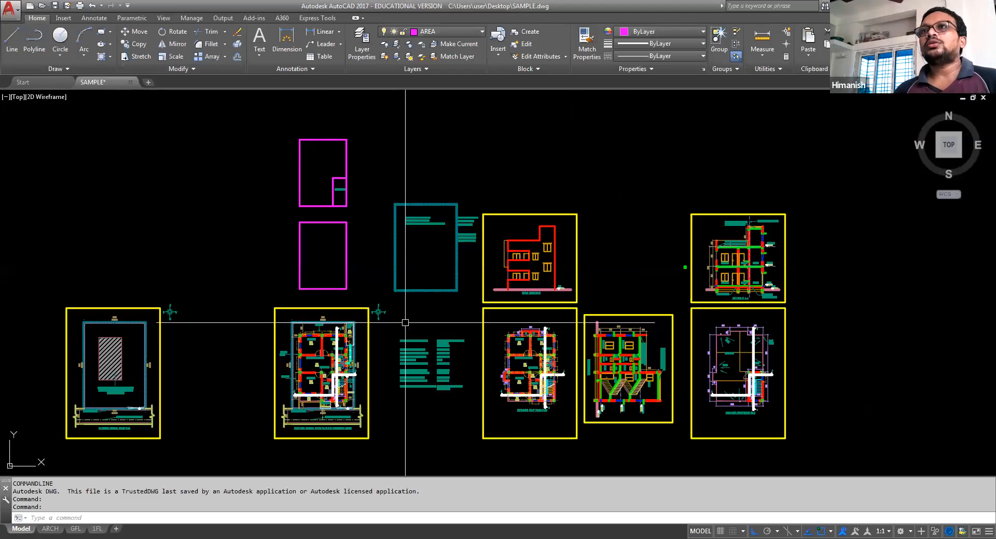
Step: Examine the site area, ground coverage and floor area calculations beside the ground floor plan, along with the surrounding drawings
{"action": "middle_click_drag", "start_coordinate": [621, 322], "coordinate": [668, 308]}
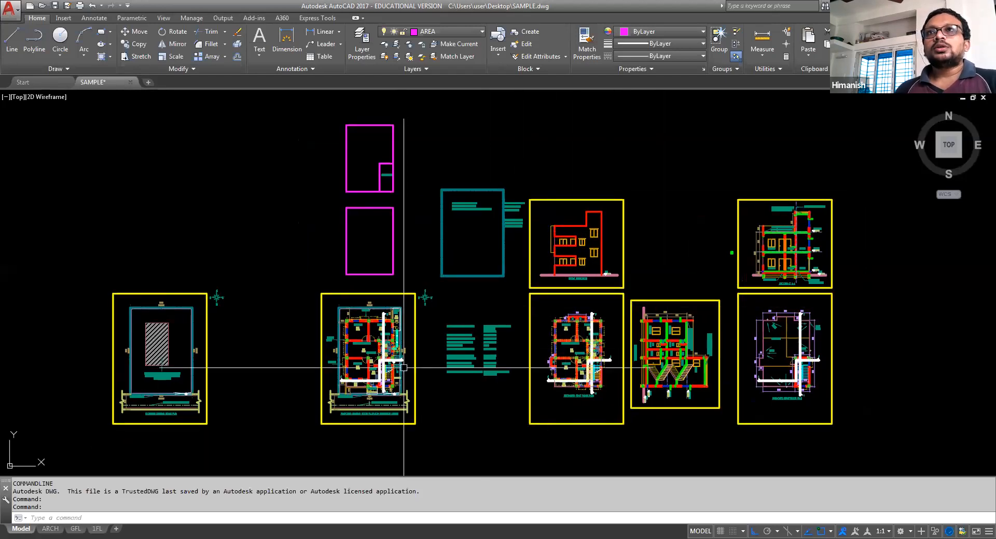
{"action": "scroll", "coordinate": [446, 366], "scroll_direction": "up", "scroll_amount": 6}
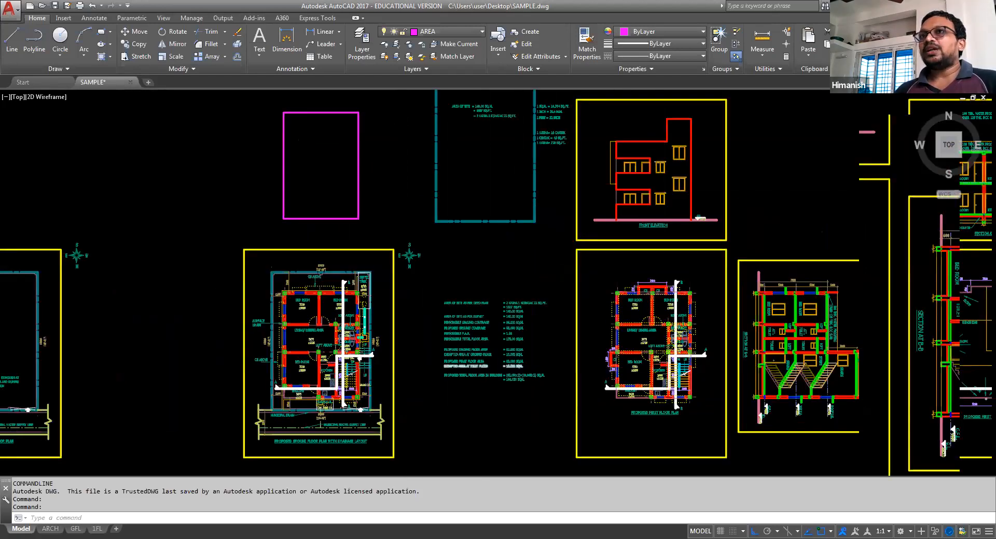
{"action": "scroll", "coordinate": [573, 348], "scroll_direction": "up", "scroll_amount": 3}
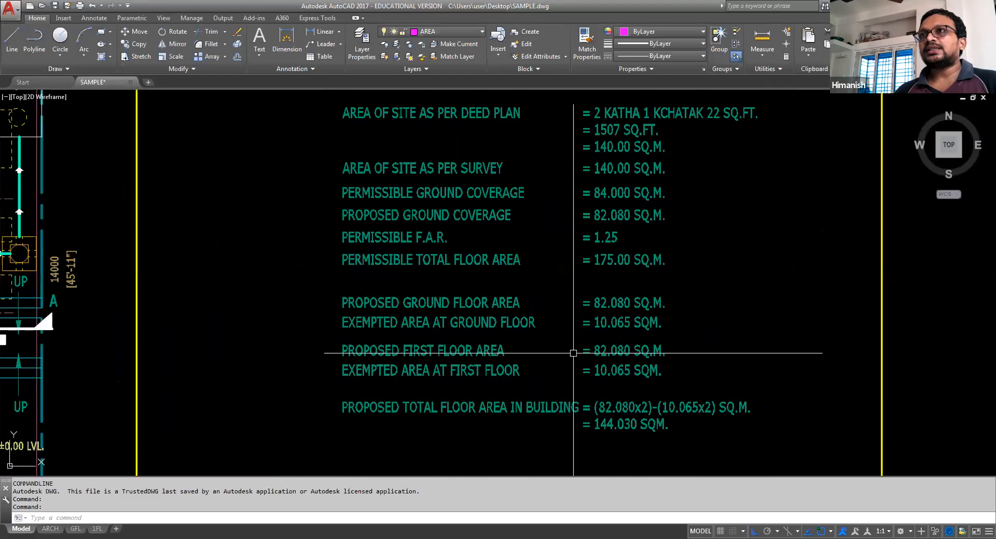
{"action": "middle_click_drag", "start_coordinate": [718, 302], "coordinate": [696, 316]}
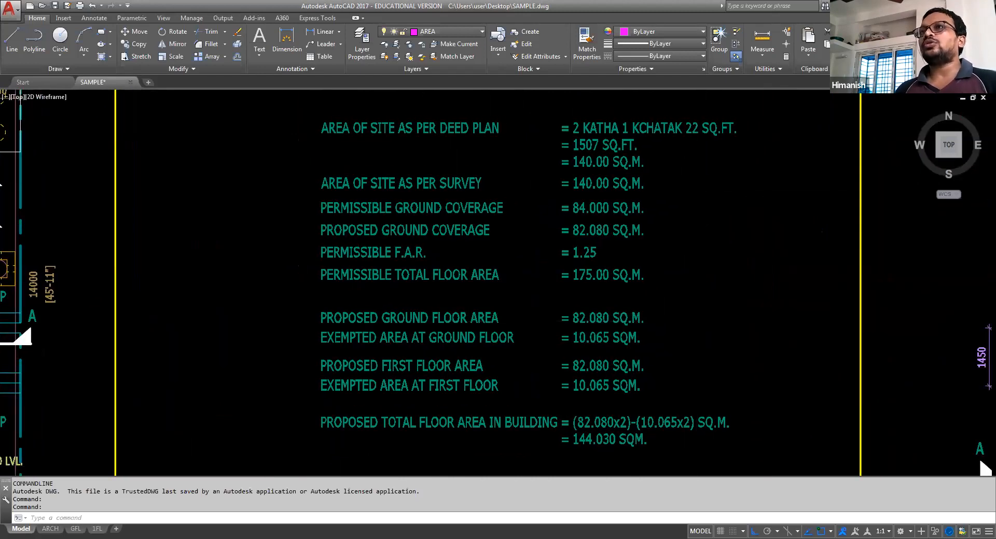
{"action": "scroll", "coordinate": [696, 322], "scroll_direction": "down", "scroll_amount": 2}
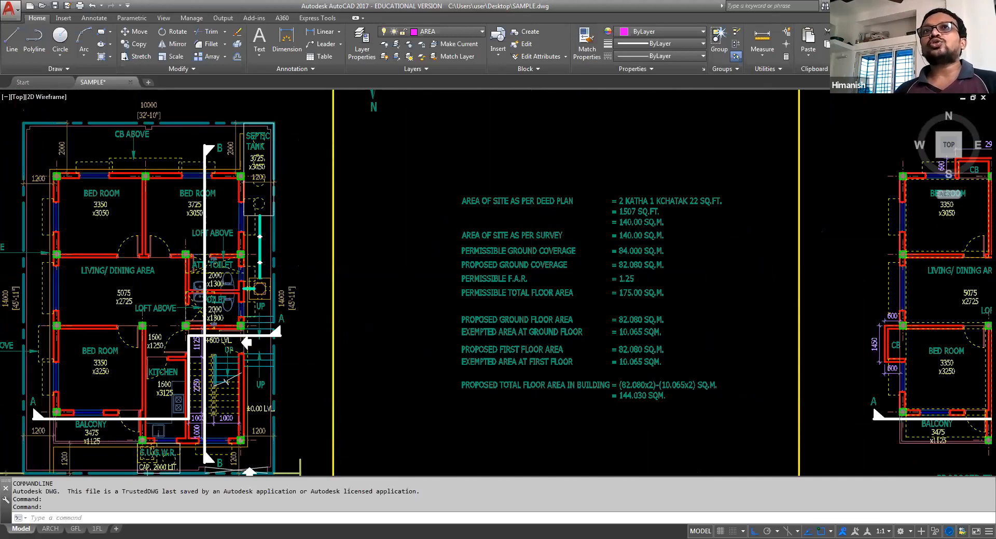
{"action": "scroll", "coordinate": [863, 269], "scroll_direction": "down", "scroll_amount": 3}
{"action": "scroll", "coordinate": [204, 129], "scroll_direction": "up", "scroll_amount": 2}
{"action": "mouse_move", "coordinate": [292, 196]}
{"action": "middle_mouse_down"}
{"action": "mouse_move", "coordinate": [323, 269]}
{"action": "mouse_move", "coordinate": [356, 282]}
{"action": "mouse_move", "coordinate": [403, 230]}
{"action": "middle_mouse_up"}
Step: Move the tall notes and schedules sheet from beside the reference block frame to the empty space below the ground floor plan
{"action": "scroll", "coordinate": [351, 181], "scroll_direction": "down", "scroll_amount": 3}
{"action": "middle_click_drag", "start_coordinate": [463, 282], "coordinate": [296, 239]}
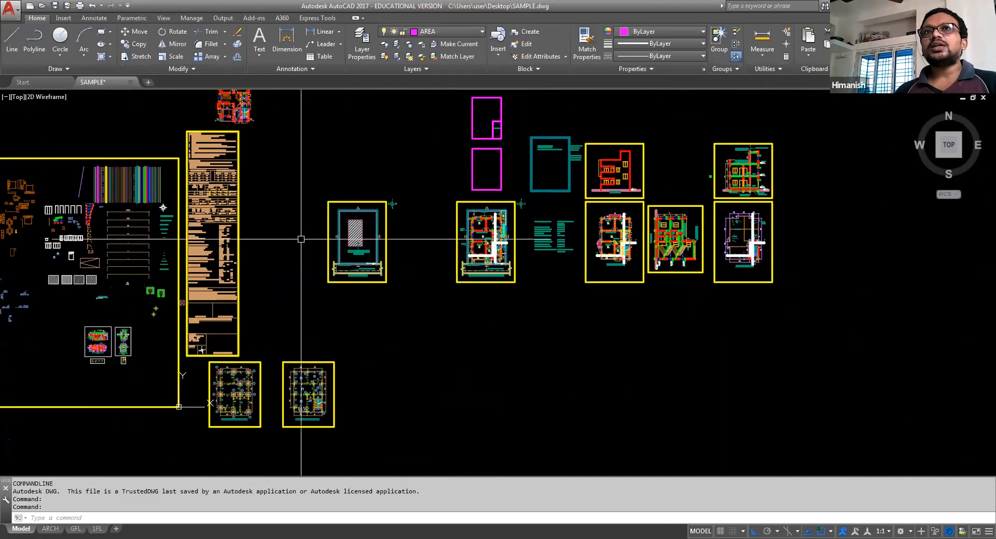
{"action": "left_click", "coordinate": [244, 131]}
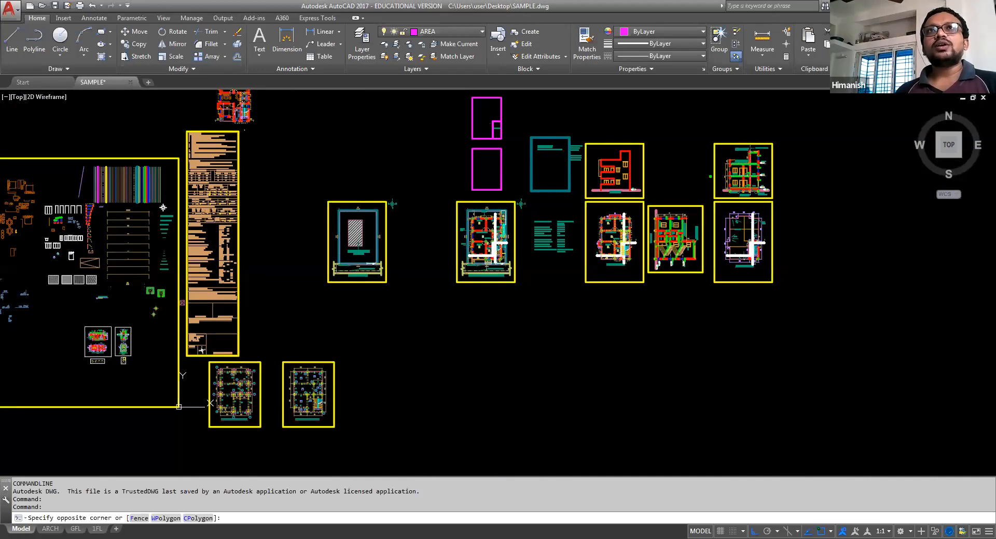
{"action": "left_click", "coordinate": [184, 358]}
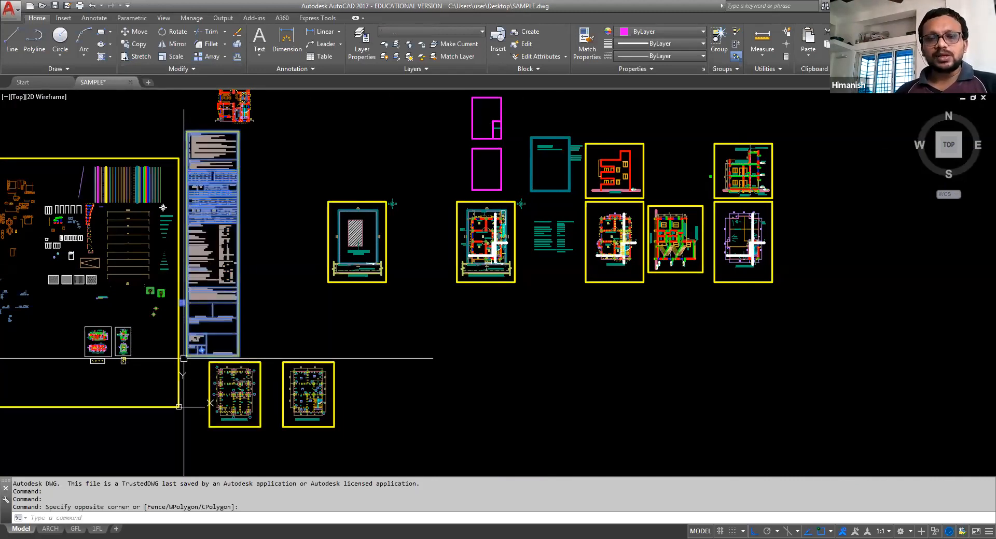
{"action": "type", "text": "m"}
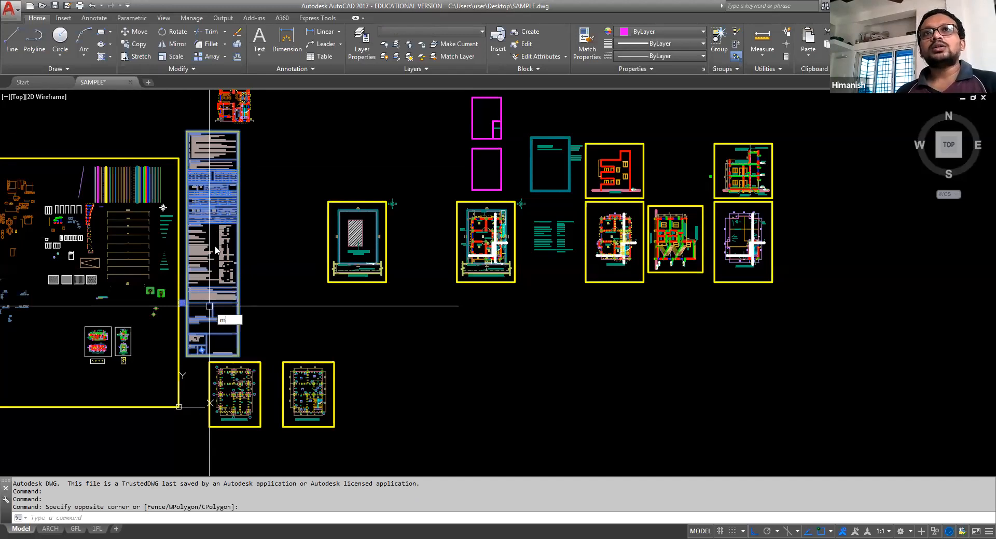
{"action": "key", "text": "Return"}
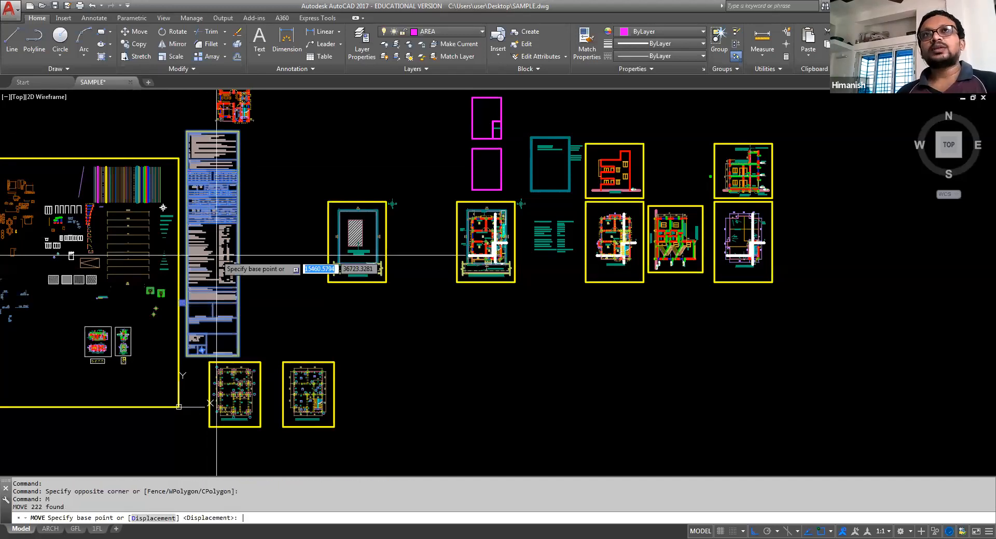
{"action": "left_click", "coordinate": [238, 229]}
{"action": "scroll", "coordinate": [237, 244], "scroll_direction": "down", "scroll_amount": 3}
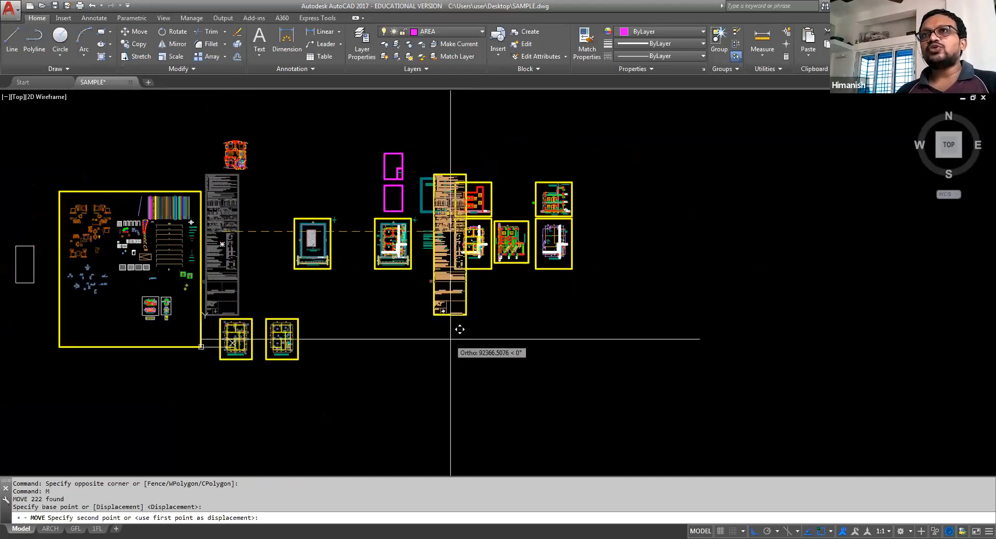
{"action": "scroll", "coordinate": [460, 330], "scroll_direction": "up", "scroll_amount": 2}
{"action": "key", "text": "F8"}
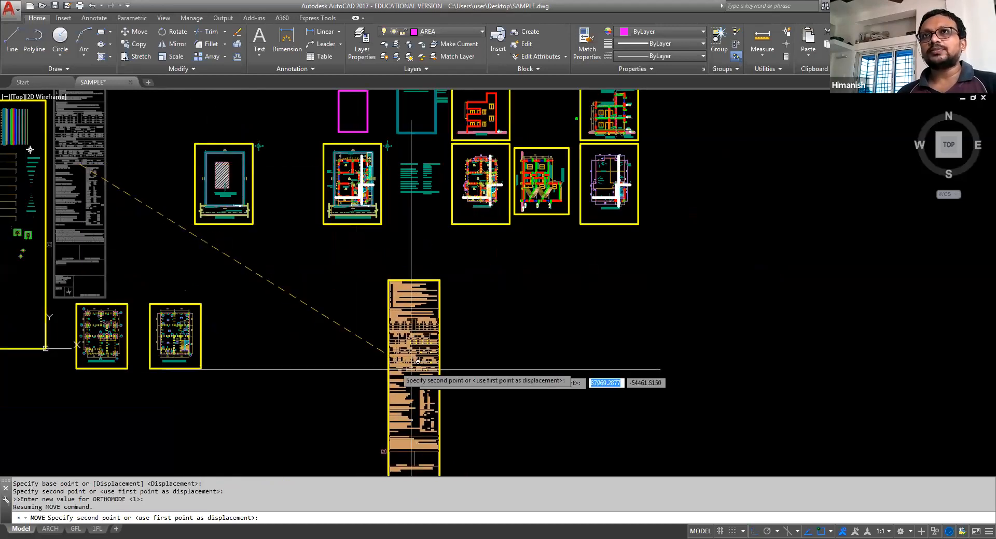
{"action": "left_click", "coordinate": [358, 358]}
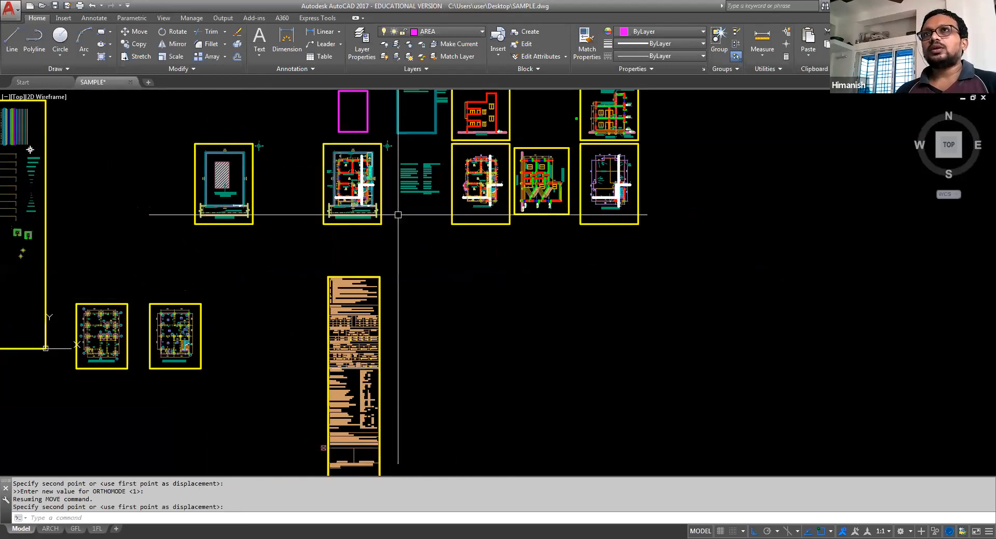
{"action": "key", "text": "Escape"}
{"action": "key", "text": "Escape"}
Step: Move the area calculation text from beside the ground floor plan to just outside the schedules sheet, alongside its area statement
{"action": "scroll", "coordinate": [425, 159], "scroll_direction": "up", "scroll_amount": 2}
{"action": "left_click", "coordinate": [450, 149]}
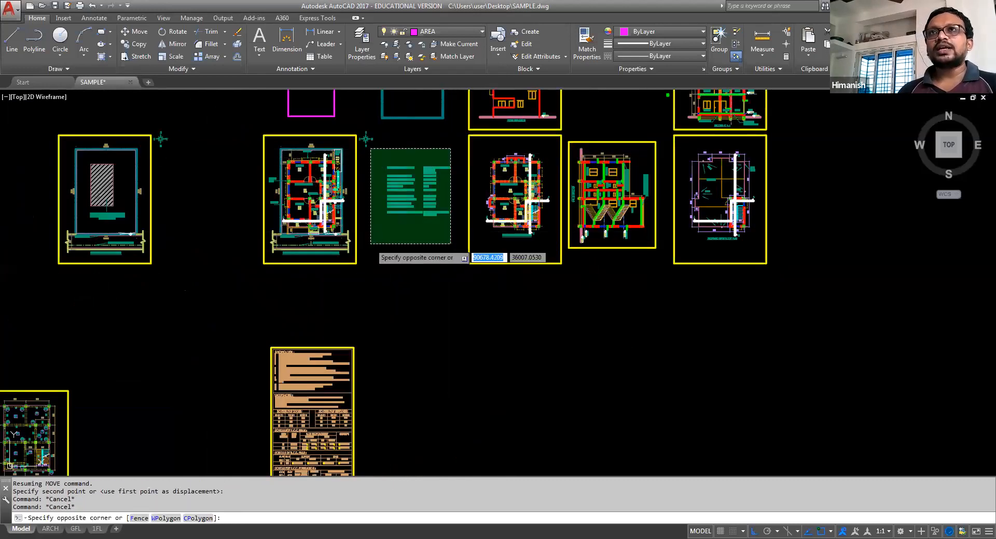
{"action": "left_click", "coordinate": [370, 243]}
{"action": "scroll", "coordinate": [374, 183], "scroll_direction": "up", "scroll_amount": 6}
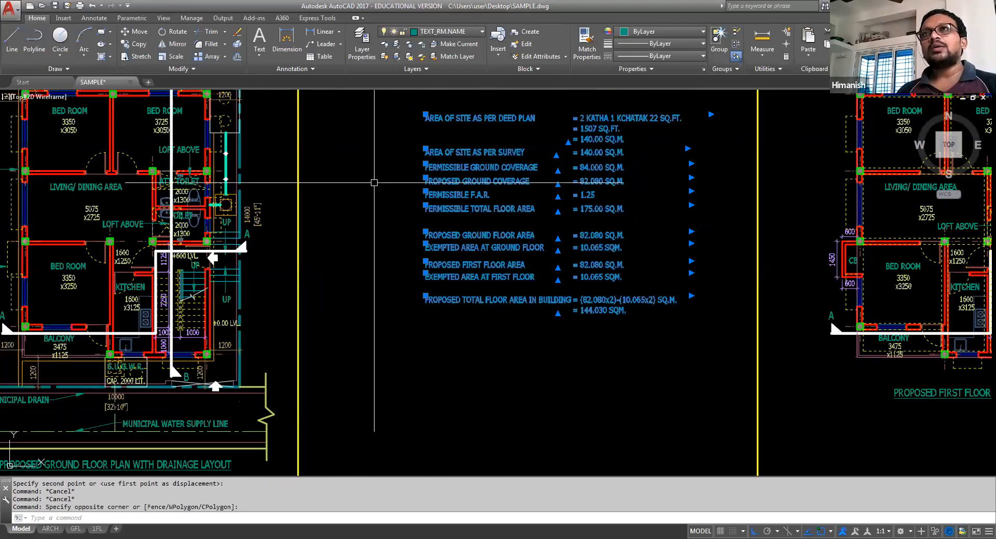
{"action": "type", "text": "m"}
{"action": "key", "text": "Return"}
{"action": "left_click", "coordinate": [425, 118]}
{"action": "scroll", "coordinate": [422, 195], "scroll_direction": "down", "scroll_amount": 3}
{"action": "scroll", "coordinate": [428, 171], "scroll_direction": "down", "scroll_amount": 2}
{"action": "scroll", "coordinate": [423, 386], "scroll_direction": "down", "scroll_amount": 2}
{"action": "middle_click_drag", "start_coordinate": [412, 405], "coordinate": [488, 272]}
{"action": "scroll", "coordinate": [480, 285], "scroll_direction": "up", "scroll_amount": 5}
{"action": "key", "text": "F8"}
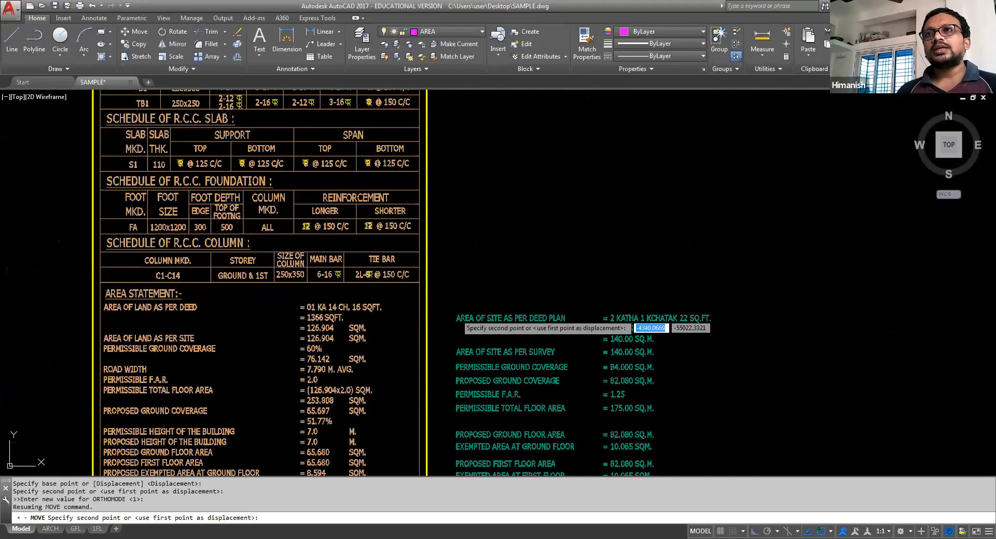
{"action": "scroll", "coordinate": [573, 333], "scroll_direction": "down", "scroll_amount": 2}
{"action": "key", "text": "Escape"}
{"action": "key", "text": "Escape"}
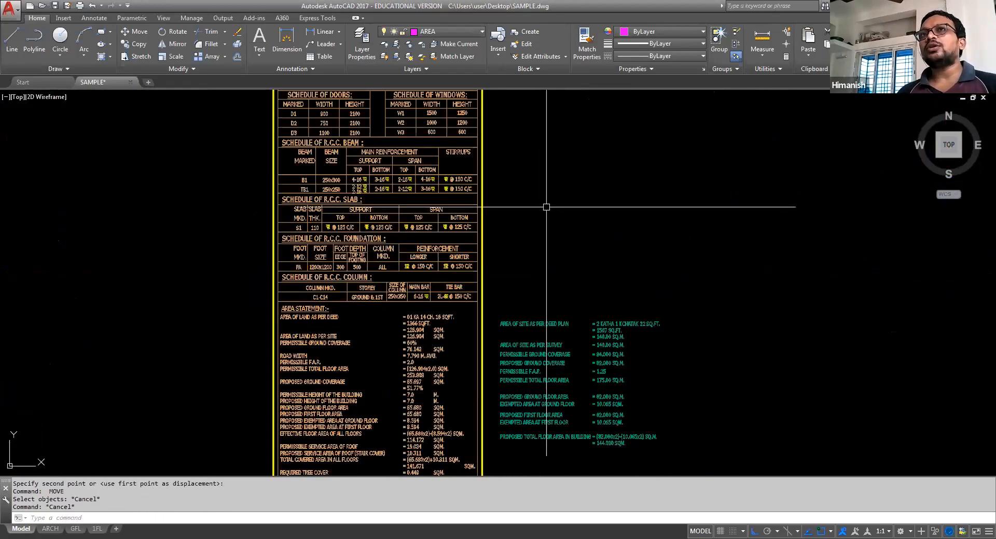
Step: Review the schedules sheet down to the area statement and car parking calculation, and compare it with the adjacent area calculation text
{"action": "middle_click_drag", "start_coordinate": [546, 207], "coordinate": [586, 237]}
{"action": "scroll", "coordinate": [323, 177], "scroll_direction": "up", "scroll_amount": 2}
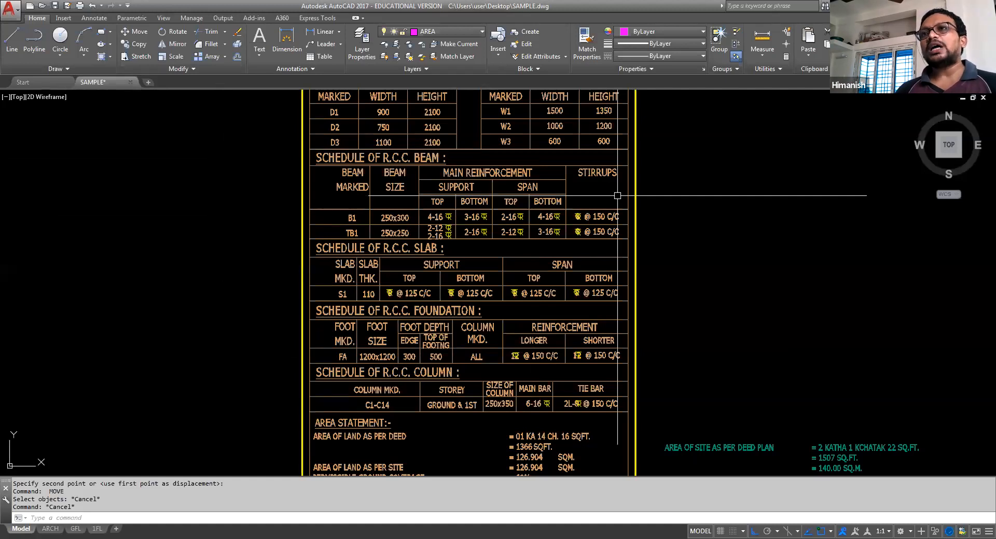
{"action": "scroll", "coordinate": [617, 196], "scroll_direction": "down", "scroll_amount": 3}
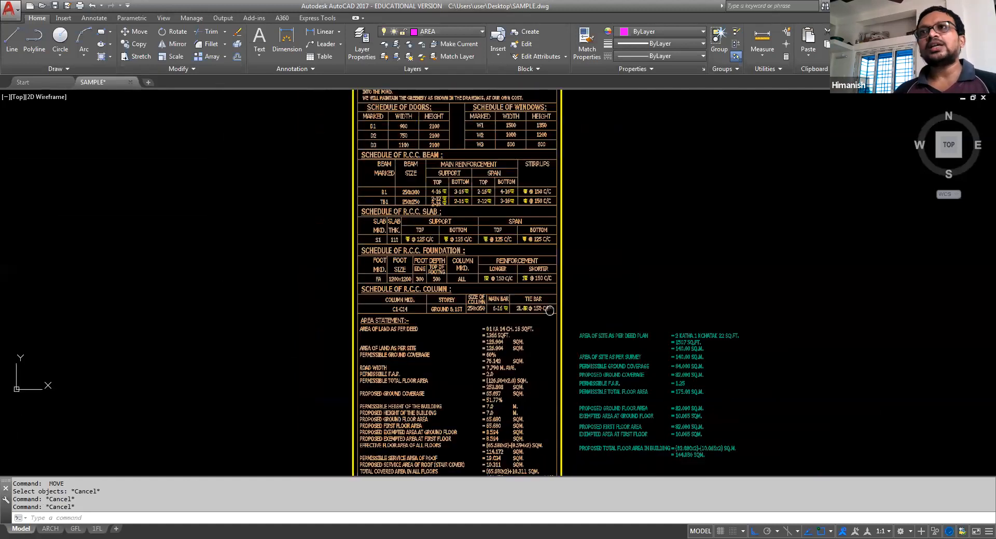
{"action": "middle_click_drag", "start_coordinate": [550, 311], "coordinate": [538, 234]}
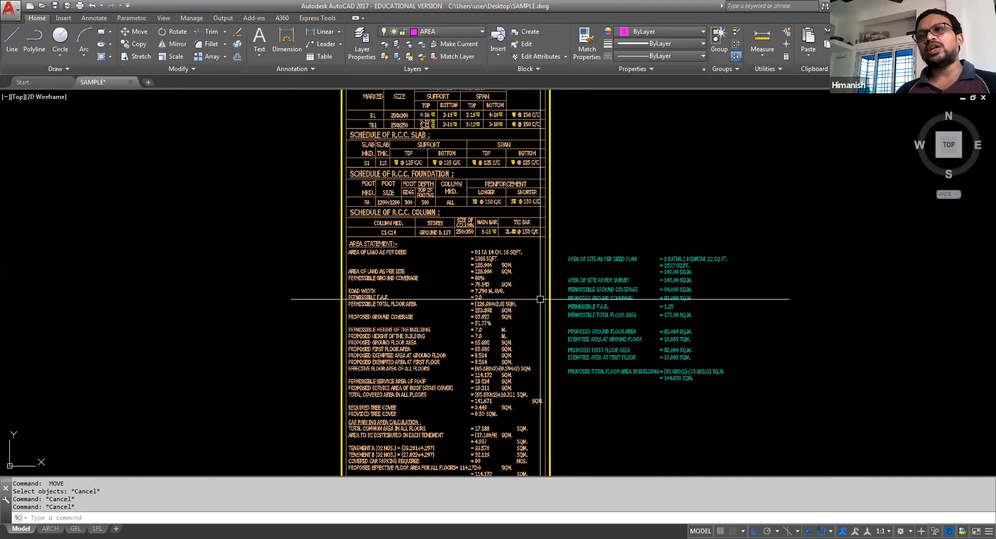
{"action": "middle_click_drag", "start_coordinate": [534, 329], "coordinate": [537, 309]}
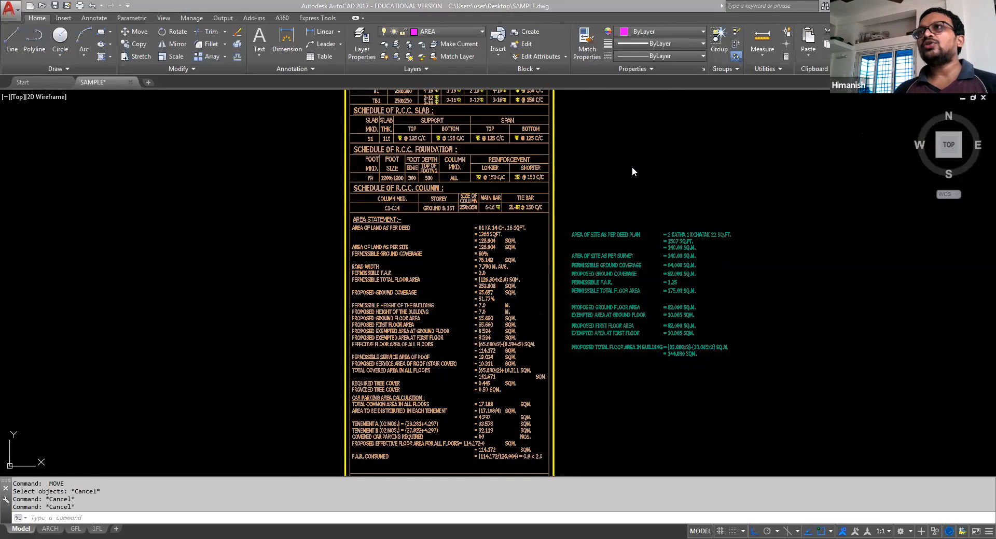
{"action": "middle_click_drag", "start_coordinate": [727, 306], "coordinate": [721, 288]}
{"action": "middle_click_drag", "start_coordinate": [554, 314], "coordinate": [538, 286]}
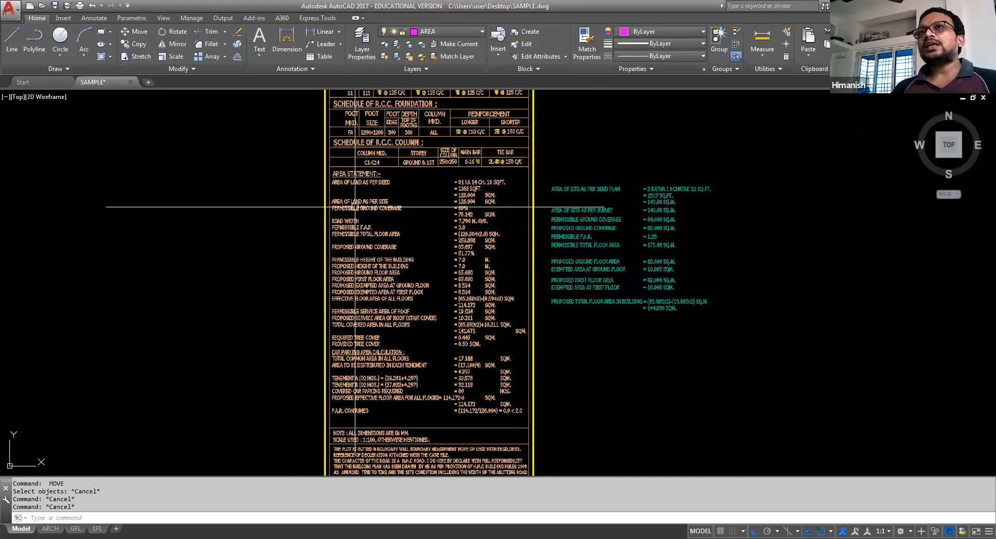
{"action": "scroll", "coordinate": [419, 308], "scroll_direction": "down", "scroll_amount": 2}
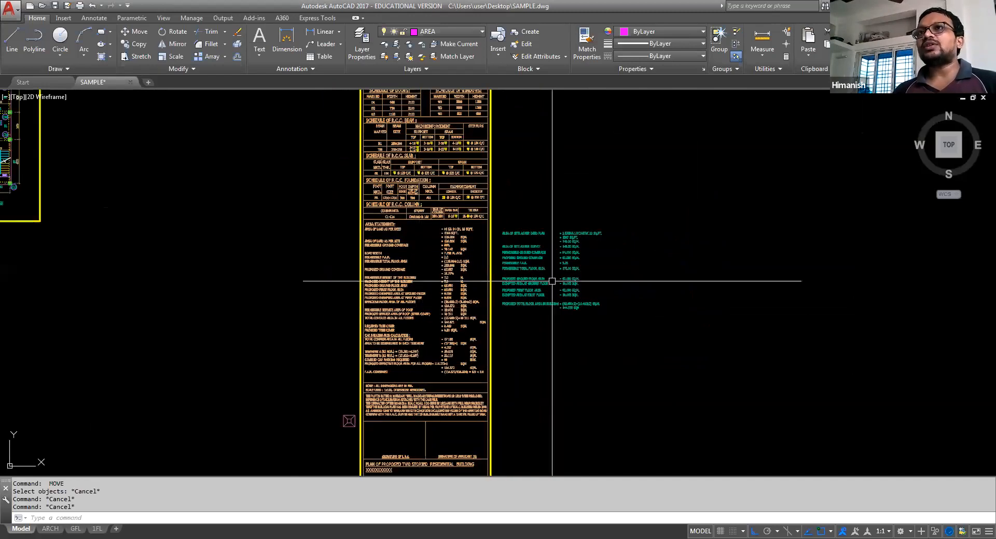
{"action": "scroll", "coordinate": [552, 281], "scroll_direction": "up", "scroll_amount": 4}
{"action": "scroll", "coordinate": [521, 295], "scroll_direction": "up", "scroll_amount": 2}
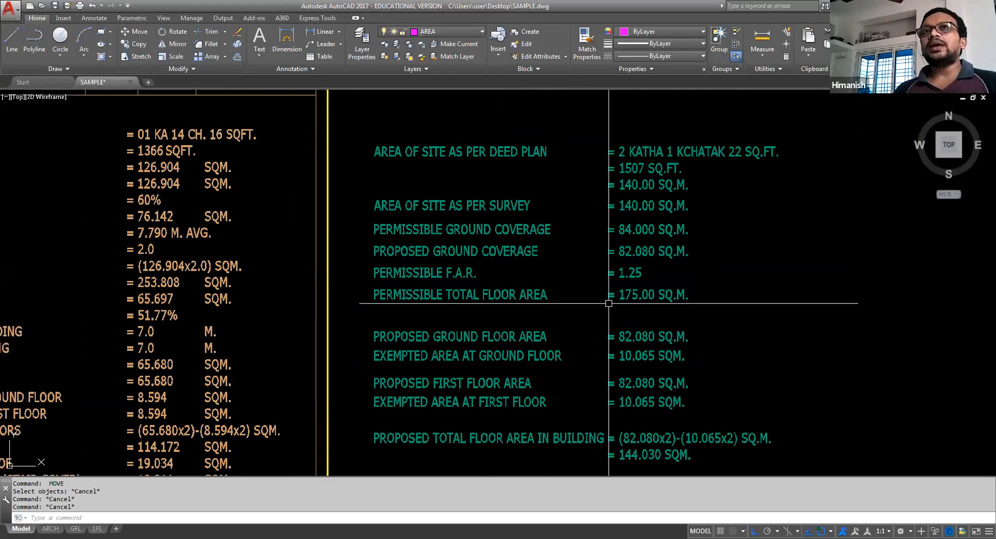
{"action": "scroll", "coordinate": [693, 250], "scroll_direction": "down", "scroll_amount": 2}
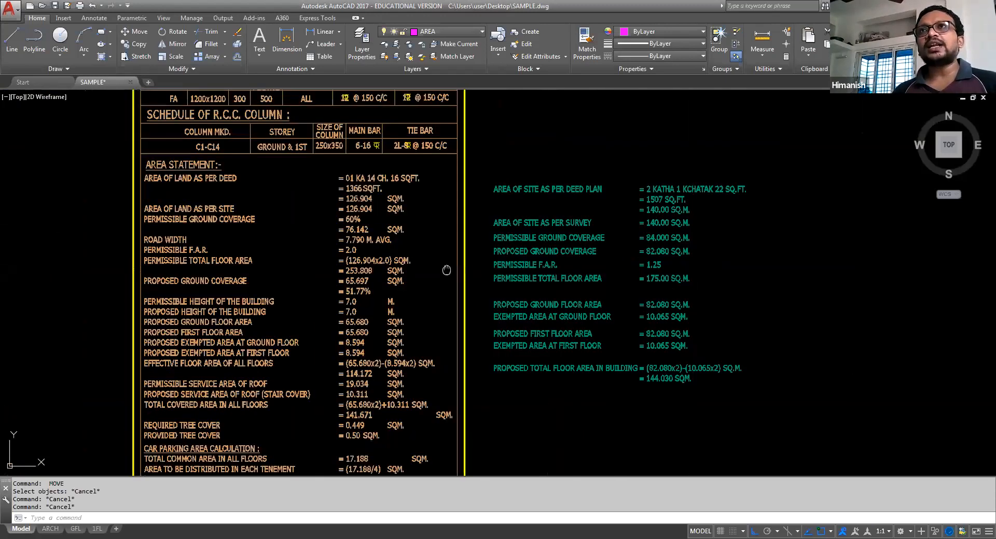
Step: Examine the door, window and R.C.C. beam, slab, foundation and column schedules above the area statement
{"action": "middle_click_drag", "start_coordinate": [446, 270], "coordinate": [468, 343]}
{"action": "scroll", "coordinate": [467, 318], "scroll_direction": "down", "scroll_amount": 2}
{"action": "middle_click_drag", "start_coordinate": [447, 404], "coordinate": [451, 298]}
{"action": "middle_click_drag", "start_coordinate": [382, 162], "coordinate": [392, 192]}
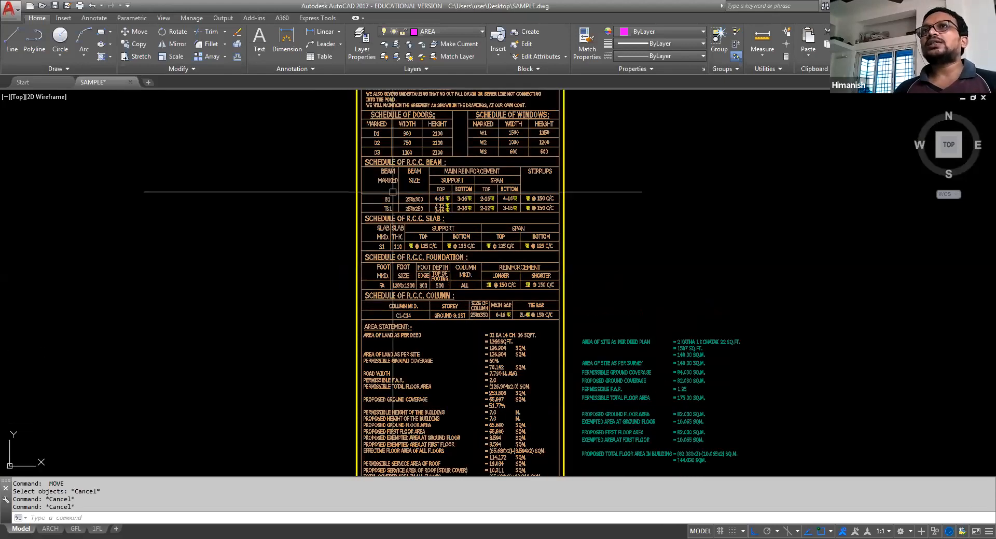
{"action": "scroll", "coordinate": [367, 154], "scroll_direction": "up", "scroll_amount": 2}
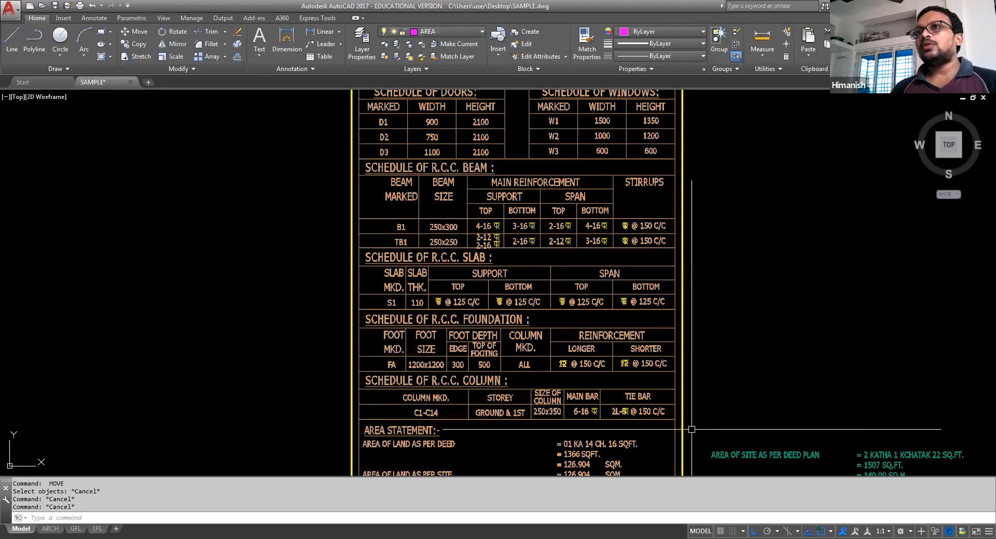
{"action": "scroll", "coordinate": [467, 324], "scroll_direction": "down", "scroll_amount": 2}
{"action": "mouse_move", "coordinate": [715, 364]}
{"action": "middle_mouse_down"}
{"action": "mouse_move", "coordinate": [669, 332]}
{"action": "mouse_move", "coordinate": [658, 267]}
{"action": "middle_mouse_up"}
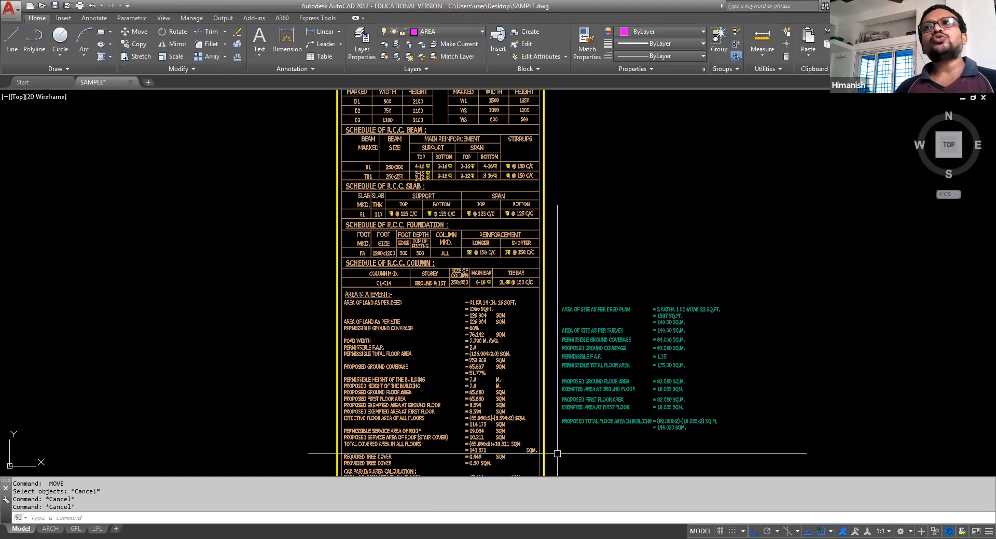
Step: Zoom in on the area statement and the project's area calculation text together to compare their entries line by line
{"action": "key", "text": "Escape"}
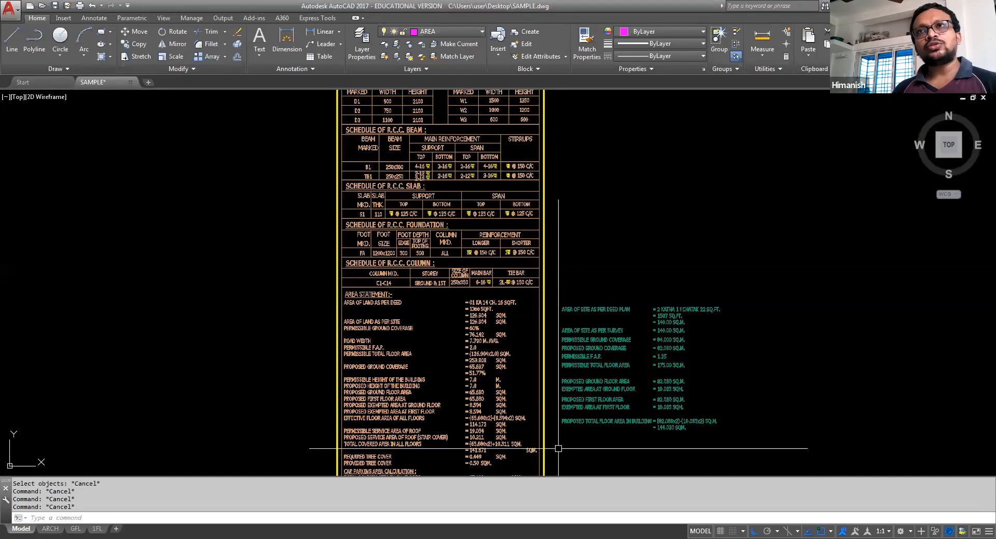
{"action": "mouse_move", "coordinate": [570, 447]}
{"action": "middle_mouse_down"}
{"action": "mouse_move", "coordinate": [586, 446]}
{"action": "mouse_move", "coordinate": [585, 422]}
{"action": "middle_mouse_up"}
{"action": "scroll", "coordinate": [560, 384], "scroll_direction": "up", "scroll_amount": 2}
{"action": "middle_click_drag", "start_coordinate": [508, 302], "coordinate": [461, 313]}
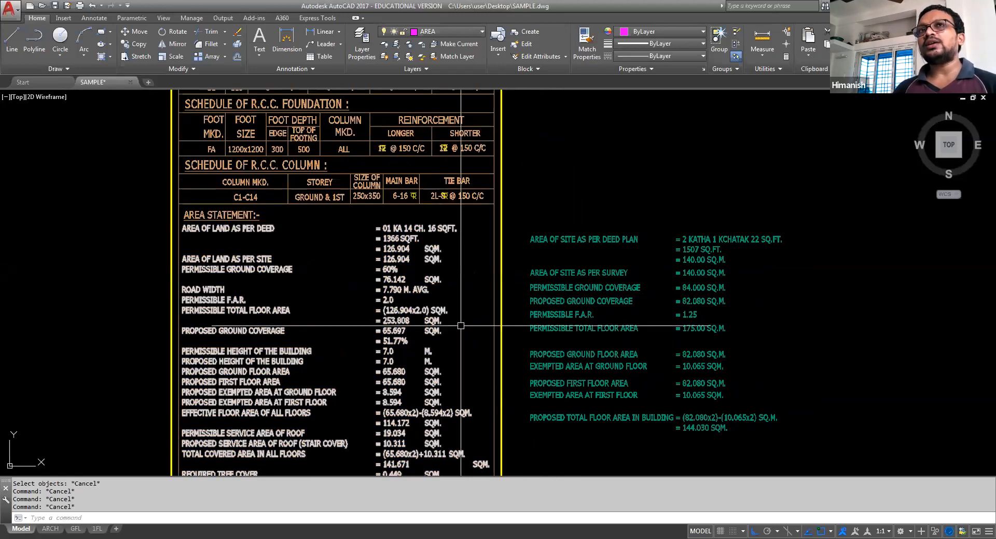
{"action": "scroll", "coordinate": [570, 261], "scroll_direction": "up", "scroll_amount": 2}
{"action": "mouse_move", "coordinate": [413, 323]}
{"action": "middle_mouse_down"}
{"action": "mouse_move", "coordinate": [435, 298]}
{"action": "mouse_move", "coordinate": [432, 195]}
{"action": "mouse_move", "coordinate": [468, 260]}
{"action": "middle_mouse_up"}
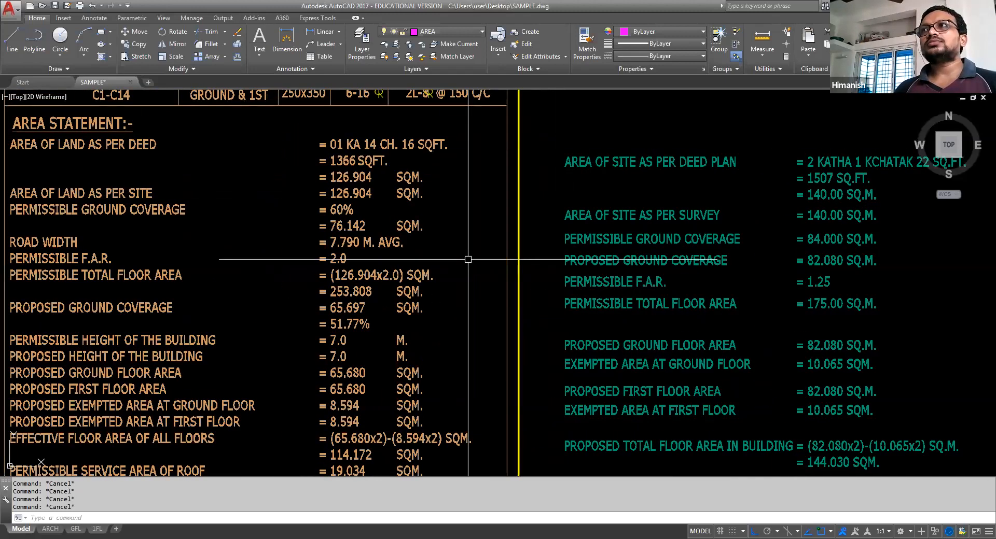
{"action": "scroll", "coordinate": [468, 259], "scroll_direction": "down", "scroll_amount": 2}
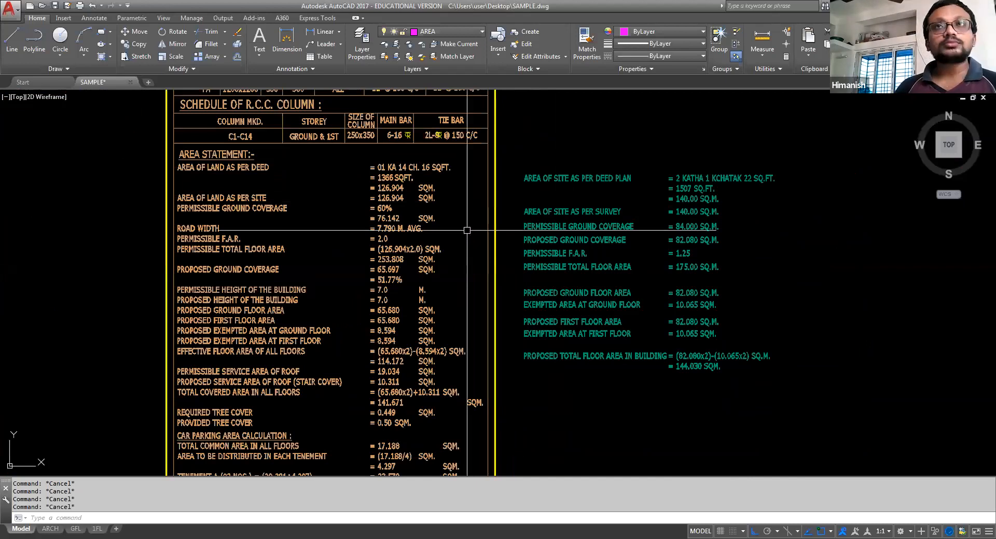
{"action": "type", "text": "z"}
{"action": "key", "text": "Return"}
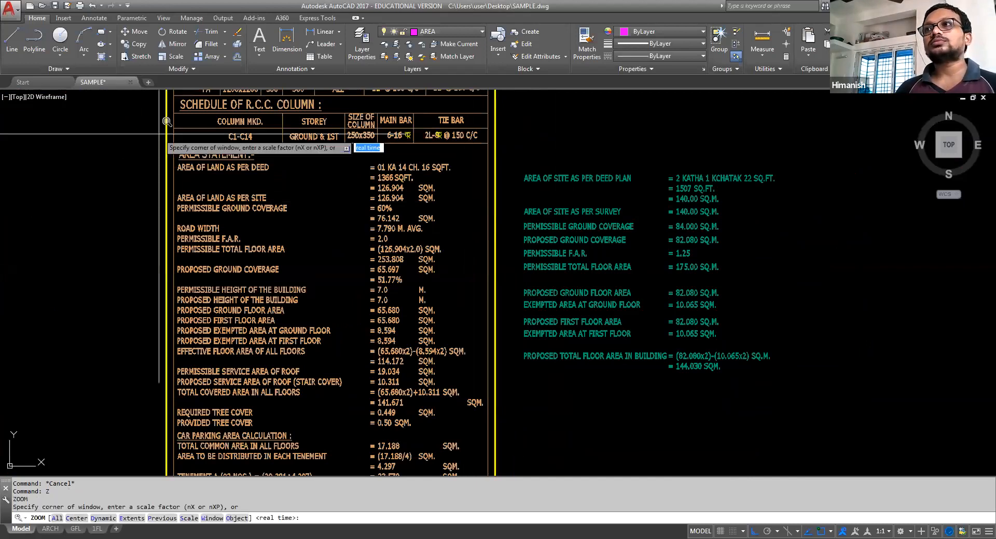
{"action": "left_click", "coordinate": [159, 133]}
{"action": "left_click", "coordinate": [743, 381]}
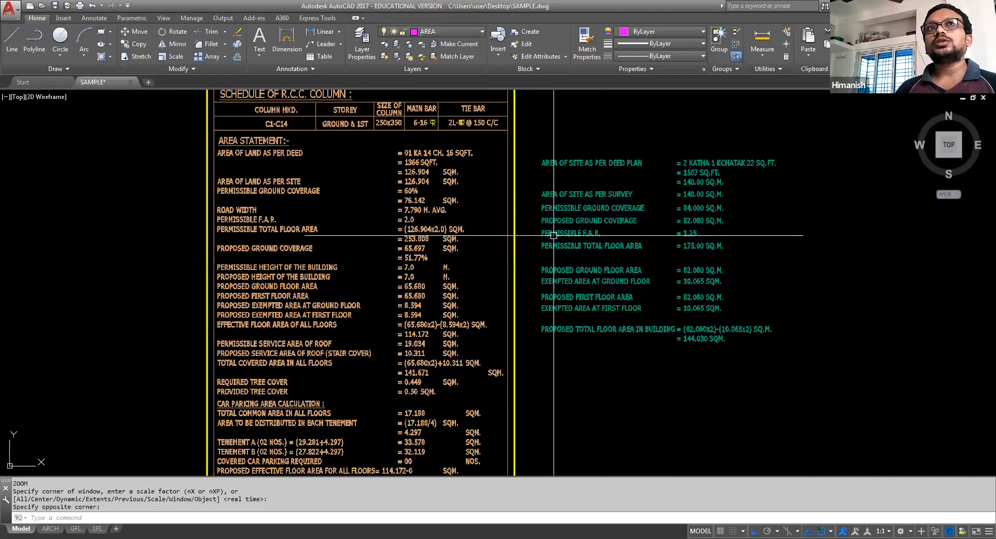
{"action": "scroll", "coordinate": [554, 235], "scroll_direction": "up", "scroll_amount": 2}
{"action": "mouse_move", "coordinate": [606, 230]}
{"action": "middle_mouse_down"}
{"action": "mouse_move", "coordinate": [572, 241]}
{"action": "mouse_move", "coordinate": [580, 242]}
{"action": "middle_mouse_up"}
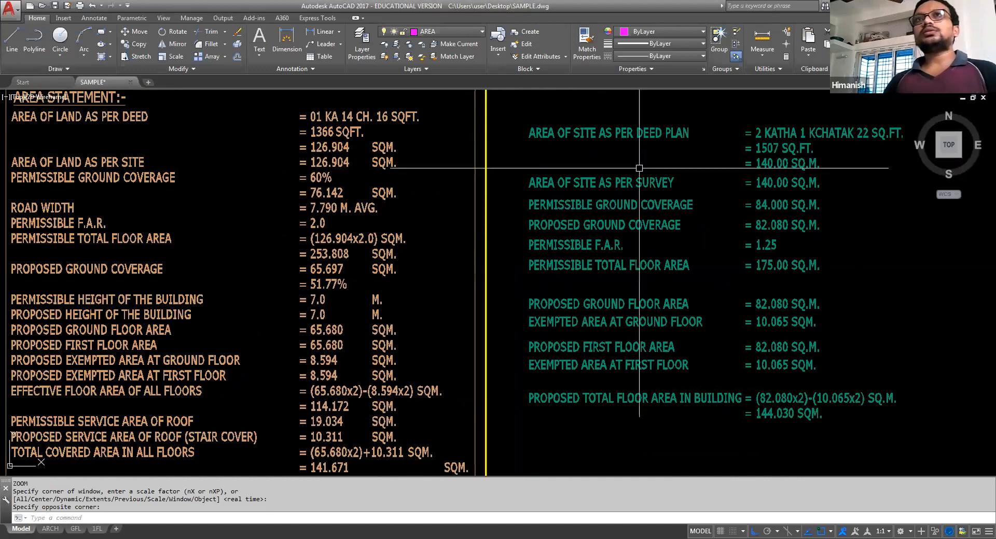
Step: Replace the deed land area in the area statement with "2 KATHA 1 KCHATAK 22 SQ.FT." from the project's area calculation text
{"action": "left_click", "coordinate": [779, 138]}
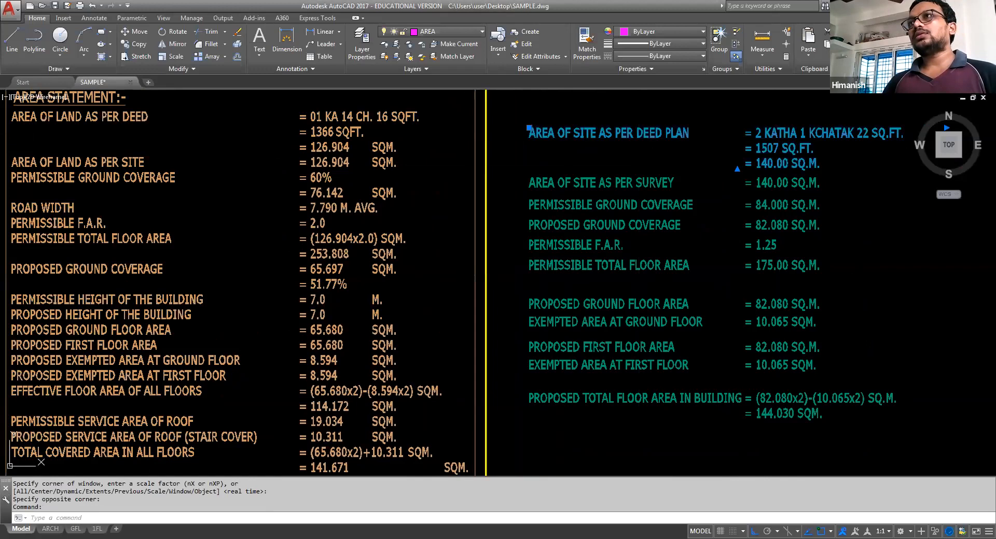
{"action": "double_click", "coordinate": [782, 134]}
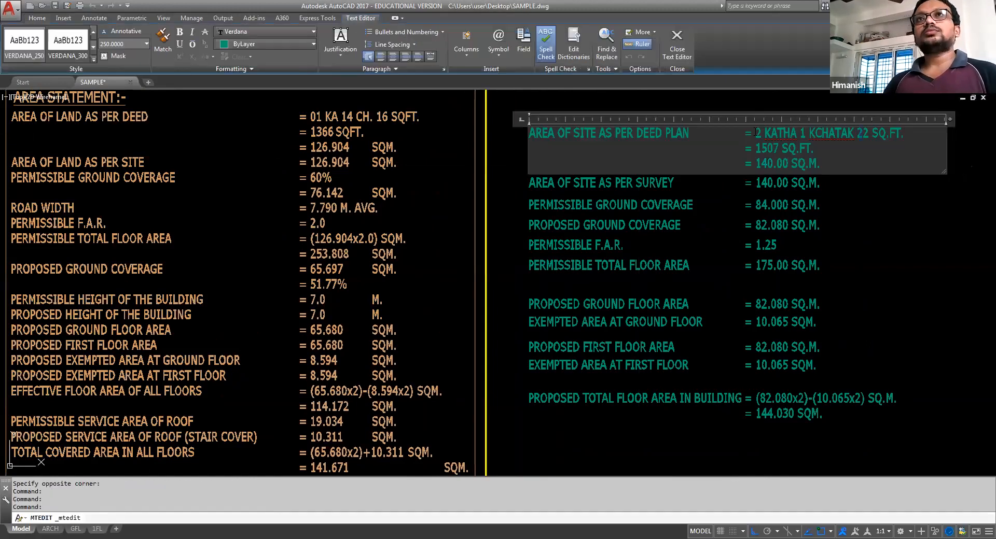
{"action": "left_click", "coordinate": [374, 116]}
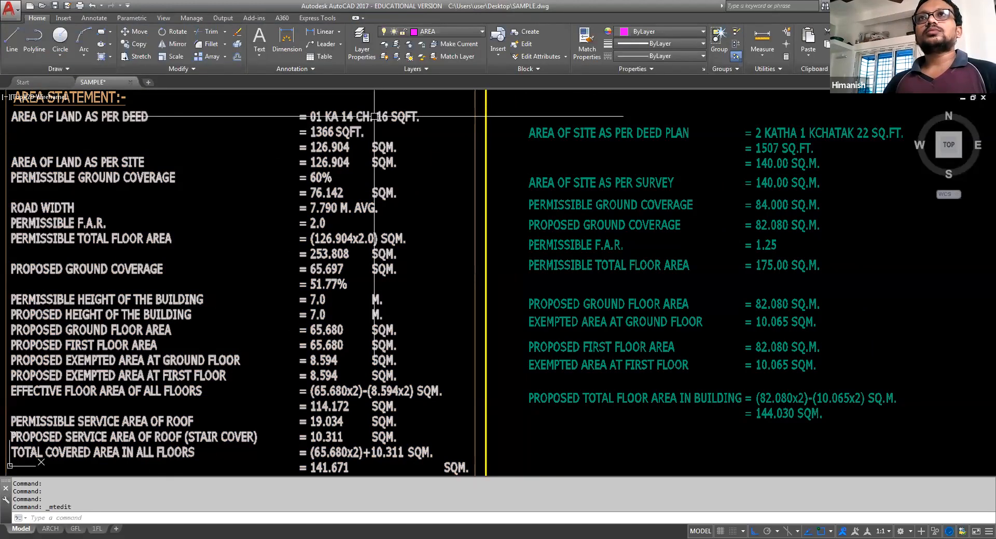
{"action": "double_click", "coordinate": [374, 117]}
{"action": "left_click_drag", "start_coordinate": [311, 117], "coordinate": [429, 118]}
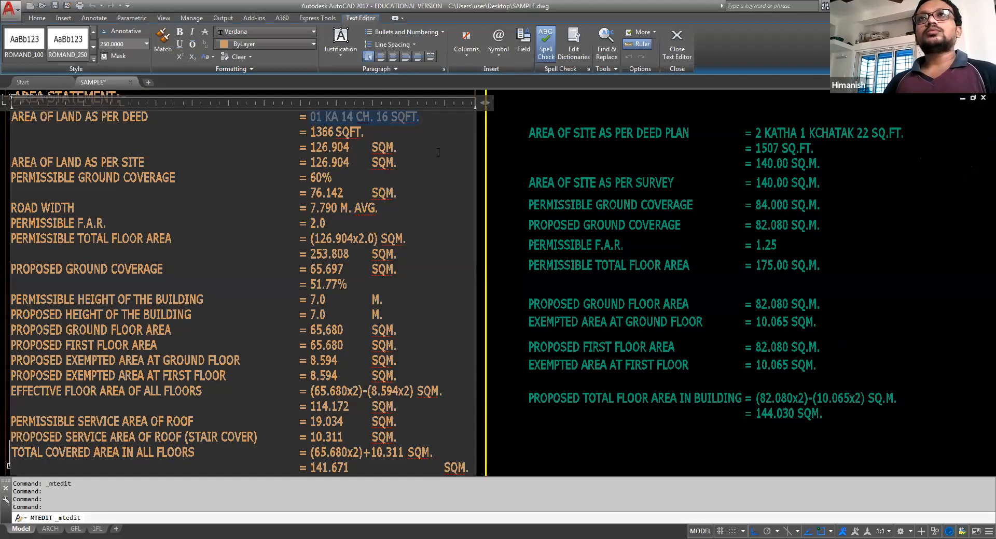
{"action": "type", "text": "2 KATHA 1 KCHATAK 22 SQ.FT."}
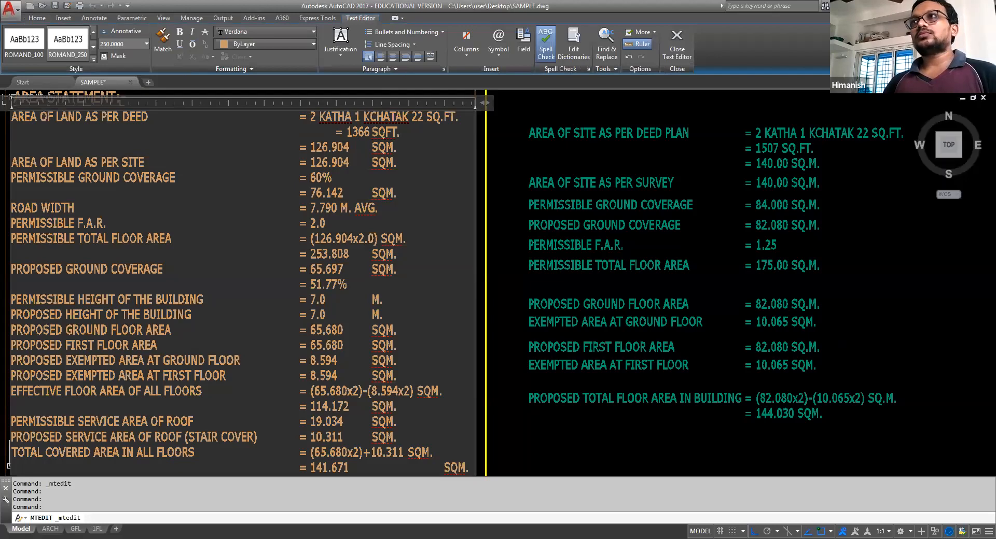
Step: Copy "1507 SQ.FT." from the project's calculation text over the deed area's square-feet value and realign that line with the value column
{"action": "left_click", "coordinate": [796, 150]}
{"action": "double_click", "coordinate": [796, 150]}
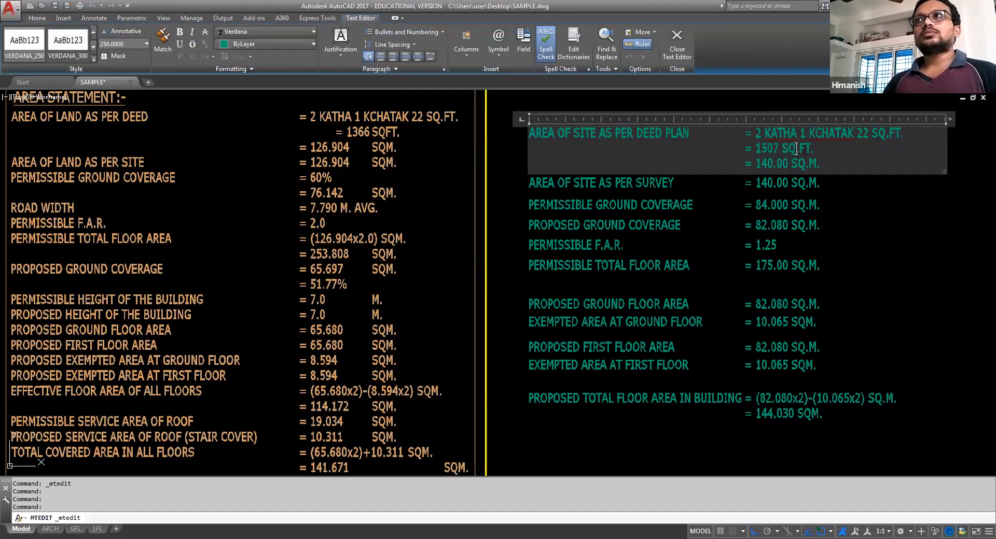
{"action": "left_click_drag", "start_coordinate": [814, 149], "coordinate": [757, 152]}
{"action": "key", "text": "ctrl+c"}
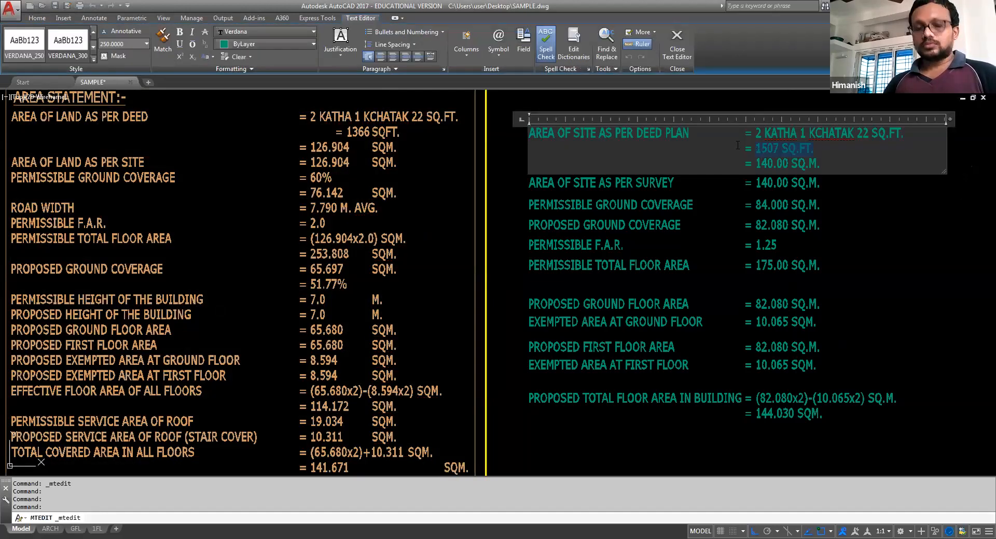
{"action": "left_click", "coordinate": [404, 158]}
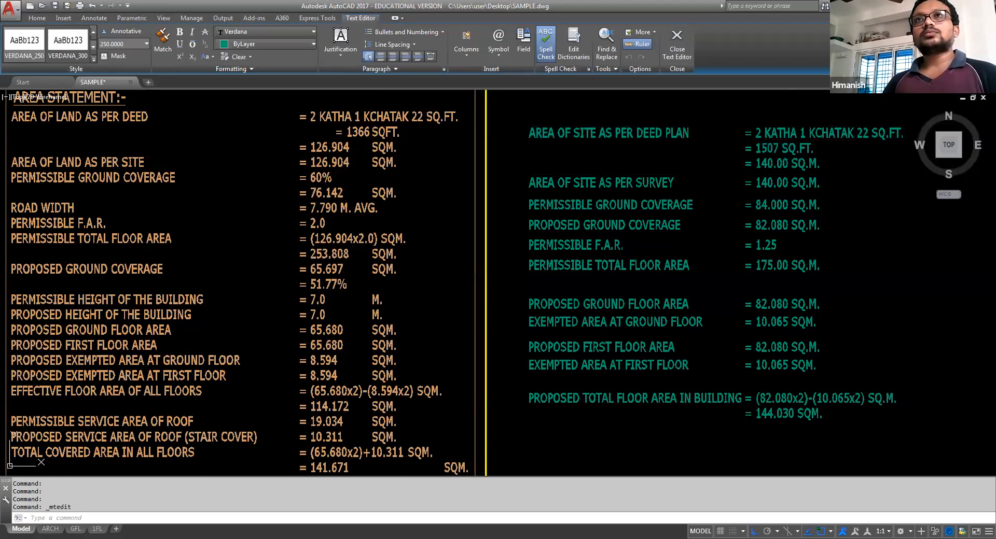
{"action": "left_click", "coordinate": [375, 134]}
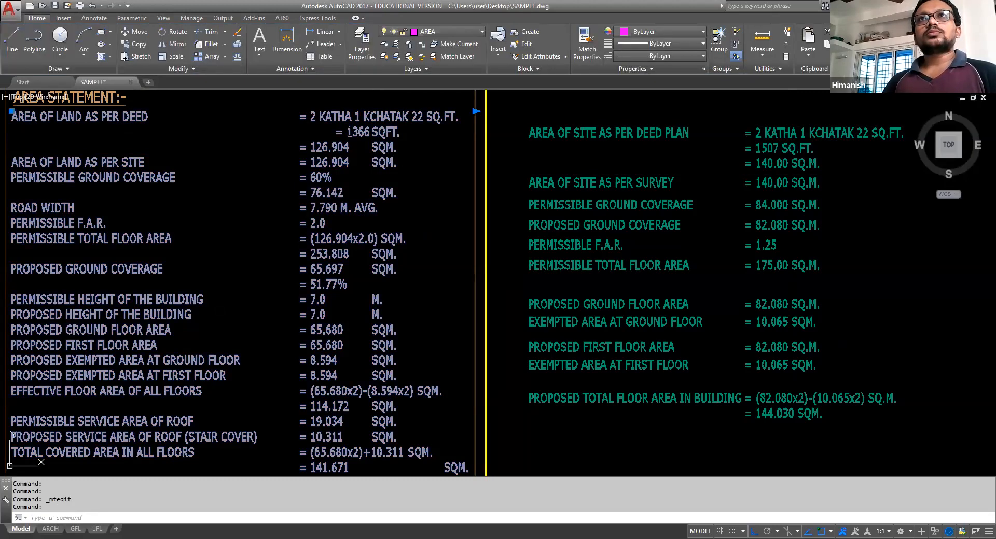
{"action": "double_click", "coordinate": [374, 132]}
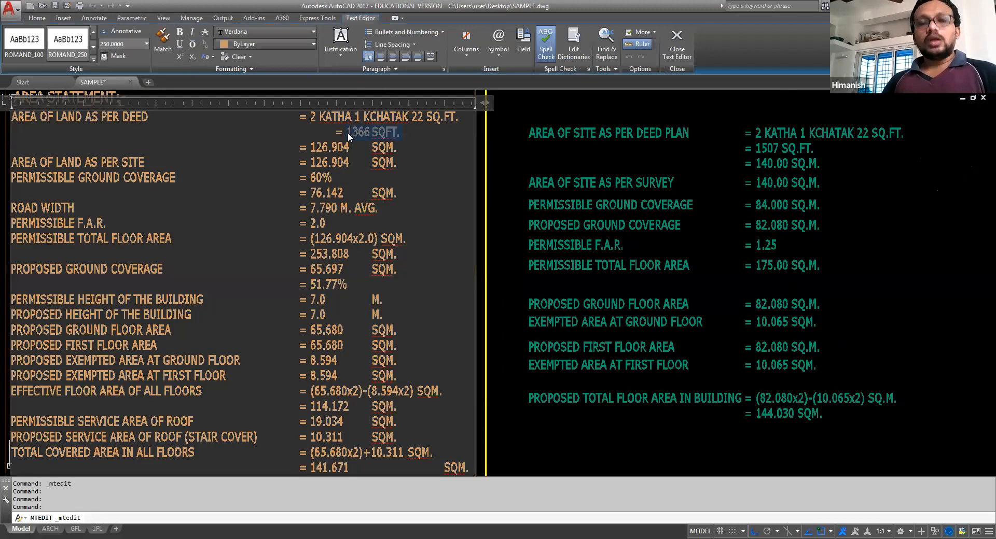
{"action": "key", "text": "ctrl+v"}
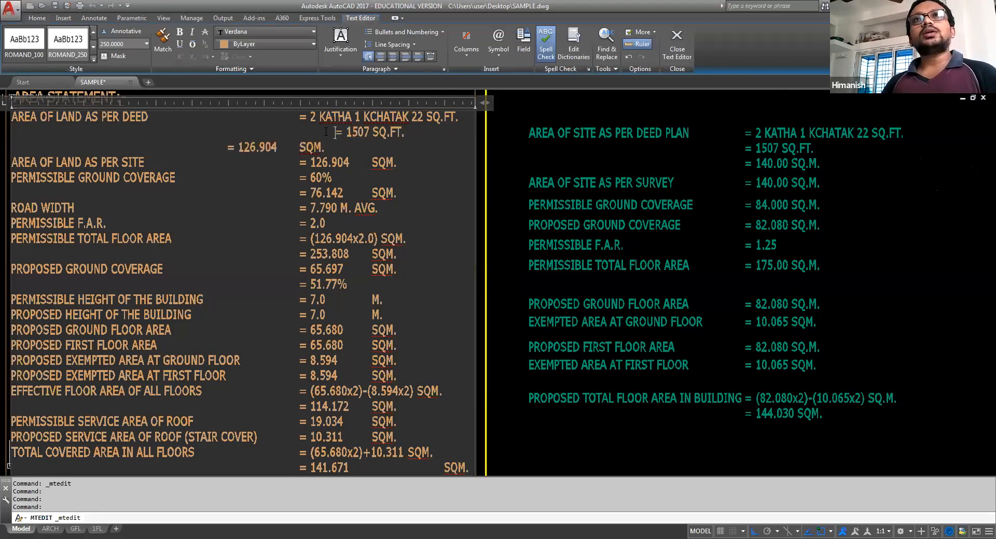
{"action": "key", "text": "BackSpace"}
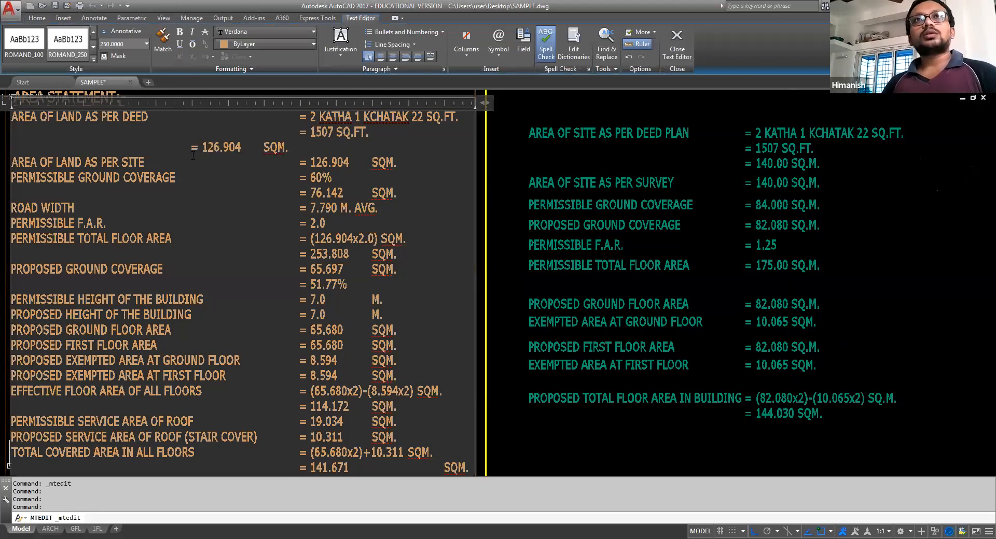
Step: Realign the deed area's square-metre line with the value column and set its value to 140.000 SQM
{"action": "left_click", "coordinate": [187, 150]}
{"action": "key", "text": "Tab"}
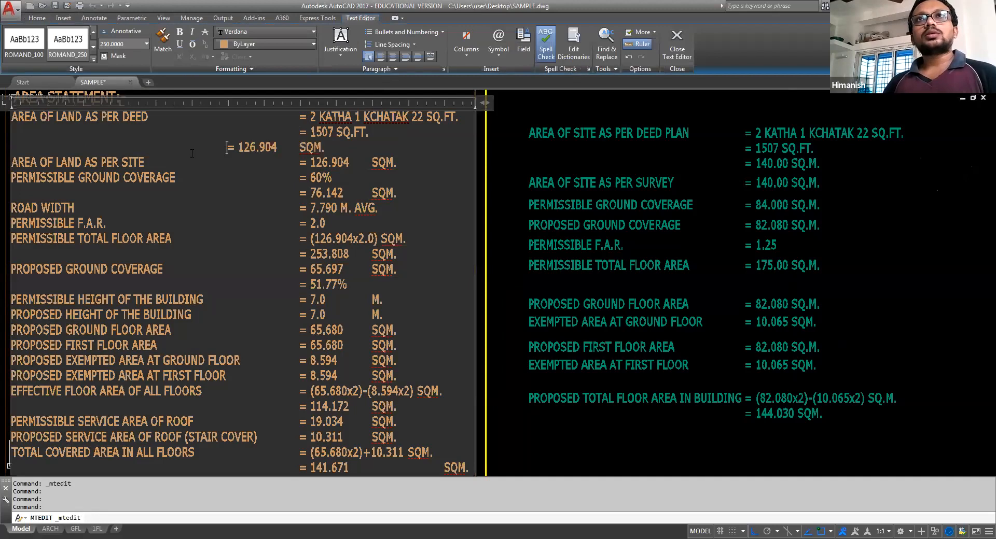
{"action": "key", "text": "Tab"}
{"action": "key", "text": "Tab"}
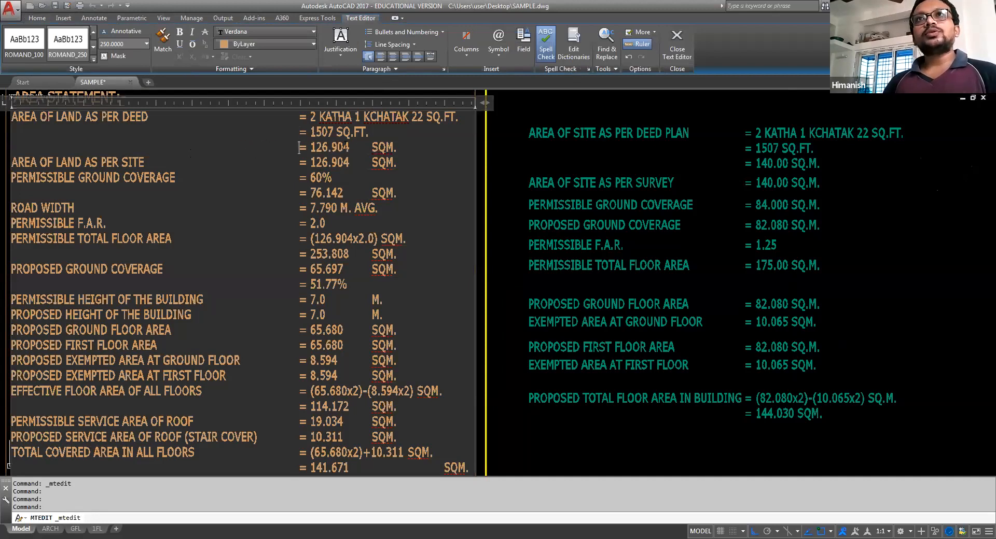
{"action": "left_click_drag", "start_coordinate": [349, 147], "coordinate": [313, 148]}
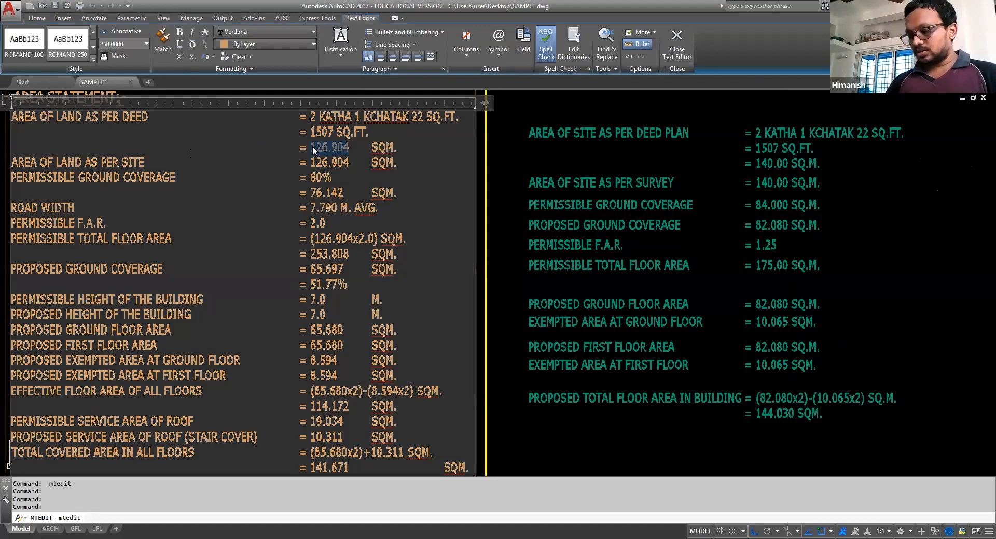
{"action": "type", "text": "140.000"}
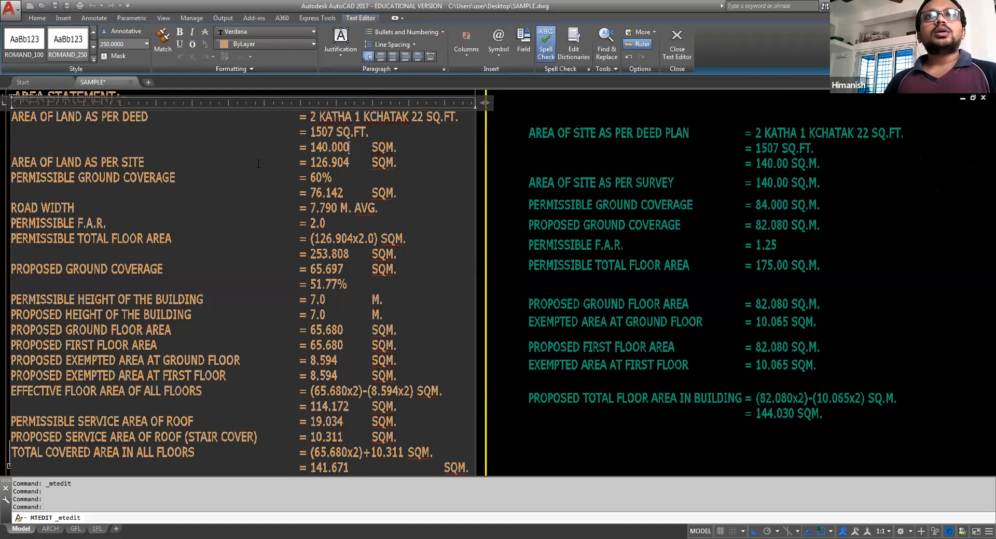
Step: Copy the 140.000 value from the deed area into the "AREA OF LAND AS PER SITE" entry
{"action": "left_click_drag", "start_coordinate": [349, 148], "coordinate": [312, 147]}
{"action": "key", "text": "ctrl+c"}
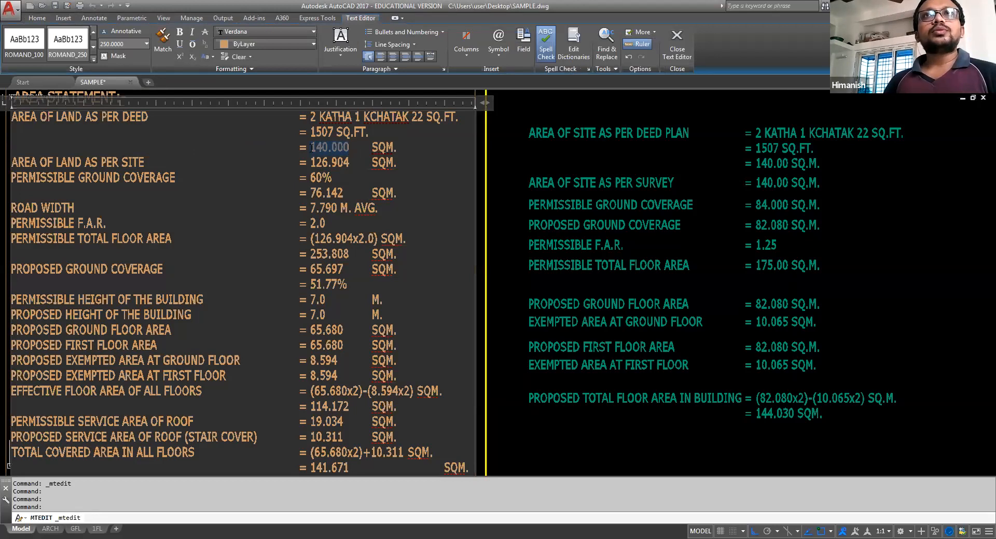
{"action": "left_click", "coordinate": [343, 165]}
{"action": "left_click_drag", "start_coordinate": [349, 163], "coordinate": [314, 163]}
{"action": "key", "text": "ctrl+v"}
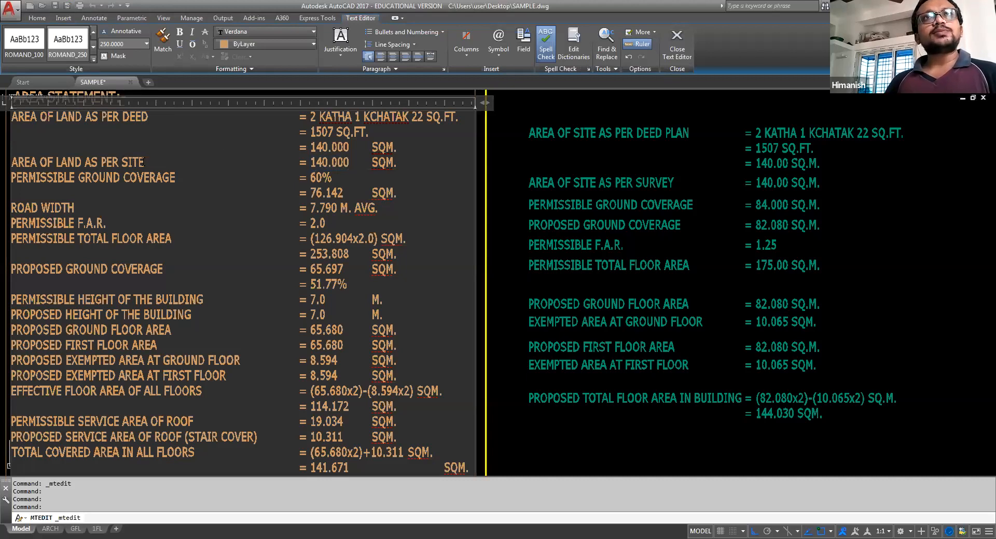
Step: Change the "AREA OF LAND AS PER SITE" label to end in "SURVEY" and realign its value with the column
{"action": "left_click_drag", "start_coordinate": [145, 163], "coordinate": [122, 163]}
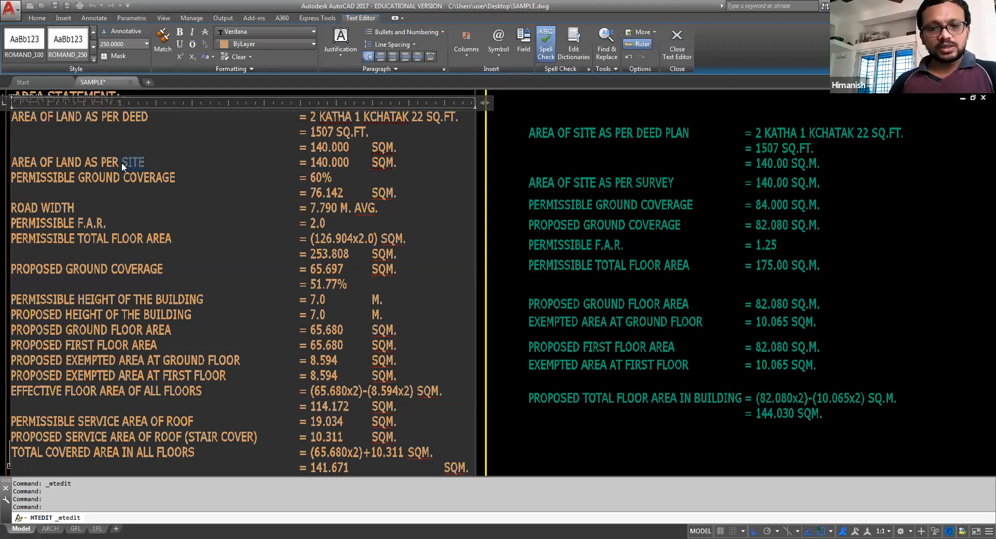
{"action": "type", "text": "SURVEY"}
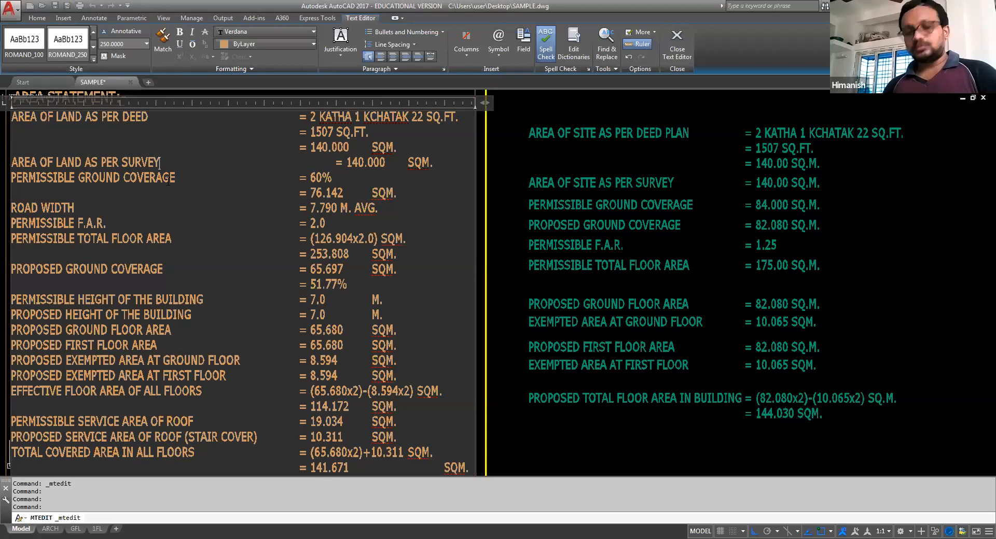
{"action": "key", "text": "Delete"}
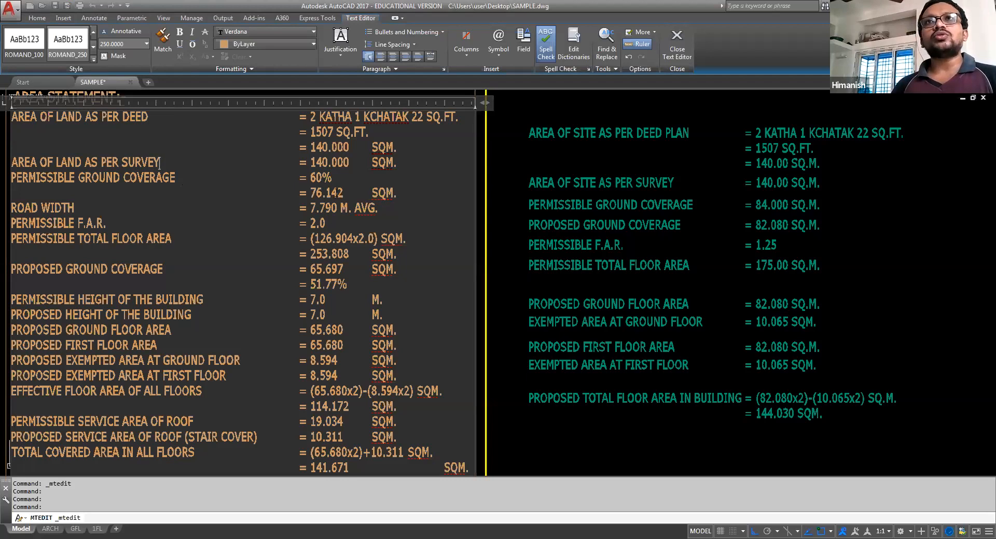
Step: Set the permissible ground coverage area below the 60% line to 84.000 SQM
{"action": "left_click_drag", "start_coordinate": [344, 194], "coordinate": [311, 193]}
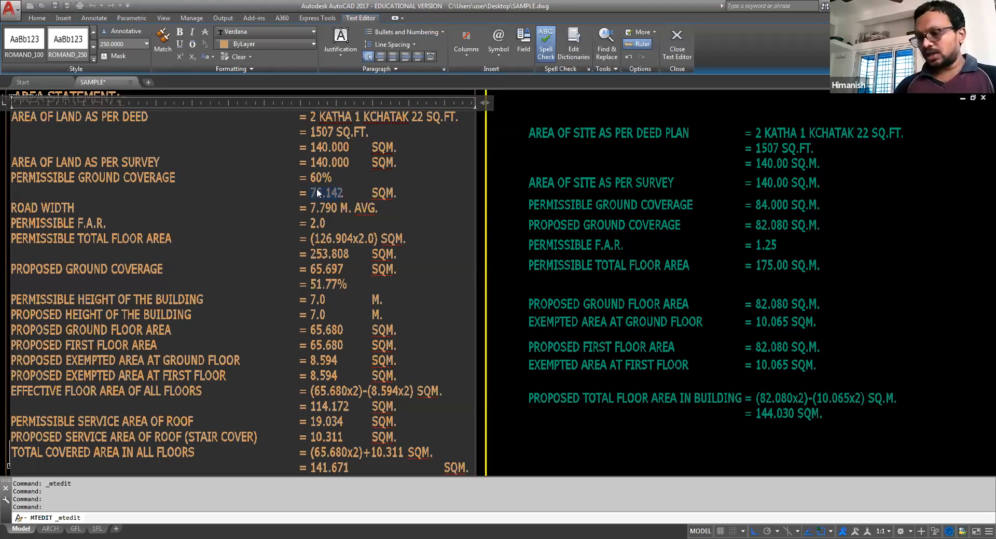
{"action": "type", "text": "84"}
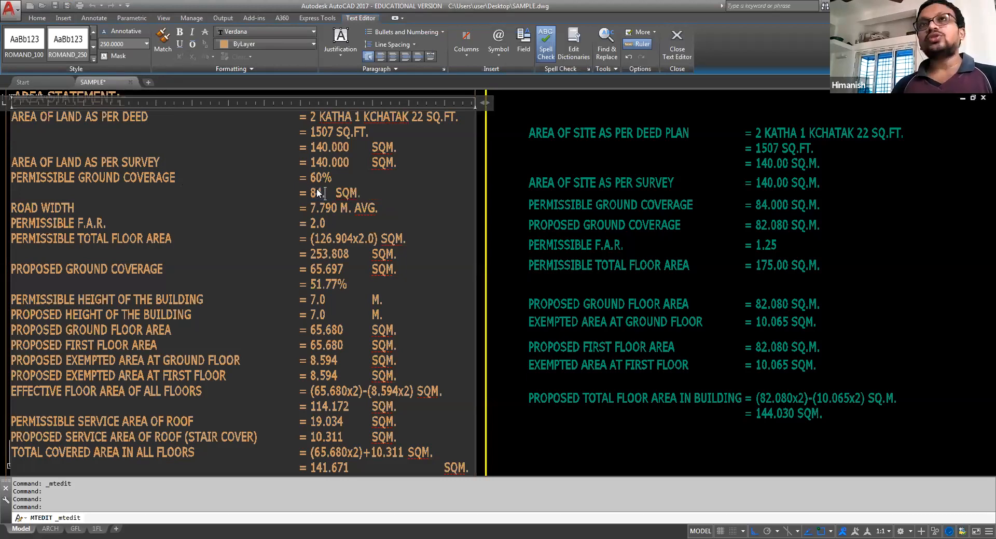
{"action": "type", "text": ".000"}
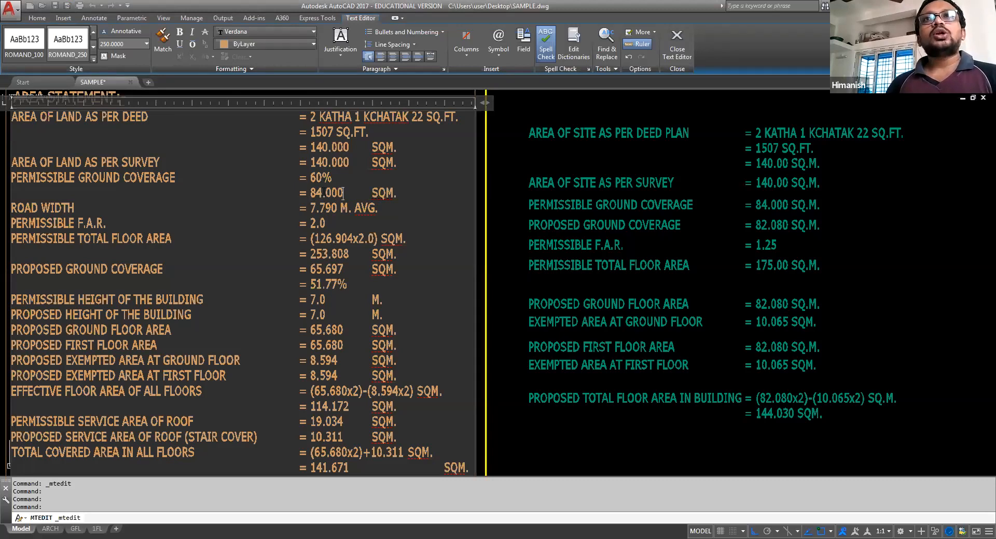
Step: Set the road width to 2.500 M., align its unit with the unit column, and remove "AVG."
{"action": "left_click_drag", "start_coordinate": [338, 208], "coordinate": [310, 208]}
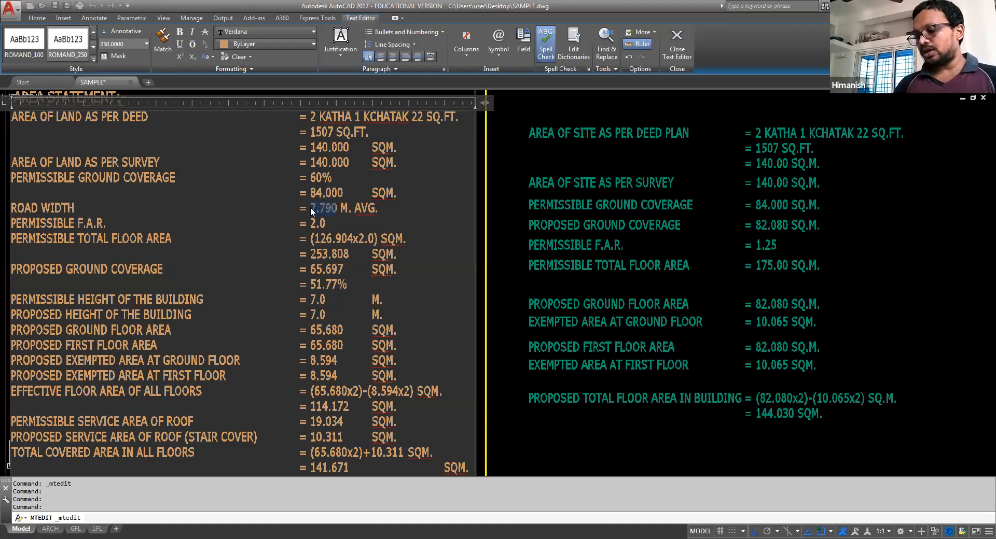
{"action": "type", "text": "2.500"}
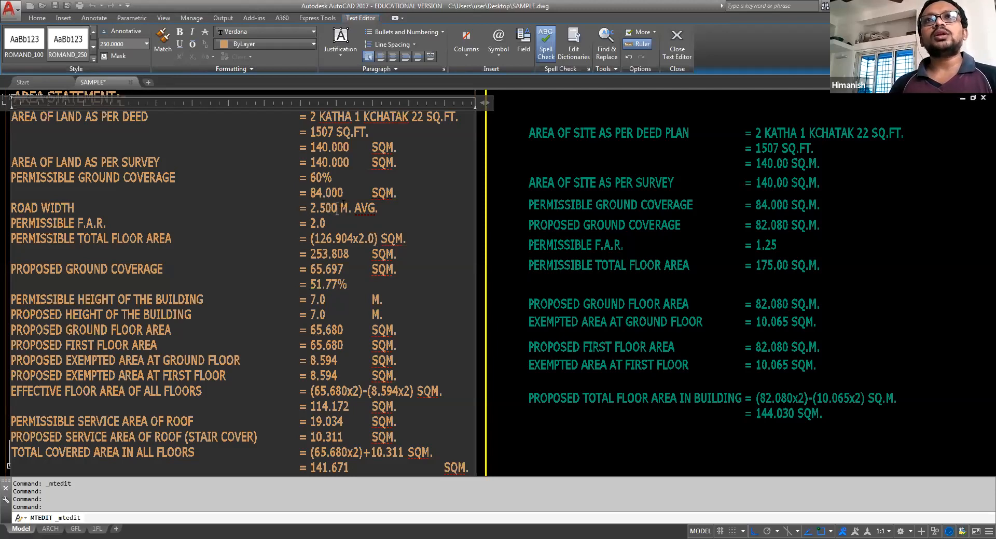
{"action": "key", "text": "Tab"}
{"action": "key", "text": "BackSpace"}
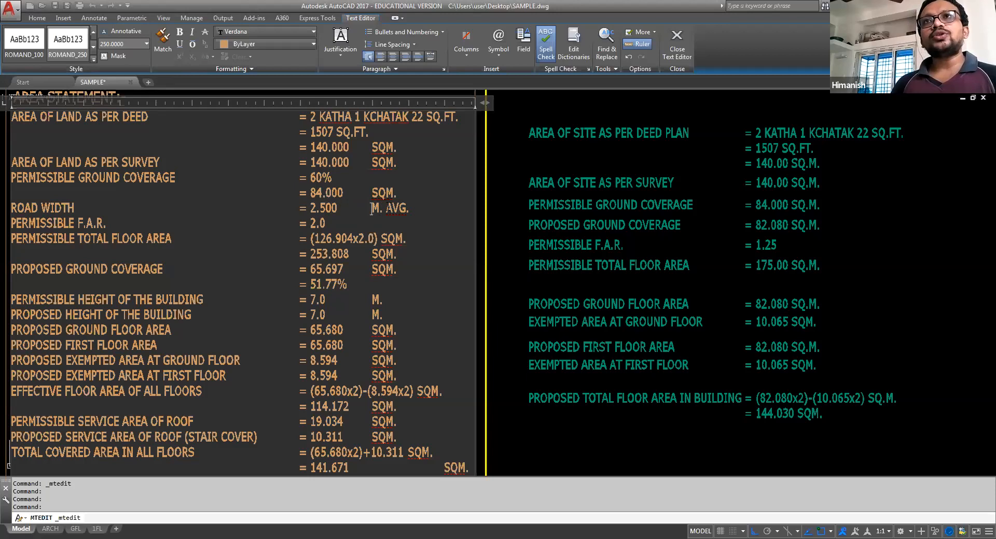
{"action": "left_click", "coordinate": [390, 208]}
{"action": "left_click_drag", "start_coordinate": [389, 208], "coordinate": [408, 209]}
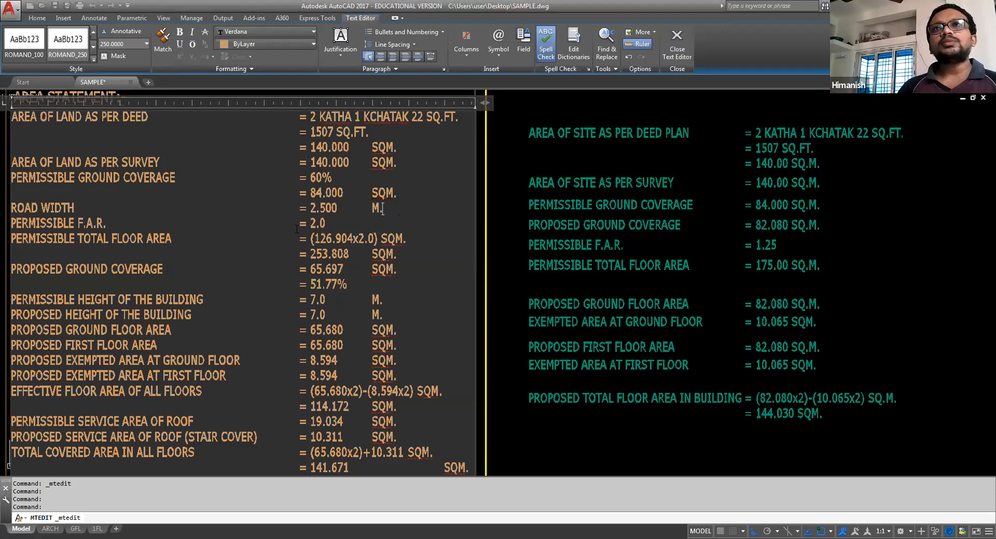
Step: Set the permissible F.A.R. to 1.25 and rewrite the permissible total floor area formula as (140.000x1.25) SQM
{"action": "left_click_drag", "start_coordinate": [326, 223], "coordinate": [310, 223]}
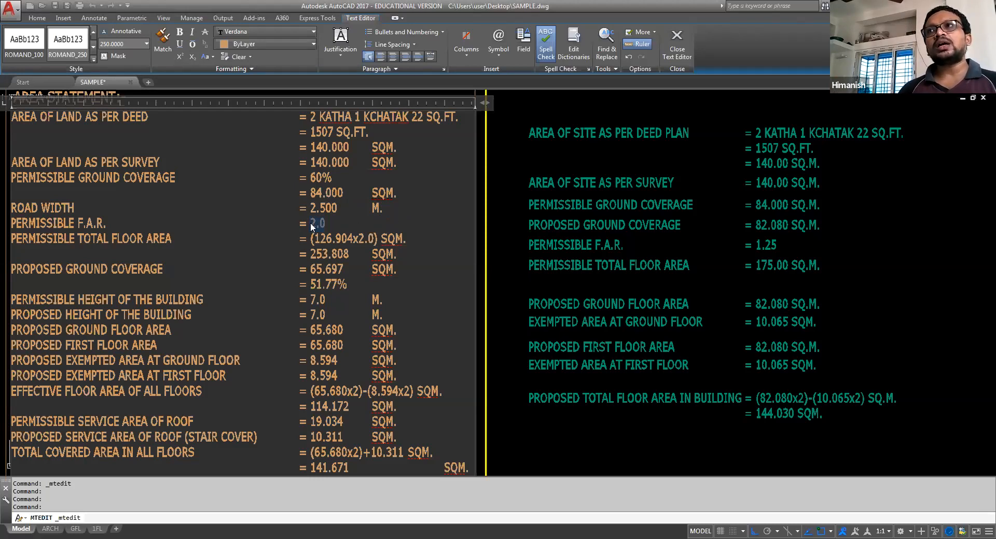
{"action": "type", "text": "1.25"}
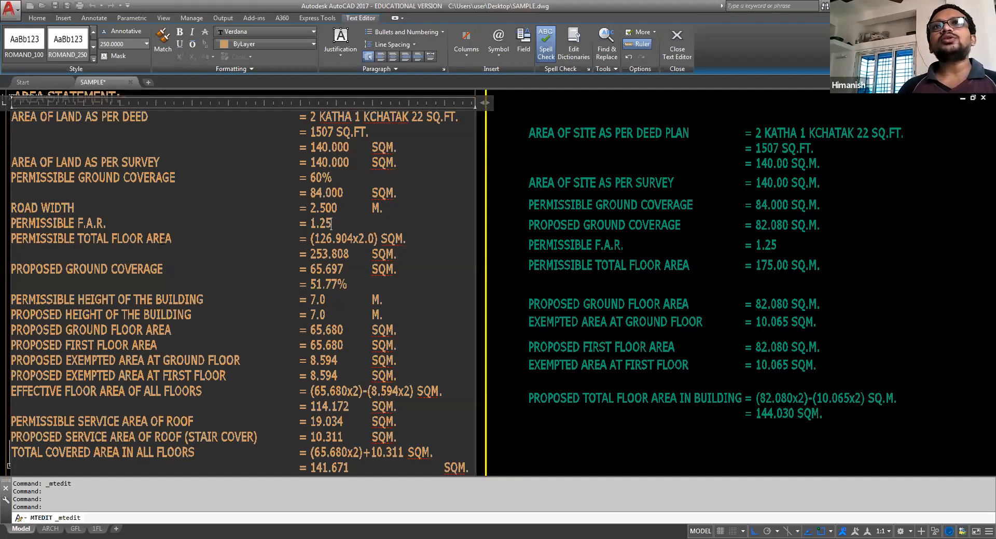
{"action": "left_click_drag", "start_coordinate": [352, 238], "coordinate": [316, 239]}
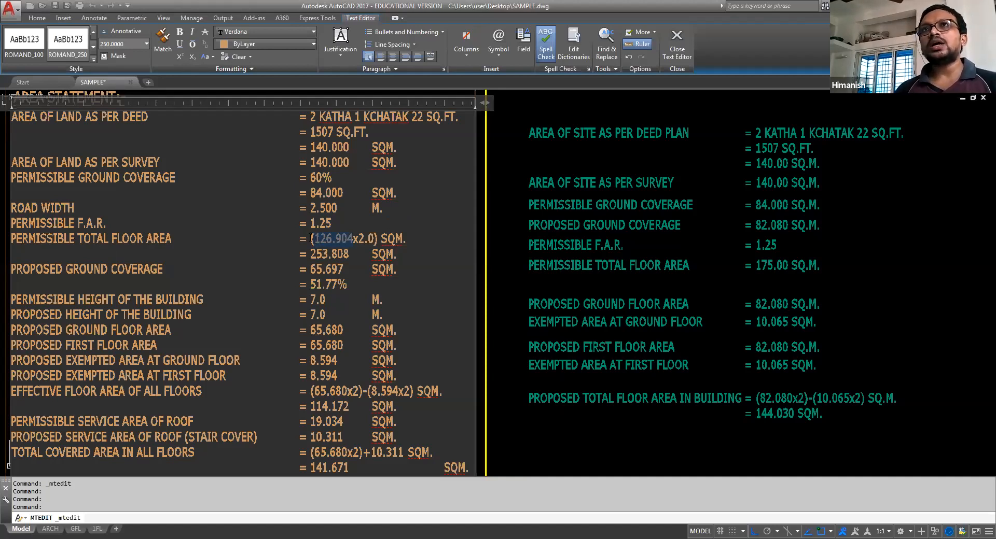
{"action": "type", "text": "140.00"}
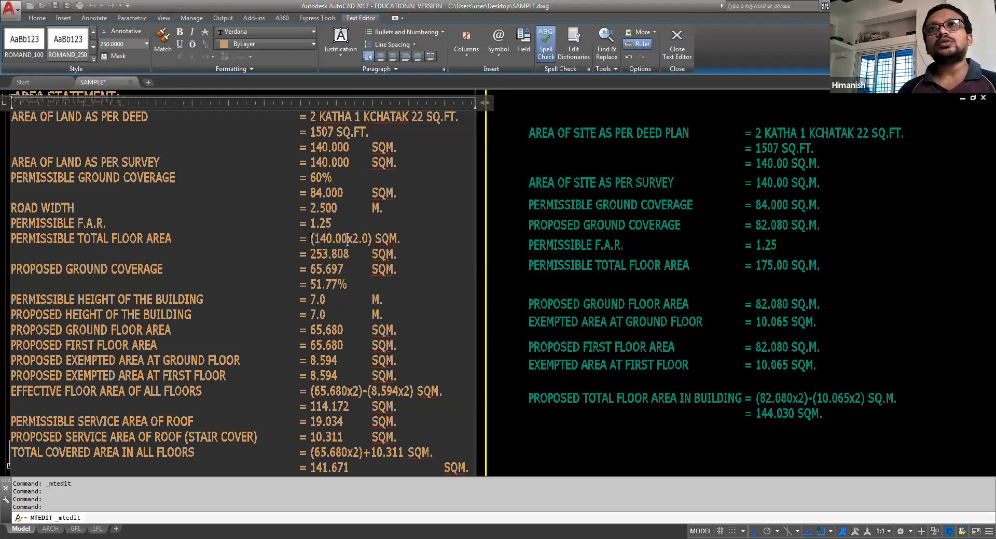
{"action": "type", "text": "0"}
{"action": "left_click_drag", "start_coordinate": [374, 239], "coordinate": [360, 239]}
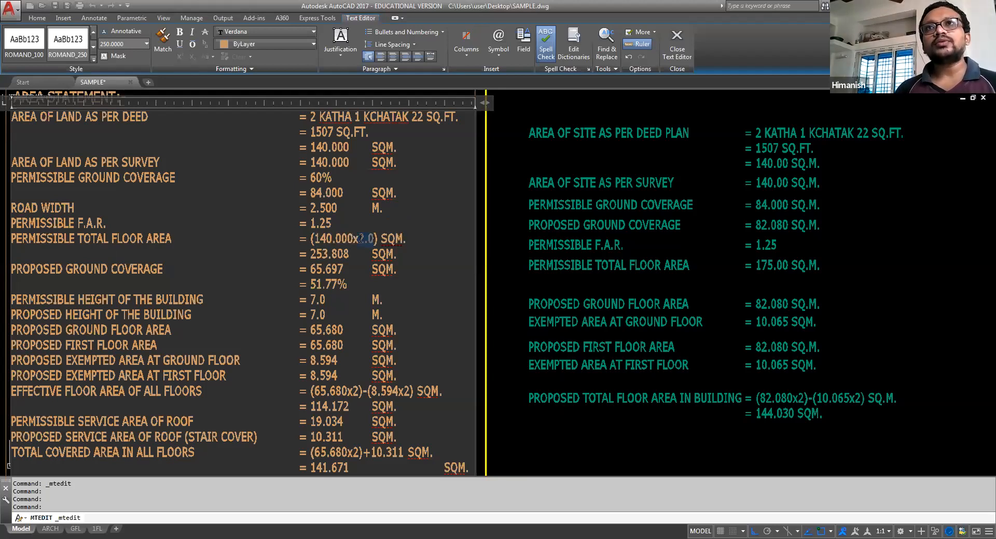
{"action": "type", "text": "1.25"}
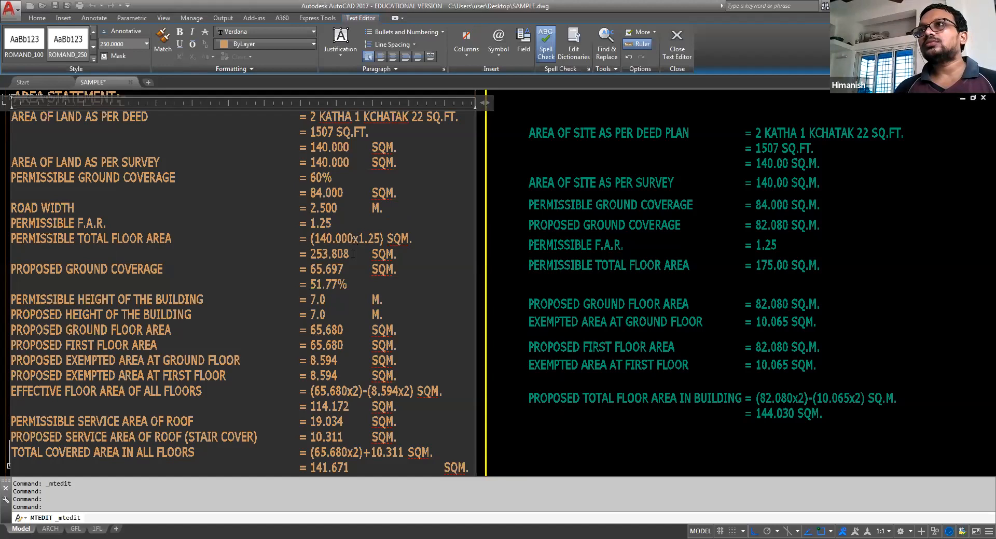
Step: Set the permissible total floor area result to 175.000 SQM. and the proposed ground coverage to 82.080 SQM
{"action": "left_click_drag", "start_coordinate": [350, 254], "coordinate": [316, 255]}
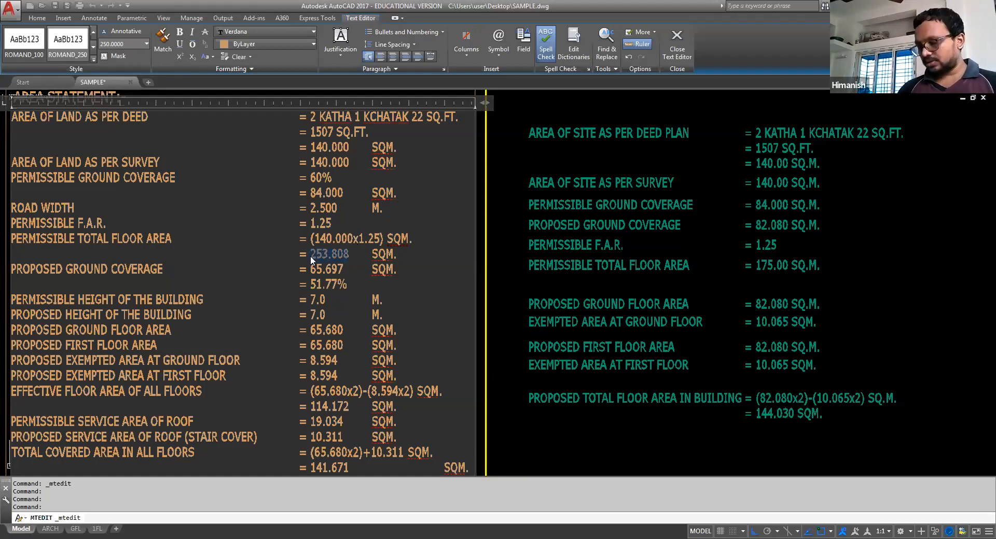
{"action": "type", "text": "175.000"}
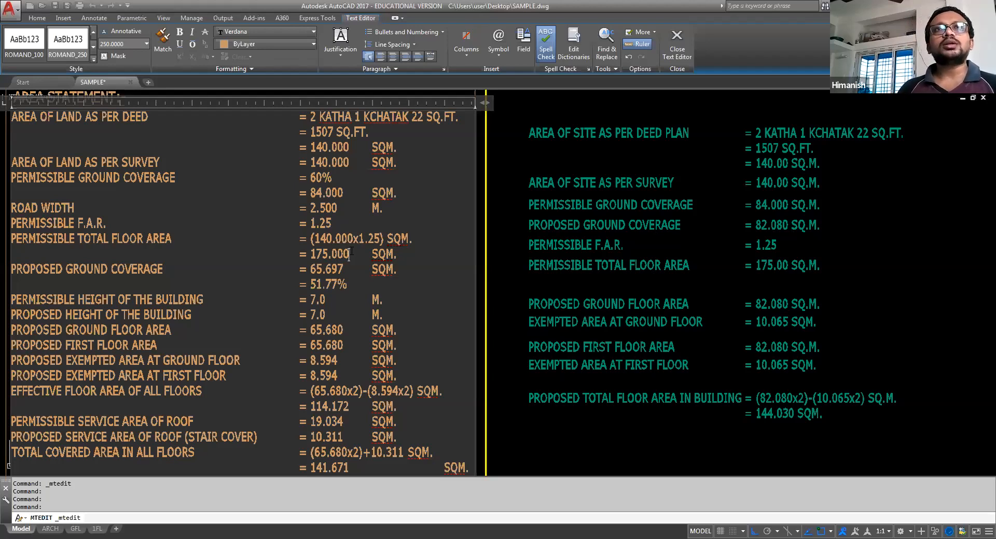
{"action": "left_click_drag", "start_coordinate": [343, 269], "coordinate": [310, 269]}
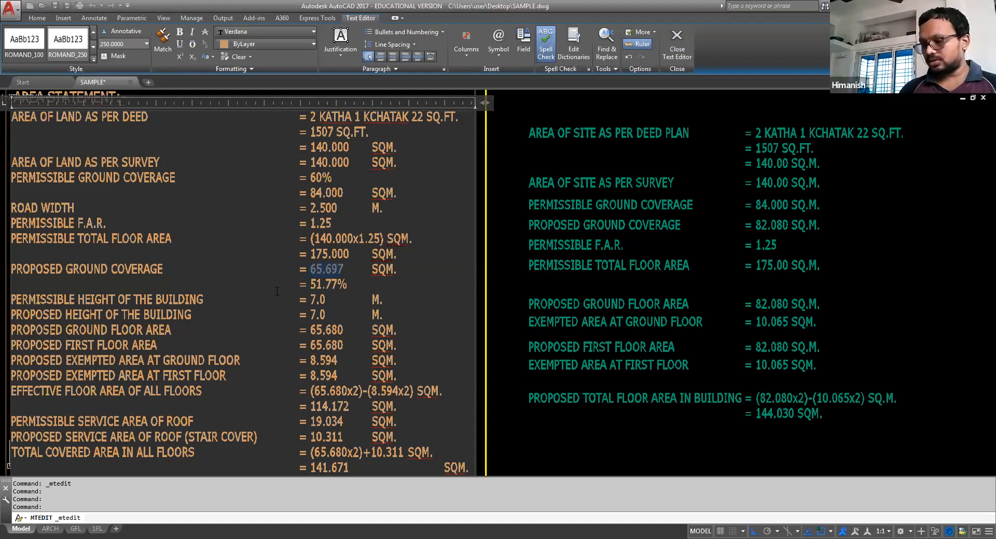
{"action": "type", "text": "82.08"}
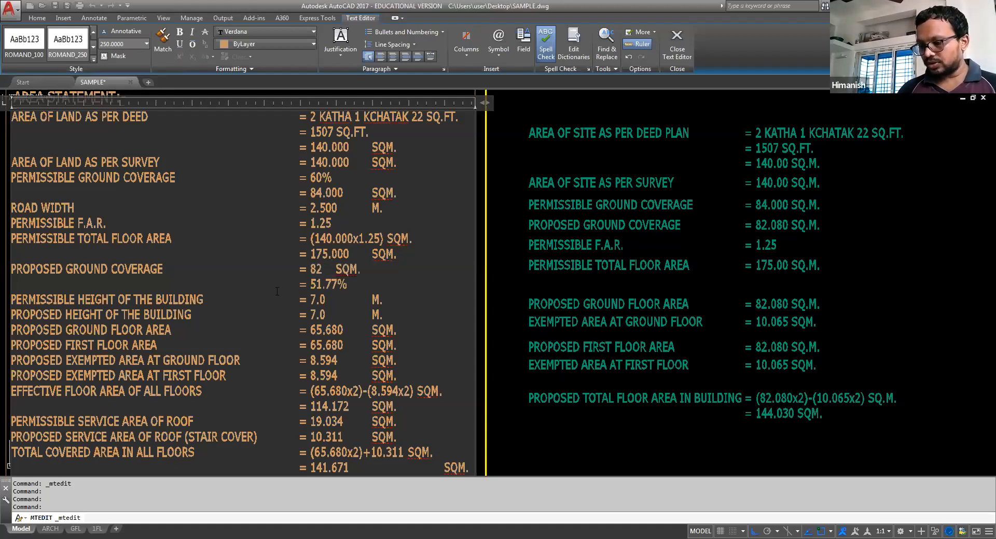
{"action": "type", "text": "0"}
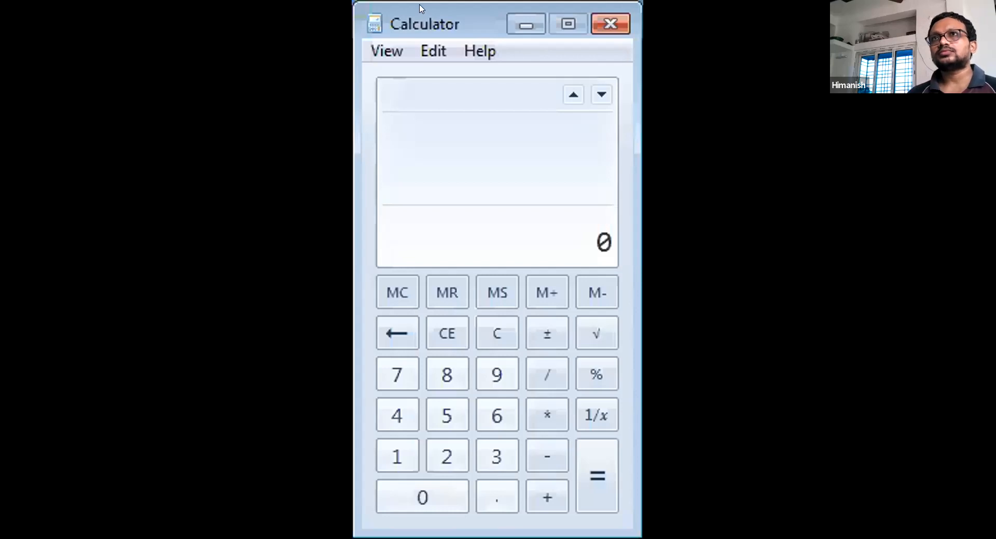
Step: Calculate the proposed ground coverage percentage in Calculator as 82.080 * 100 / 140
{"action": "type", "text": "82.080"}
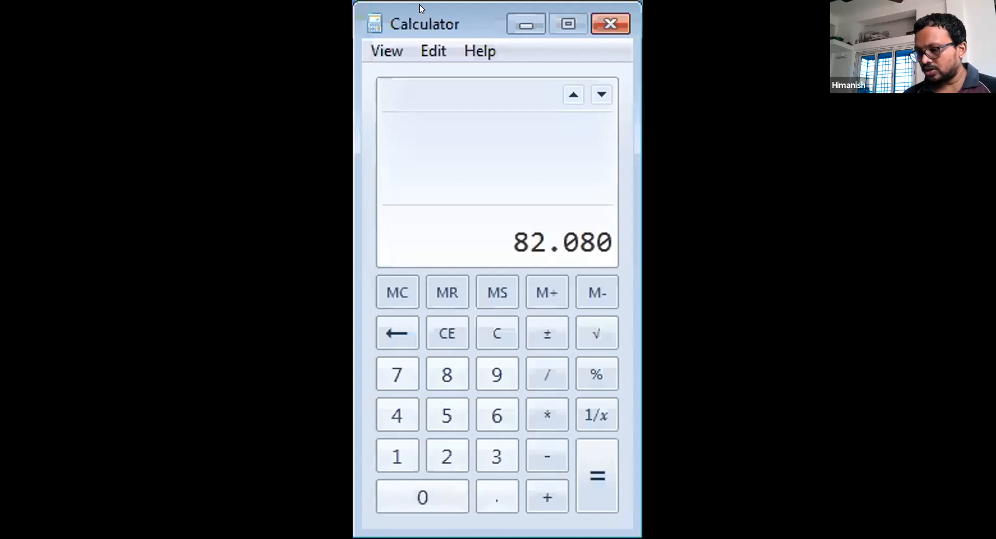
{"action": "key", "text": "asterisk"}
{"action": "type", "text": "100"}
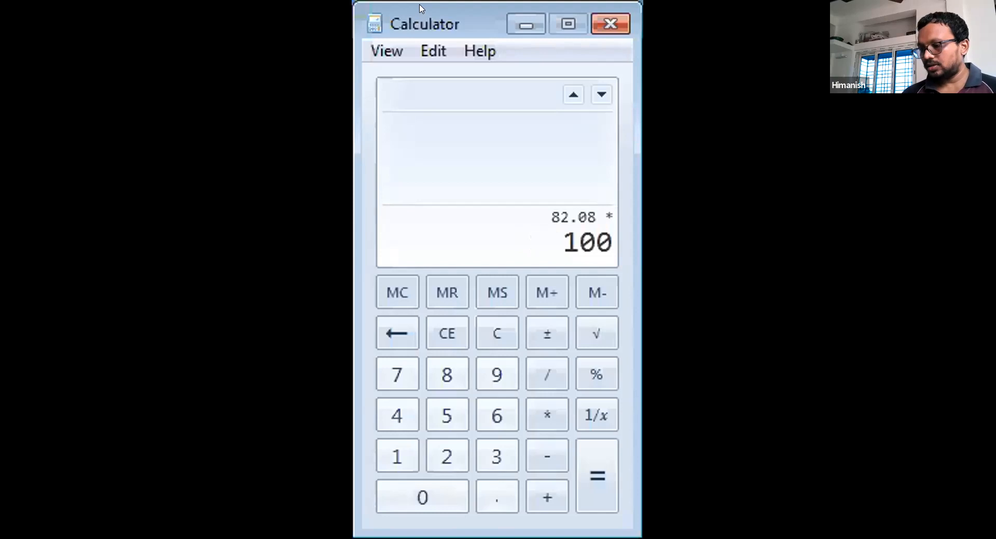
{"action": "key", "text": "slash"}
{"action": "type", "text": "140"}
{"action": "key", "text": "Return"}
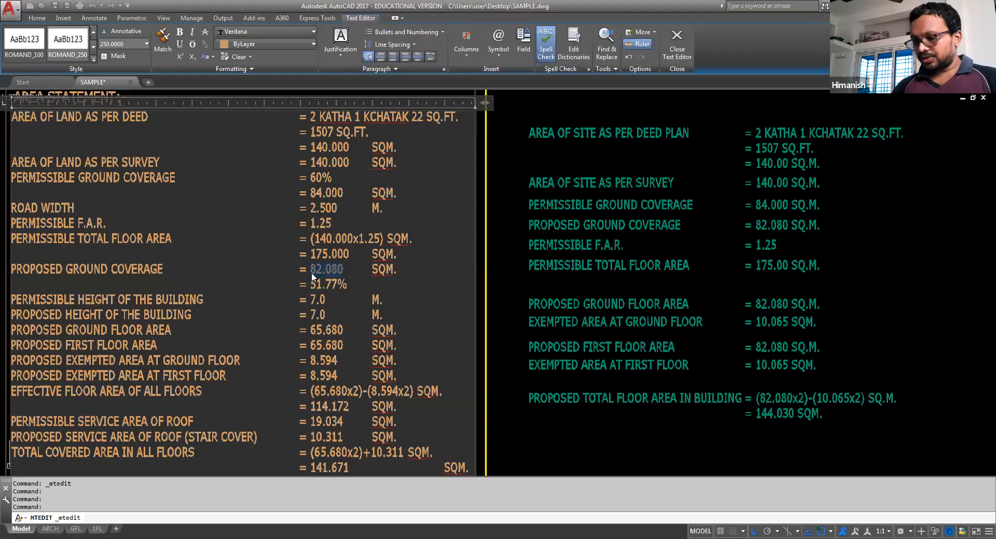
{"action": "type", "text": "58.6 SQM."}
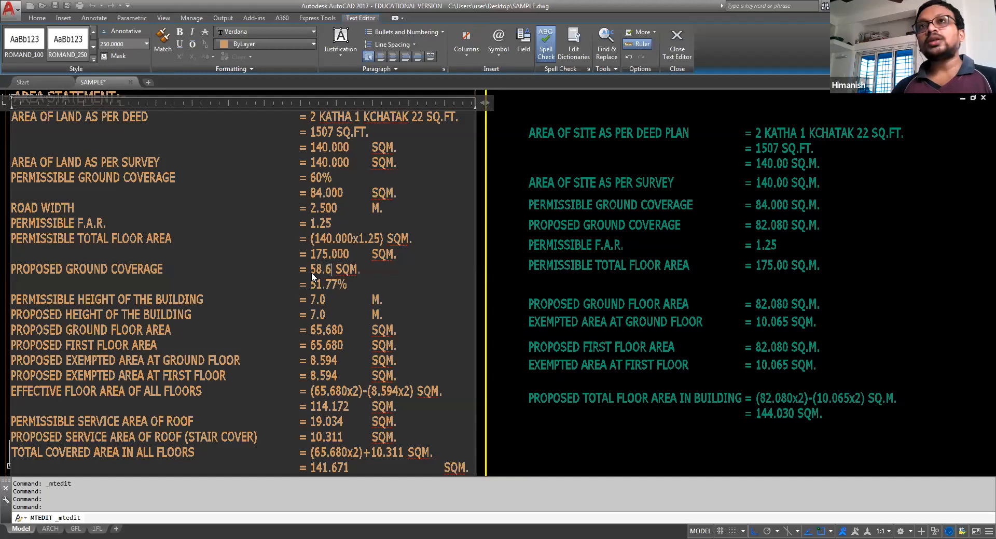
{"action": "key", "text": "ctrl+z"}
{"action": "key", "text": "ctrl+z"}
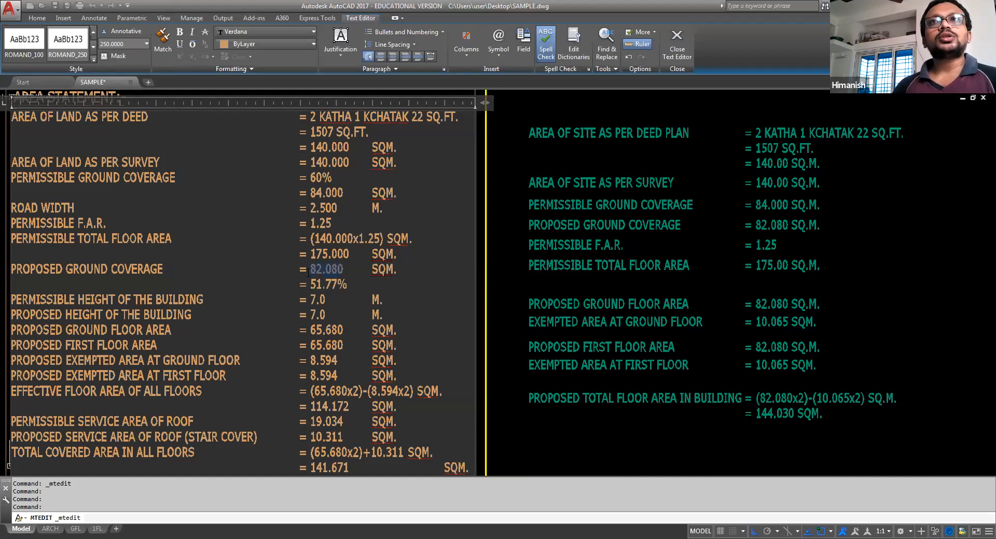
Step: Set the percentage below the proposed ground coverage area to 58.63% and finish editing the area statement text
{"action": "left_click", "coordinate": [339, 283]}
{"action": "left_click_drag", "start_coordinate": [337, 284], "coordinate": [315, 286]}
{"action": "type", "text": "8"}
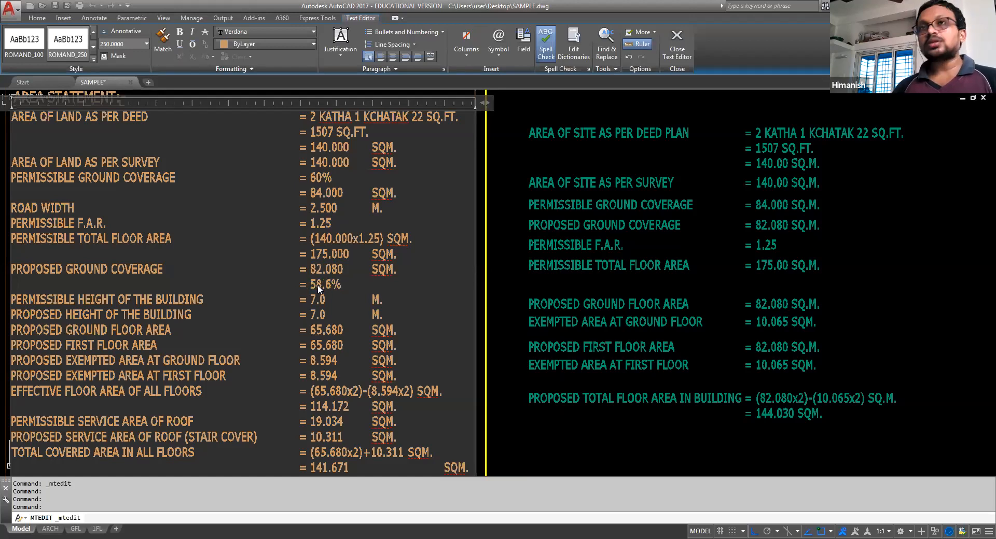
{"action": "left_click", "coordinate": [353, 287]}
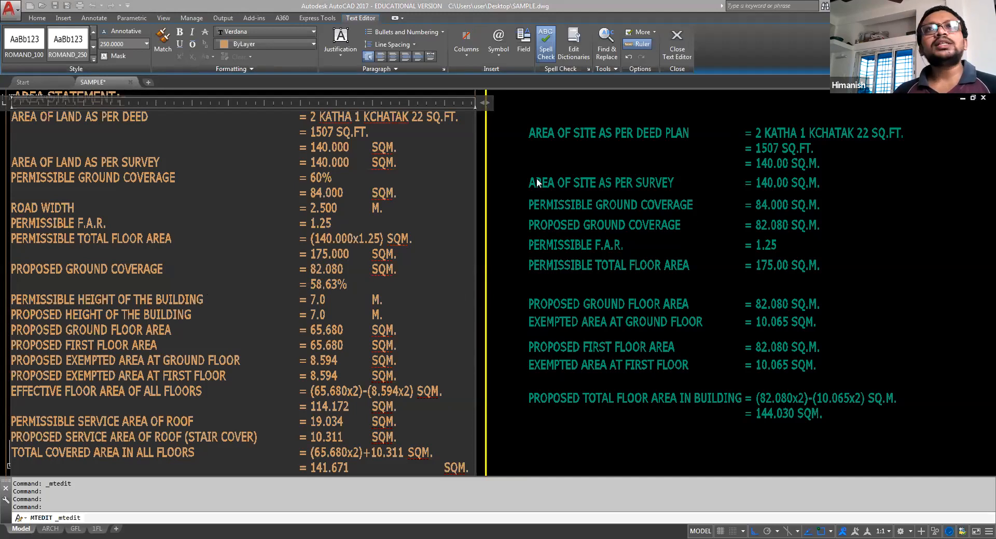
{"action": "key", "text": "shift+Left"}
{"action": "key", "text": "shift+Left"}
{"action": "key", "text": "shift+Left"}
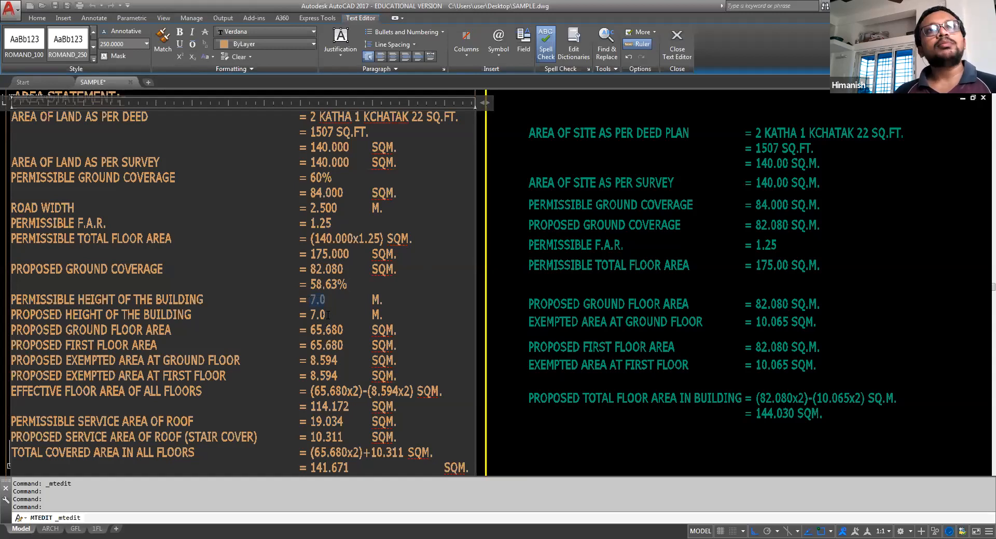
{"action": "left_click", "coordinate": [328, 314]}
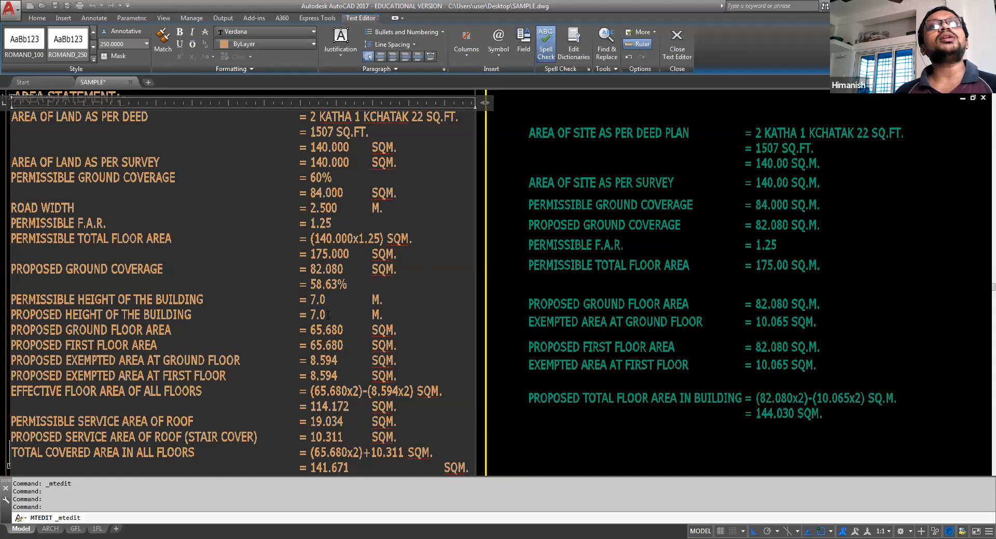
{"action": "left_click", "coordinate": [502, 293]}
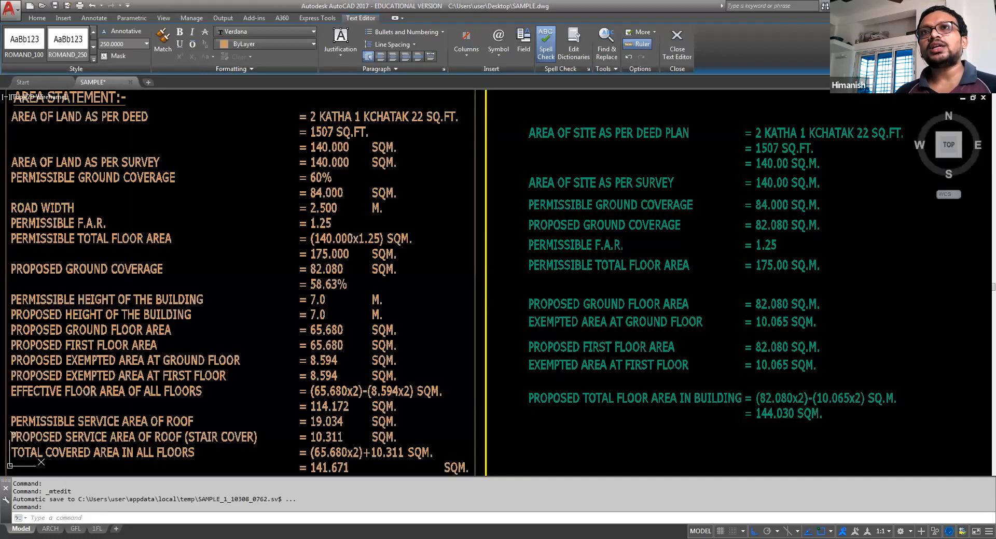
Step: Examine the overall building height dimension in Section A-A to check the area statement's height entries
{"action": "scroll", "coordinate": [465, 308], "scroll_direction": "down", "scroll_amount": 8}
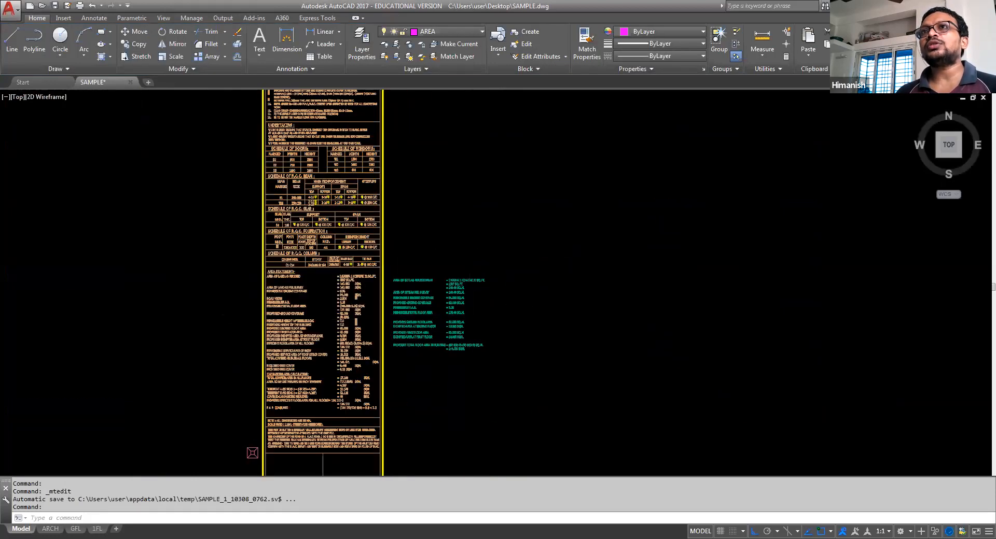
{"action": "middle_click_drag", "start_coordinate": [535, 123], "coordinate": [556, 288]}
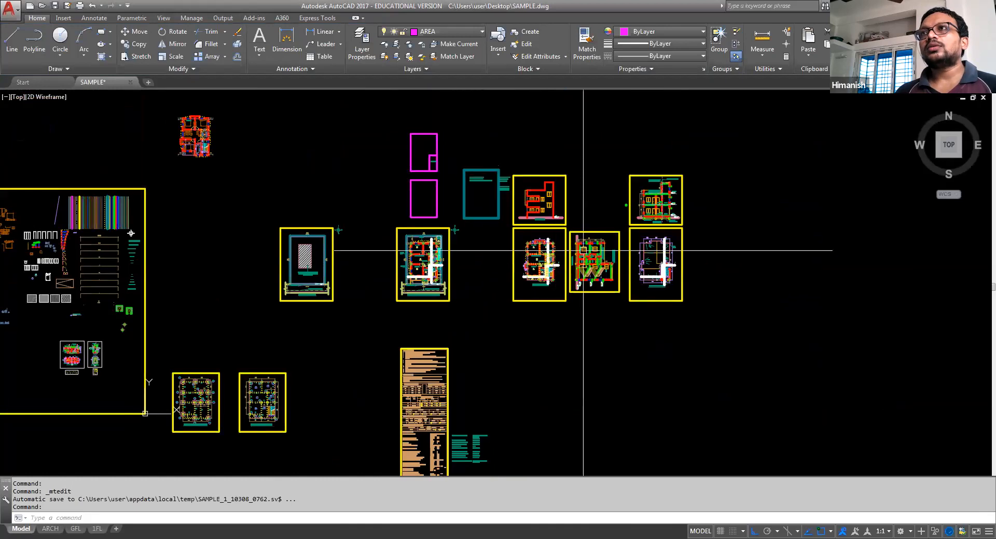
{"action": "scroll", "coordinate": [684, 185], "scroll_direction": "up", "scroll_amount": 6}
{"action": "scroll", "coordinate": [683, 188], "scroll_direction": "up", "scroll_amount": 2}
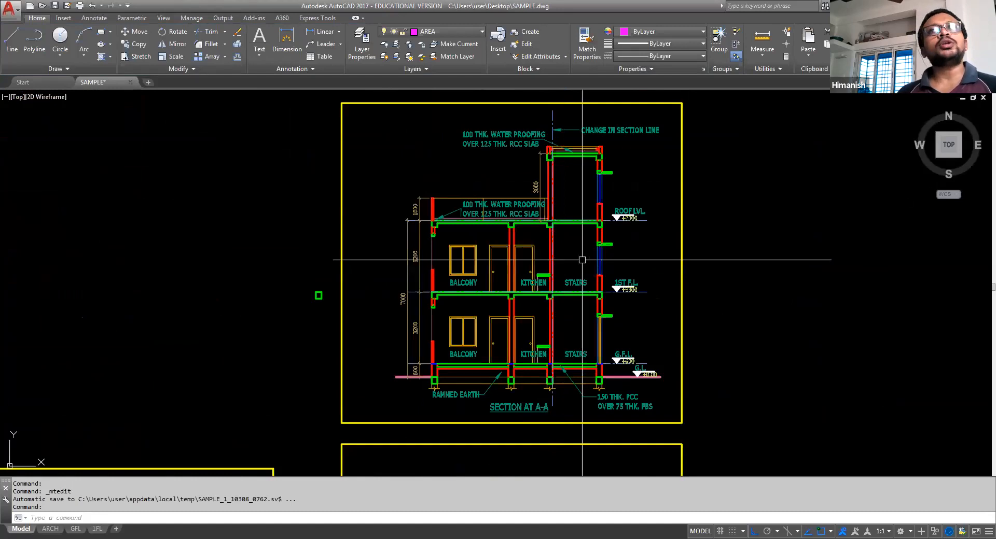
{"action": "scroll", "coordinate": [394, 305], "scroll_direction": "up", "scroll_amount": 4}
{"action": "left_click", "coordinate": [415, 295]}
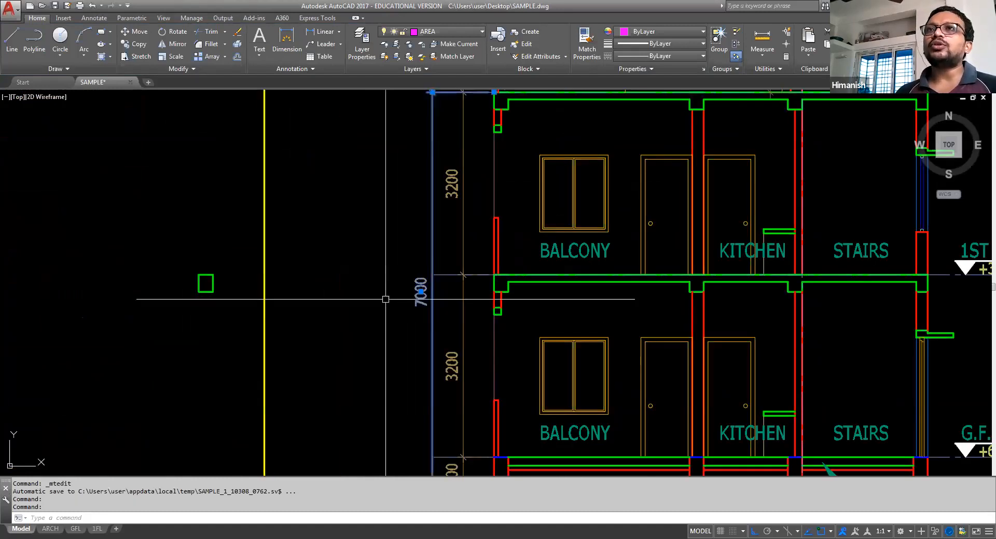
{"action": "scroll", "coordinate": [386, 296], "scroll_direction": "up", "scroll_amount": 4}
{"action": "scroll", "coordinate": [445, 294], "scroll_direction": "down", "scroll_amount": 6}
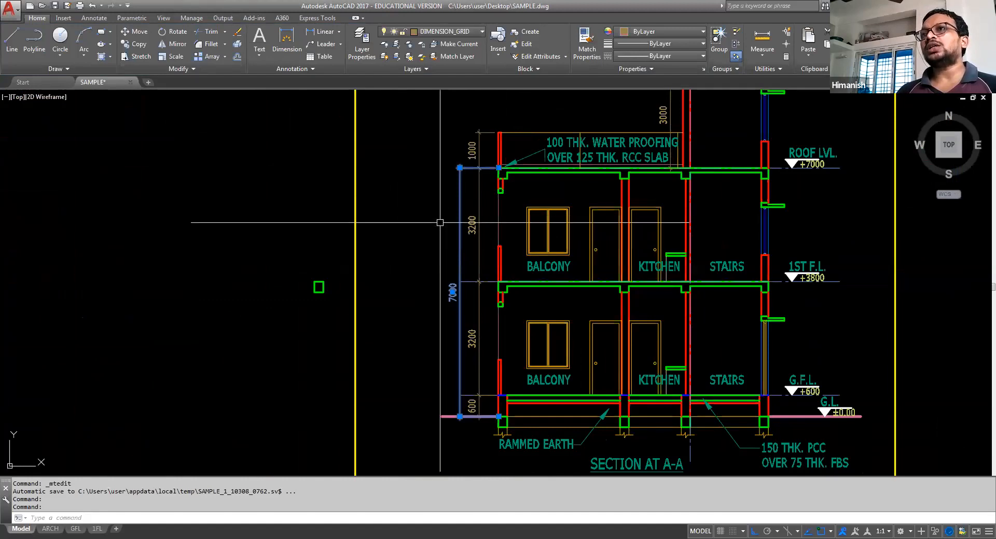
{"action": "scroll", "coordinate": [631, 271], "scroll_direction": "down", "scroll_amount": 2}
{"action": "scroll", "coordinate": [631, 272], "scroll_direction": "down", "scroll_amount": 6}
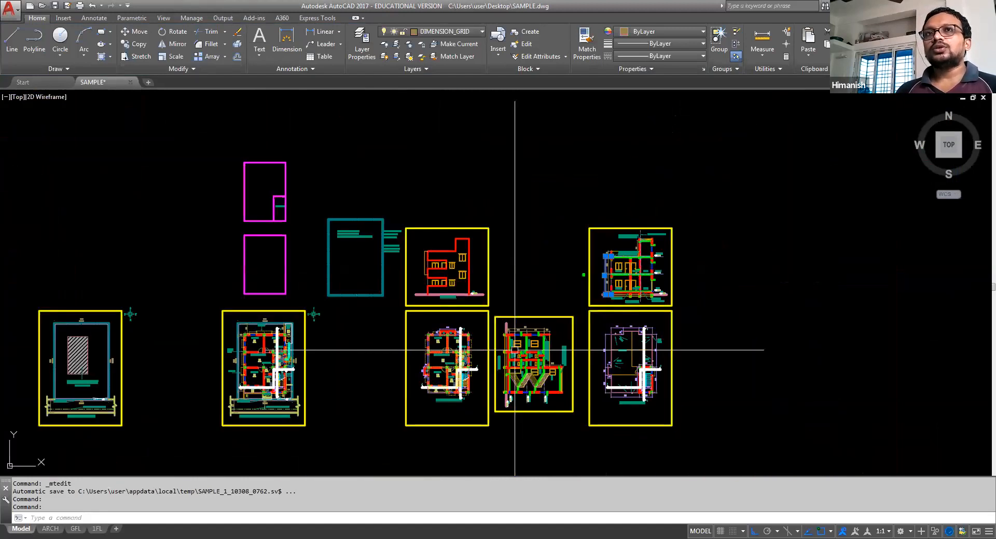
Step: Open the area statement text for editing and set the proposed ground floor area to 82.080 SQM
{"action": "middle_click_drag", "start_coordinate": [104, 455], "coordinate": [432, 209]}
{"action": "scroll", "coordinate": [668, 470], "scroll_direction": "up", "scroll_amount": 2}
{"action": "scroll", "coordinate": [594, 407], "scroll_direction": "up", "scroll_amount": 5}
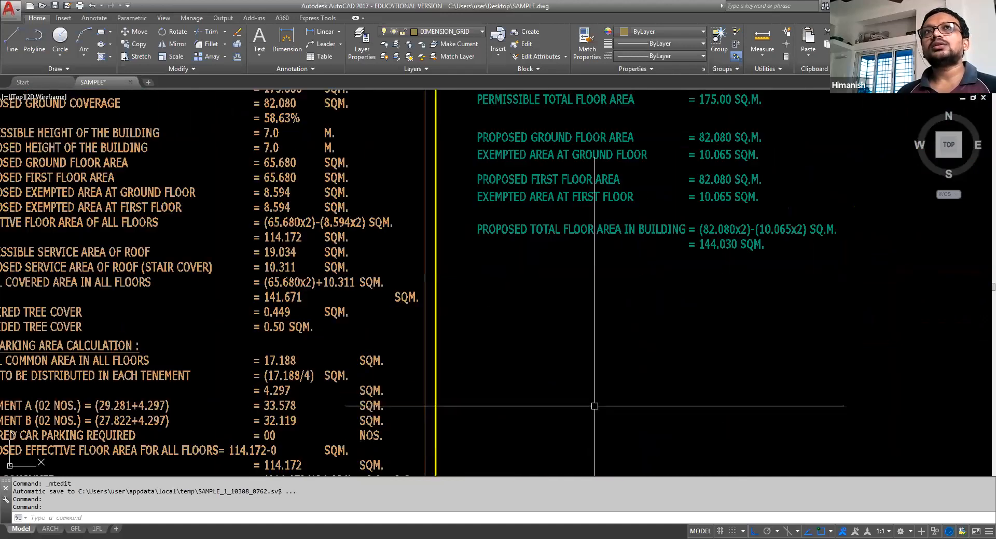
{"action": "middle_click_drag", "start_coordinate": [564, 382], "coordinate": [633, 518]}
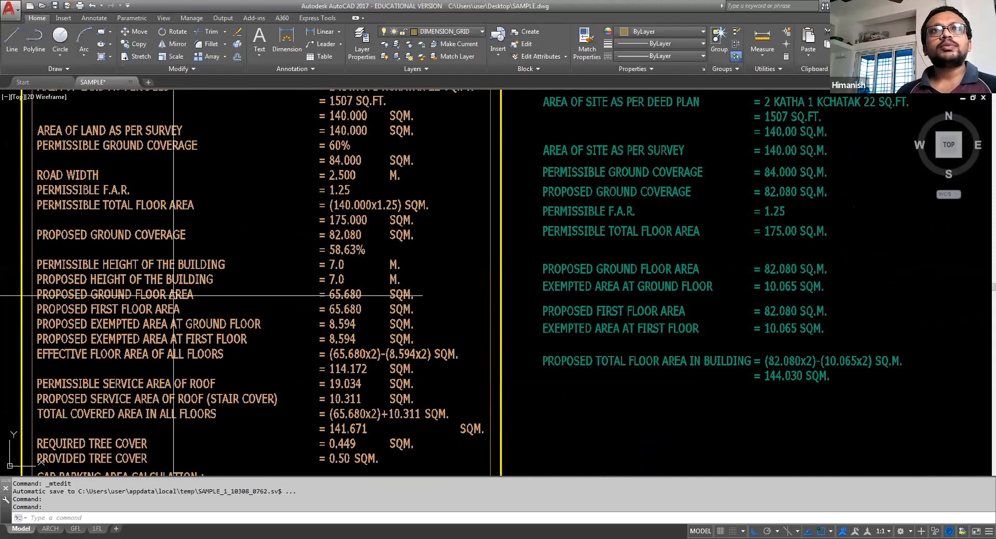
{"action": "middle_click_drag", "start_coordinate": [184, 305], "coordinate": [264, 313]}
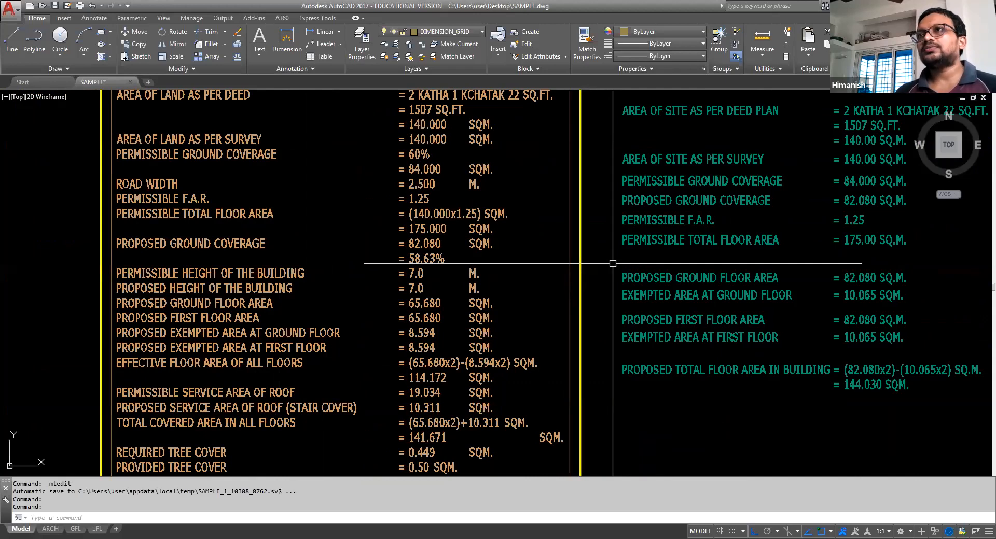
{"action": "middle_click_drag", "start_coordinate": [613, 264], "coordinate": [539, 267]}
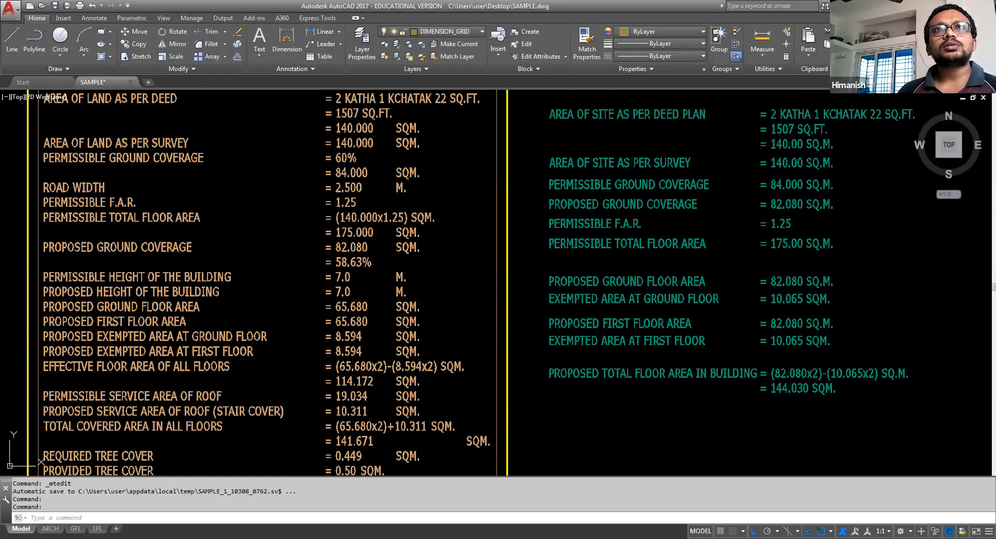
{"action": "left_click", "coordinate": [197, 293]}
{"action": "key", "text": "Escape"}
{"action": "key", "text": "Escape"}
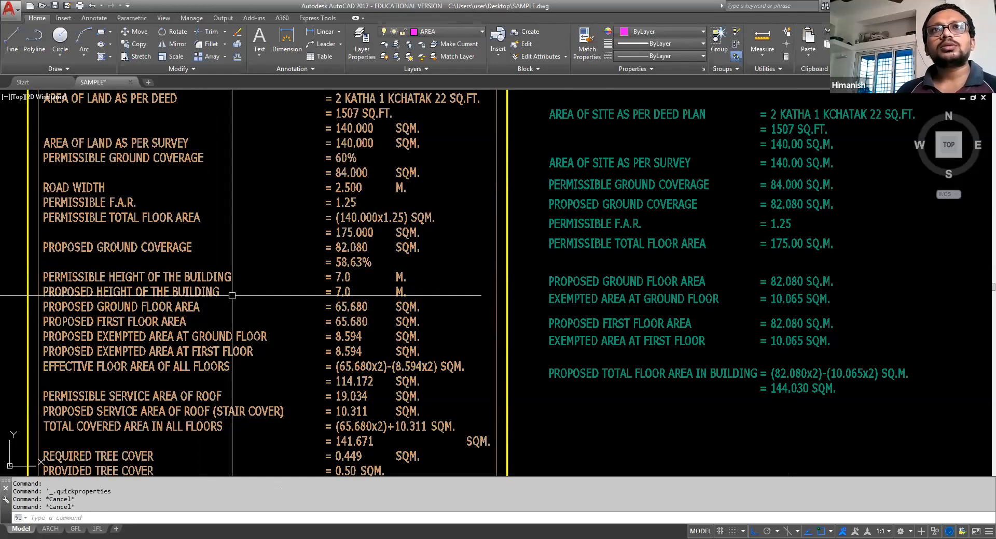
{"action": "key", "text": "Escape"}
{"action": "left_click", "coordinate": [232, 295]}
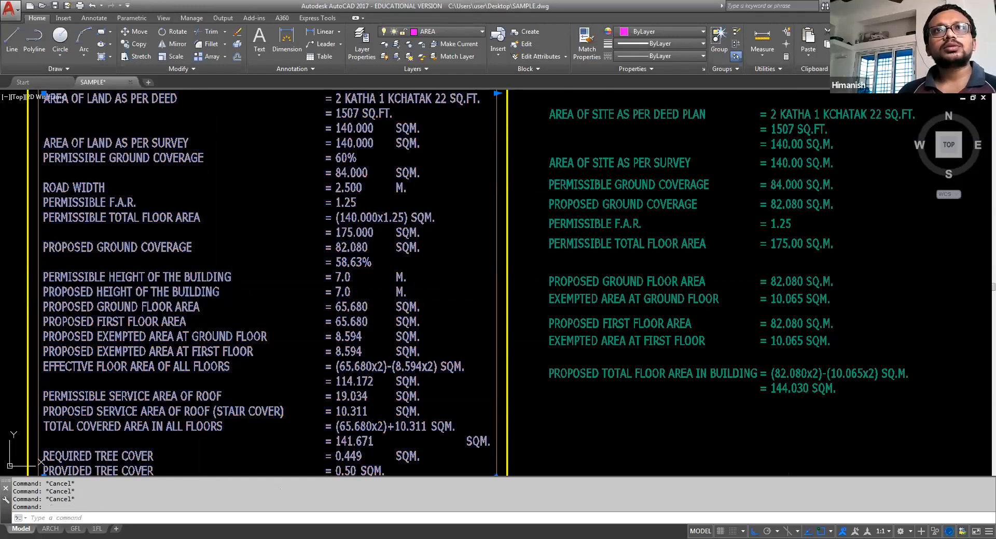
{"action": "double_click", "coordinate": [212, 295]}
{"action": "double_click", "coordinate": [338, 308]}
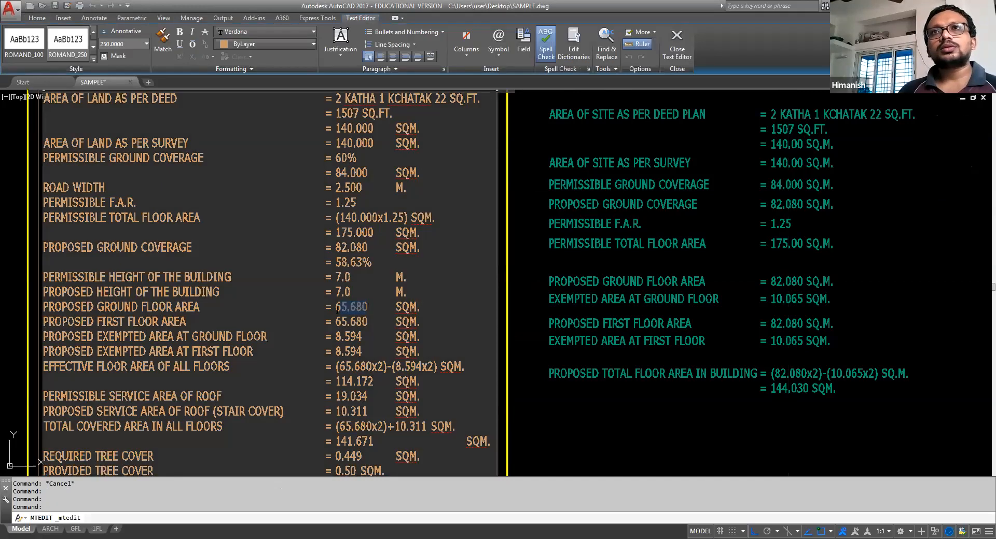
{"action": "type", "text": "82."}
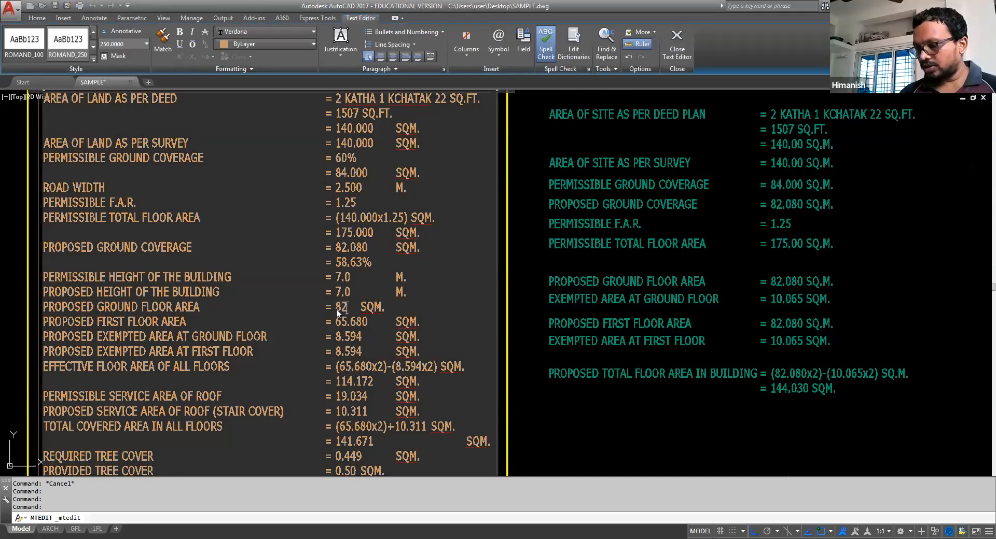
{"action": "type", "text": "080"}
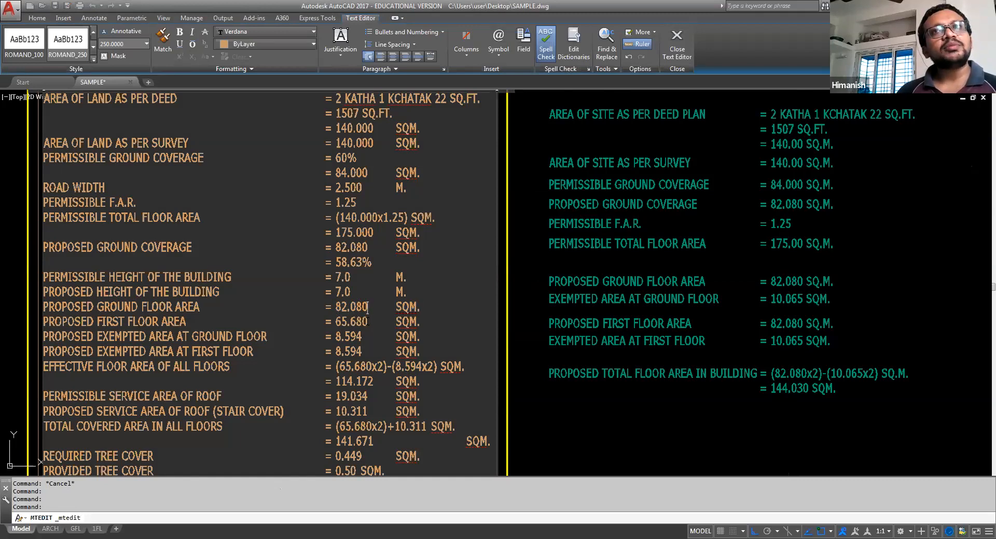
Step: Set the proposed first floor area in the area statement to 82.080 SQM
{"action": "left_click_drag", "start_coordinate": [367, 322], "coordinate": [336, 324]}
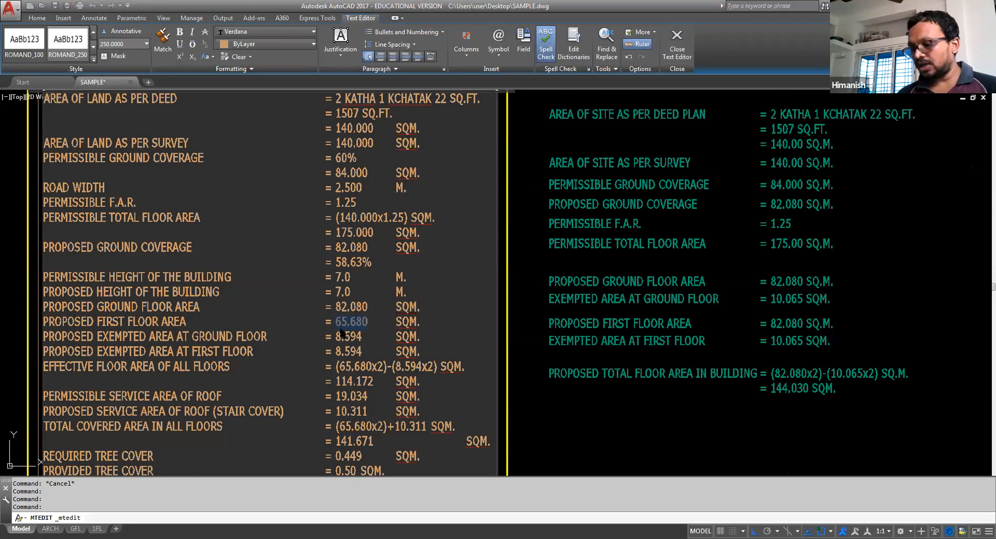
{"action": "type", "text": "82"}
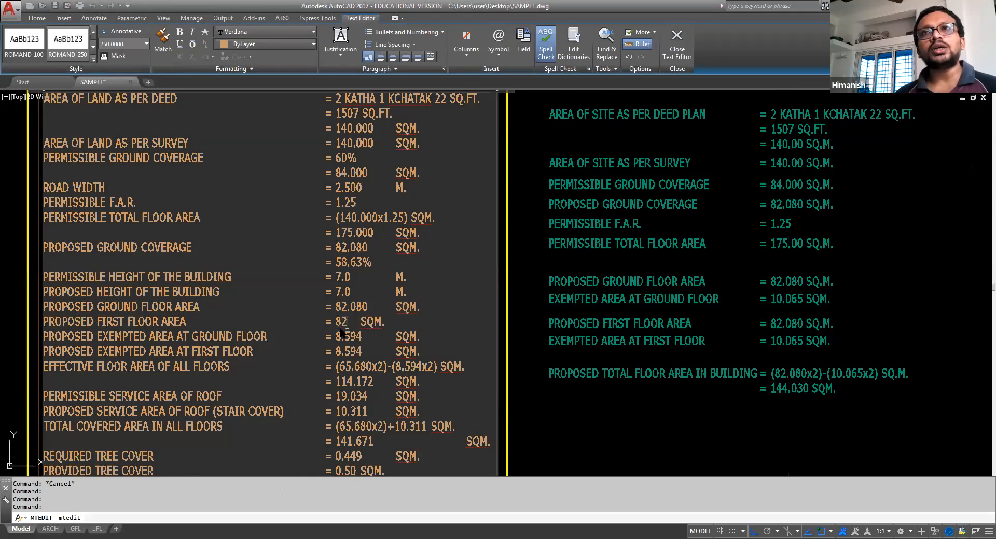
{"action": "type", "text": ".080"}
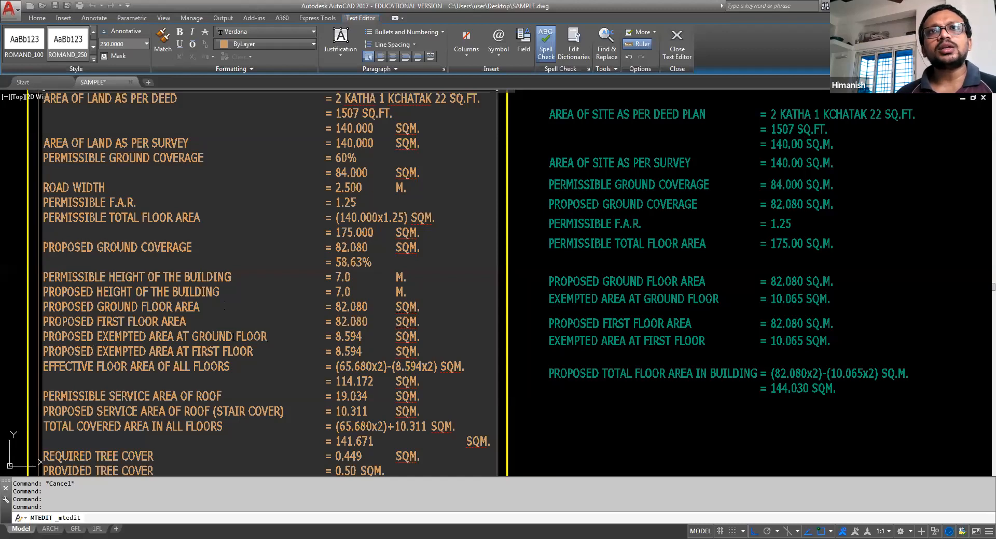
Step: Set the proposed exempted areas at ground floor and first floor to 10.065 SQM. each
{"action": "left_click_drag", "start_coordinate": [365, 337], "coordinate": [337, 337]}
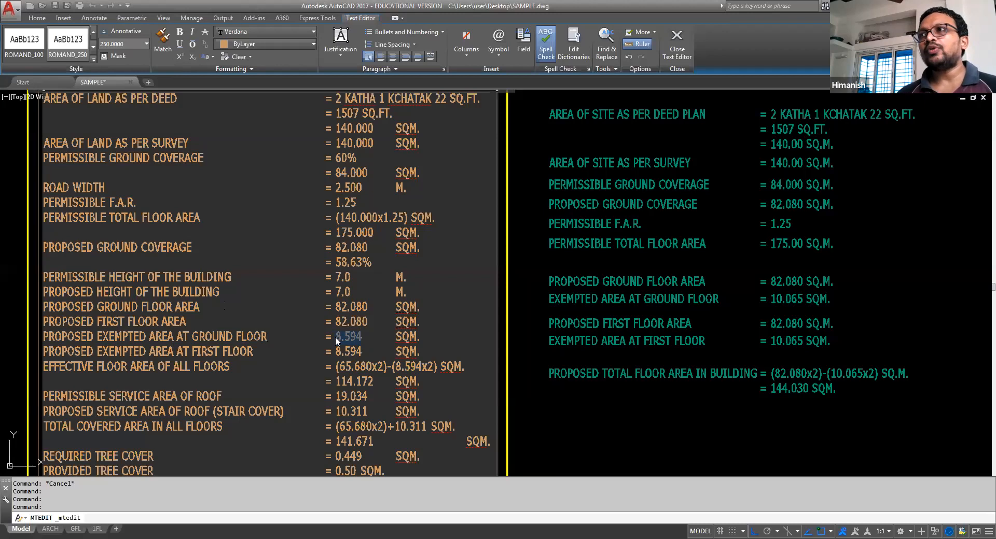
{"action": "type", "text": "10."}
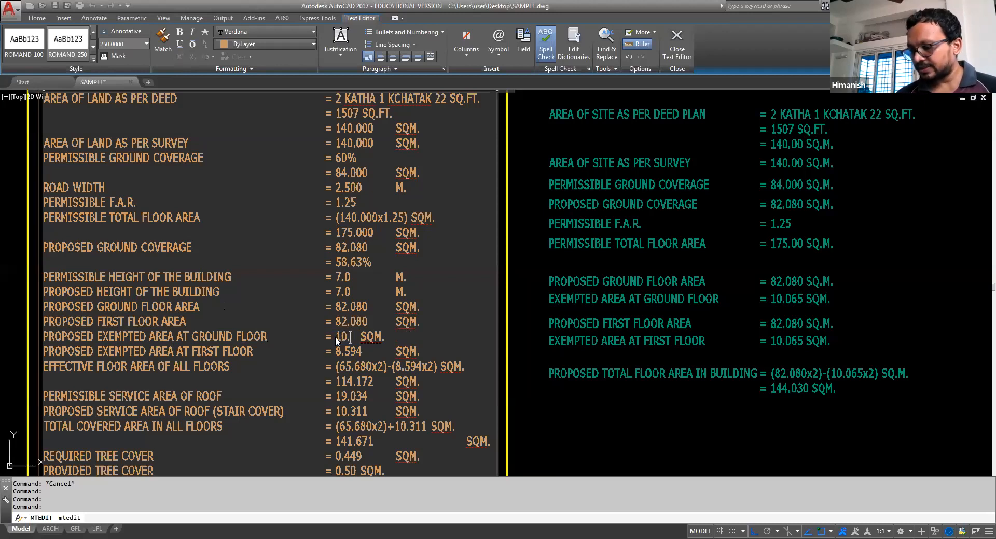
{"action": "type", "text": "065"}
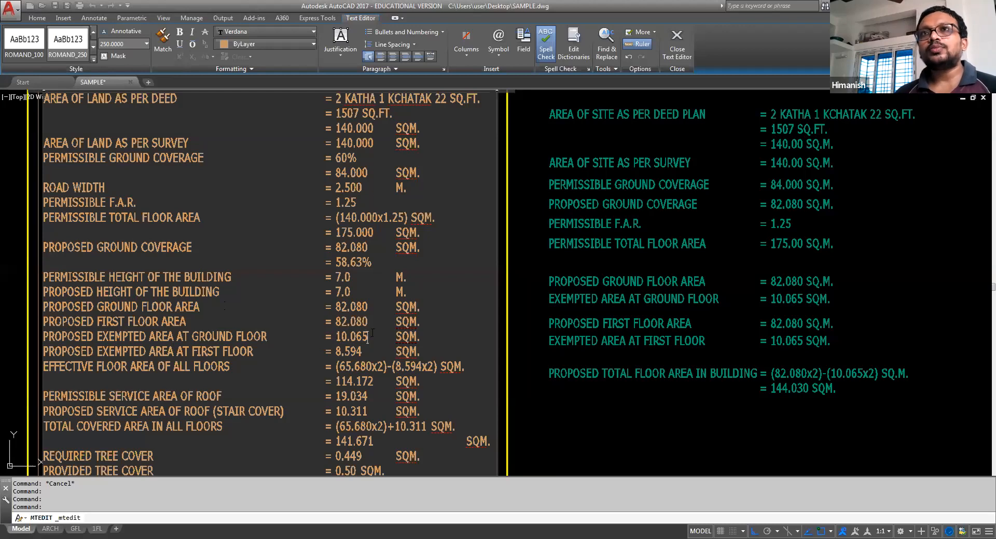
{"action": "double_click", "coordinate": [338, 336]}
{"action": "key", "text": "ctrl+c"}
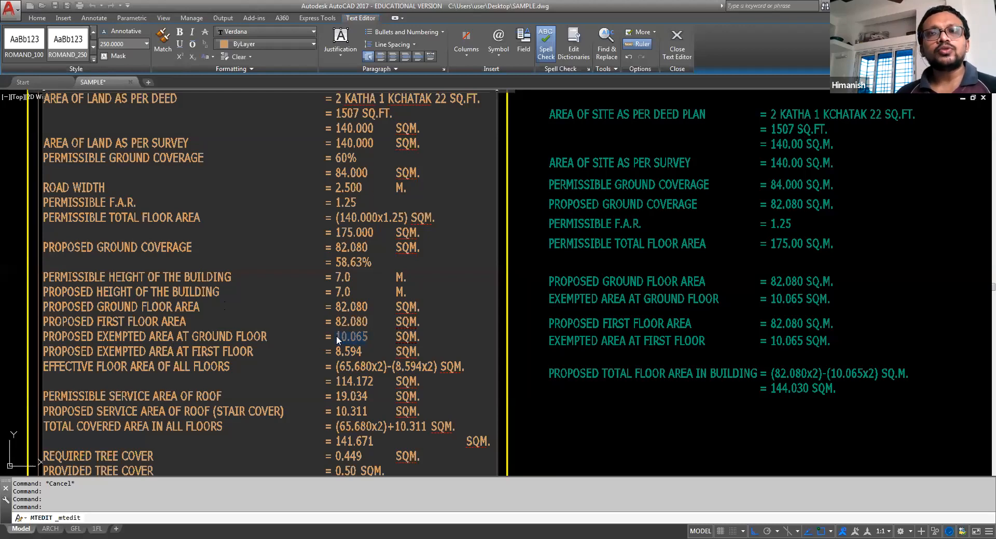
{"action": "left_click_drag", "start_coordinate": [364, 353], "coordinate": [337, 356]}
{"action": "key", "text": "ctrl+v"}
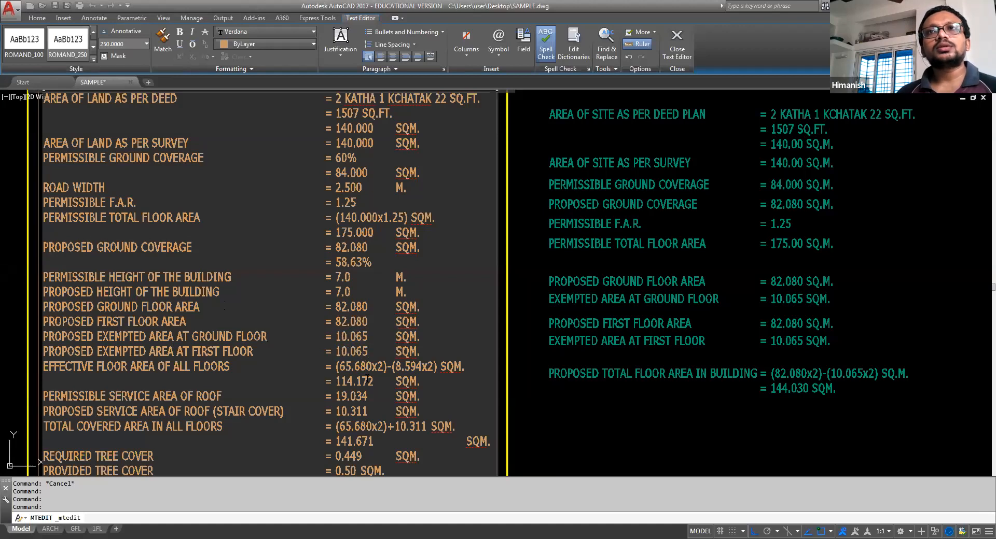
Step: Update the effective floor area of all floors expression to (82.080x2)-(10.065x2) SQM
{"action": "left_click_drag", "start_coordinate": [423, 367], "coordinate": [396, 367]}
{"action": "key", "text": "ctrl+v"}
{"action": "left_click_drag", "start_coordinate": [368, 308], "coordinate": [339, 309]}
{"action": "key", "text": "ctrl+c"}
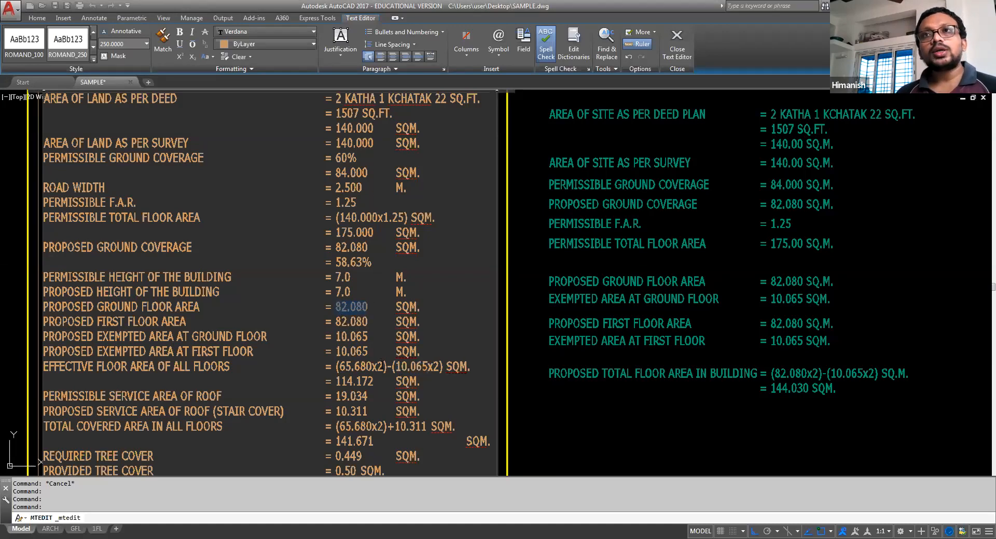
{"action": "left_click_drag", "start_coordinate": [373, 367], "coordinate": [339, 367]}
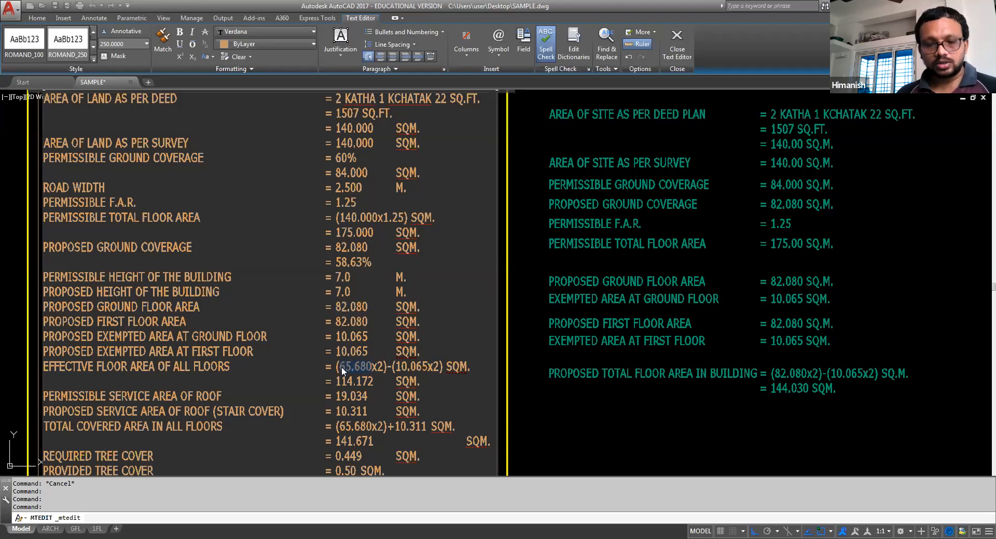
{"action": "key", "text": "ctrl+v"}
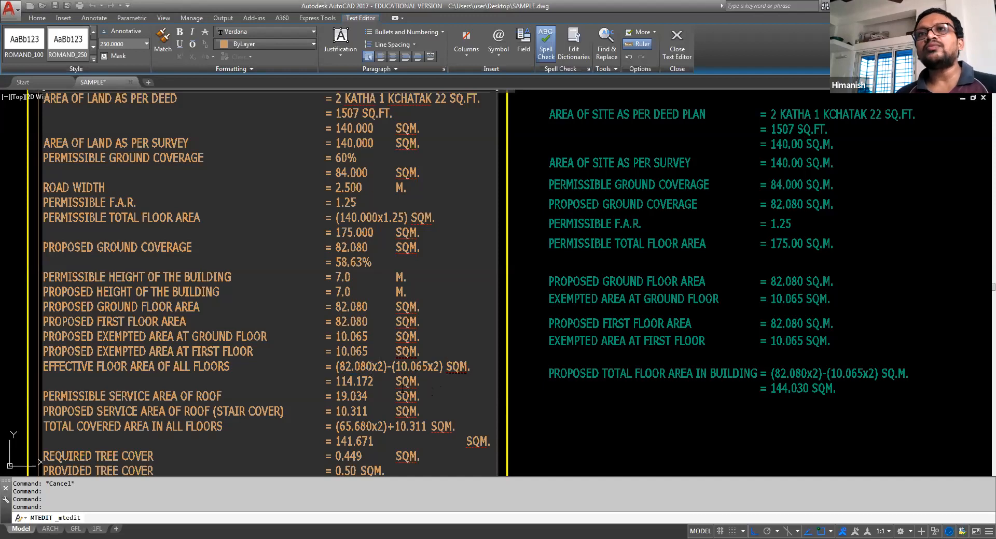
Step: Set the effective floor area result to 144.030 SQM. and finish editing the area statement text
{"action": "left_click_drag", "start_coordinate": [374, 384], "coordinate": [336, 384]}
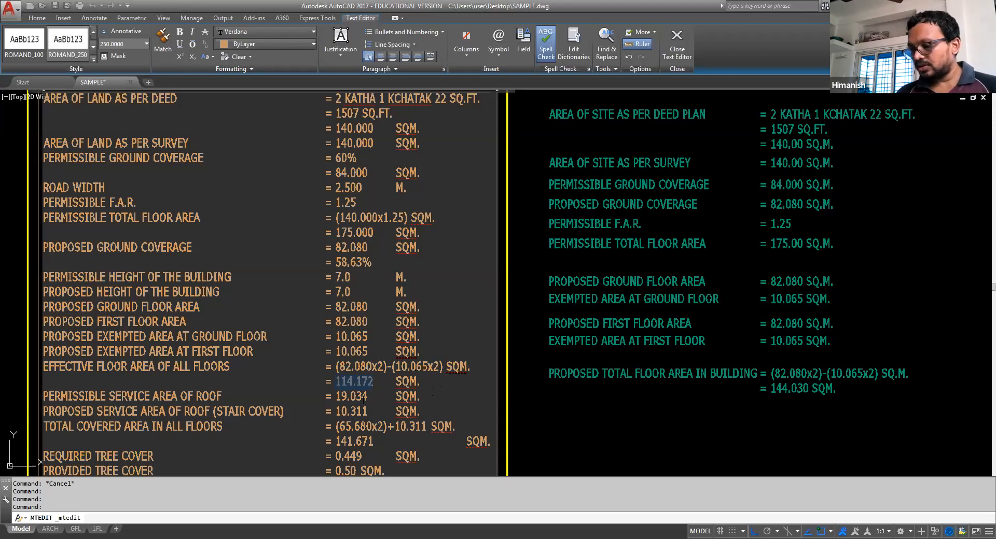
{"action": "type", "text": "144.03"}
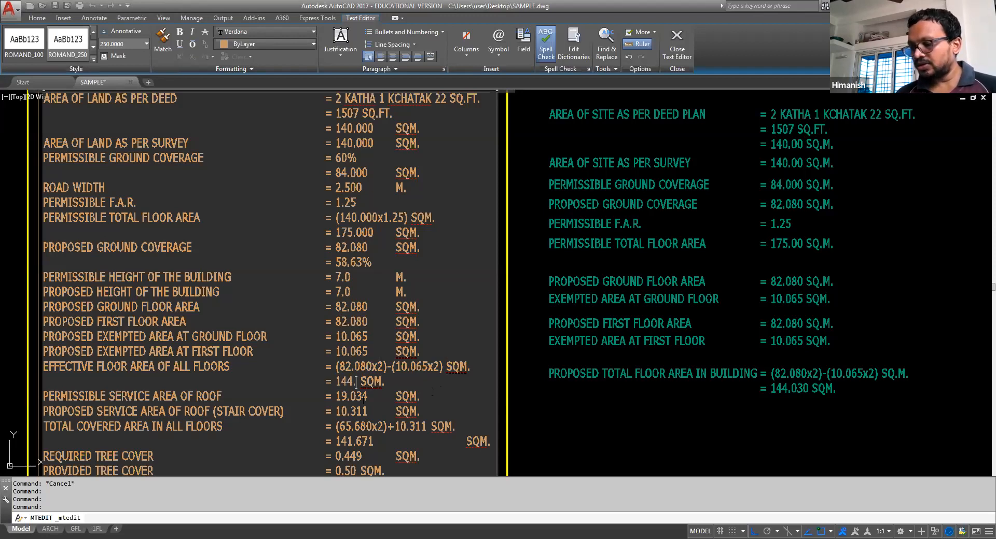
{"action": "type", "text": "0"}
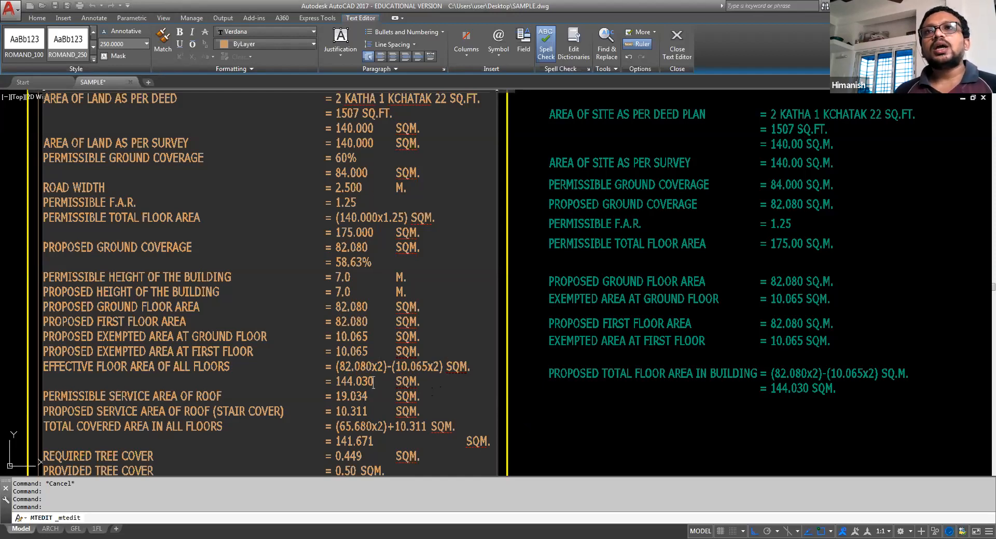
{"action": "left_click", "coordinate": [547, 416]}
Step: Examine the roof plan with the stair, and the area statement's roof service area and total covered area lines
{"action": "mouse_move", "coordinate": [500, 423]}
{"action": "middle_mouse_down"}
{"action": "mouse_move", "coordinate": [494, 436]}
{"action": "mouse_move", "coordinate": [519, 339]}
{"action": "middle_mouse_up"}
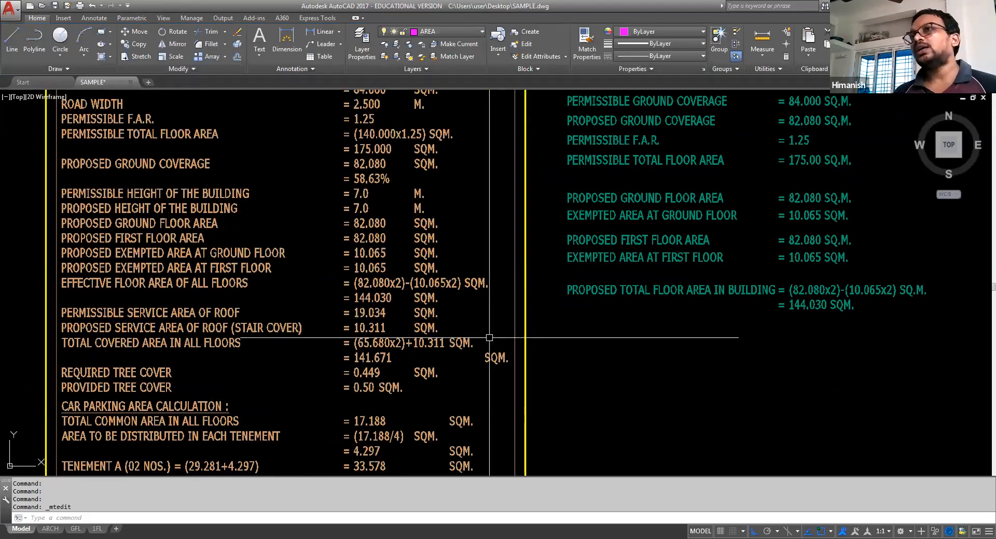
{"action": "scroll", "coordinate": [392, 359], "scroll_direction": "down", "scroll_amount": 6}
{"action": "scroll", "coordinate": [392, 360], "scroll_direction": "down", "scroll_amount": 2}
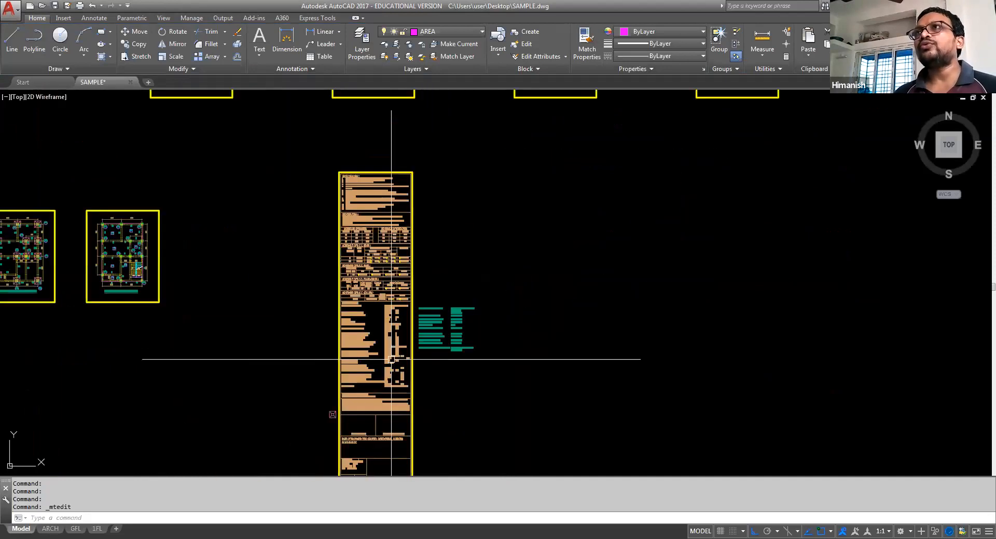
{"action": "middle_click_drag", "start_coordinate": [750, 211], "coordinate": [563, 420]}
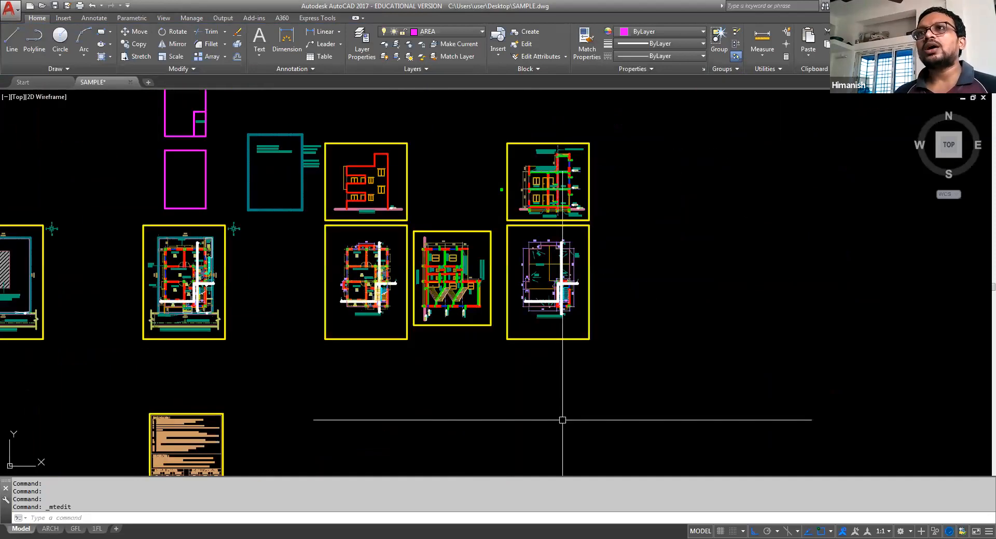
{"action": "scroll", "coordinate": [552, 262], "scroll_direction": "up", "scroll_amount": 2}
{"action": "scroll", "coordinate": [534, 302], "scroll_direction": "up", "scroll_amount": 2}
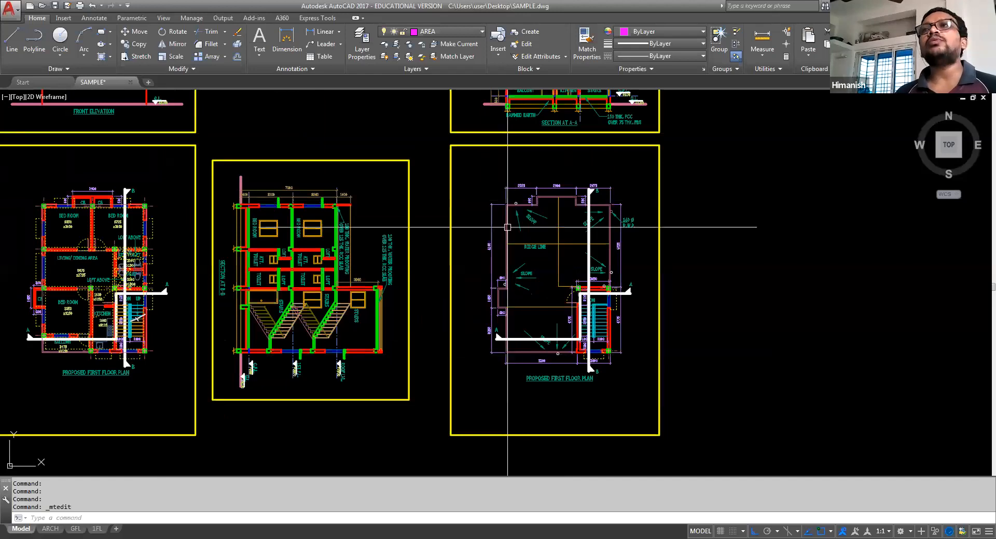
{"action": "scroll", "coordinate": [700, 221], "scroll_direction": "down", "scroll_amount": 2}
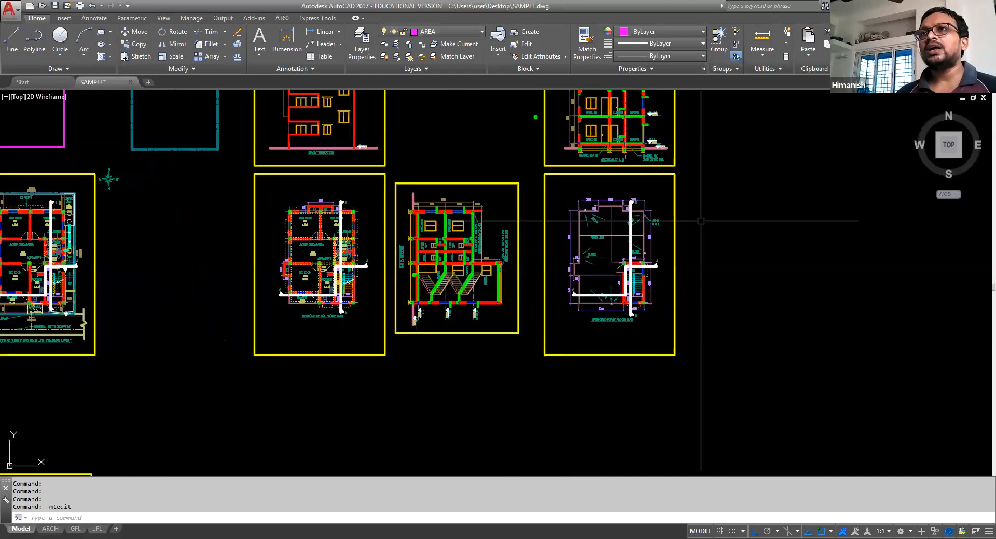
{"action": "scroll", "coordinate": [701, 221], "scroll_direction": "down", "scroll_amount": 4}
{"action": "scroll", "coordinate": [423, 453], "scroll_direction": "up", "scroll_amount": 8}
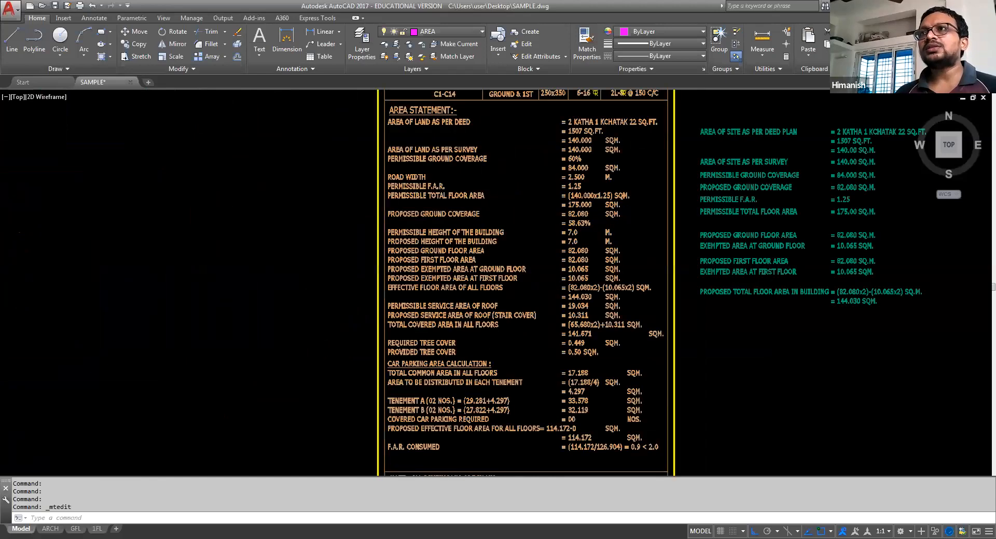
{"action": "scroll", "coordinate": [486, 450], "scroll_direction": "up", "scroll_amount": 2}
{"action": "middle_click_drag", "start_coordinate": [636, 327], "coordinate": [496, 349]}
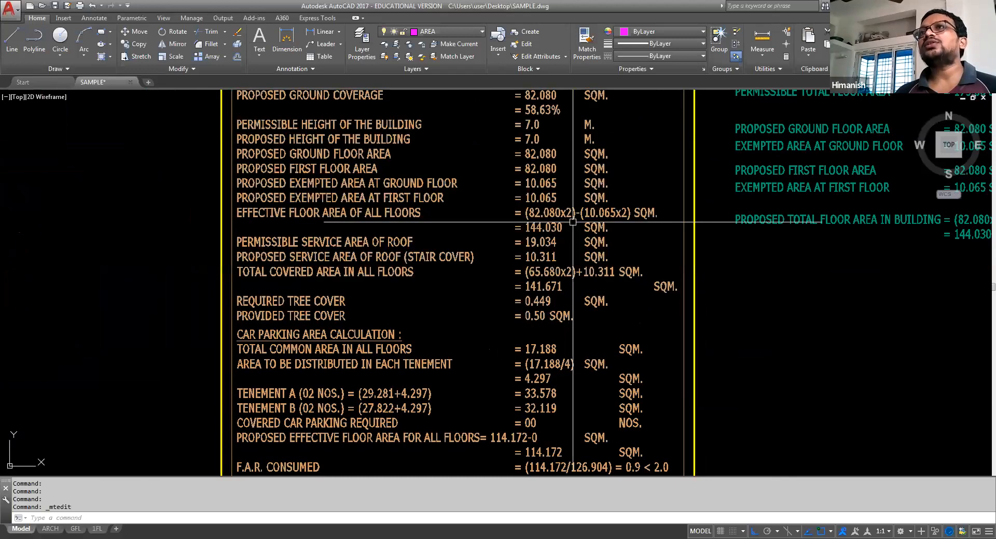
{"action": "scroll", "coordinate": [573, 222], "scroll_direction": "up", "scroll_amount": 2}
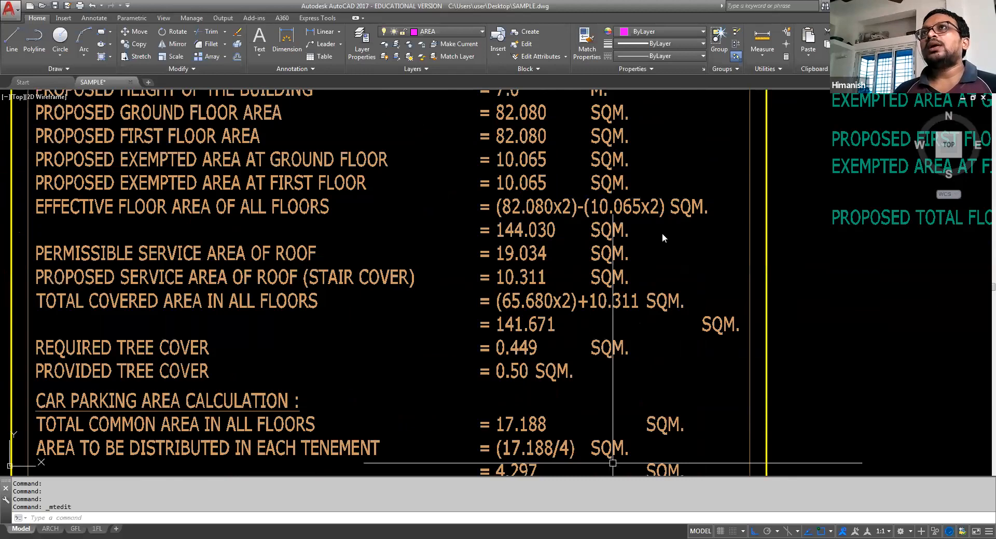
Step: Switch to Calculator and divide the 82.080 floor area by 3, returning to the drawing with the result
{"action": "left_click", "coordinate": [632, 213]}
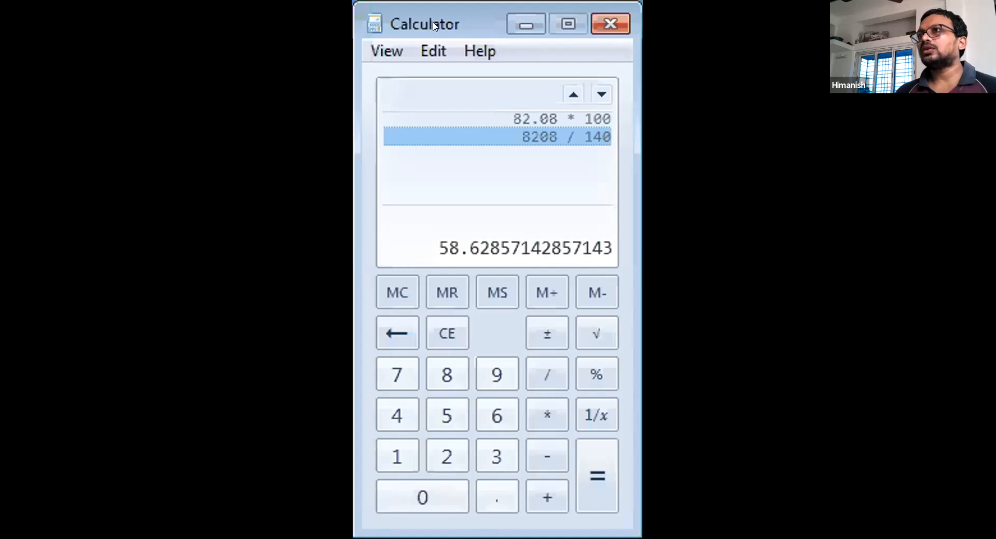
{"action": "key", "text": "Escape"}
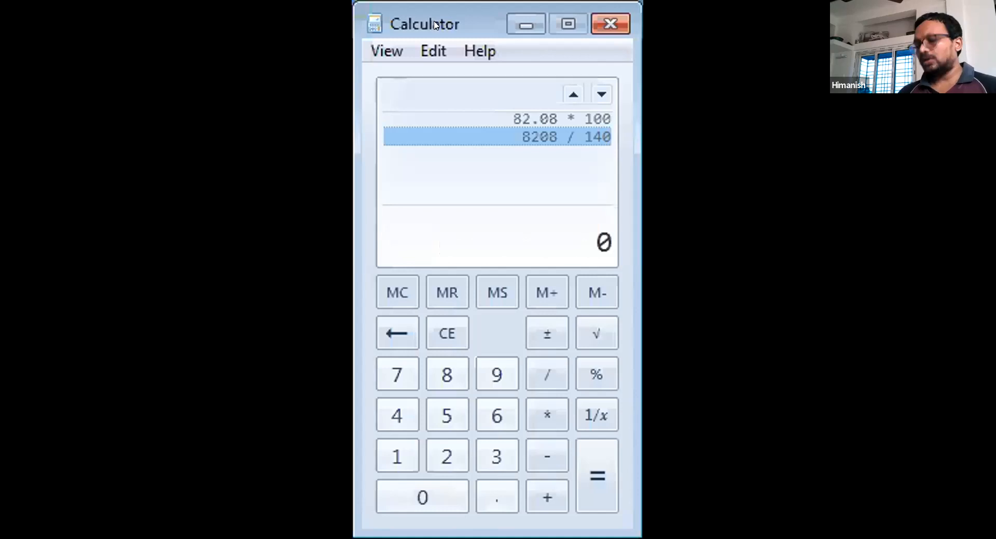
{"action": "type", "text": "82."}
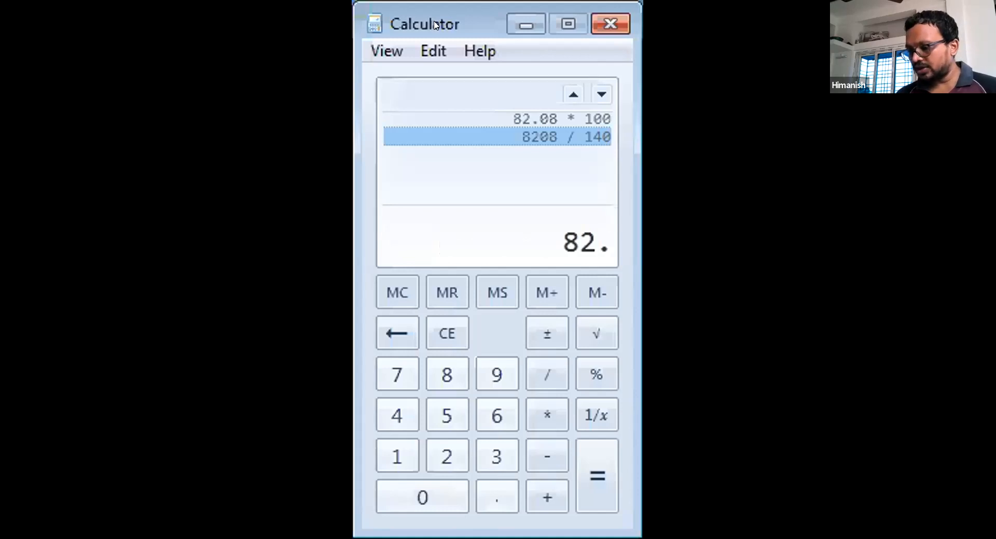
{"action": "type", "text": "080"}
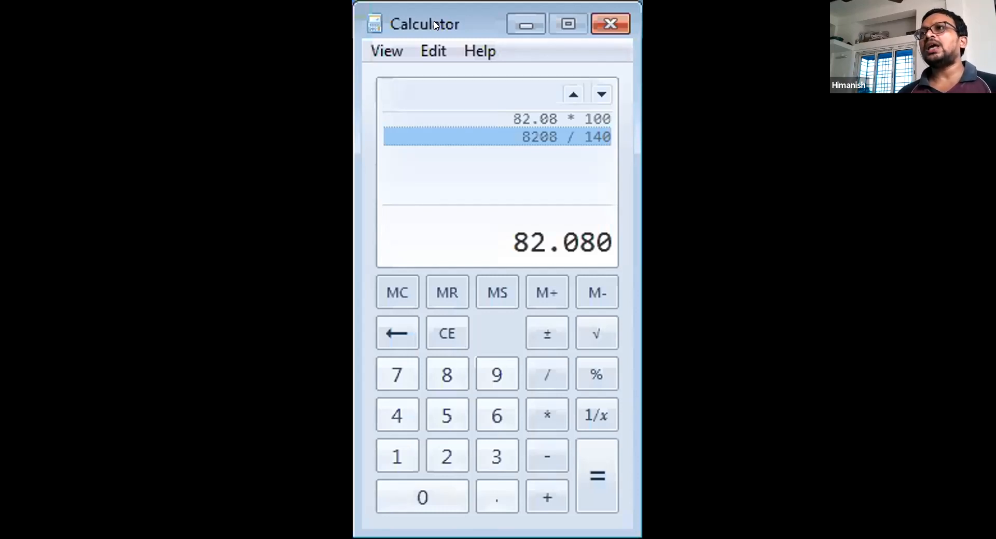
{"action": "key", "text": "slash"}
{"action": "type", "text": "3"}
{"action": "key", "text": "Return"}
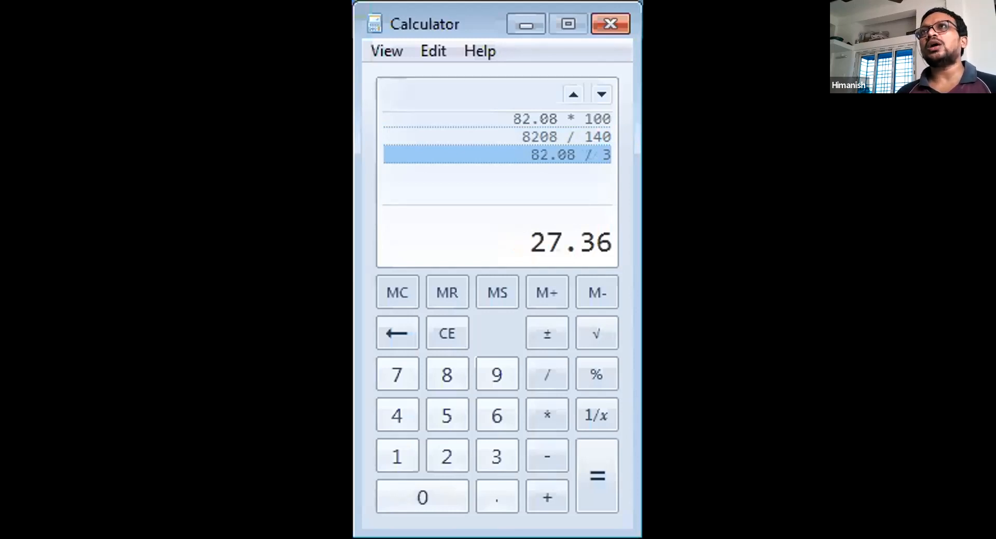
{"action": "key", "text": "alt+Tab"}
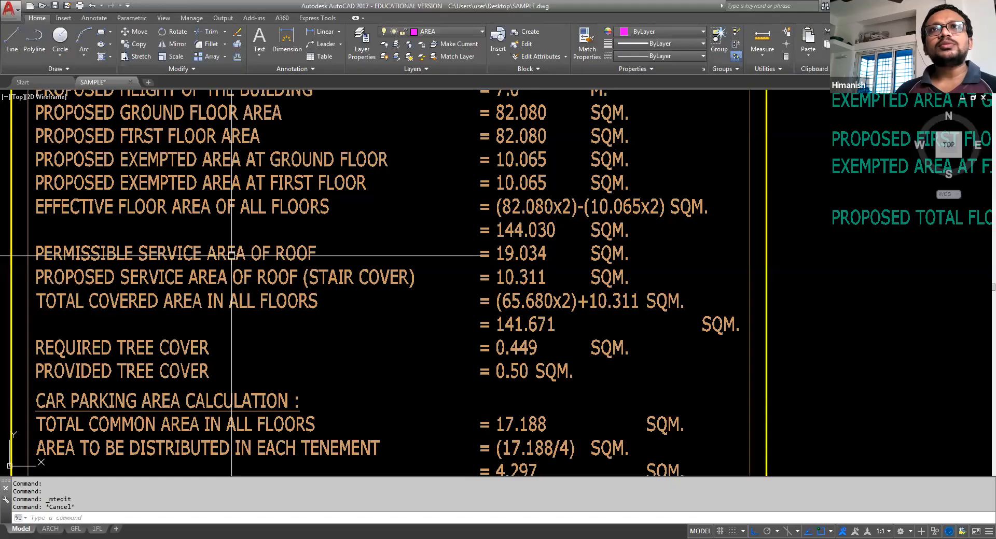
Step: Set the permissible service area of roof to 27.360 SQM. in the area statement and finish editing the text
{"action": "double_click", "coordinate": [236, 255]}
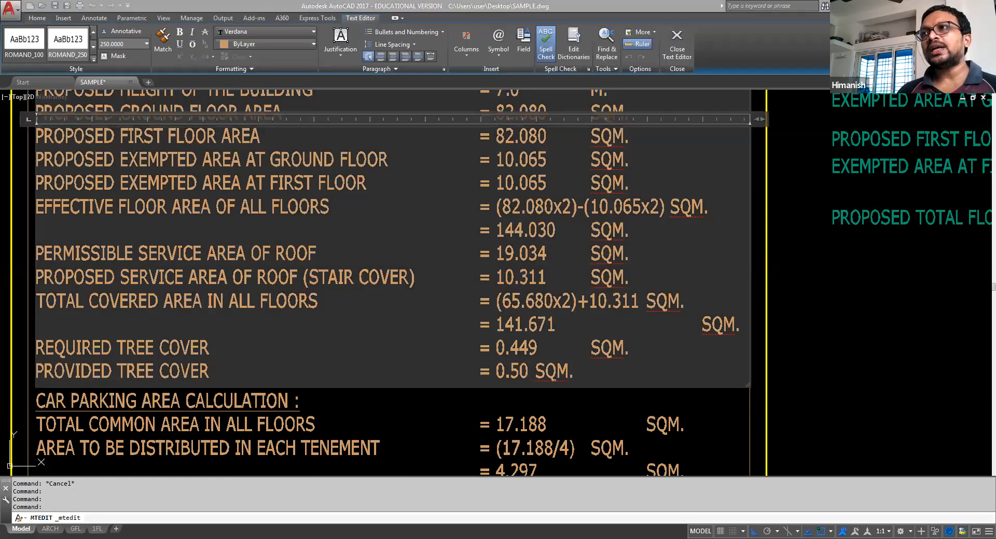
{"action": "key", "text": "alt+Tab"}
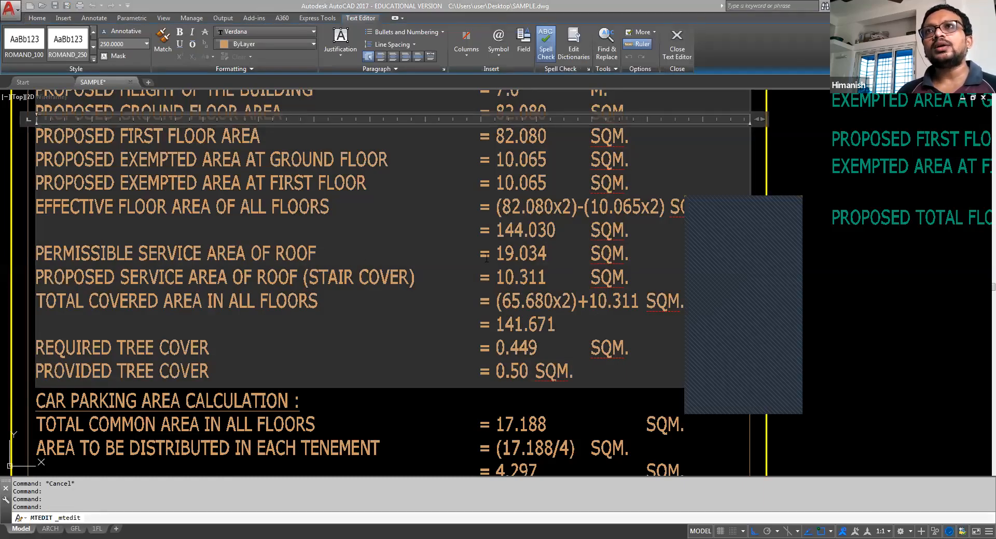
{"action": "key", "text": "alt+Tab"}
{"action": "left_click_drag", "start_coordinate": [495, 254], "coordinate": [545, 255]}
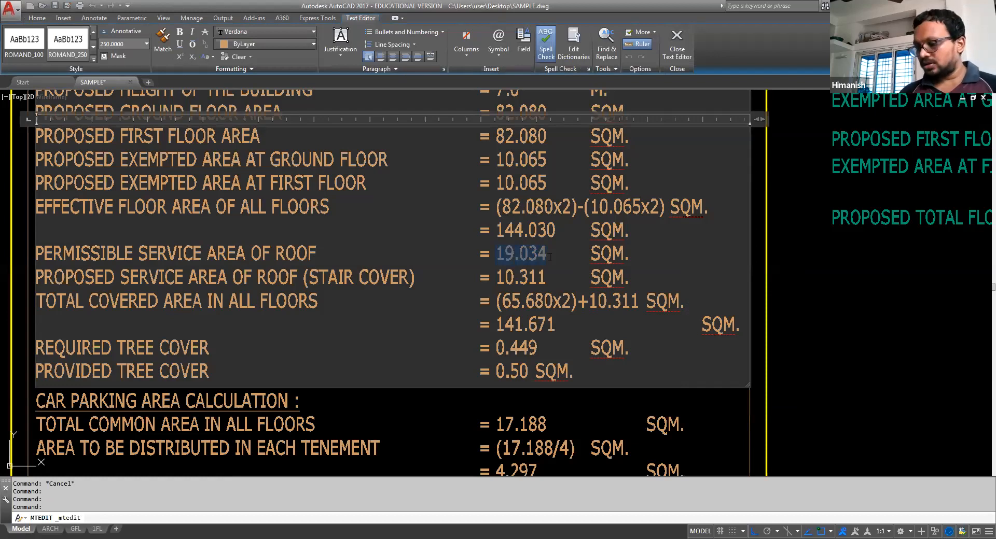
{"action": "type", "text": "27.360"}
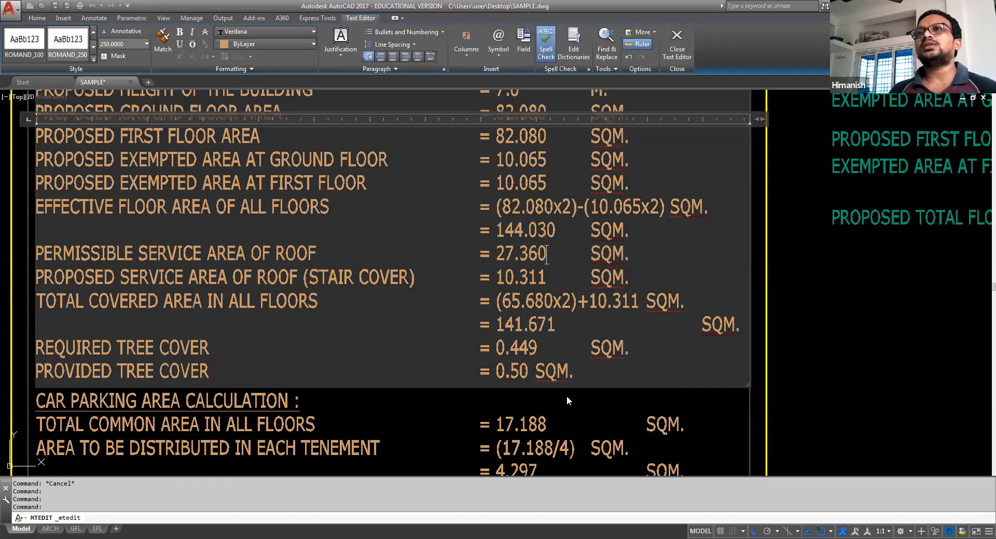
{"action": "left_click", "coordinate": [596, 411]}
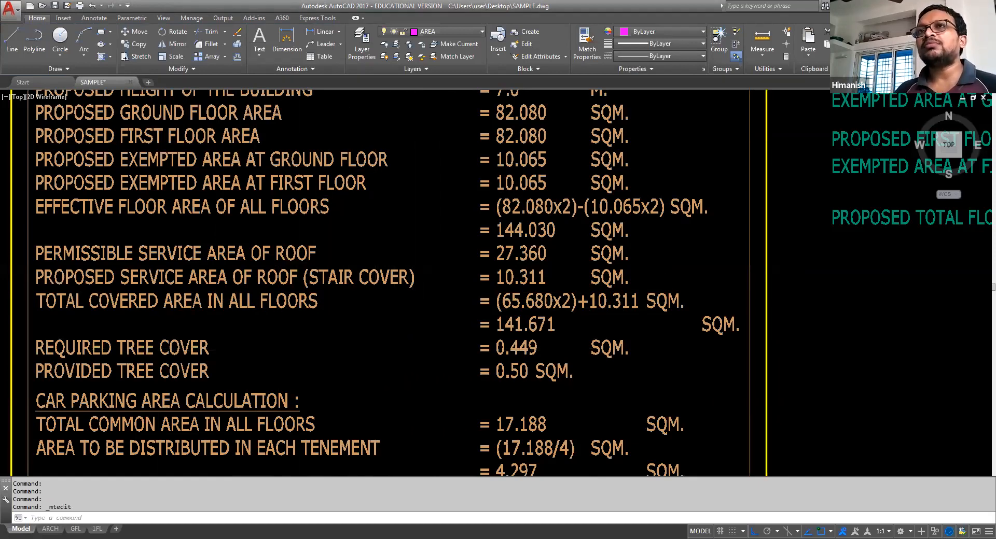
Step: Examine the floor area diagram's exempted stair rectangle labelled 10.065 SQM
{"action": "scroll", "coordinate": [332, 342], "scroll_direction": "down", "scroll_amount": 10}
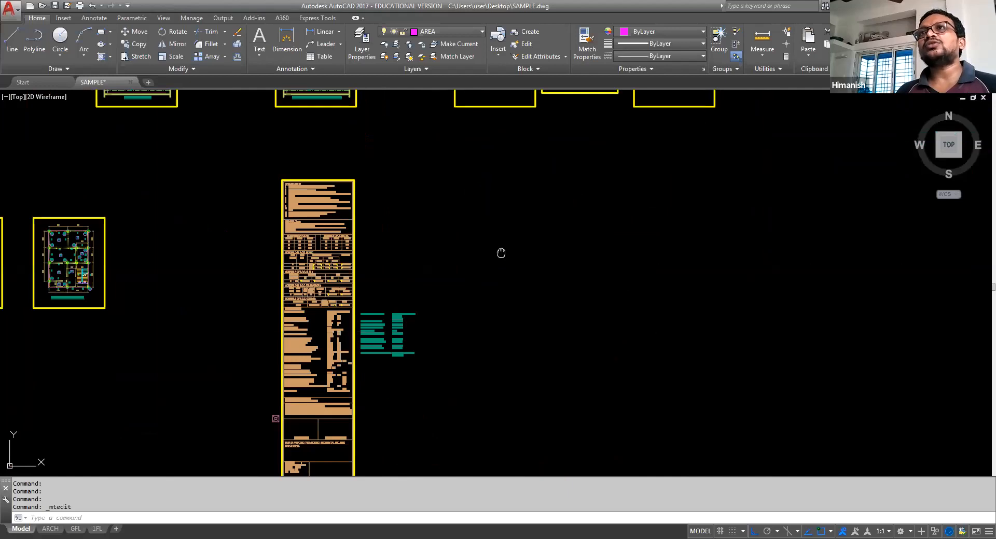
{"action": "middle_click_drag", "start_coordinate": [500, 253], "coordinate": [493, 402]}
{"action": "scroll", "coordinate": [605, 236], "scroll_direction": "up", "scroll_amount": 1}
{"action": "scroll", "coordinate": [753, 258], "scroll_direction": "up", "scroll_amount": 3}
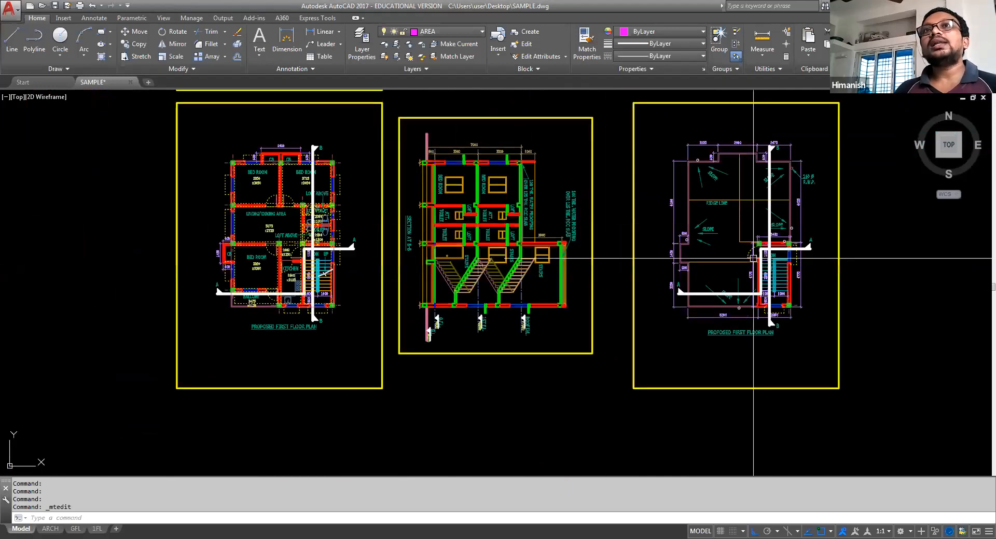
{"action": "scroll", "coordinate": [695, 275], "scroll_direction": "down", "scroll_amount": 2}
{"action": "scroll", "coordinate": [692, 275], "scroll_direction": "down", "scroll_amount": 2}
{"action": "middle_click_drag", "start_coordinate": [568, 213], "coordinate": [635, 303]}
{"action": "scroll", "coordinate": [427, 185], "scroll_direction": "up", "scroll_amount": 8}
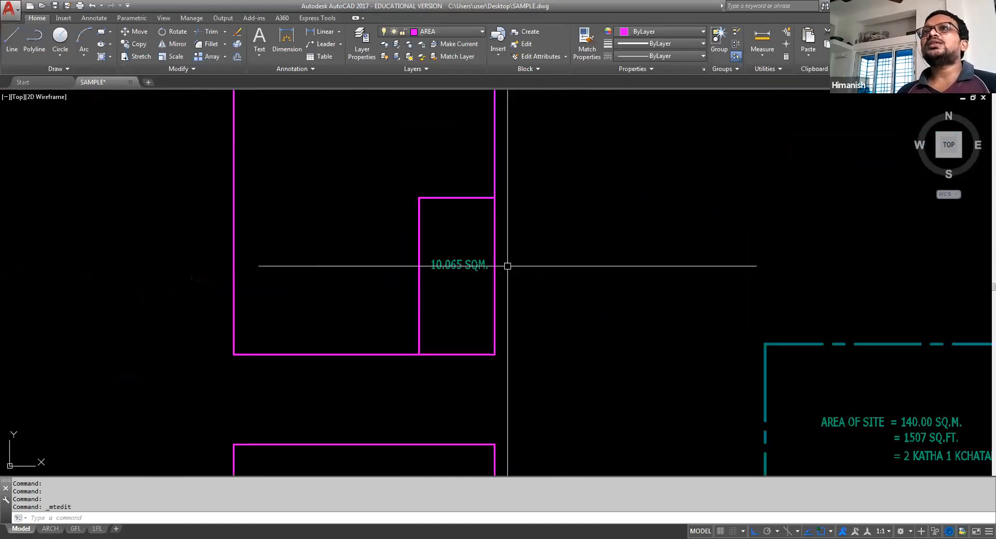
{"action": "left_click", "coordinate": [495, 233]}
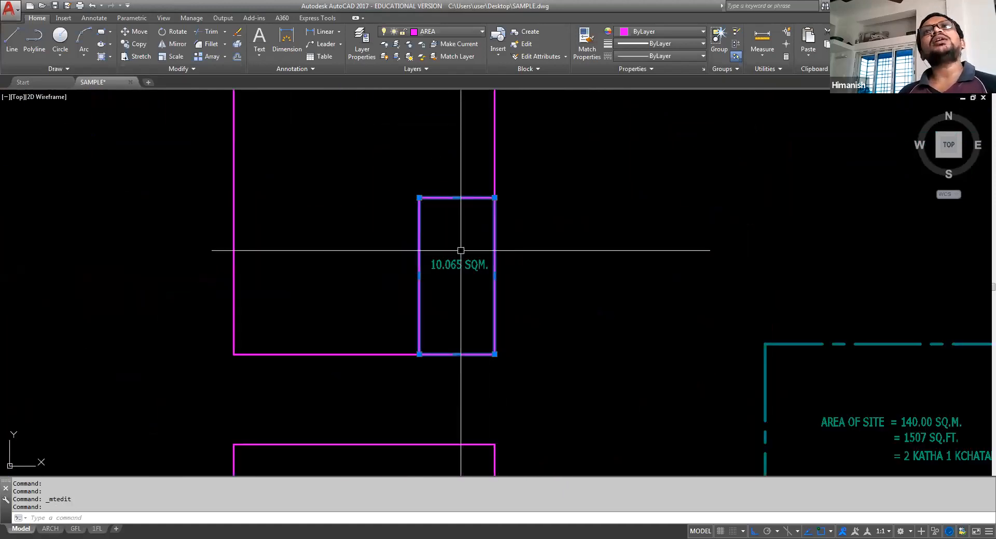
{"action": "middle_click_drag", "start_coordinate": [461, 251], "coordinate": [497, 226]}
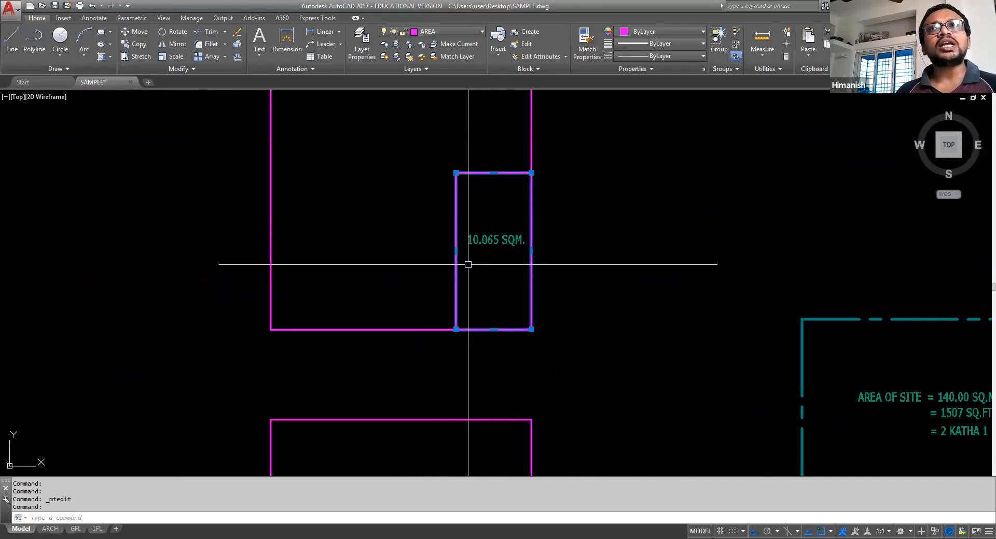
{"action": "scroll", "coordinate": [515, 252], "scroll_direction": "up", "scroll_amount": 2}
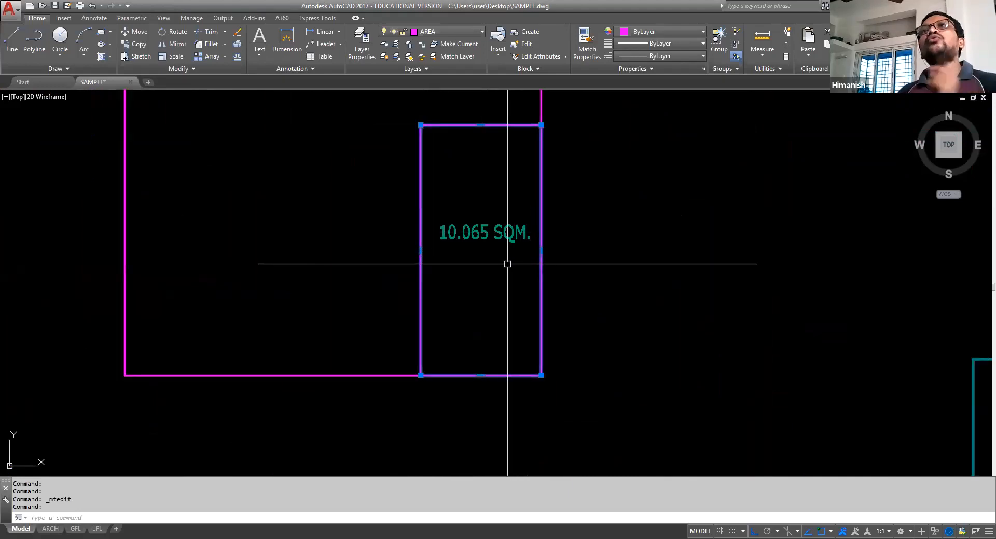
{"action": "key", "text": "Escape"}
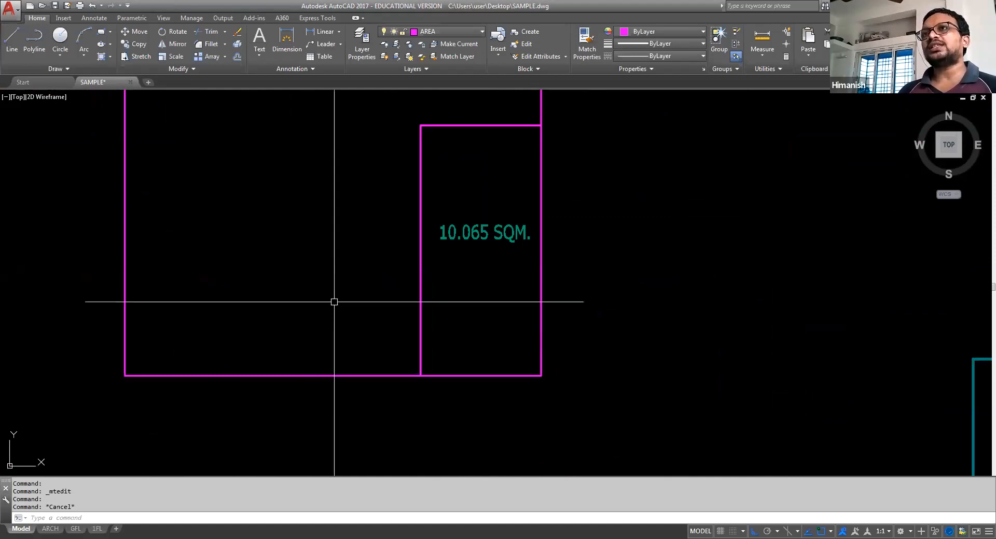
{"action": "left_click", "coordinate": [449, 336]}
{"action": "left_click", "coordinate": [400, 358]}
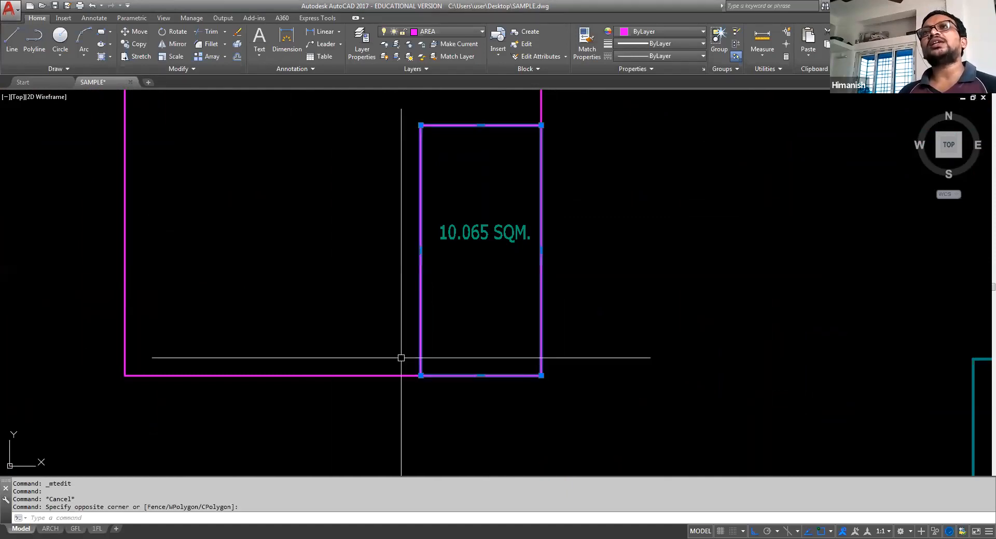
{"action": "key", "text": "Escape"}
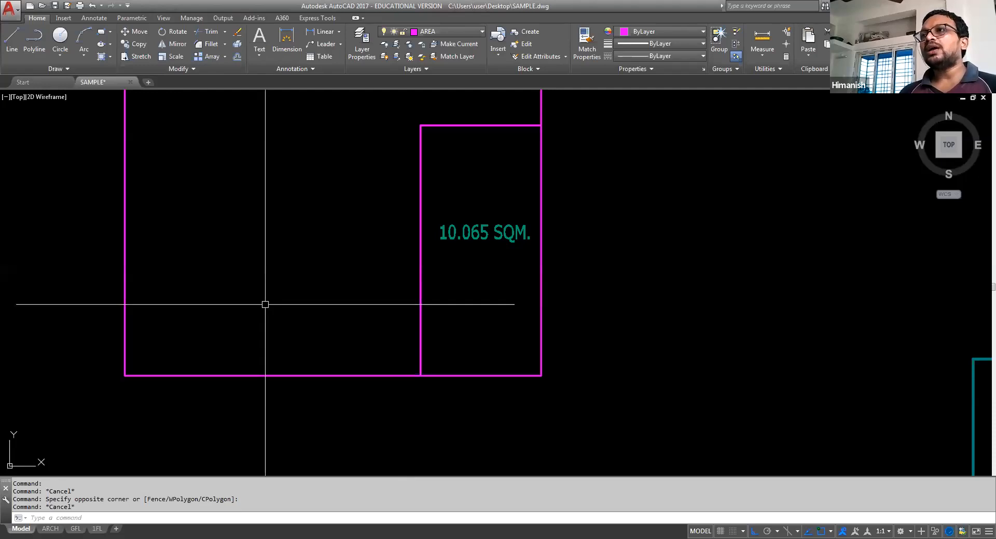
Step: Start a polyline on the roof plan's stair cover, tracing the outer edge of the upper wall and its two corner columns
{"action": "scroll", "coordinate": [265, 304], "scroll_direction": "down", "scroll_amount": 10}
{"action": "scroll", "coordinate": [669, 457], "scroll_direction": "up", "scroll_amount": 6}
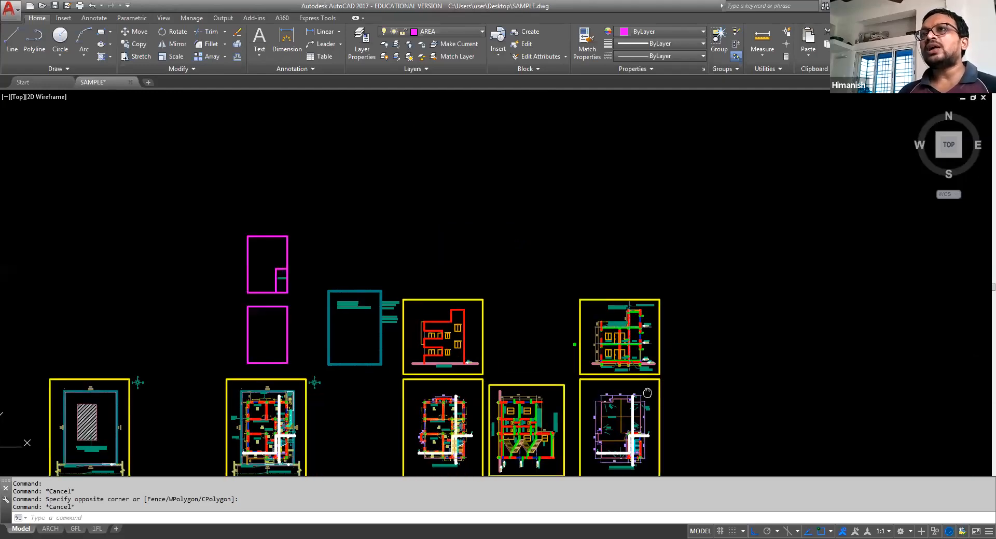
{"action": "scroll", "coordinate": [559, 328], "scroll_direction": "up", "scroll_amount": 4}
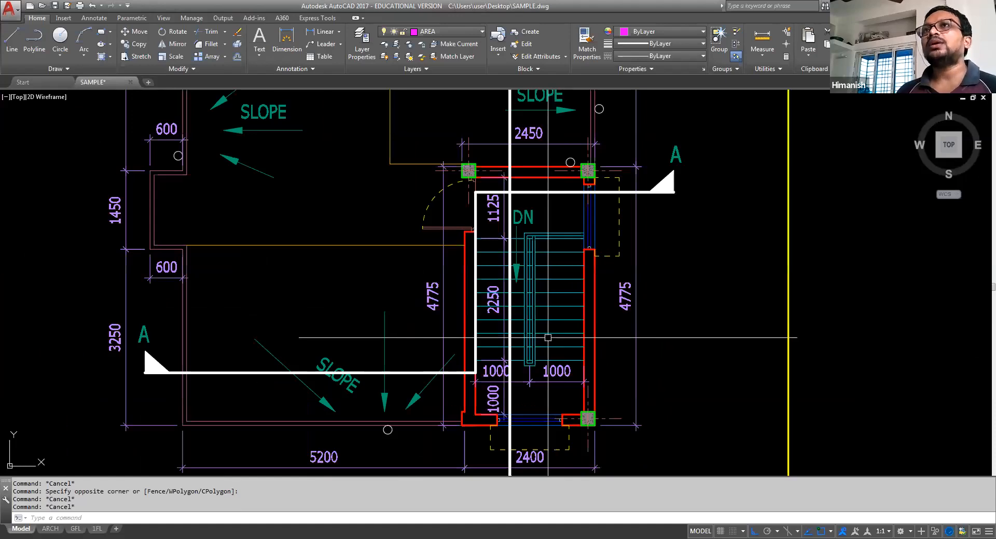
{"action": "scroll", "coordinate": [501, 148], "scroll_direction": "up", "scroll_amount": 4}
{"action": "type", "text": "PL"}
{"action": "key", "text": "Return"}
{"action": "scroll", "coordinate": [413, 188], "scroll_direction": "up", "scroll_amount": 2}
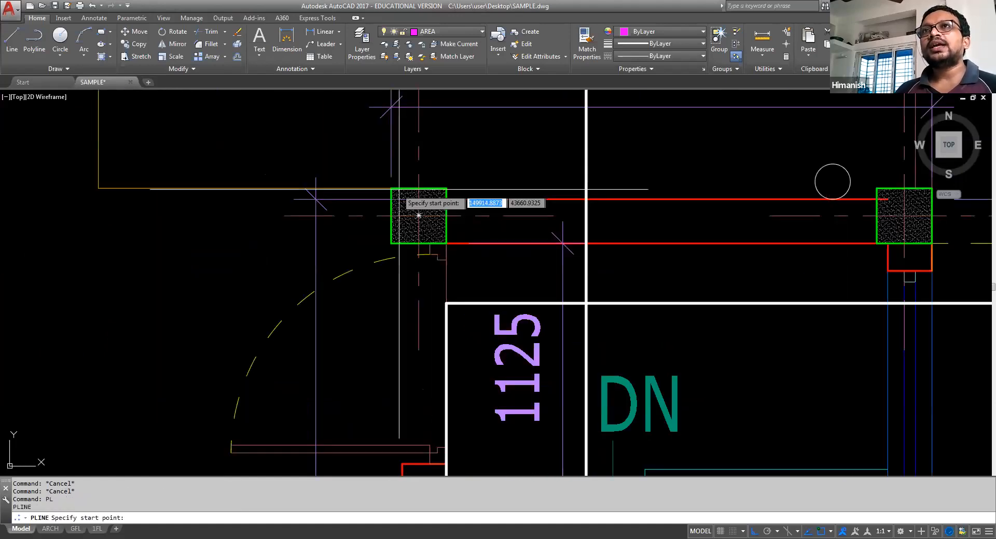
{"action": "left_click", "coordinate": [391, 188]}
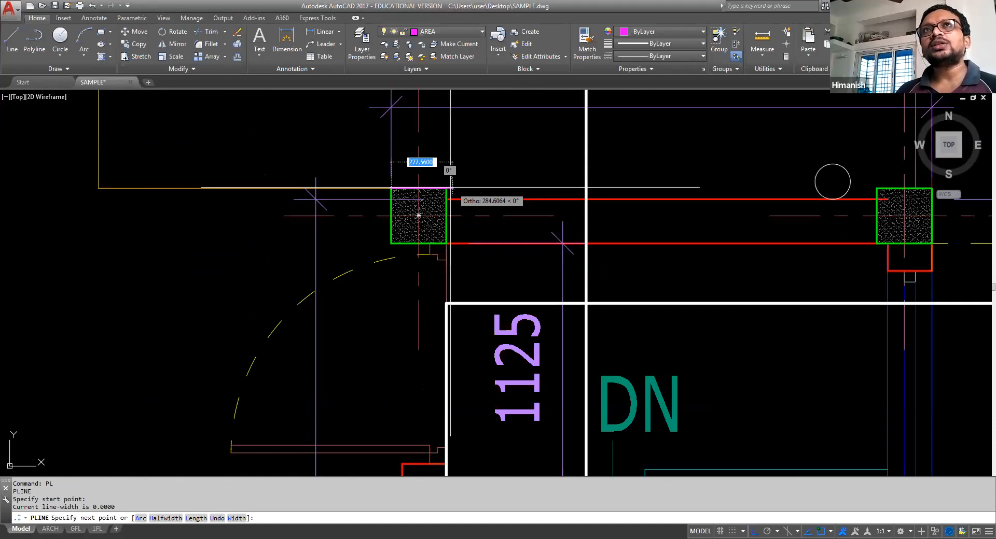
{"action": "left_click", "coordinate": [446, 188]}
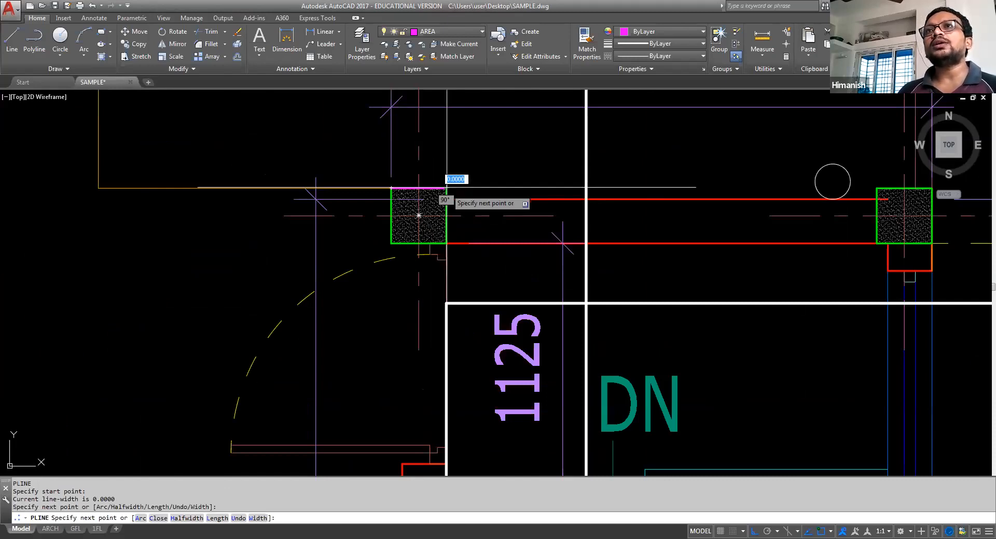
{"action": "left_click", "coordinate": [446, 198]}
{"action": "middle_click_drag", "start_coordinate": [985, 199], "coordinate": [524, 170]}
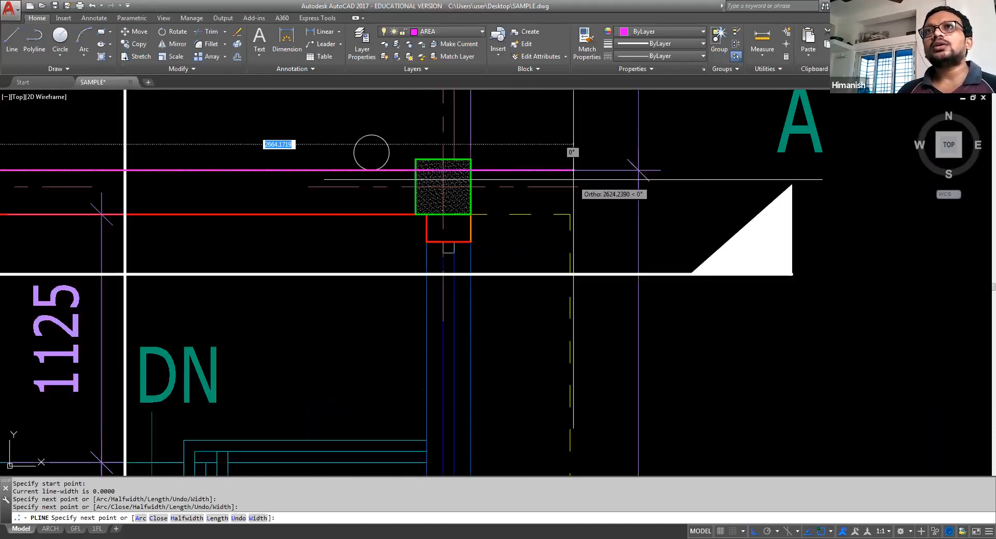
{"action": "scroll", "coordinate": [460, 150], "scroll_direction": "up", "scroll_amount": 2}
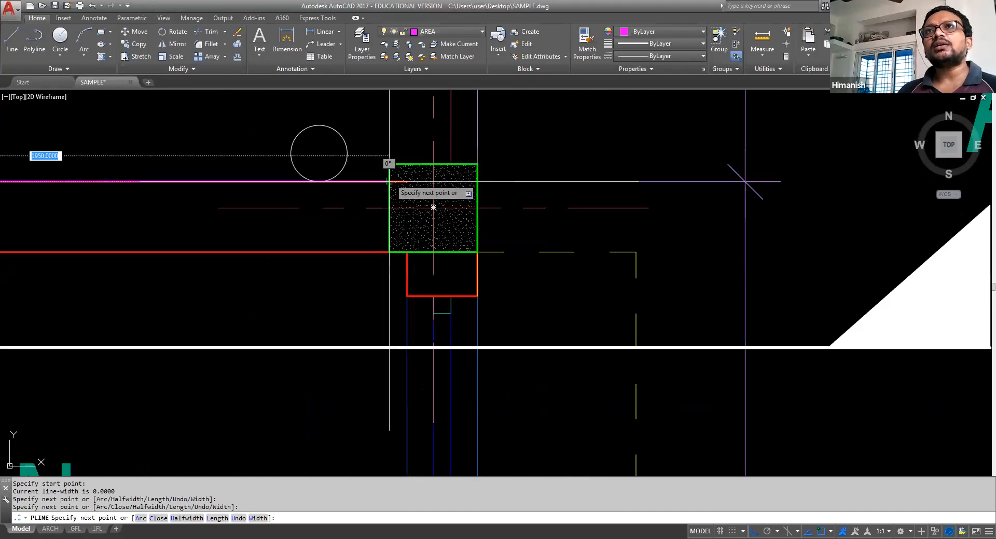
{"action": "left_click", "coordinate": [389, 164]}
{"action": "left_click", "coordinate": [433, 164]}
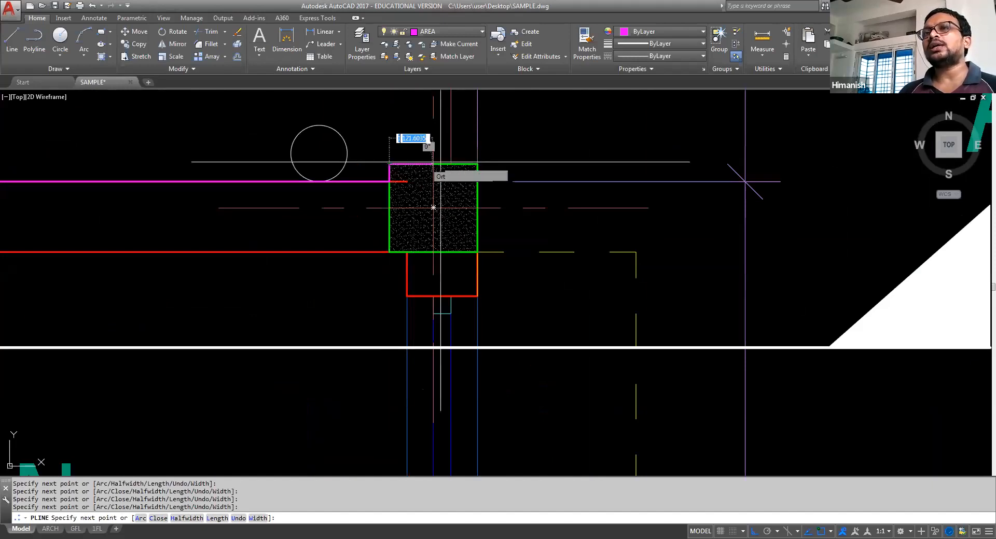
{"action": "left_click", "coordinate": [477, 164]}
Step: Continue the polyline down the stair cover's right outer wall, along the lower wall and around the lower-left corner projection
{"action": "scroll", "coordinate": [478, 164], "scroll_direction": "down", "scroll_amount": 6}
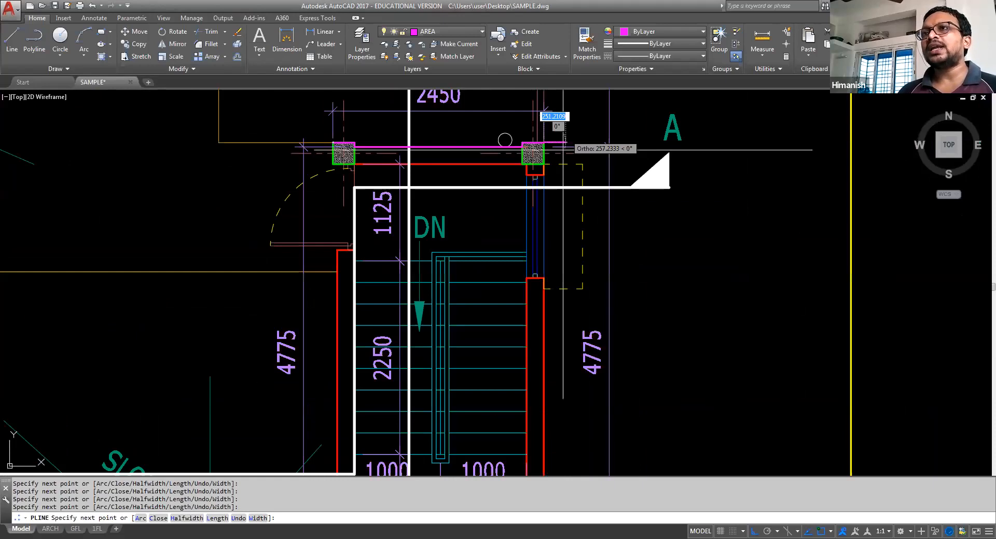
{"action": "middle_click_drag", "start_coordinate": [562, 418], "coordinate": [615, 274]}
{"action": "scroll", "coordinate": [591, 384], "scroll_direction": "up", "scroll_amount": 2}
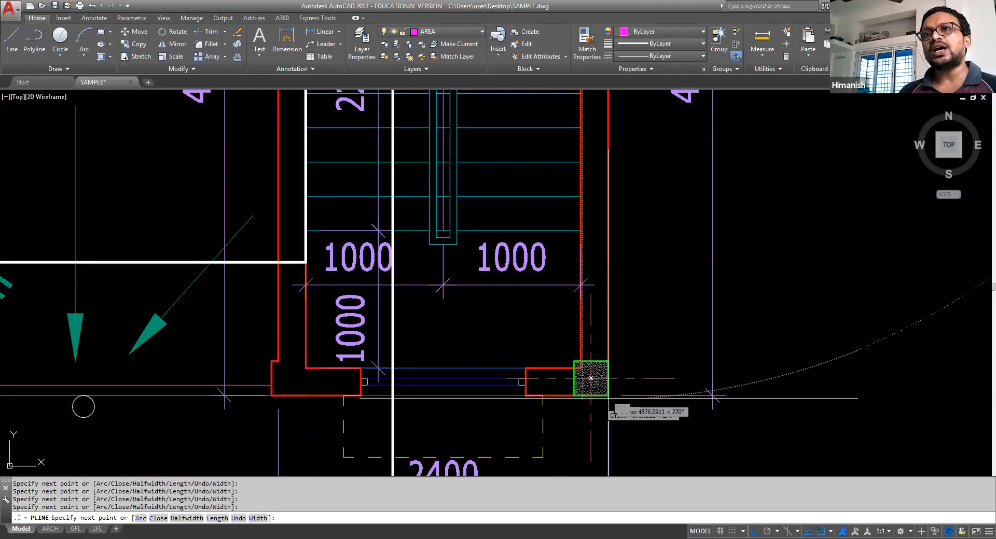
{"action": "left_click", "coordinate": [608, 396]}
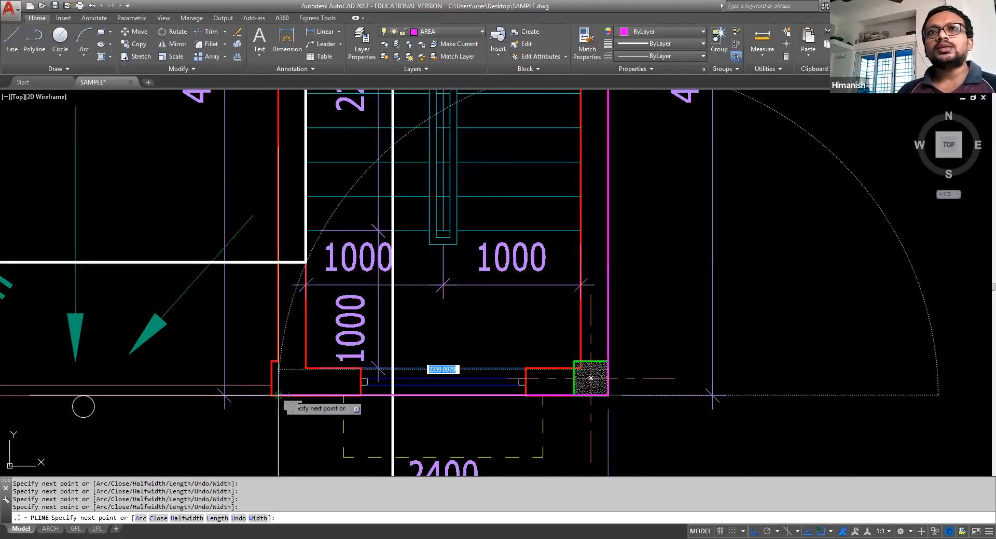
{"action": "left_click", "coordinate": [278, 395]}
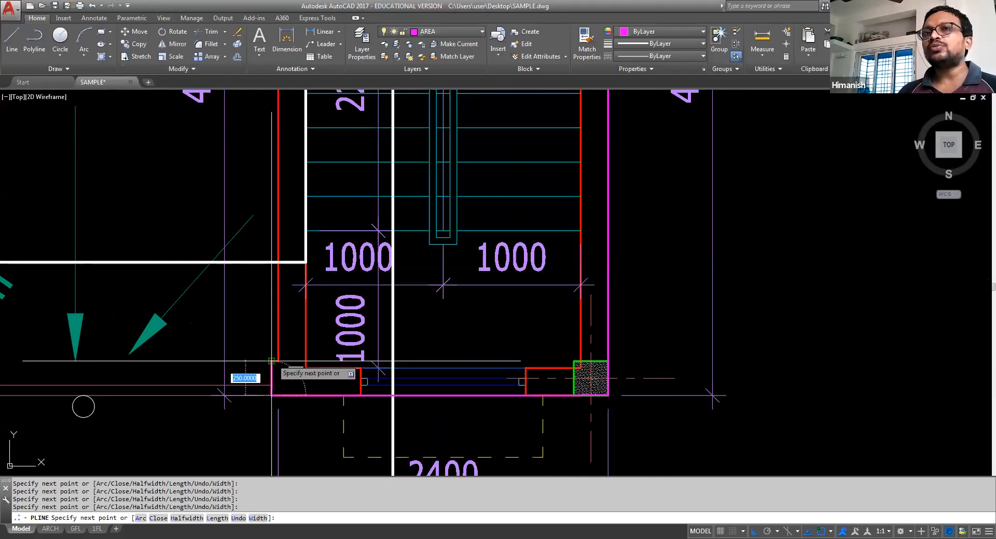
{"action": "left_click", "coordinate": [272, 361]}
Step: Trace the stair cover's left outer wall up to the upper-left column's corner and close the polyline
{"action": "scroll", "coordinate": [277, 361], "scroll_direction": "down", "scroll_amount": 4}
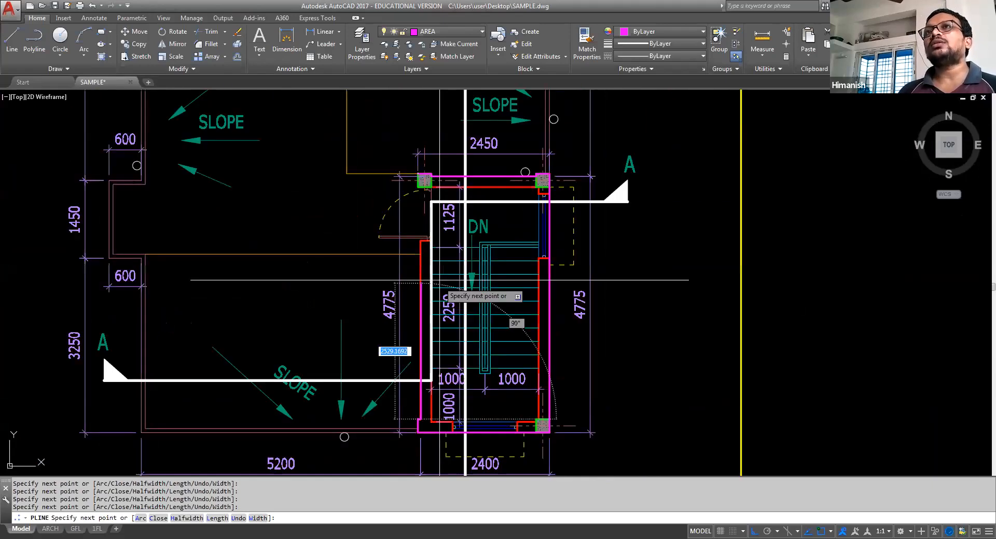
{"action": "scroll", "coordinate": [408, 171], "scroll_direction": "up", "scroll_amount": 6}
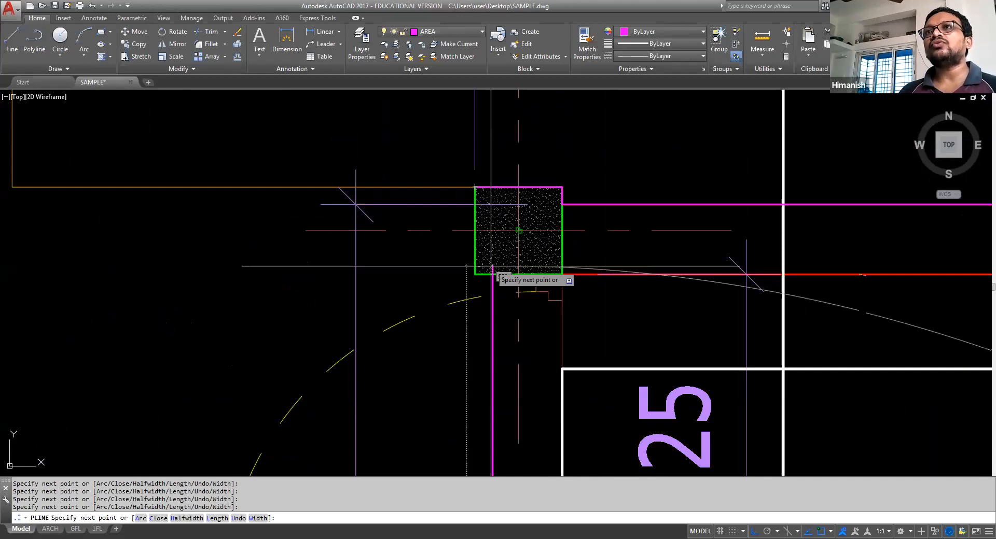
{"action": "scroll", "coordinate": [490, 267], "scroll_direction": "up", "scroll_amount": 2}
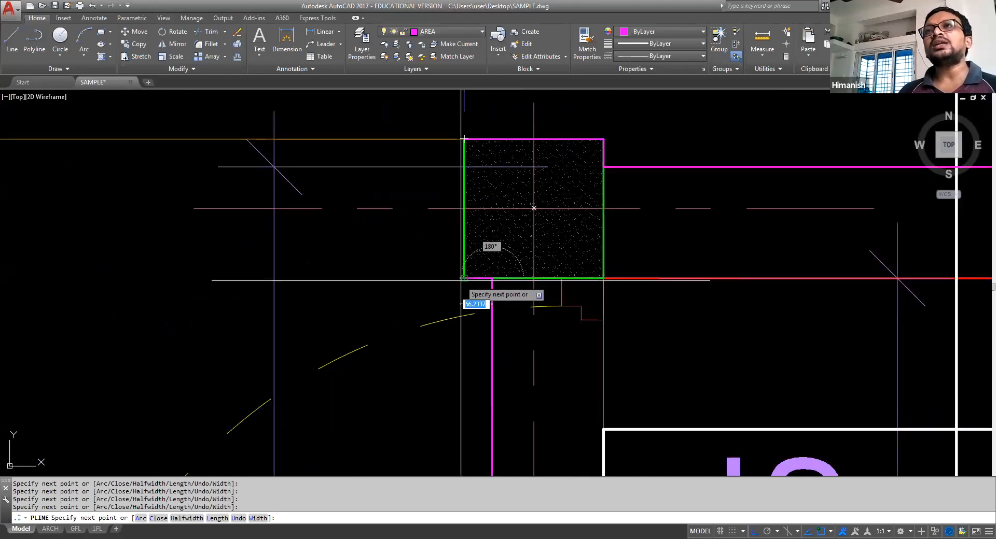
{"action": "scroll", "coordinate": [461, 280], "scroll_direction": "down", "scroll_amount": 2}
{"action": "scroll", "coordinate": [464, 275], "scroll_direction": "down", "scroll_amount": 2}
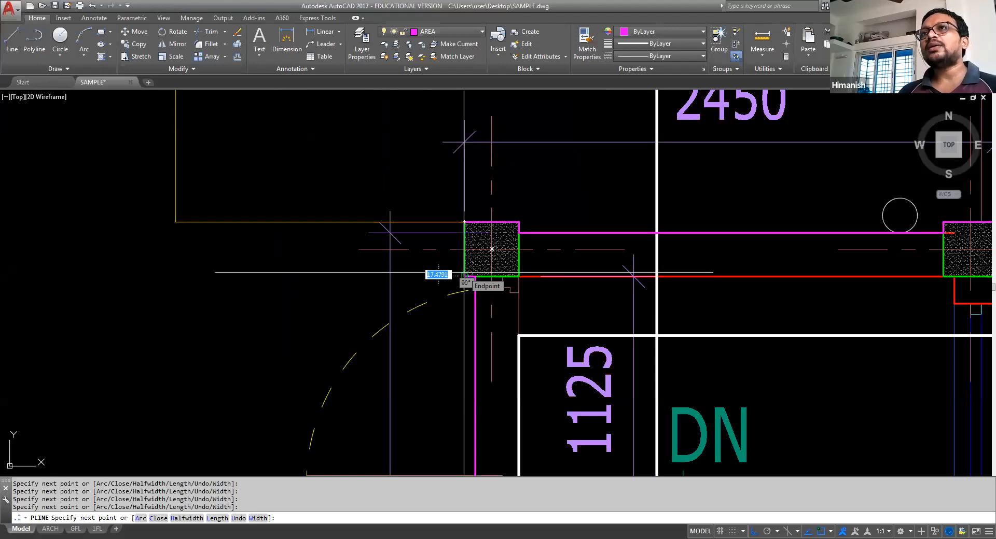
{"action": "type", "text": "c"}
{"action": "key", "text": "Return"}
Step: Move the closed stair cover outline off the roof plan, placing it beside the 10.065 SQM. rectangle in the floor area diagram
{"action": "left_click", "coordinate": [483, 221]}
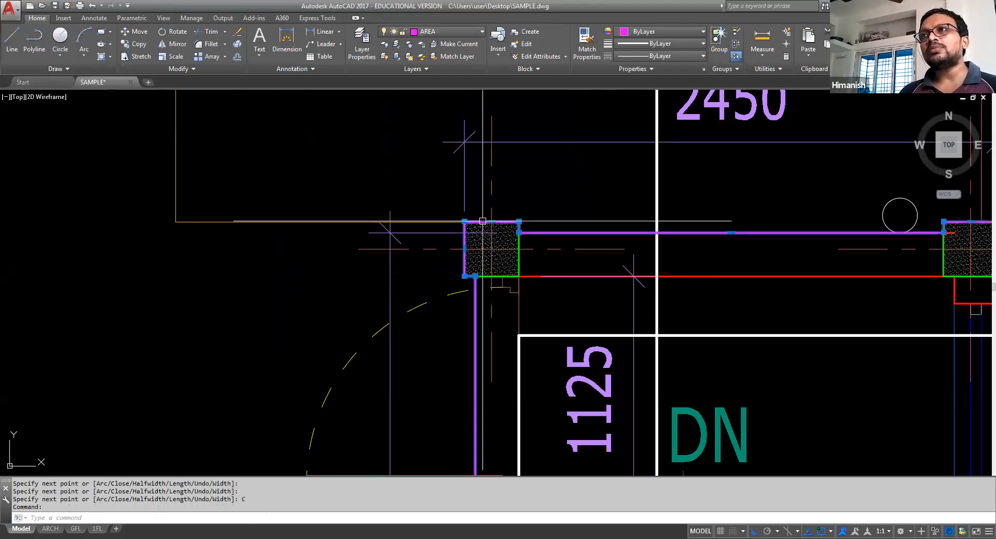
{"action": "double_click", "coordinate": [482, 221]}
{"action": "key", "text": "Escape"}
{"action": "scroll", "coordinate": [521, 205], "scroll_direction": "down", "scroll_amount": 6}
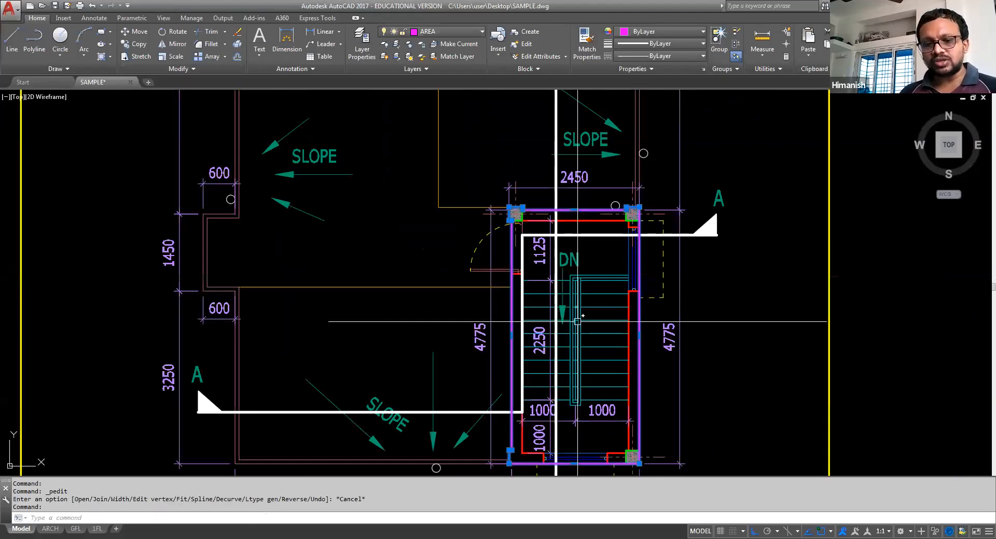
{"action": "type", "text": "l"}
{"action": "type", "text": "M"}
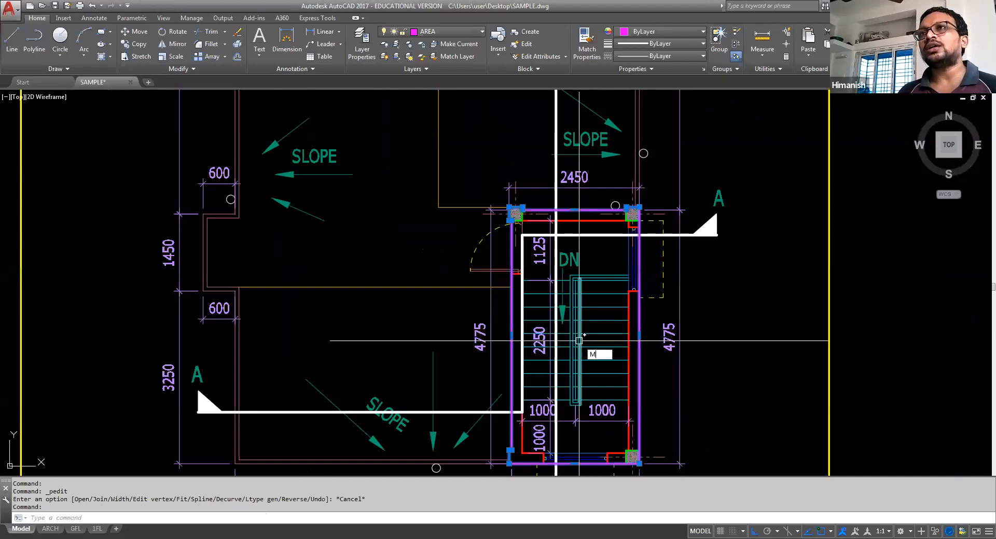
{"action": "key", "text": "Return"}
{"action": "left_click", "coordinate": [579, 341]}
{"action": "scroll", "coordinate": [579, 341], "scroll_direction": "down", "scroll_amount": 8}
{"action": "scroll", "coordinate": [562, 371], "scroll_direction": "down", "scroll_amount": 2}
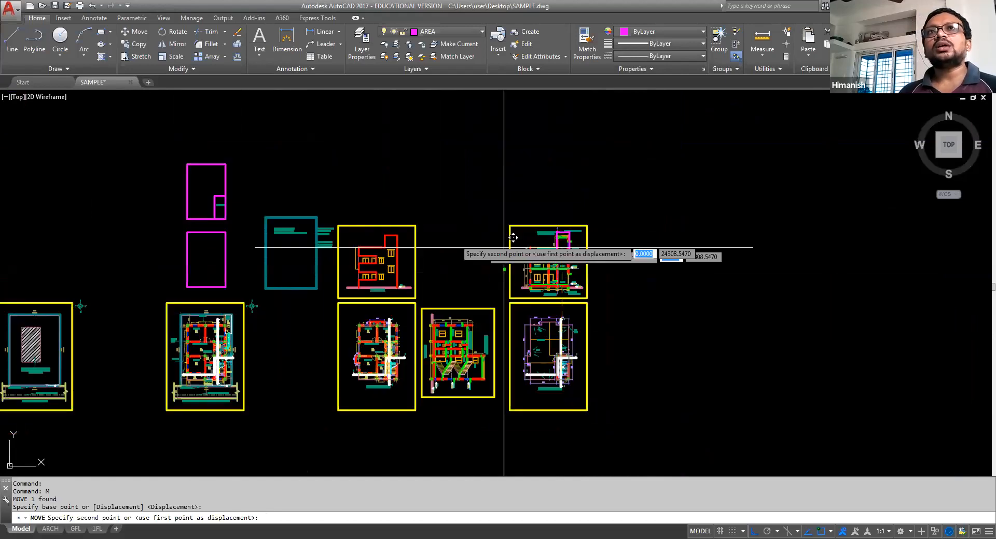
{"action": "scroll", "coordinate": [226, 200], "scroll_direction": "up", "scroll_amount": 5}
{"action": "key", "text": "F8"}
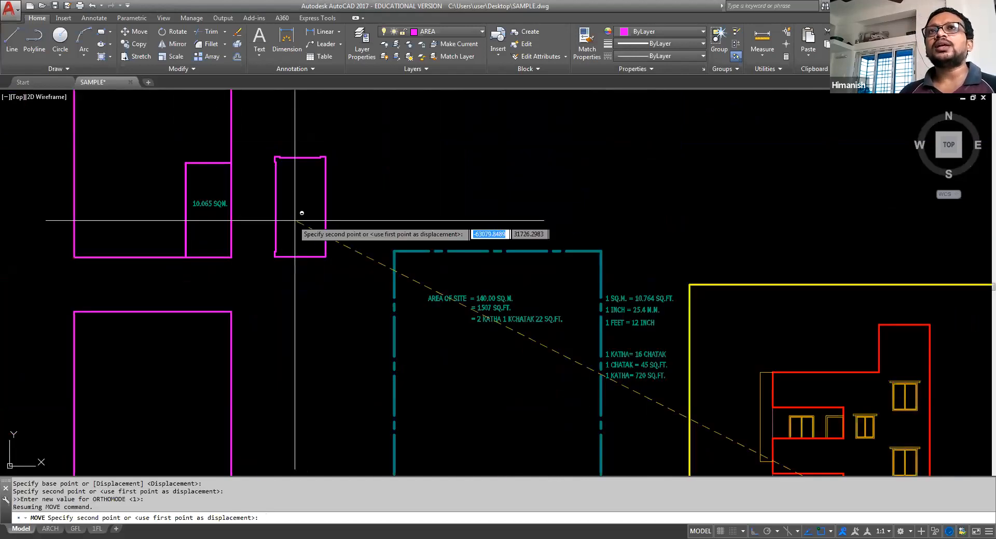
{"action": "key", "text": "Escape"}
{"action": "key", "text": "Escape"}
Step: Copy the 10.065 SQM. label into the middle of the stair cover outline
{"action": "middle_click_drag", "start_coordinate": [263, 228], "coordinate": [293, 240]}
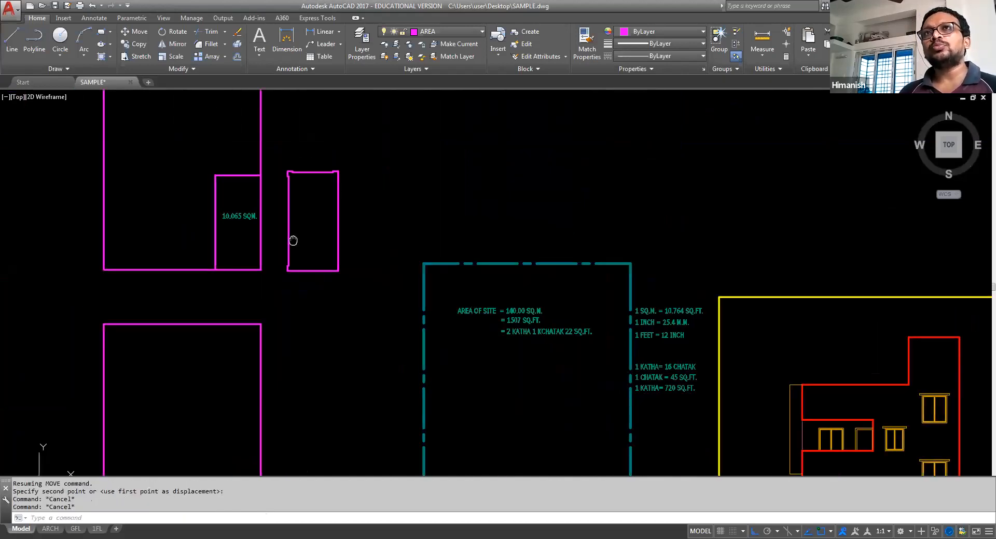
{"action": "scroll", "coordinate": [157, 120], "scroll_direction": "up", "scroll_amount": 4}
{"action": "key", "text": "Escape"}
{"action": "scroll", "coordinate": [314, 193], "scroll_direction": "down", "scroll_amount": 2}
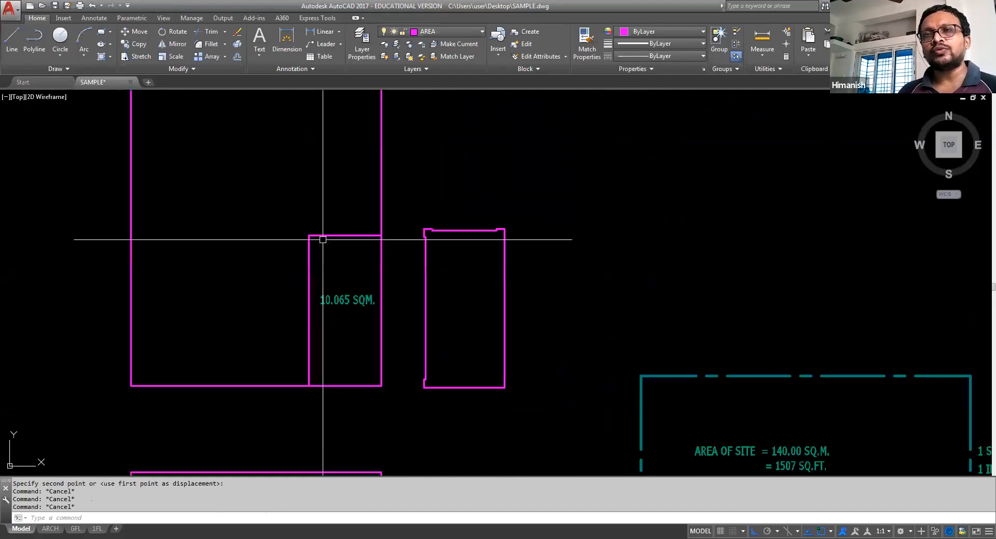
{"action": "left_click", "coordinate": [339, 304]}
{"action": "scroll", "coordinate": [342, 304], "scroll_direction": "up", "scroll_amount": 2}
{"action": "middle_click_drag", "start_coordinate": [344, 304], "coordinate": [336, 282]}
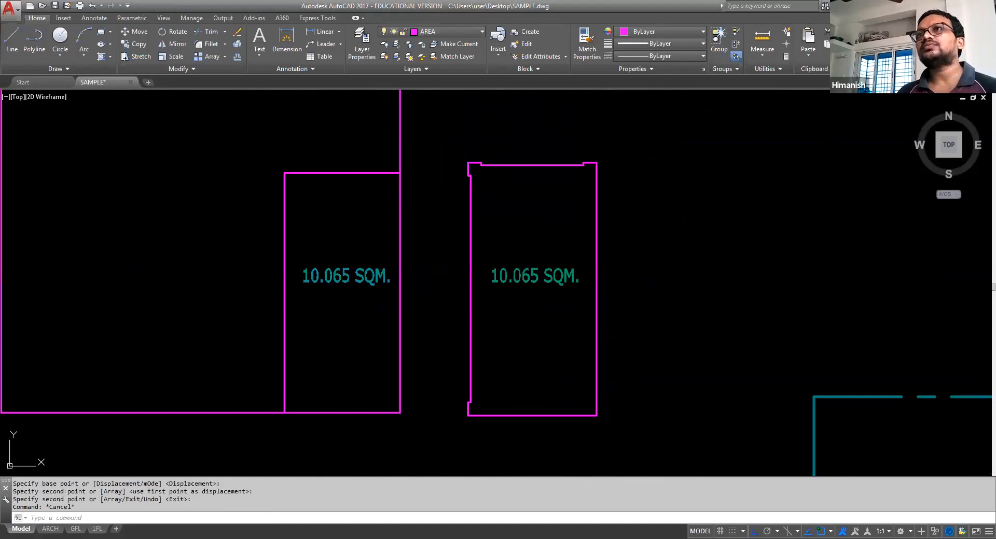
{"action": "key", "text": "Escape"}
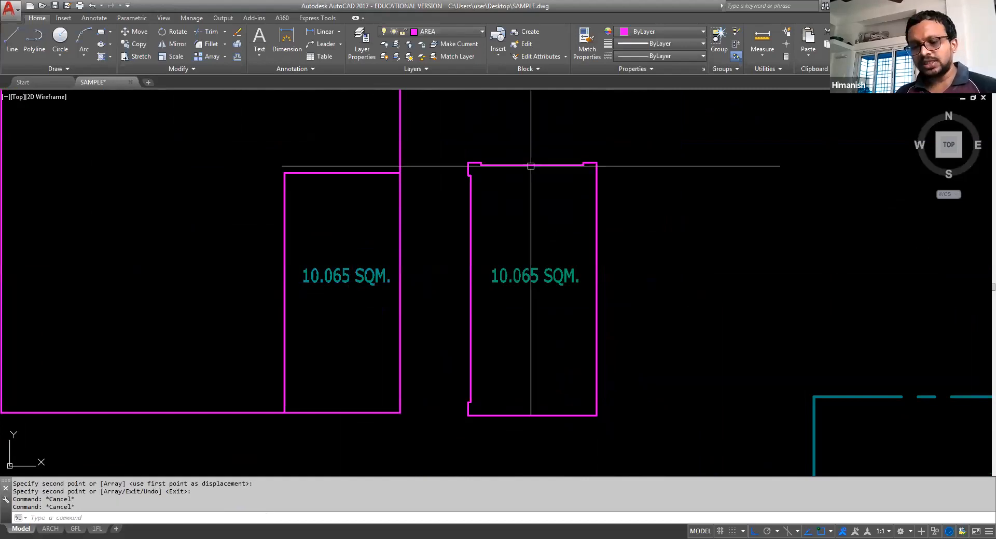
Step: List the stair cover outline's properties to read its area, and close the listing
{"action": "left_click", "coordinate": [531, 166]}
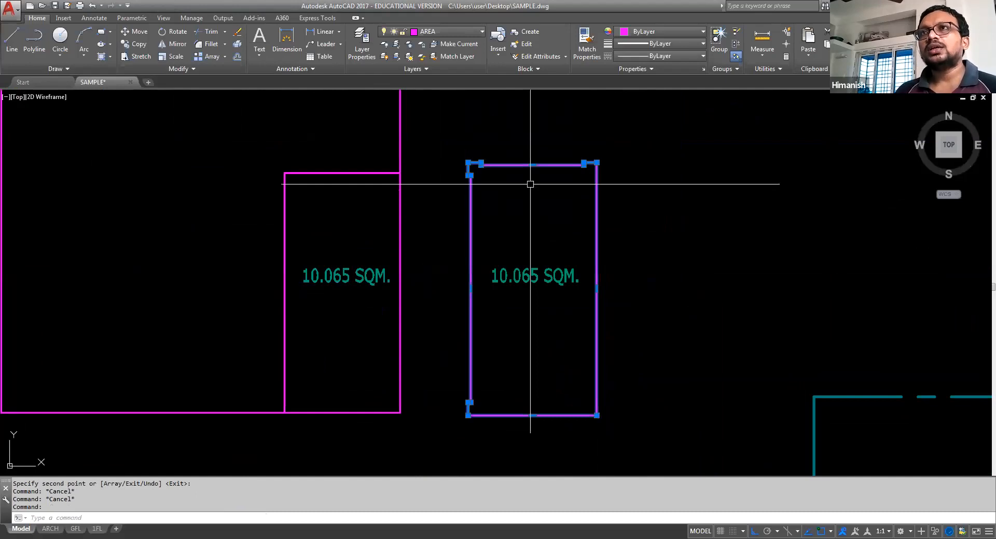
{"action": "type", "text": "li"}
{"action": "key", "text": "Return"}
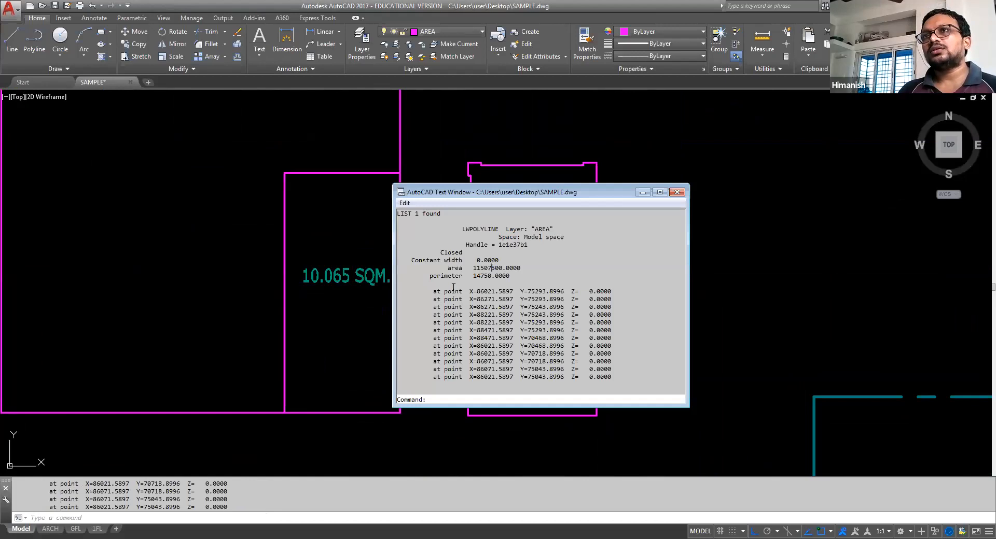
{"action": "mouse_move", "coordinate": [479, 269]}
{"action": "left_mouse_down"}
{"action": "mouse_move", "coordinate": [502, 269]}
{"action": "mouse_move", "coordinate": [481, 270]}
{"action": "mouse_move", "coordinate": [493, 270]}
{"action": "left_mouse_up"}
{"action": "left_click", "coordinate": [481, 269]}
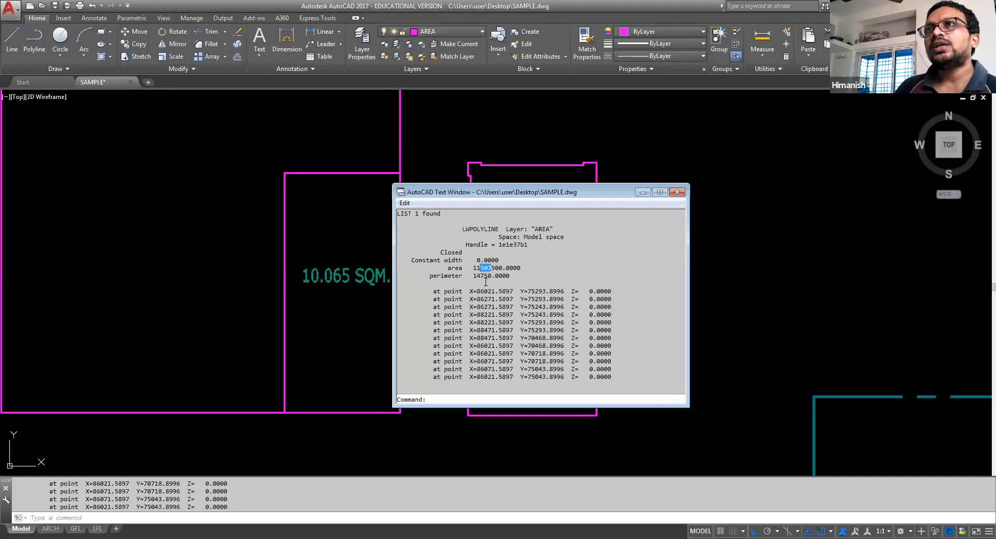
{"action": "left_click", "coordinate": [676, 192]}
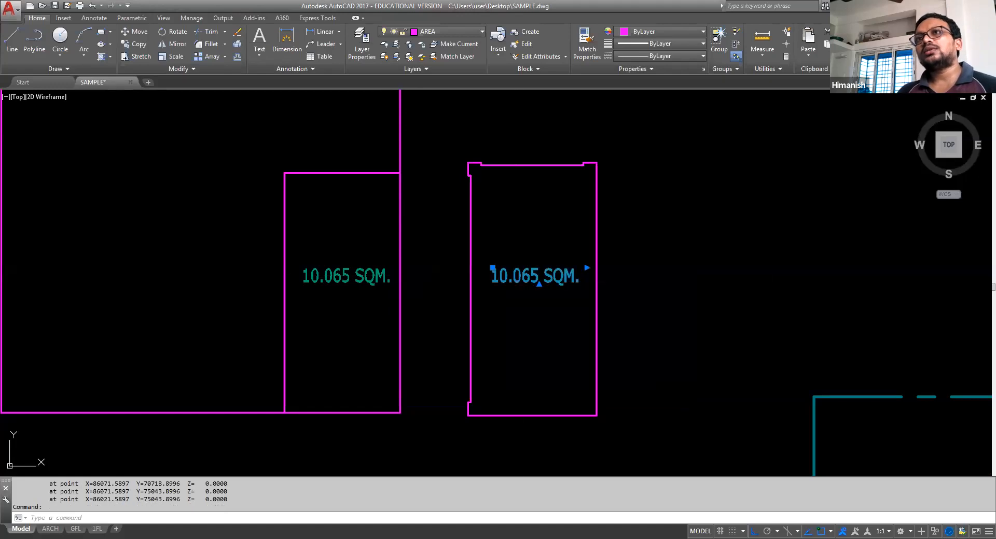
Step: Change the copied label inside the stair cover outline to 11.507 SQM
{"action": "double_click", "coordinate": [535, 274]}
{"action": "left_click_drag", "start_coordinate": [538, 278], "coordinate": [482, 279]}
{"action": "type", "text": "11.50"}
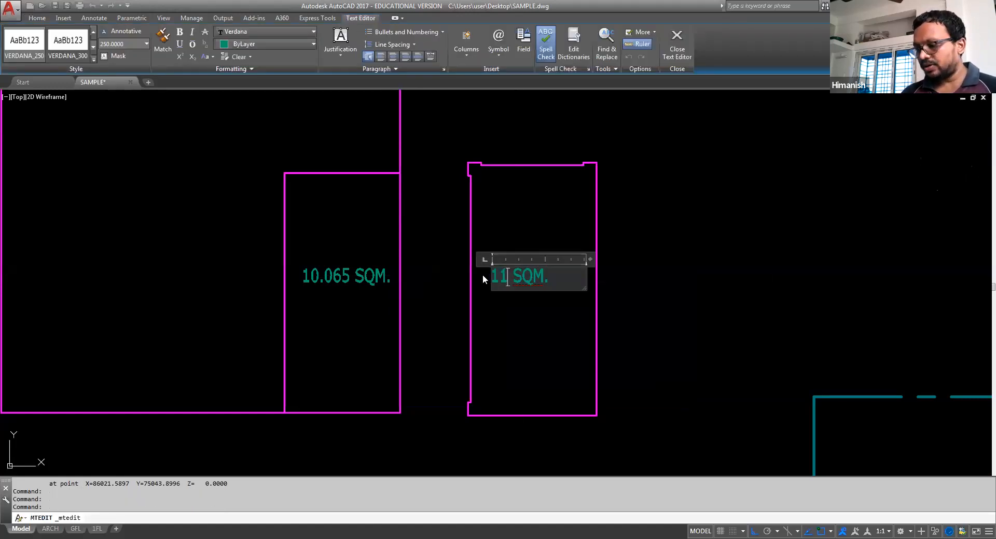
{"action": "type", "text": "7"}
{"action": "left_click", "coordinate": [482, 275]}
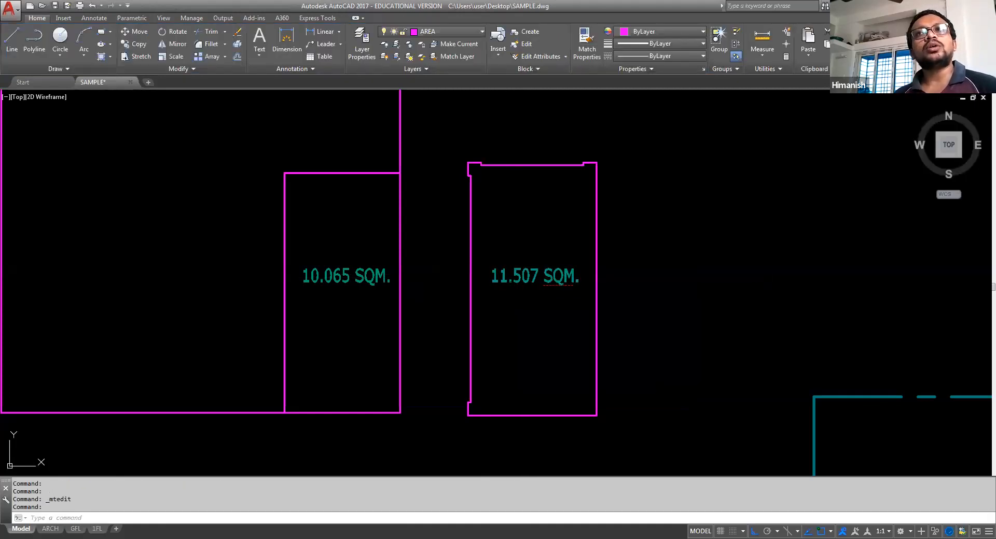
Step: Reuse the stair cover label's value to set the proposed service area of roof (stair cover) to 11.507 SQM. in the area statement
{"action": "double_click", "coordinate": [512, 279]}
{"action": "left_click_drag", "start_coordinate": [537, 276], "coordinate": [493, 277]}
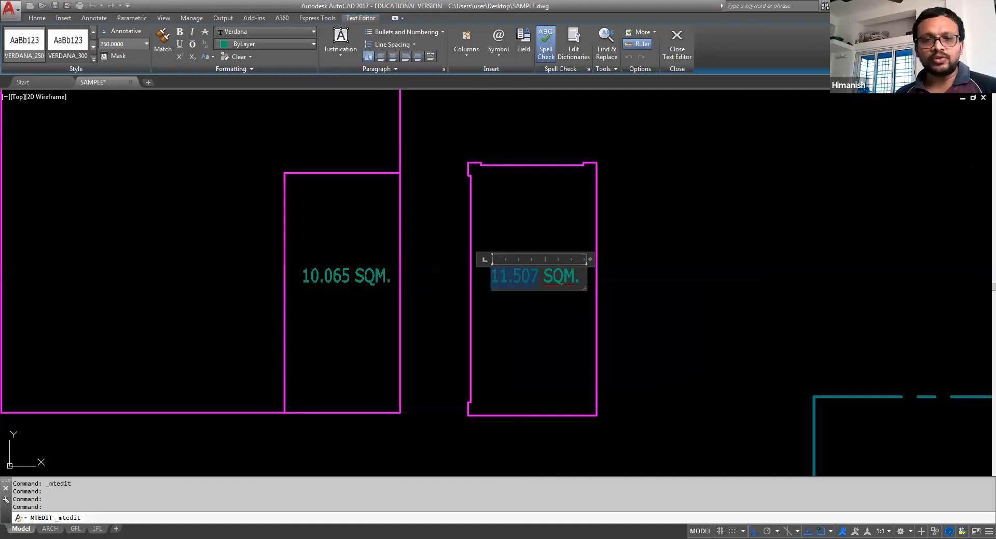
{"action": "left_click", "coordinate": [511, 307]}
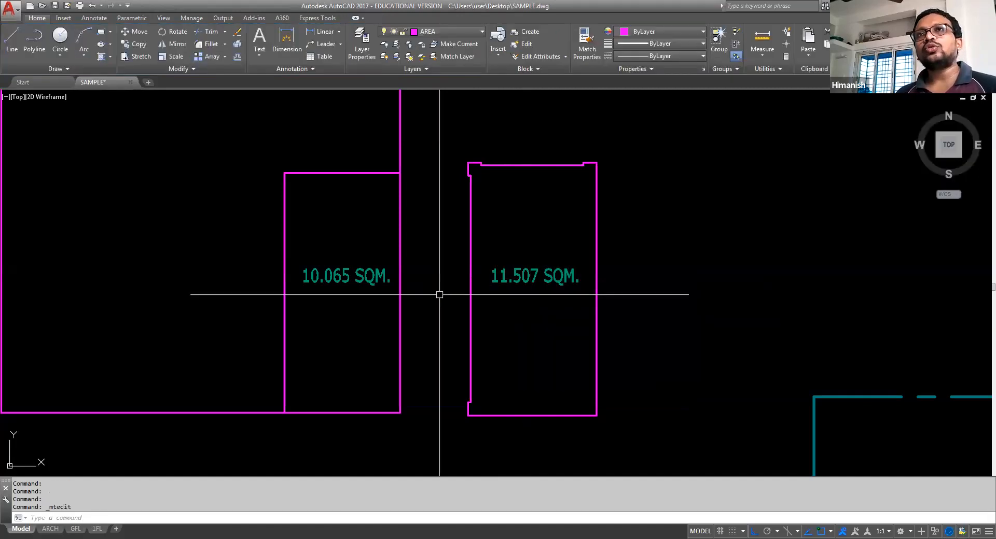
{"action": "scroll", "coordinate": [550, 287], "scroll_direction": "down", "scroll_amount": 6}
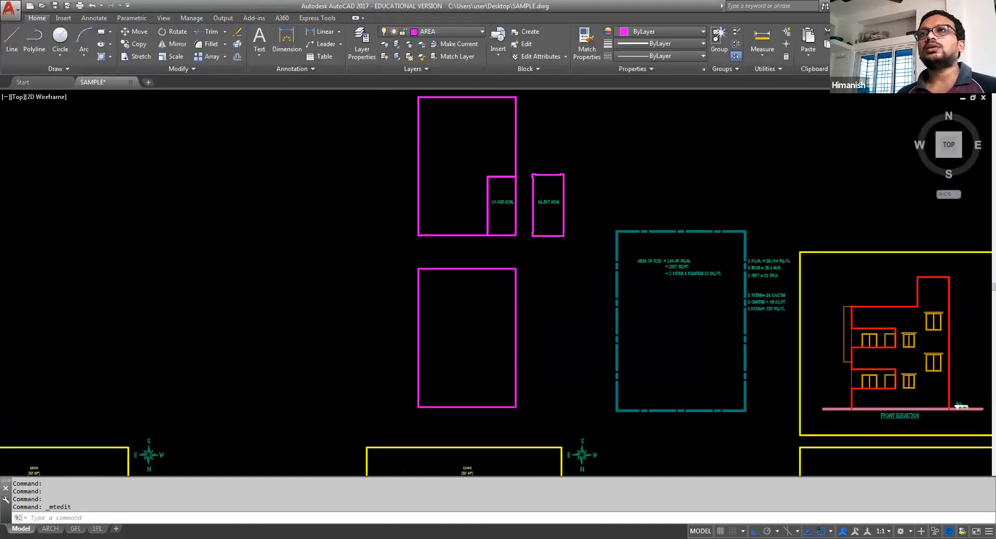
{"action": "mouse_move", "coordinate": [549, 288]}
{"action": "middle_mouse_down"}
{"action": "mouse_move", "coordinate": [558, 336]}
{"action": "mouse_move", "coordinate": [594, 193]}
{"action": "middle_mouse_up"}
{"action": "scroll", "coordinate": [593, 193], "scroll_direction": "down", "scroll_amount": 2}
{"action": "middle_click_drag", "start_coordinate": [586, 291], "coordinate": [544, 165]}
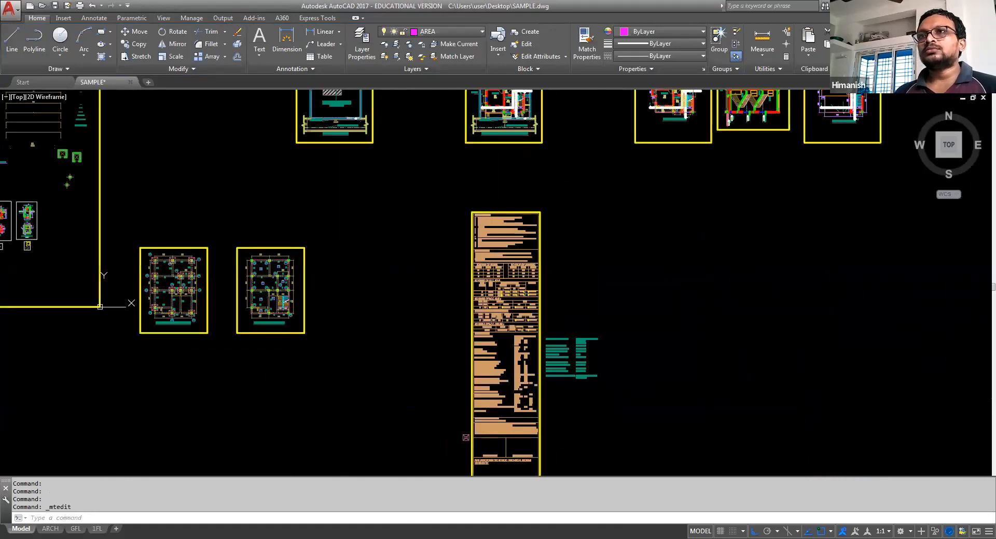
{"action": "scroll", "coordinate": [513, 410], "scroll_direction": "up", "scroll_amount": 2}
{"action": "scroll", "coordinate": [500, 406], "scroll_direction": "up", "scroll_amount": 6}
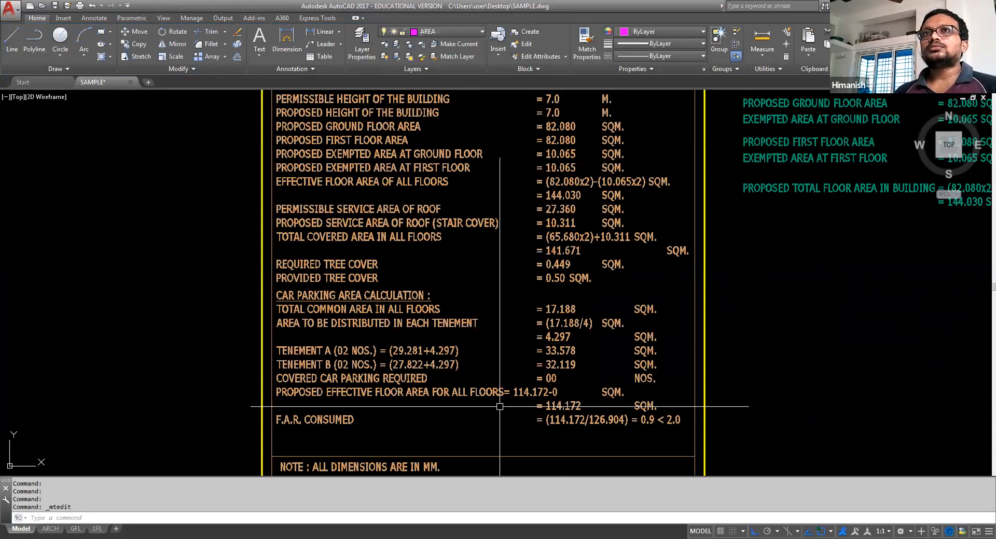
{"action": "middle_click_drag", "start_coordinate": [459, 208], "coordinate": [449, 232]}
{"action": "scroll", "coordinate": [450, 232], "scroll_direction": "up", "scroll_amount": 2}
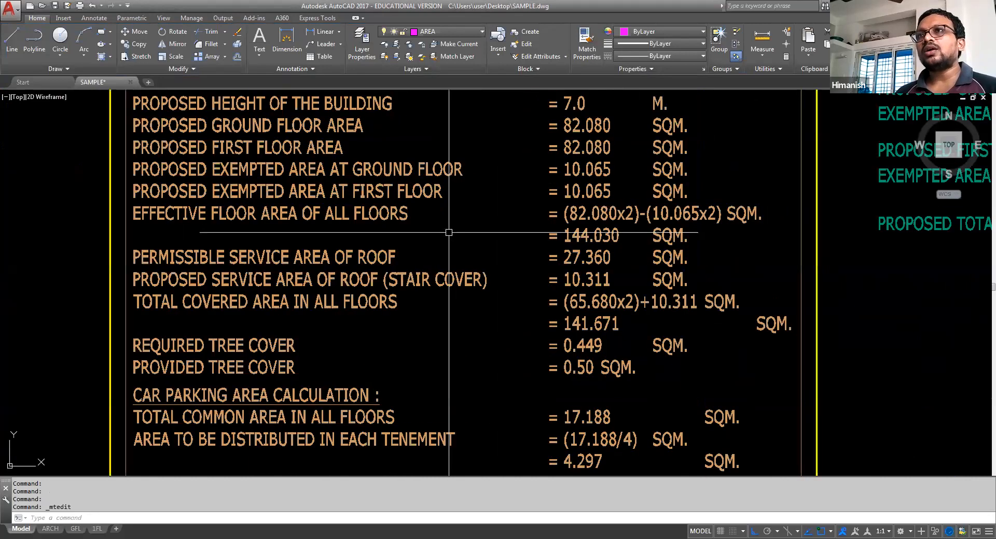
{"action": "double_click", "coordinate": [608, 285]}
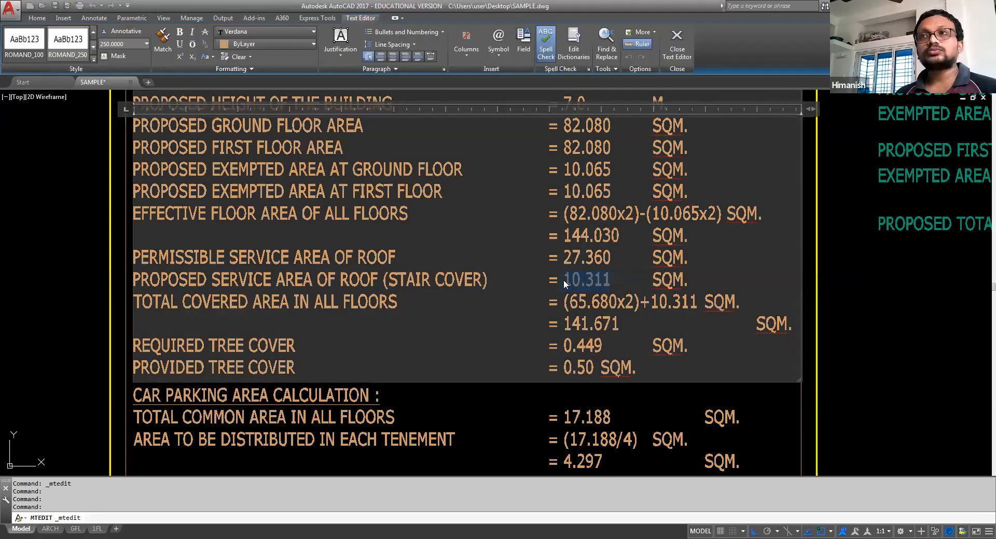
{"action": "type", "text": "11.507"}
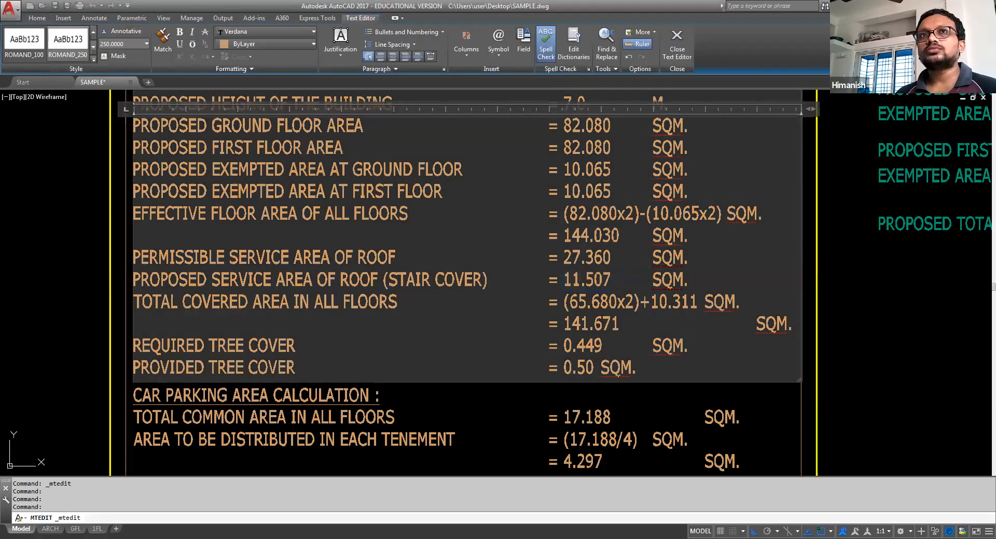
{"action": "key", "text": "ctrl+Return"}
Step: Review the area statement's total covered area in all floors calculation alongside the floor and roof service area lines
{"action": "scroll", "coordinate": [446, 345], "scroll_direction": "up", "scroll_amount": 2}
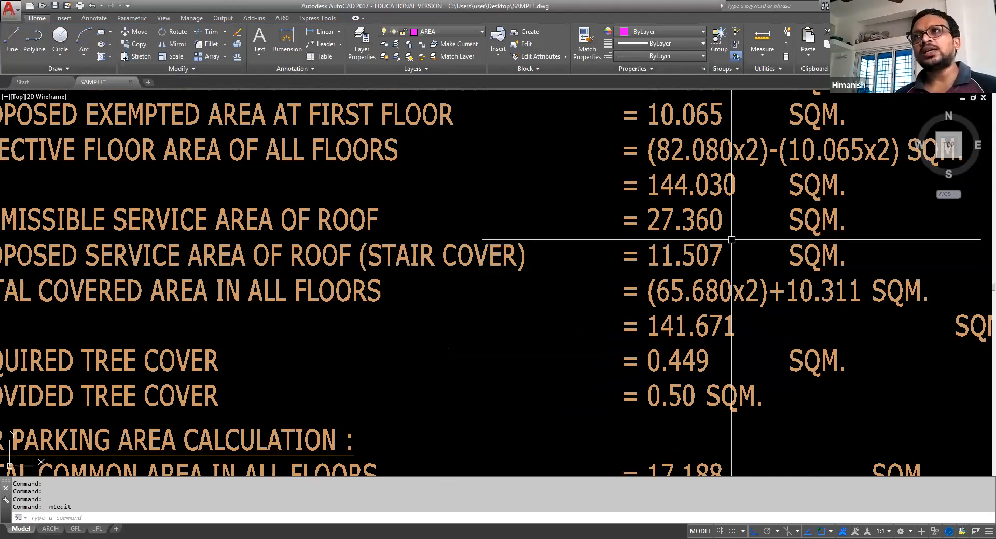
{"action": "scroll", "coordinate": [656, 227], "scroll_direction": "down", "scroll_amount": 2}
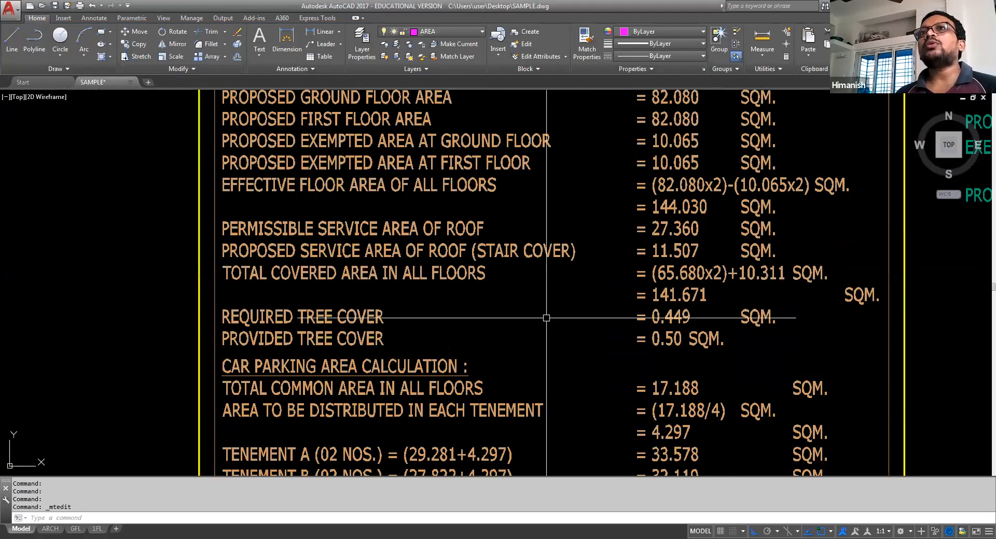
{"action": "middle_click_drag", "start_coordinate": [545, 345], "coordinate": [477, 321]}
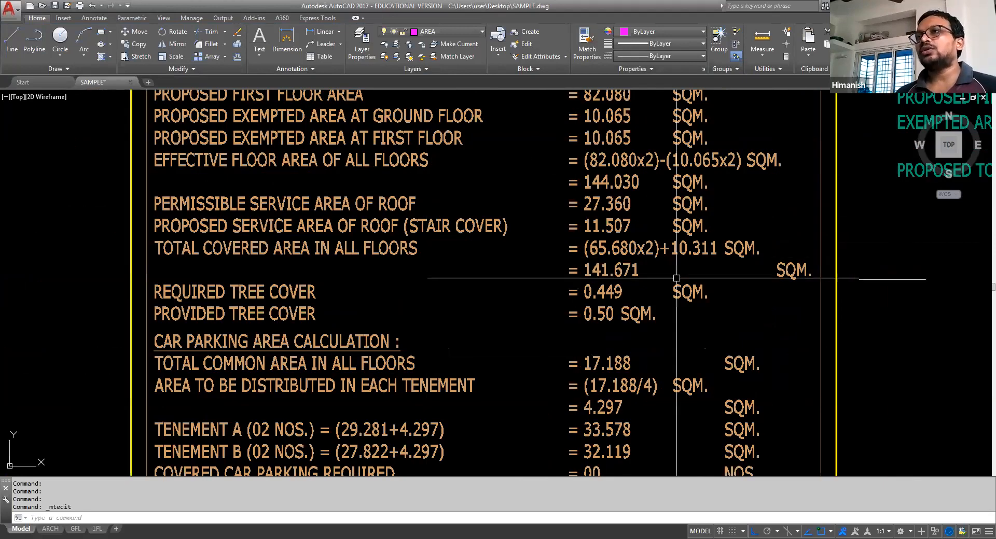
{"action": "mouse_move", "coordinate": [676, 279]}
{"action": "middle_mouse_down"}
{"action": "mouse_move", "coordinate": [607, 290]}
{"action": "mouse_move", "coordinate": [616, 349]}
{"action": "middle_mouse_up"}
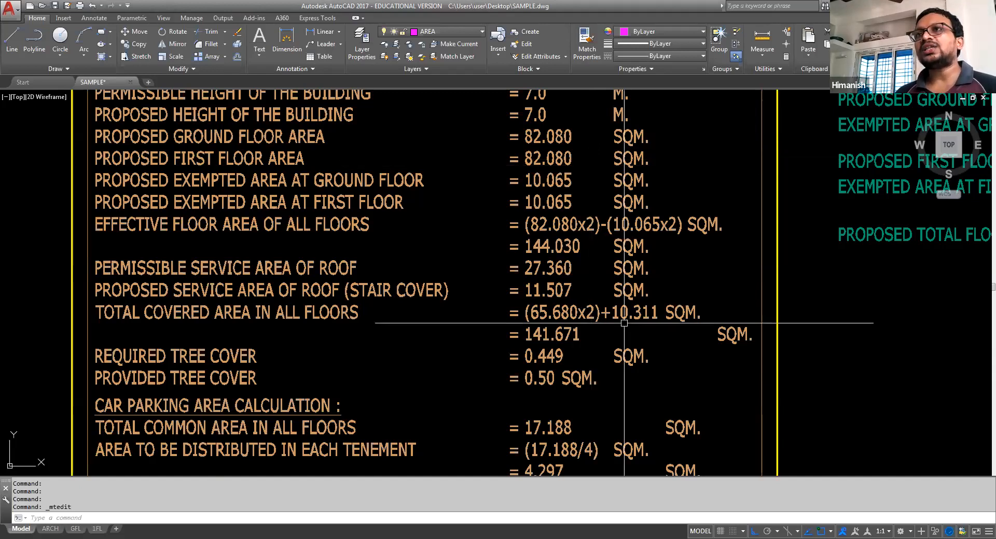
Step: Reword the area statement's total covered area label to TOTAL CONSTRUCTED AREA IN ALL FLOORS
{"action": "scroll", "coordinate": [611, 336], "scroll_direction": "up", "scroll_amount": 2}
{"action": "middle_click_drag", "start_coordinate": [577, 348], "coordinate": [544, 303]}
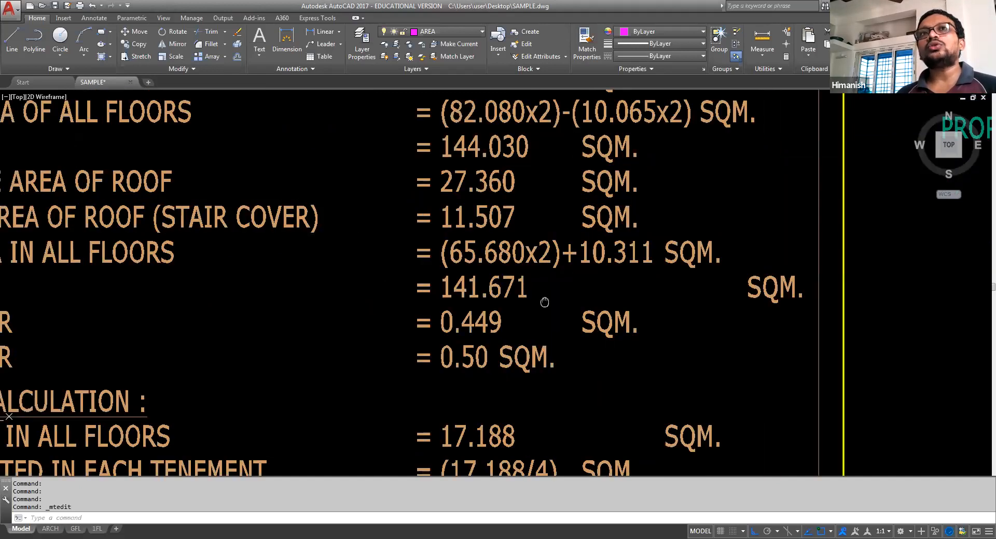
{"action": "scroll", "coordinate": [507, 305], "scroll_direction": "down", "scroll_amount": 2}
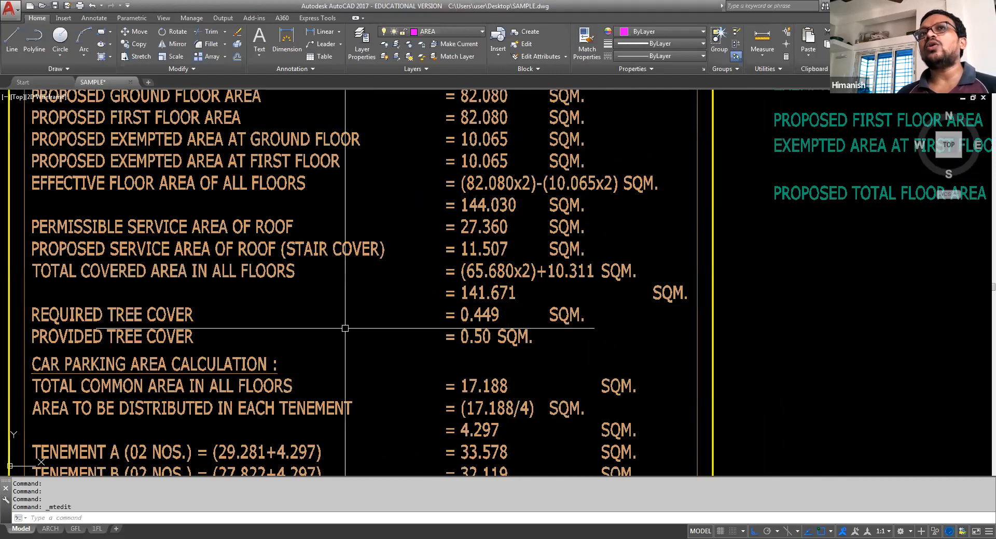
{"action": "middle_click_drag", "start_coordinate": [344, 329], "coordinate": [399, 340]}
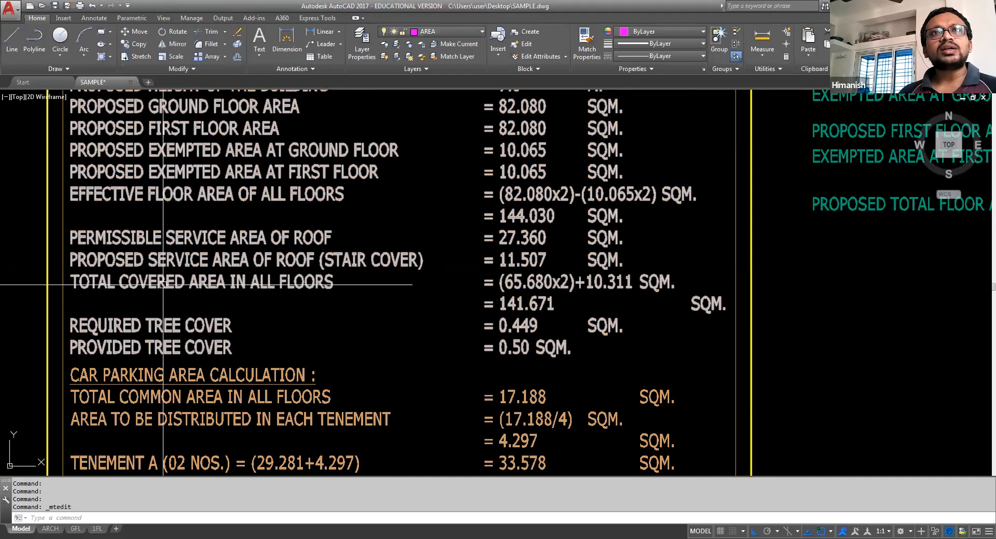
{"action": "double_click", "coordinate": [162, 284]}
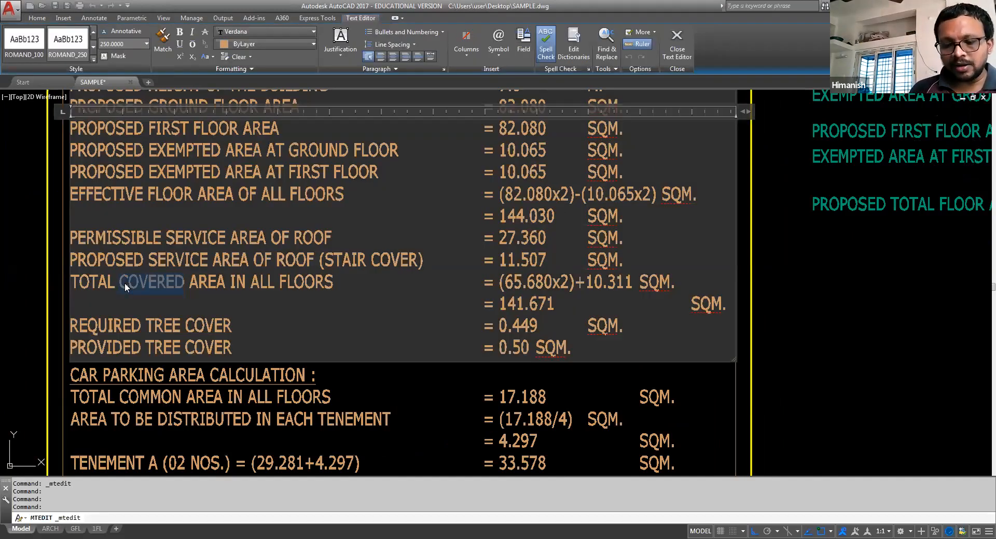
{"action": "type", "text": "CON"}
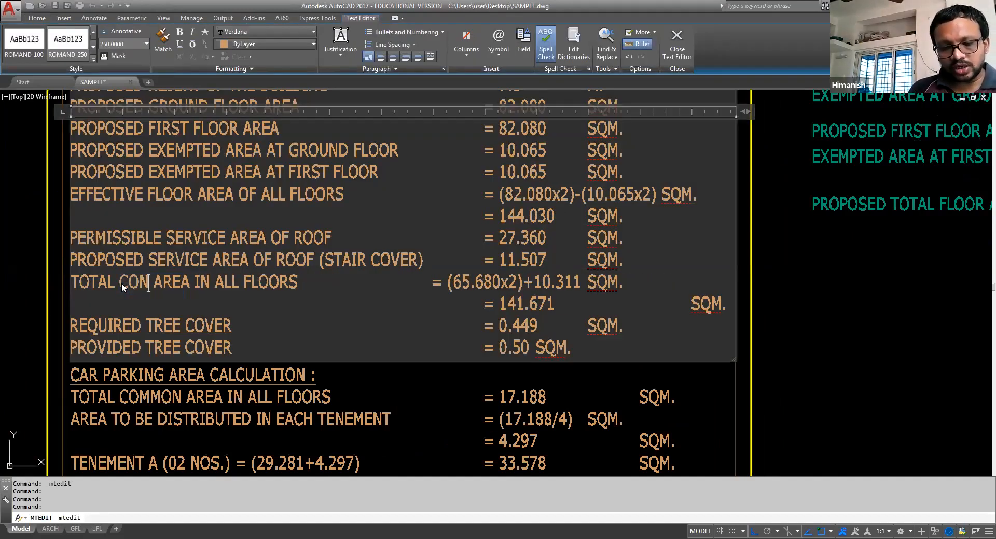
{"action": "type", "text": "STR"}
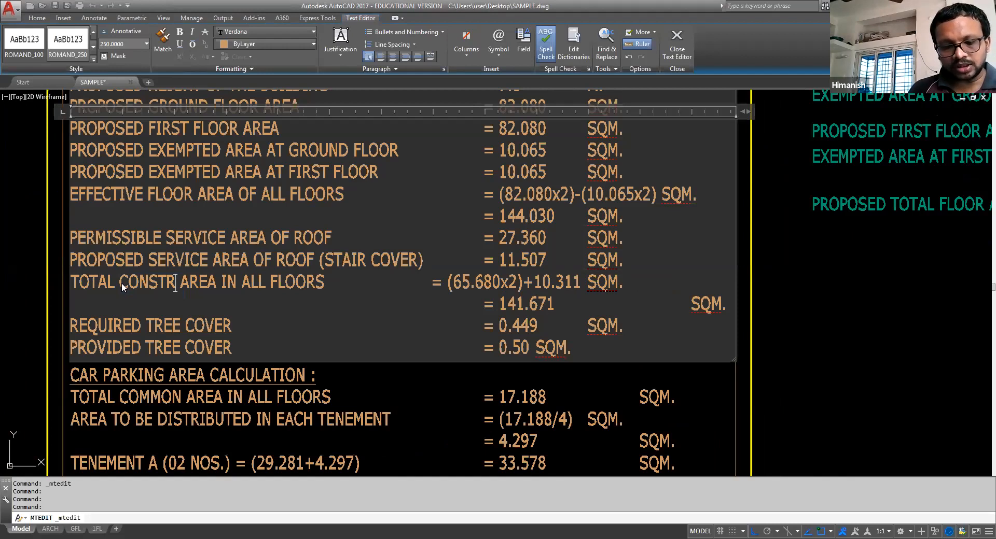
{"action": "type", "text": "UCTED"}
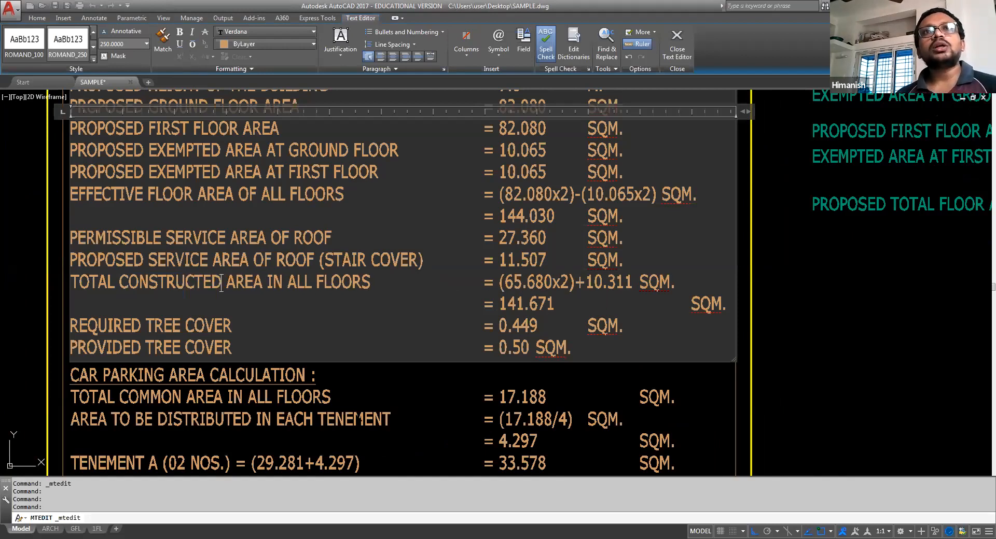
{"action": "left_click", "coordinate": [358, 413]}
Step: Change the total constructed area formula in the area statement to (82.080x2)+11.507 SQM
{"action": "middle_click_drag", "start_coordinate": [529, 291], "coordinate": [511, 308]}
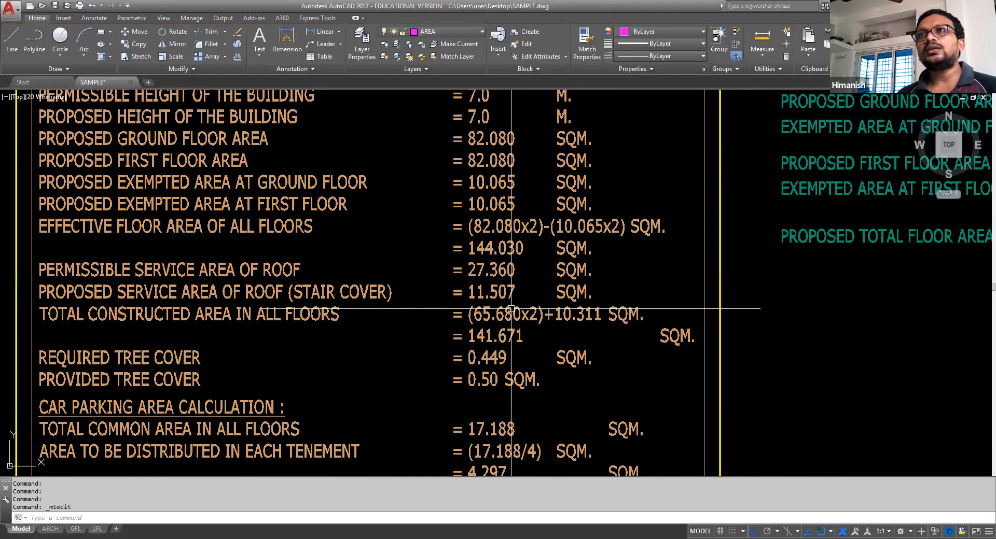
{"action": "double_click", "coordinate": [511, 309]}
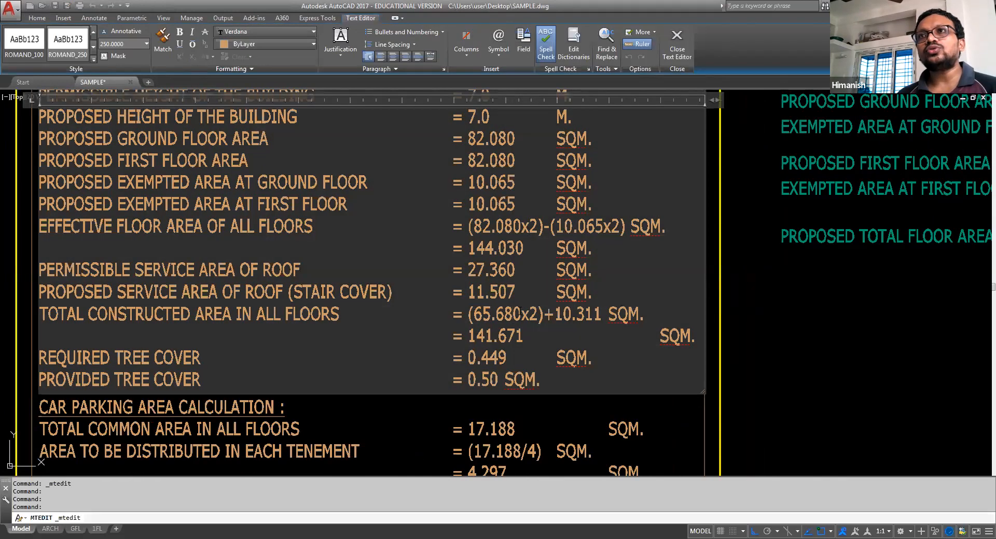
{"action": "left_click_drag", "start_coordinate": [520, 315], "coordinate": [478, 316]}
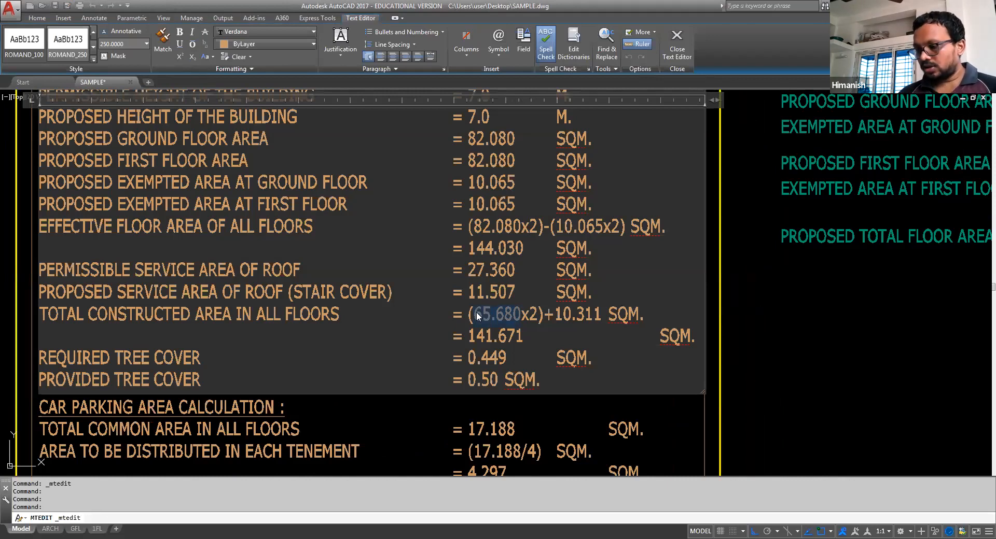
{"action": "type", "text": "82.080"}
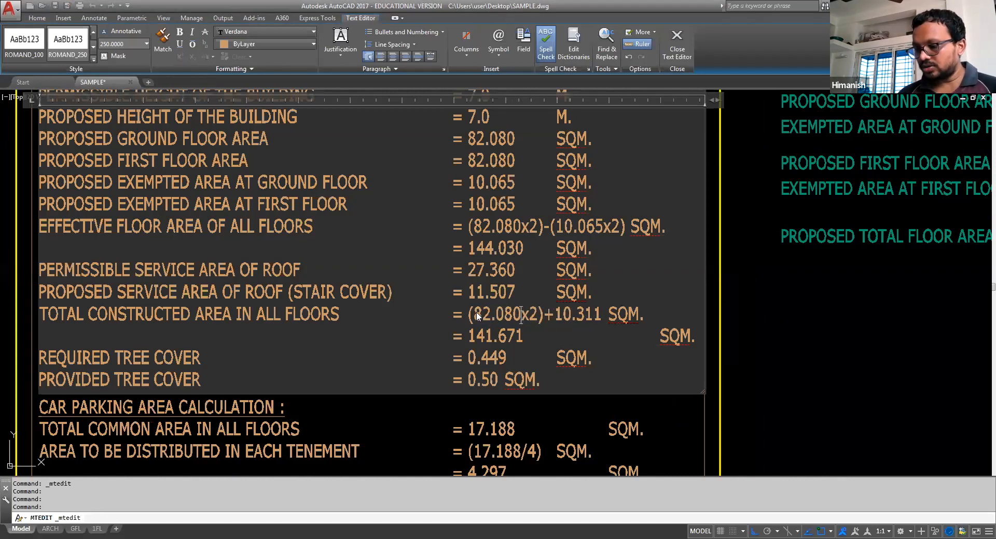
{"action": "type", "text": "x2"}
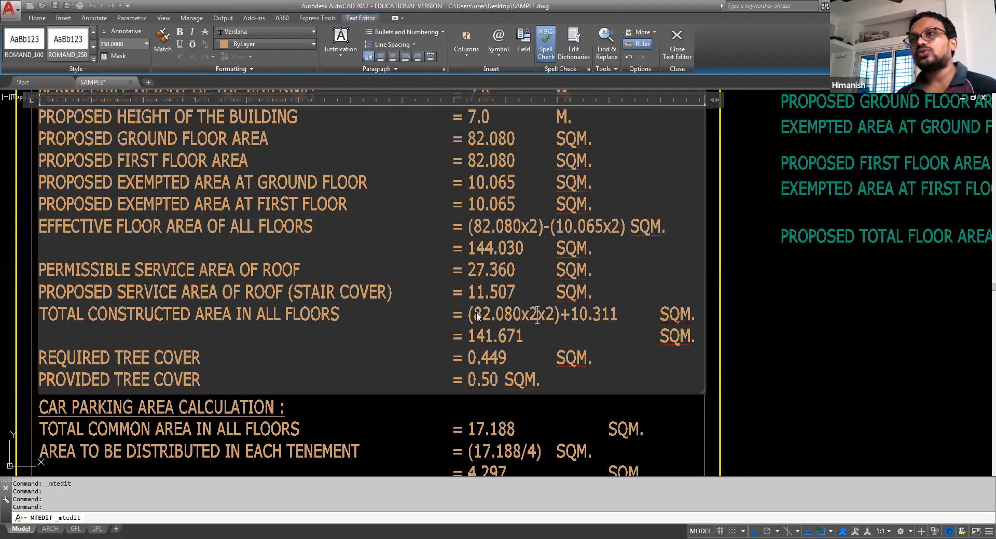
{"action": "key", "text": "Delete"}
{"action": "key", "text": "Delete"}
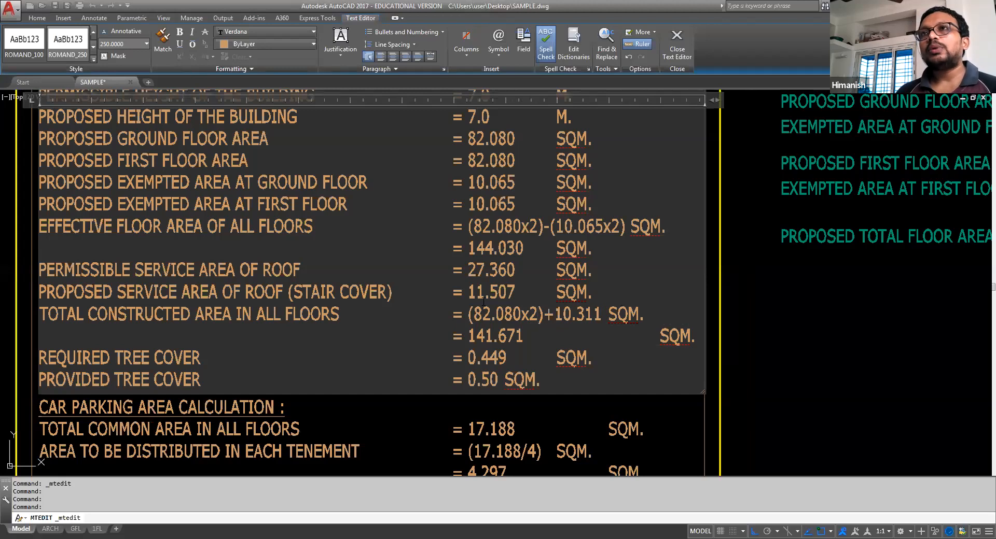
{"action": "left_click_drag", "start_coordinate": [601, 314], "coordinate": [564, 315]}
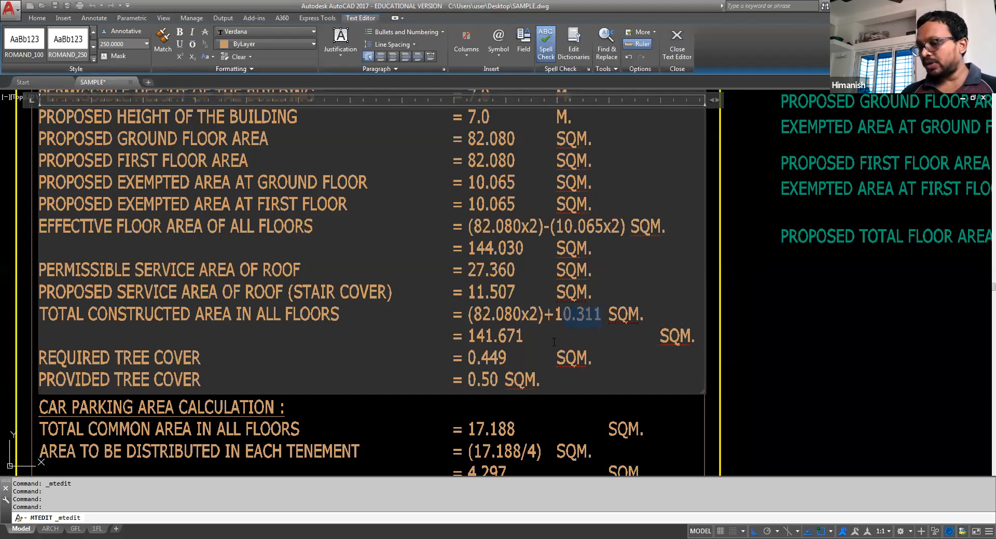
{"action": "type", "text": "1.507"}
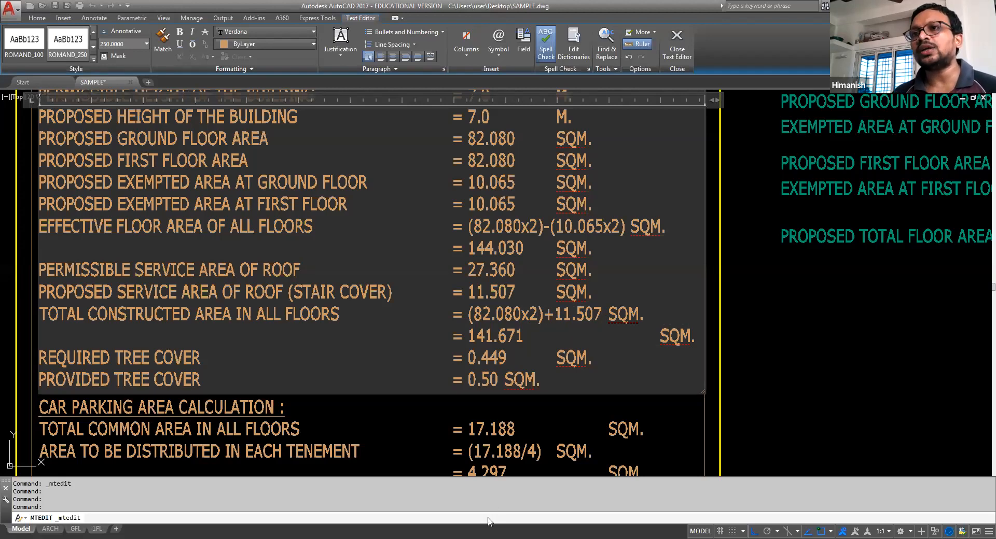
Step: Calculate the total constructed area and enter 175.667 as the result on the line below its formula
{"action": "key", "text": "alt+Tab"}
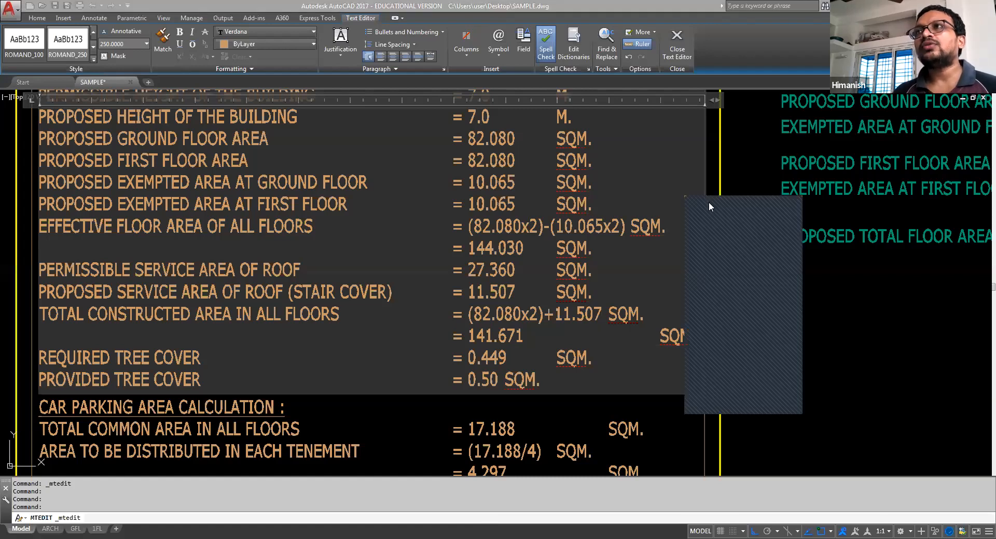
{"action": "left_click_drag", "start_coordinate": [708, 198], "coordinate": [752, 175]}
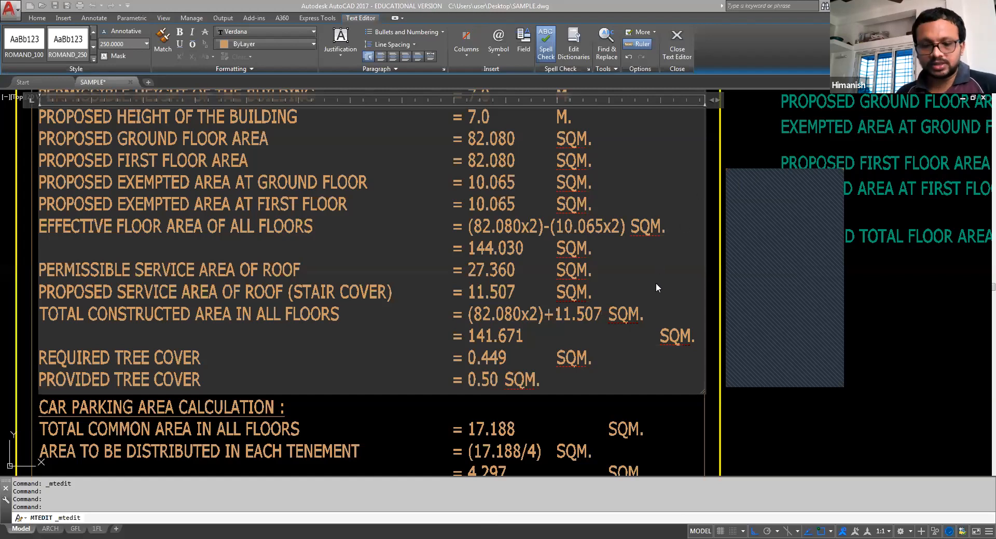
{"action": "left_click", "coordinate": [520, 338]}
{"action": "left_click_drag", "start_coordinate": [523, 337], "coordinate": [469, 337]}
{"action": "type", "text": "175.667"}
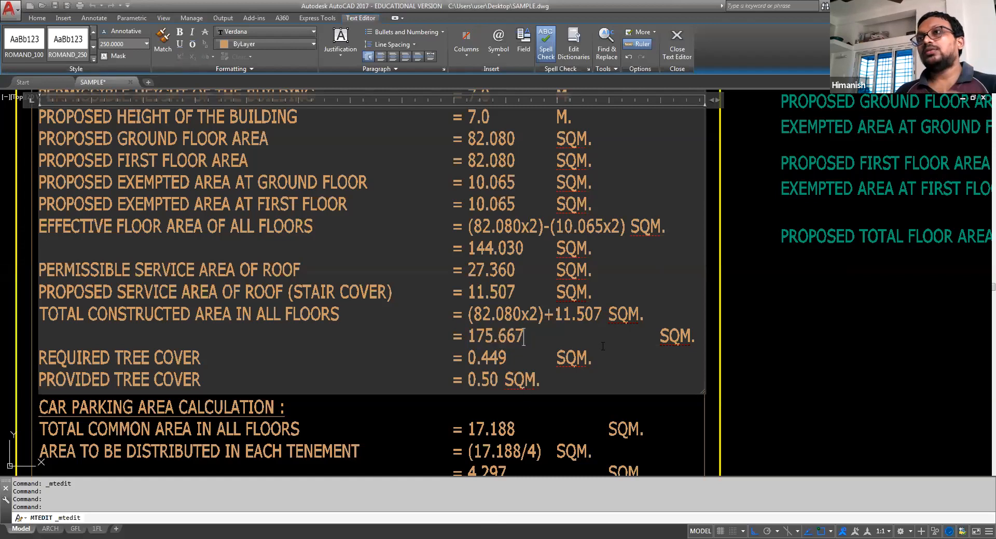
Step: Align the total constructed area result's SQM. unit with the other units, finish the text edit and save the drawing
{"action": "left_click", "coordinate": [660, 338]}
{"action": "key", "text": "BackSpace"}
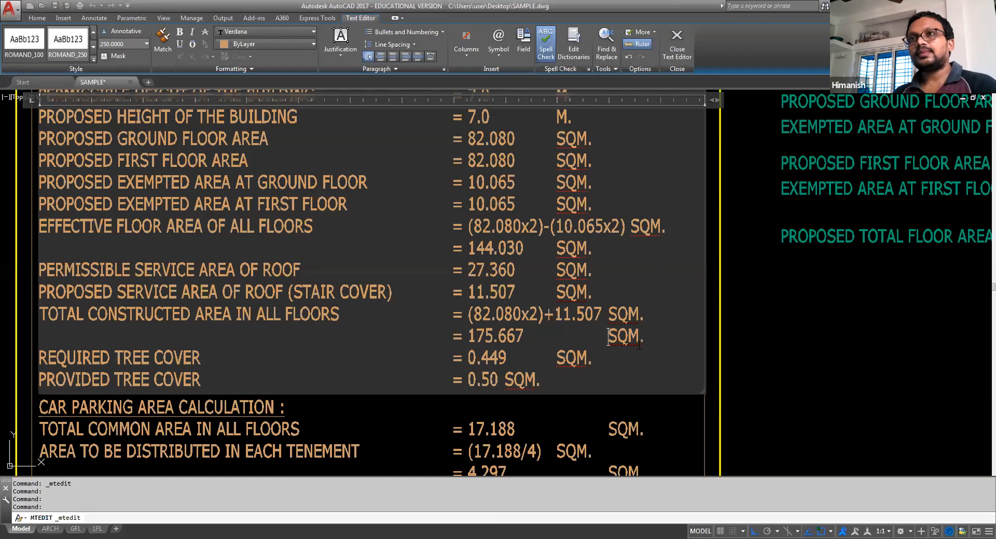
{"action": "key", "text": "BackSpace"}
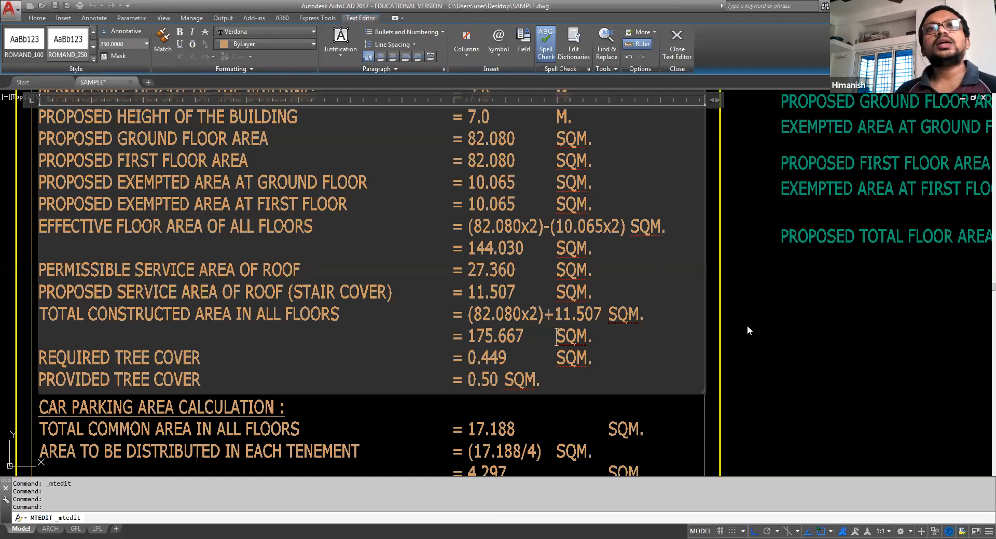
{"action": "left_click", "coordinate": [784, 300]}
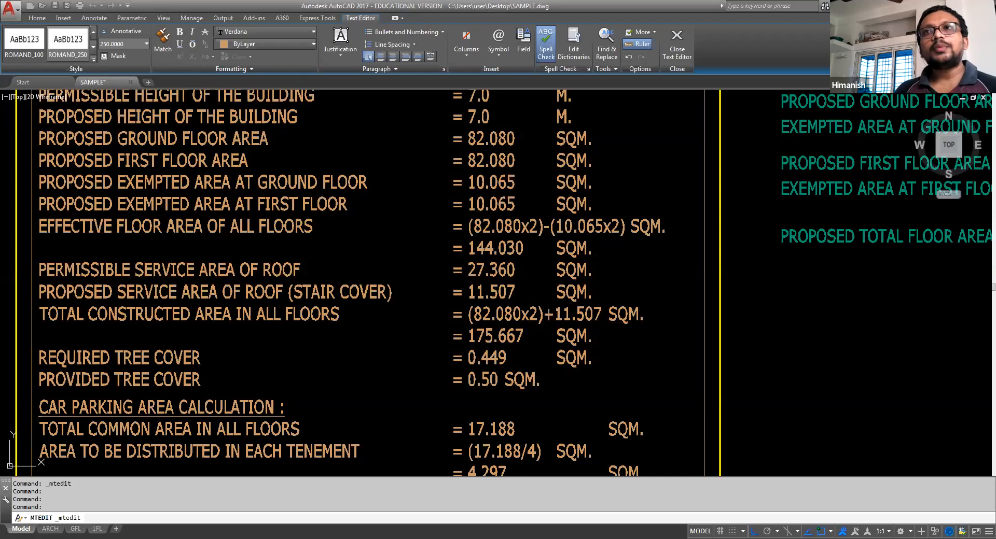
{"action": "mouse_move", "coordinate": [434, 374]}
{"action": "middle_mouse_down"}
{"action": "mouse_move", "coordinate": [445, 384]}
{"action": "mouse_move", "coordinate": [488, 370]}
{"action": "middle_mouse_up"}
{"action": "key", "text": "ctrl+s"}
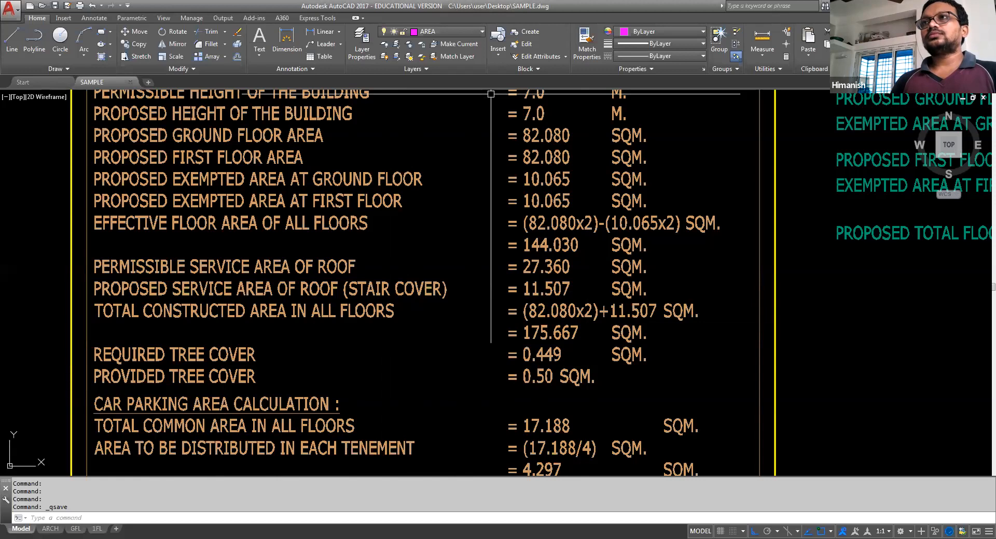
Step: Switch to KMC.2009.pdf in Adobe Acrobat Pro and look through pages 54 and 56 for the tree cover rule
{"action": "key", "text": "alt+Tab"}
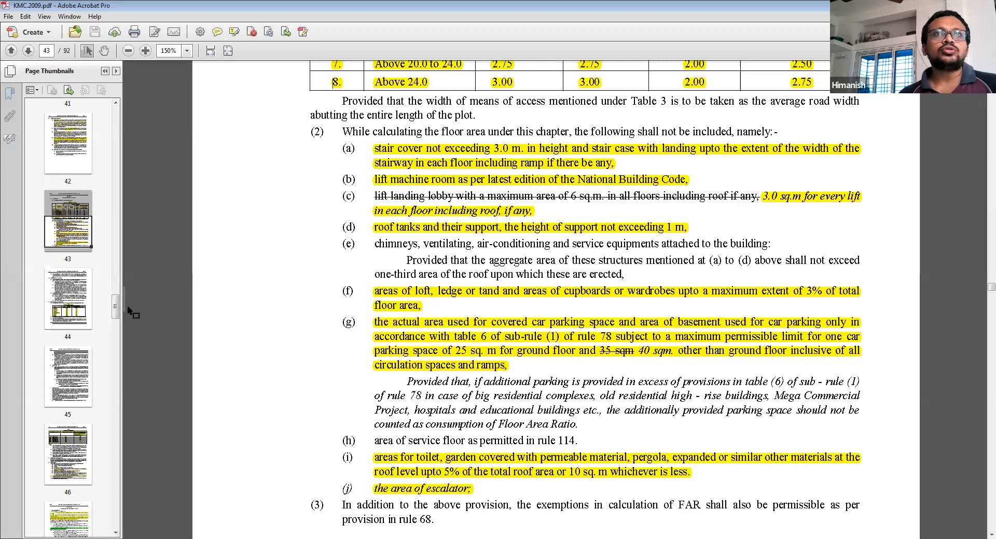
{"action": "left_click_drag", "start_coordinate": [117, 310], "coordinate": [121, 357]}
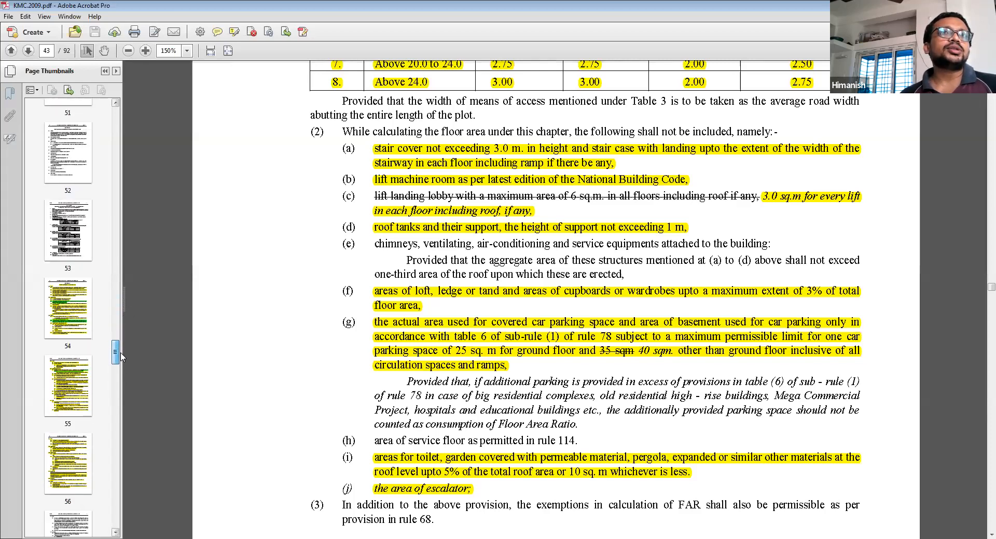
{"action": "left_click", "coordinate": [83, 330]}
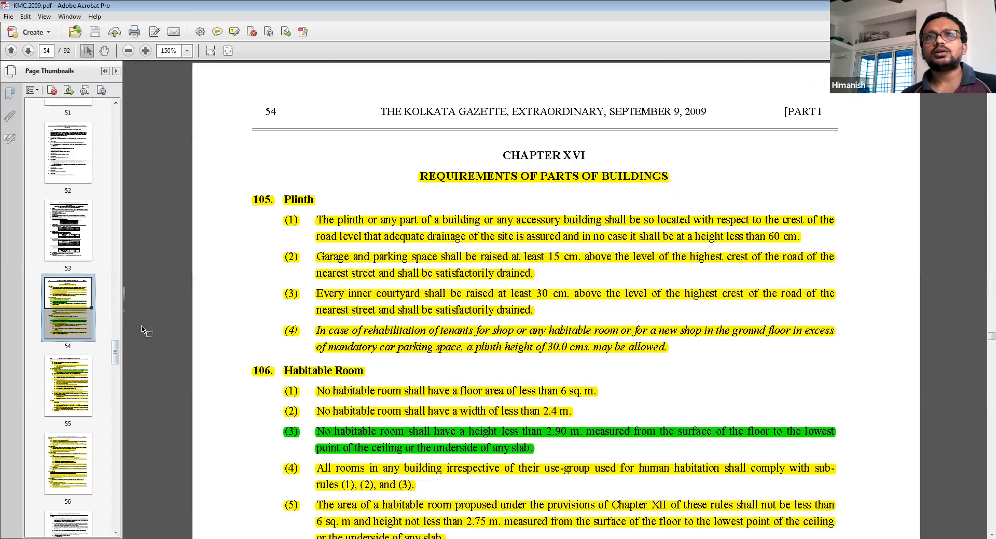
{"action": "left_click_drag", "start_coordinate": [116, 357], "coordinate": [116, 370]}
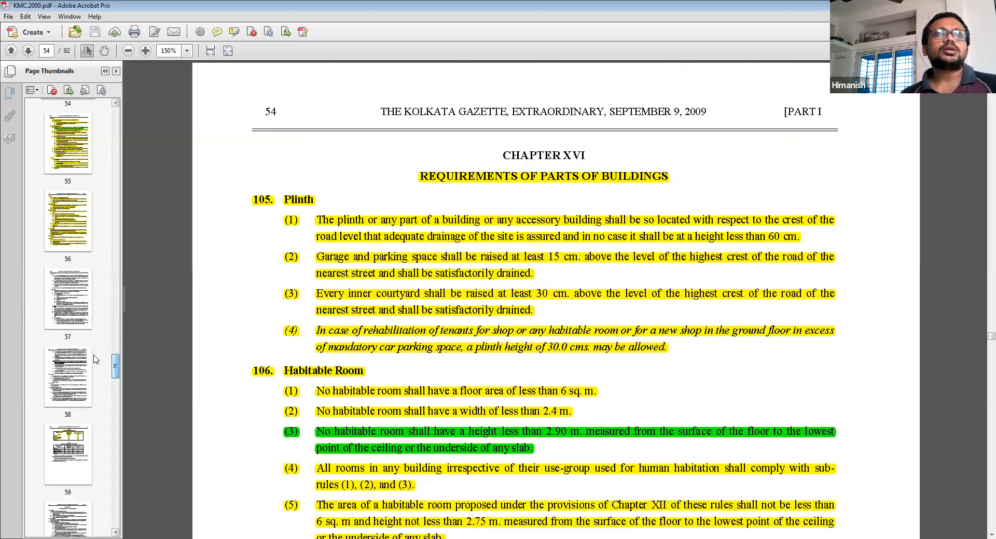
{"action": "left_click", "coordinate": [72, 250]}
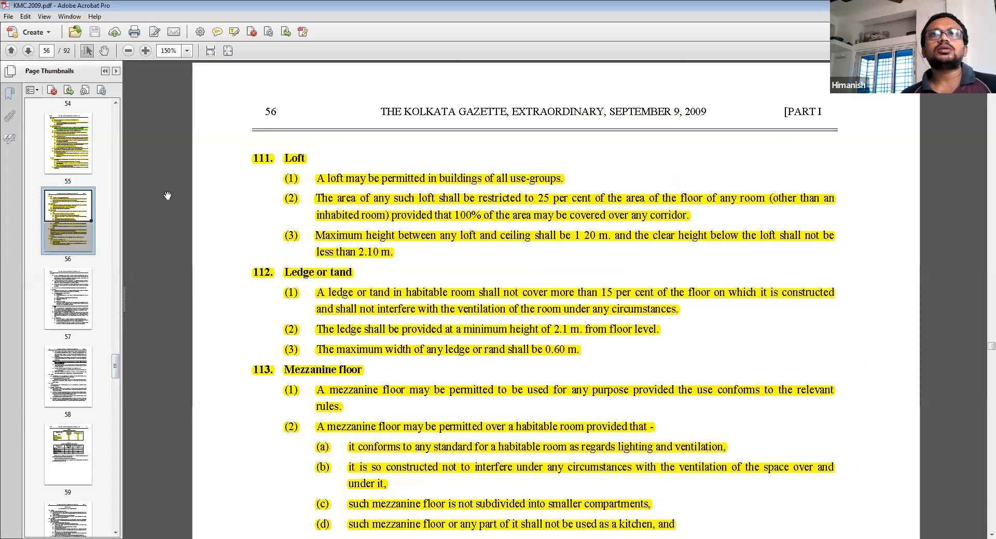
{"action": "left_click_drag", "start_coordinate": [71, 217], "coordinate": [76, 234]}
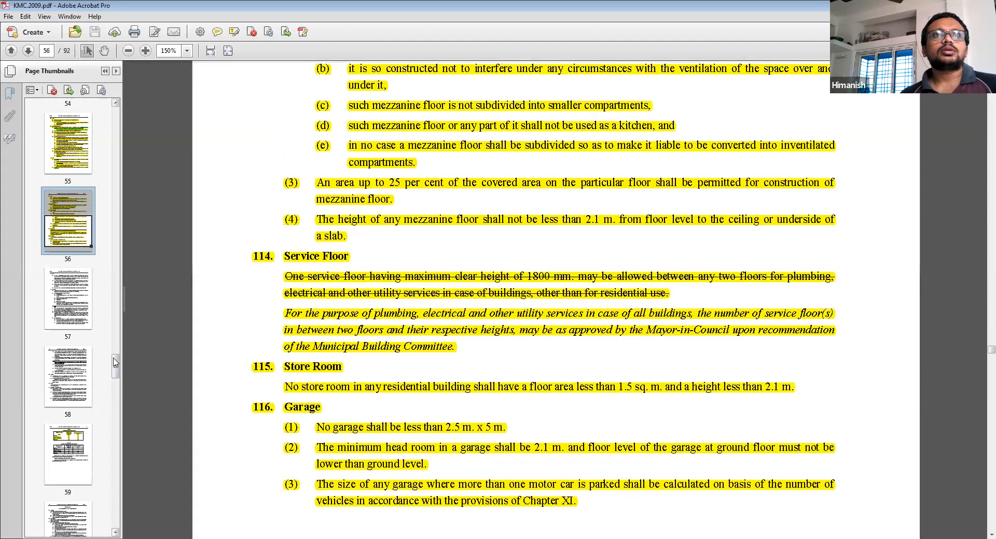
Step: Go to page 67 of the rules and examine the Tree Cover provisions under rule 144, Rain Water Harvesting and Tree Cover
{"action": "left_click_drag", "start_coordinate": [116, 370], "coordinate": [117, 403]}
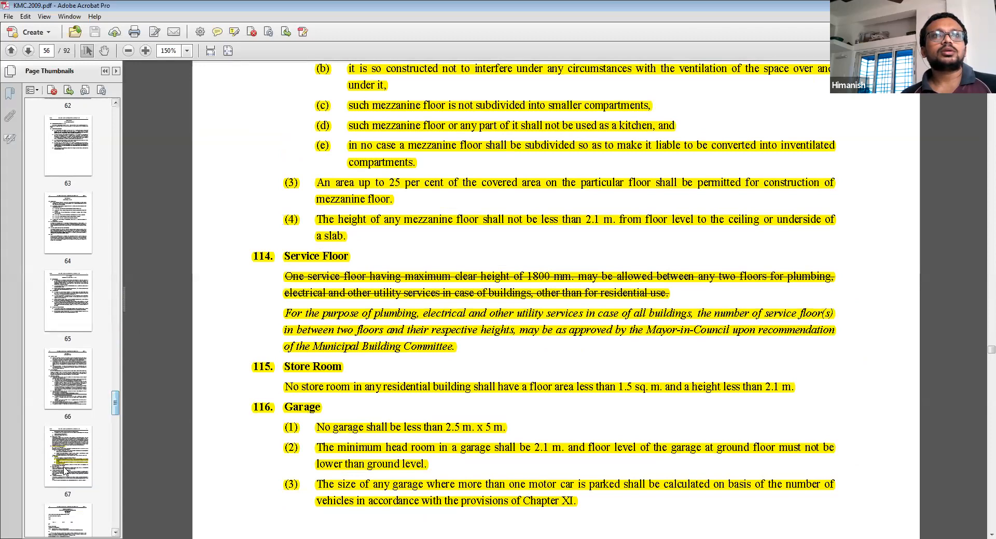
{"action": "left_click", "coordinate": [65, 435]}
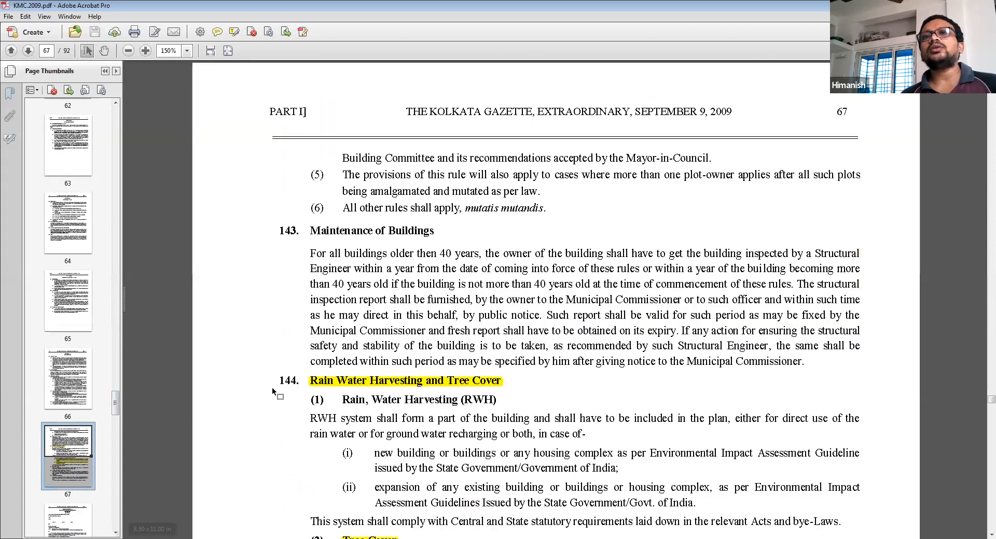
{"action": "left_click", "coordinate": [277, 453]}
{"action": "scroll", "coordinate": [277, 454], "scroll_direction": "down", "scroll_amount": 4}
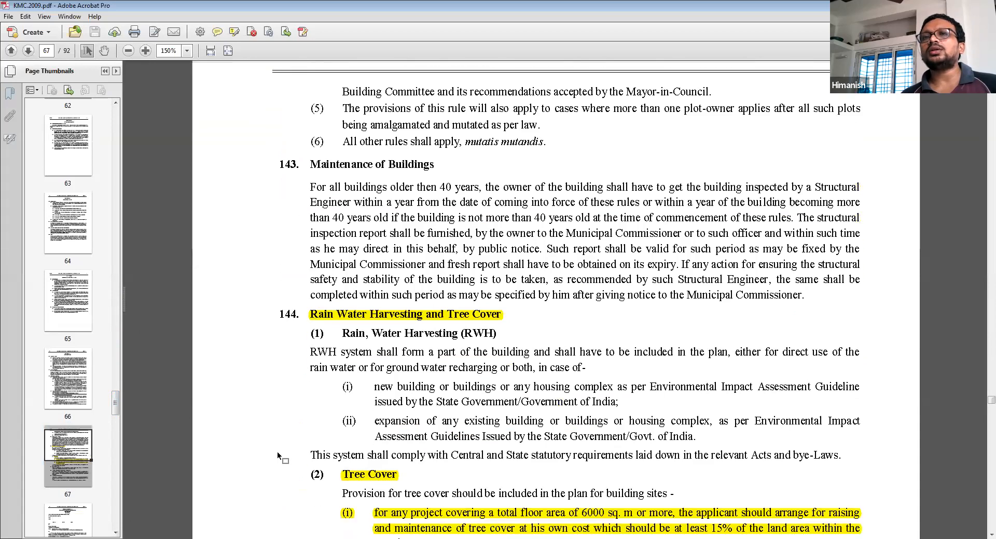
{"action": "scroll", "coordinate": [277, 451], "scroll_direction": "down", "scroll_amount": 3}
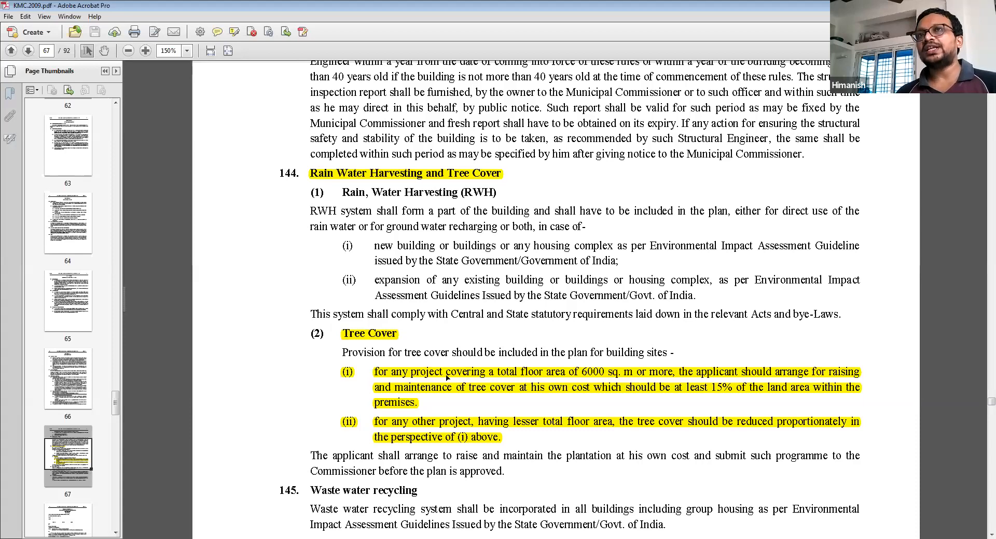
{"action": "scroll", "coordinate": [559, 387], "scroll_direction": "down", "scroll_amount": 4}
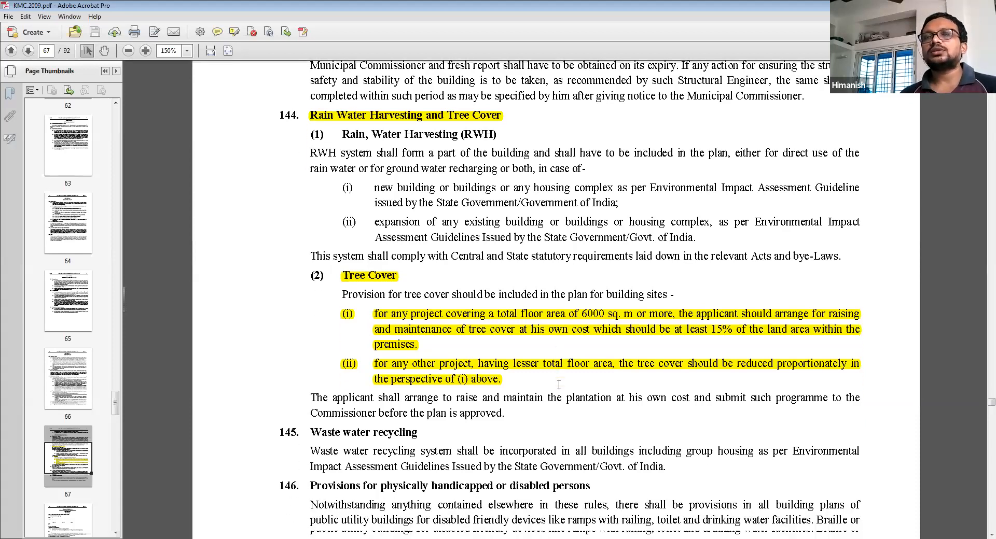
{"action": "scroll", "coordinate": [559, 385], "scroll_direction": "down", "scroll_amount": 2}
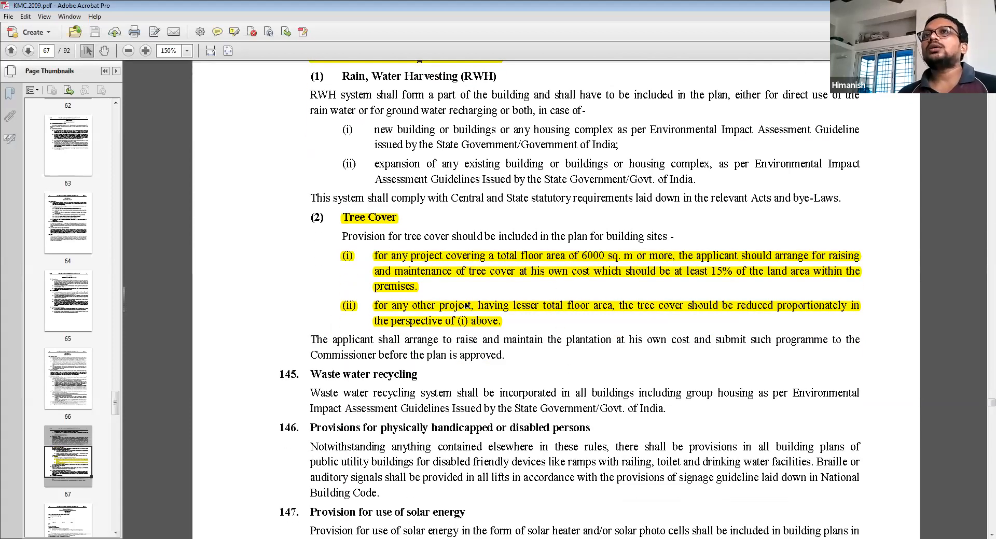
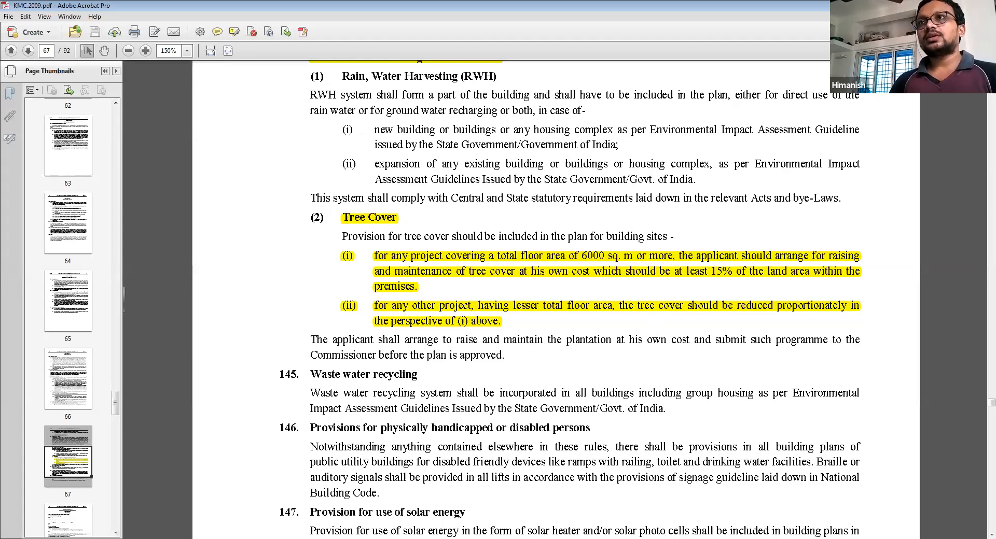
Step: Switch to Calculator and multiply the total constructed area 175.667 by 0.0025 to get the required tree cover percentage
{"action": "key", "text": "alt+Tab"}
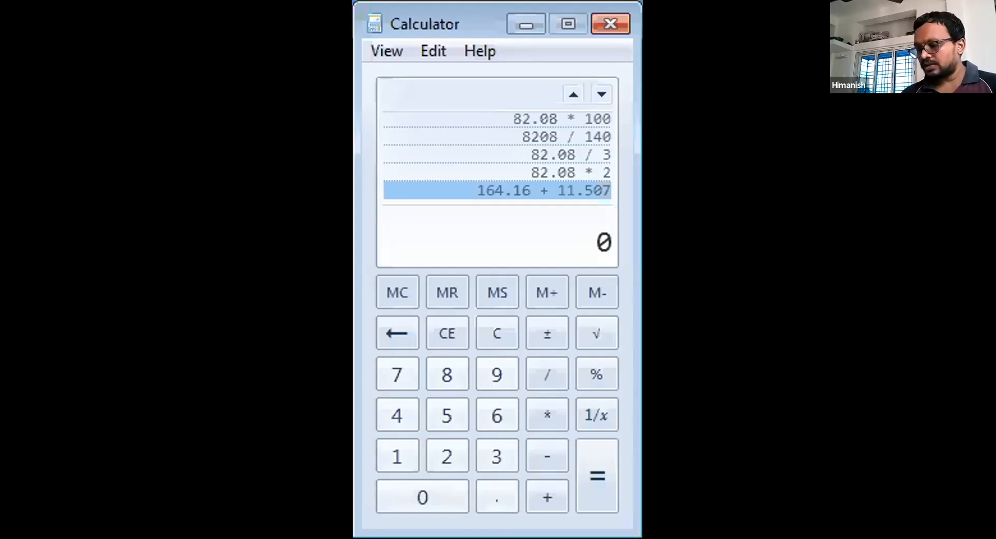
{"action": "type", "text": "1"}
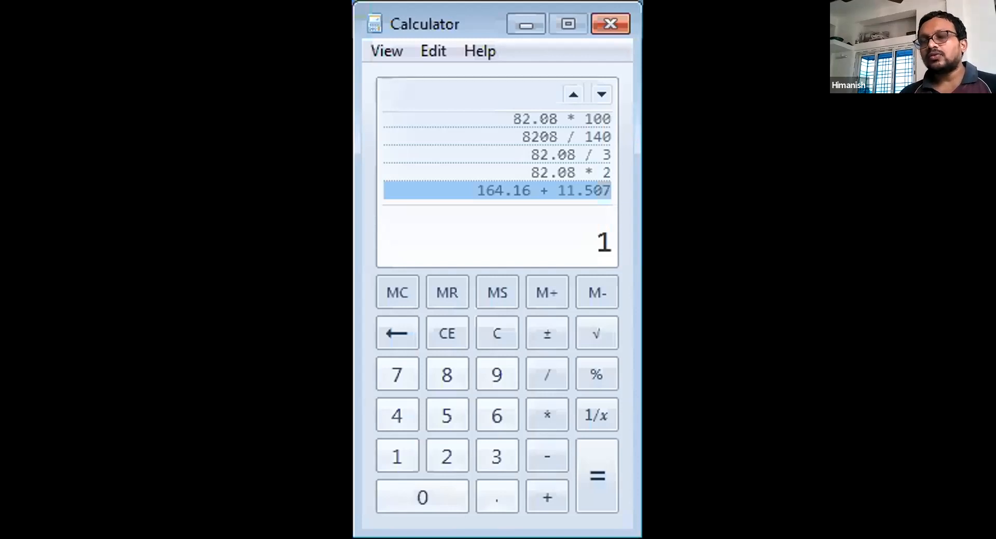
{"action": "type", "text": "75"}
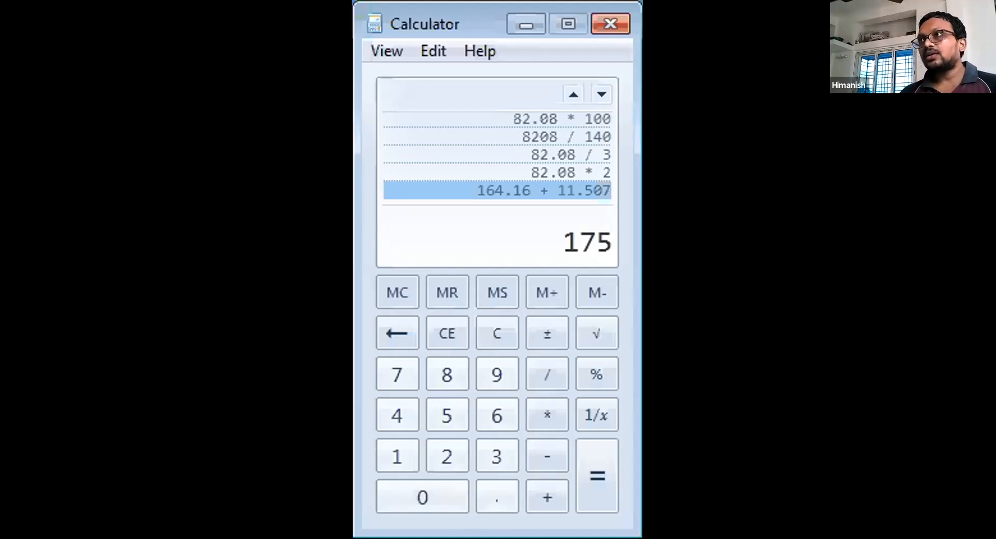
{"action": "type", "text": ".66"}
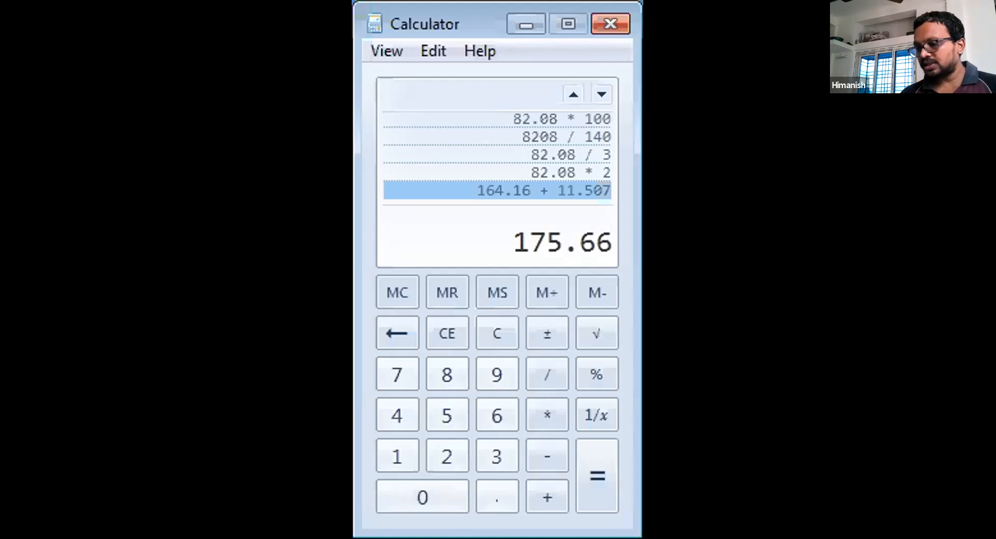
{"action": "type", "text": "7*"}
{"action": "type", "text": "0.002"}
{"action": "type", "text": "85"}
{"action": "key", "text": "BackSpace"}
{"action": "key", "text": "BackSpace"}
{"action": "type", "text": "5"}
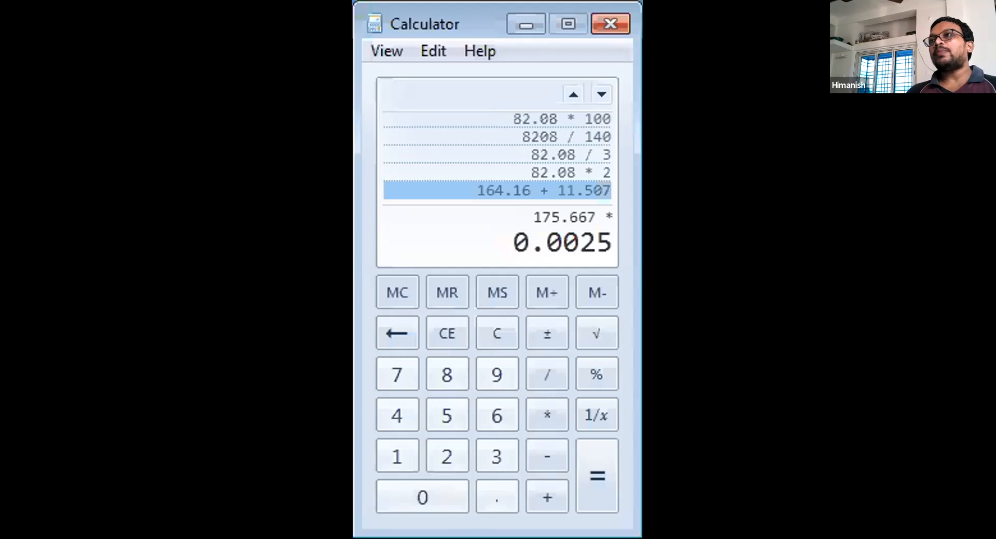
{"action": "key", "text": "Return"}
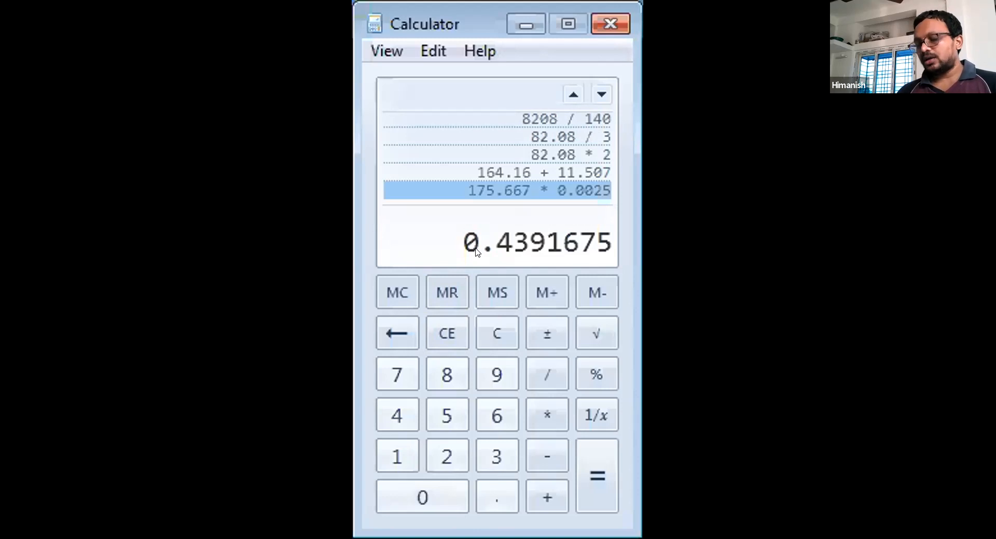
Step: Calculate the required tree cover area as 140 * 0.439 / 100 and review both tree cover calculations in the history
{"action": "type", "text": "140"}
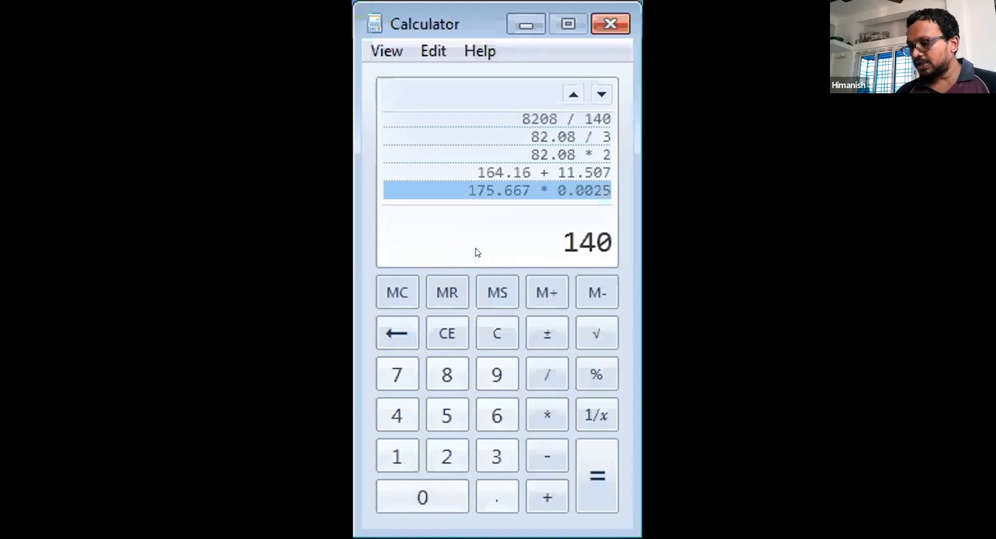
{"action": "key", "text": "asterisk"}
{"action": "type", "text": "."}
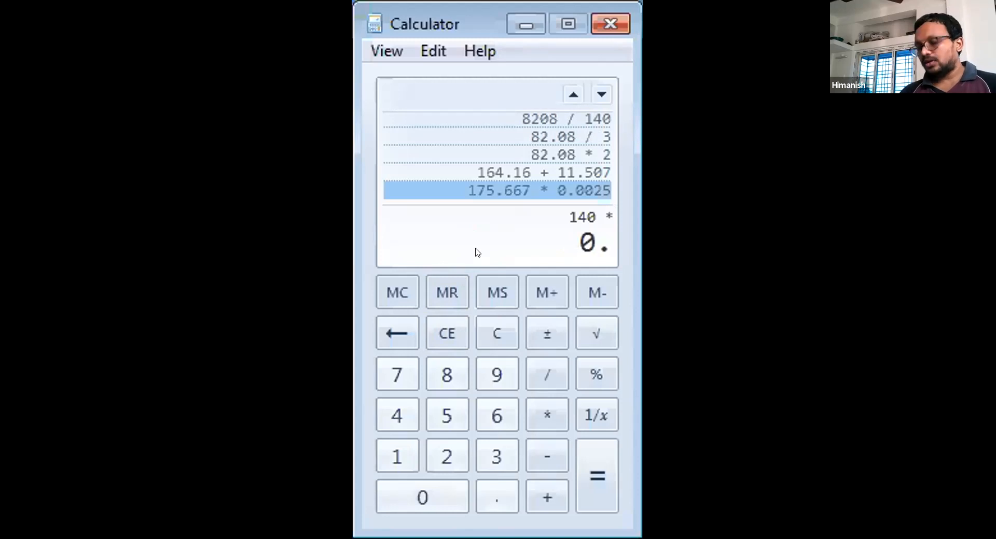
{"action": "type", "text": "4"}
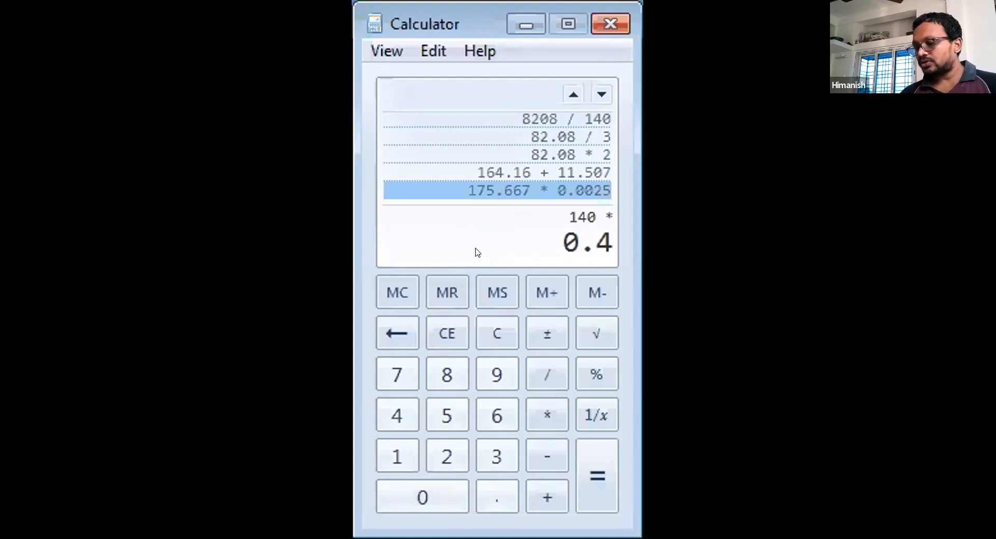
{"action": "type", "text": "39"}
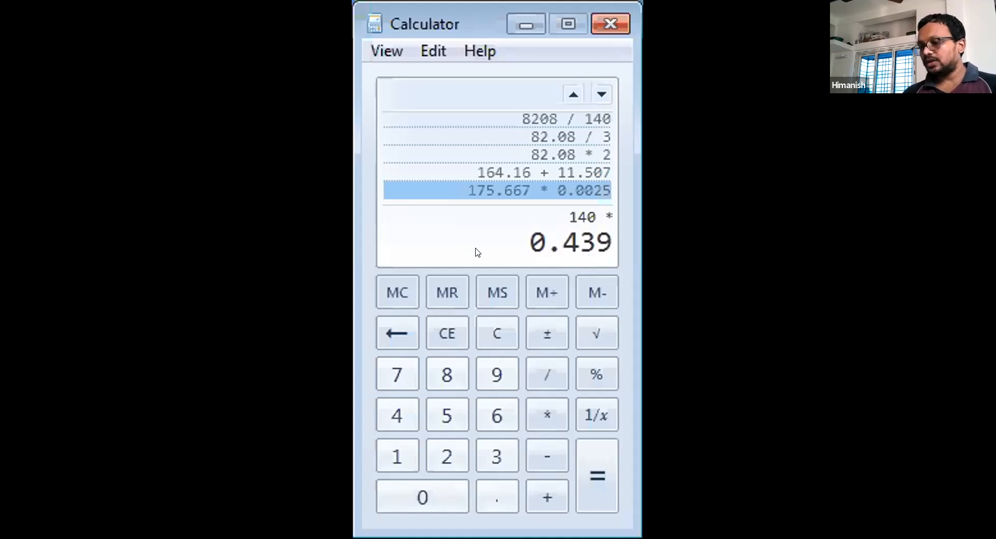
{"action": "key", "text": "slash"}
{"action": "type", "text": "100"}
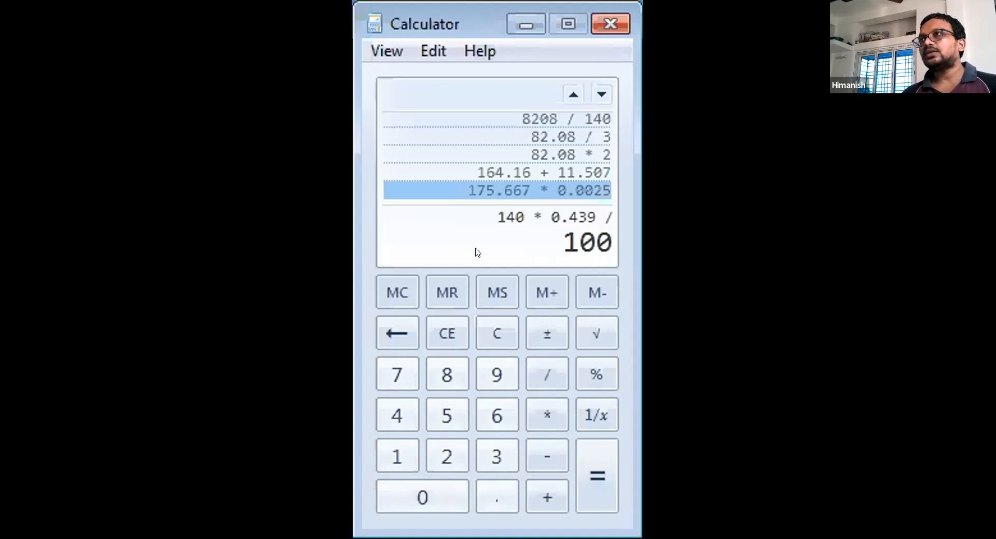
{"action": "key", "text": "Return"}
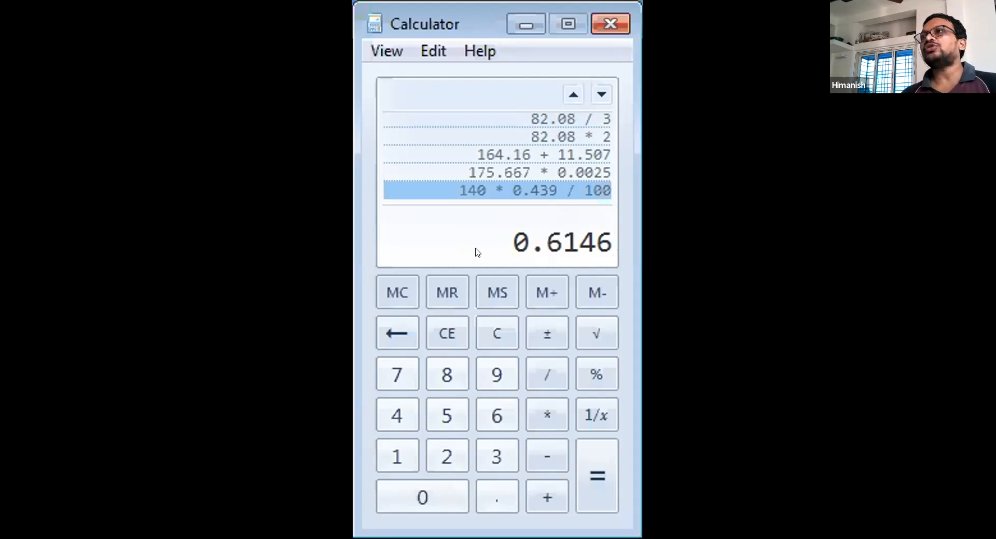
{"action": "left_click", "coordinate": [519, 172]}
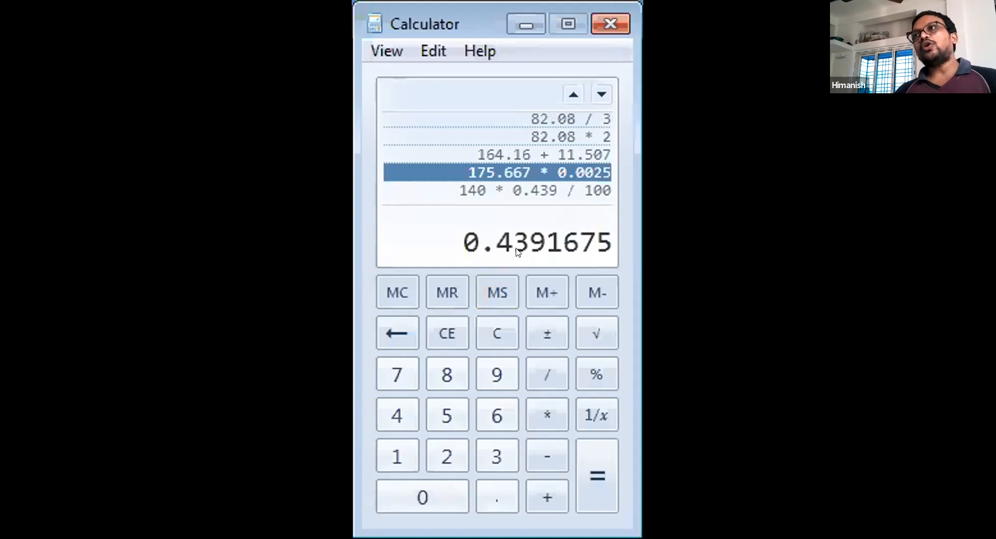
{"action": "left_click", "coordinate": [539, 190]}
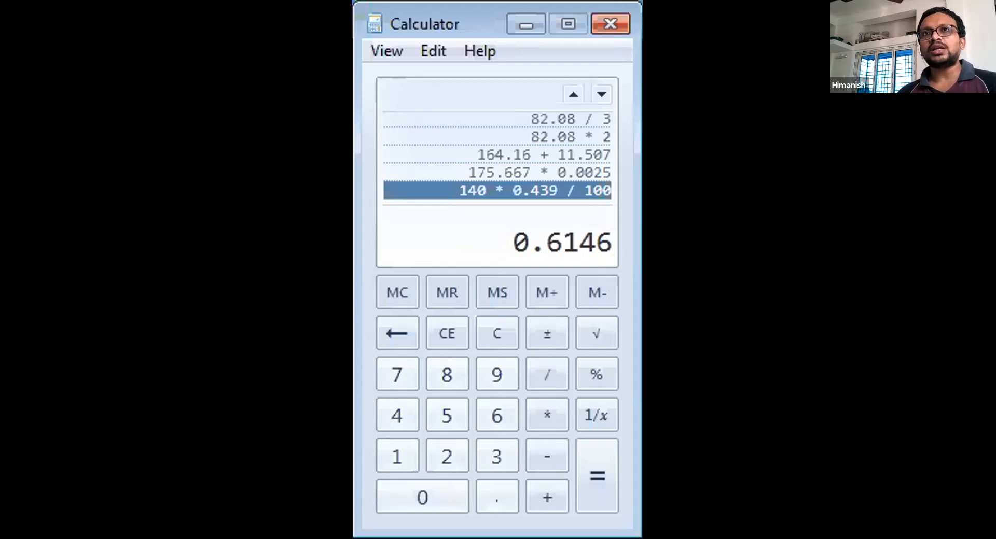
Step: Return to the AutoCAD area statement and set the REQUIRED TREE COVER value to 0.615
{"action": "left_click", "coordinate": [456, 340]}
{"action": "mouse_move", "coordinate": [394, 383]}
{"action": "middle_mouse_down"}
{"action": "mouse_move", "coordinate": [407, 351]}
{"action": "mouse_move", "coordinate": [403, 366]}
{"action": "middle_mouse_up"}
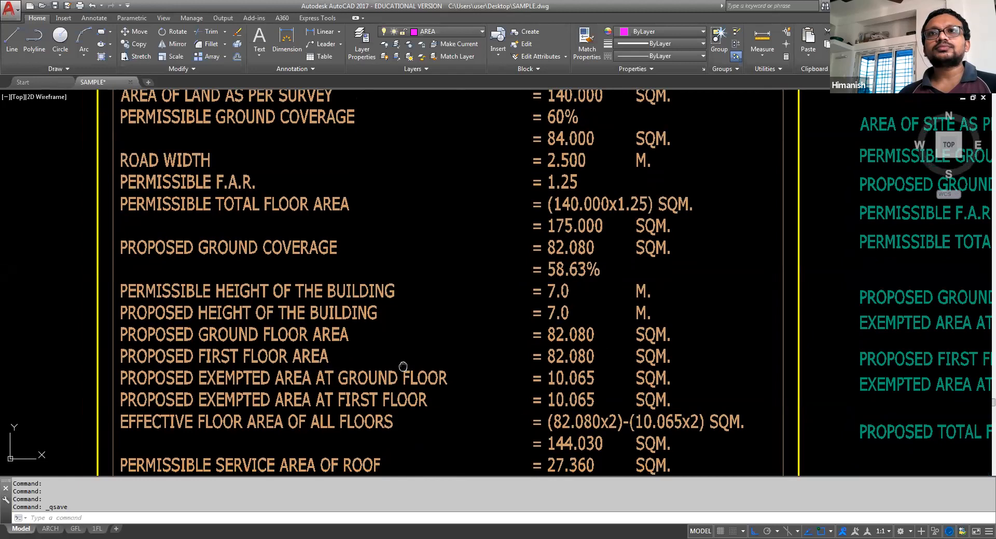
{"action": "middle_click_drag", "start_coordinate": [404, 478], "coordinate": [395, 306]}
{"action": "left_click", "coordinate": [313, 380]}
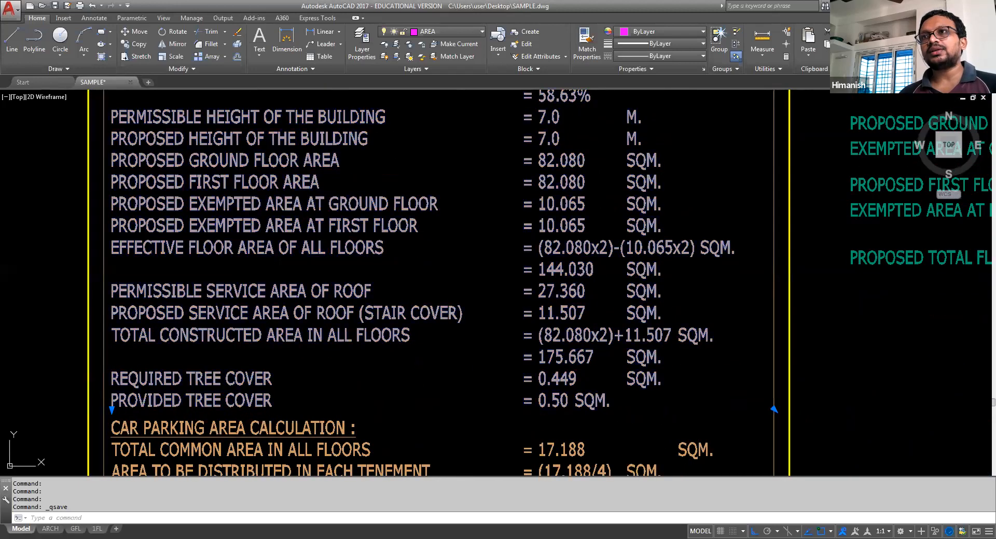
{"action": "double_click", "coordinate": [568, 380]}
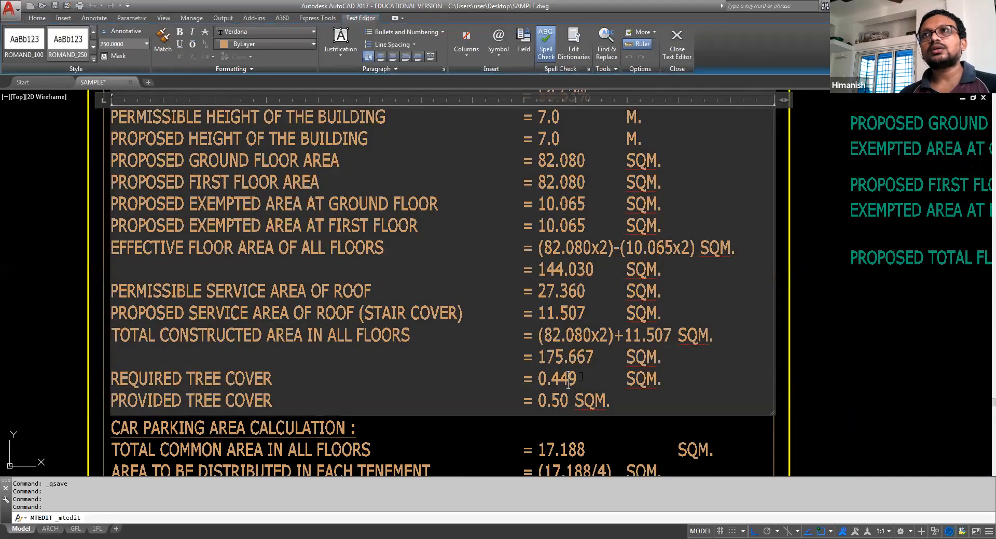
{"action": "key", "text": "Right"}
{"action": "key", "text": "shift+Left"}
{"action": "key", "text": "shift+Left"}
{"action": "key", "text": "shift+Left"}
{"action": "key", "text": "shift+Left"}
{"action": "key", "text": "shift+Left"}
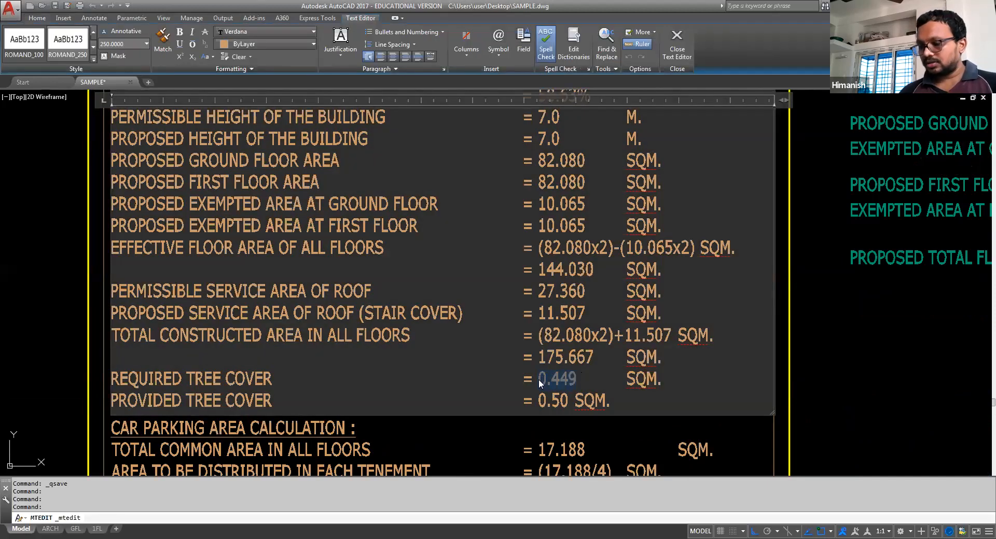
{"action": "type", "text": "0.615"}
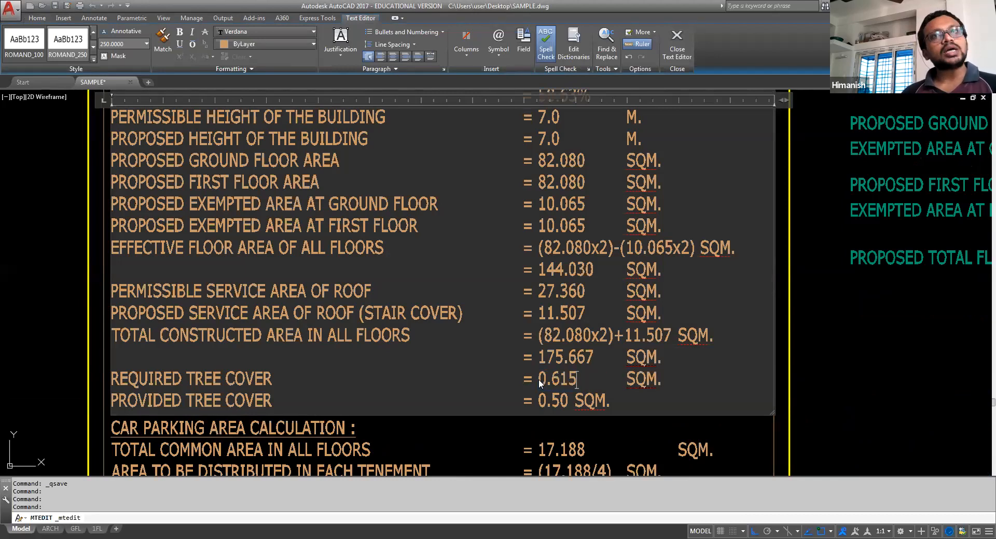
{"action": "left_click", "coordinate": [835, 357]}
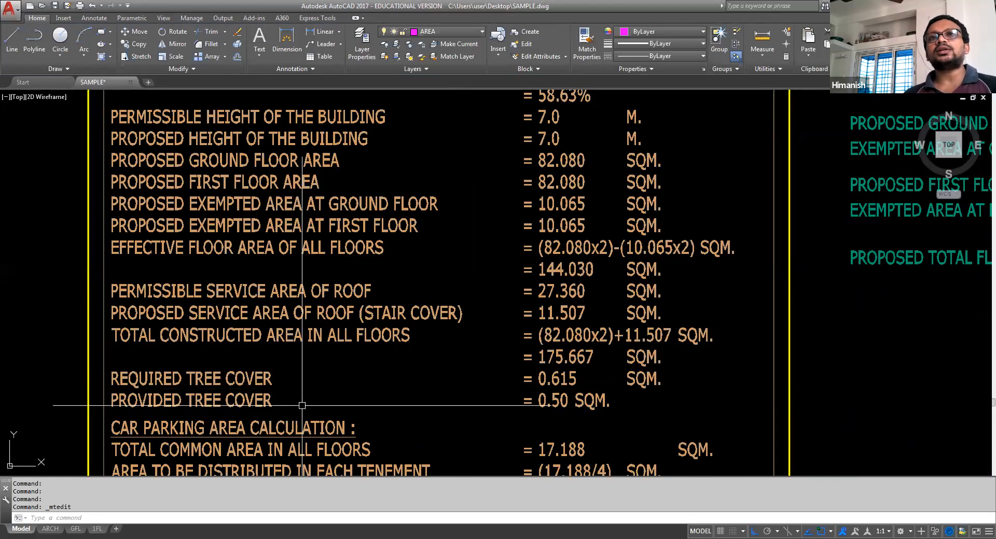
Step: Draw a 2000 by 1500 rectangle in the open space above the left bedroom of the proposed ground floor plan
{"action": "scroll", "coordinate": [302, 406], "scroll_direction": "down", "scroll_amount": 10}
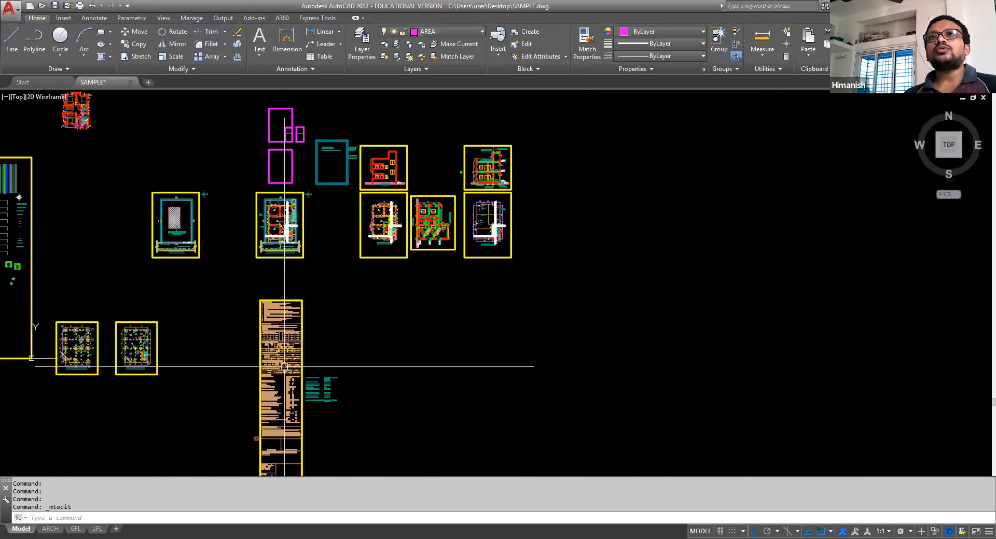
{"action": "scroll", "coordinate": [259, 261], "scroll_direction": "up", "scroll_amount": 10}
{"action": "mouse_move", "coordinate": [326, 233]}
{"action": "middle_mouse_down"}
{"action": "mouse_move", "coordinate": [362, 288]}
{"action": "mouse_move", "coordinate": [432, 322]}
{"action": "middle_mouse_up"}
{"action": "scroll", "coordinate": [287, 179], "scroll_direction": "up", "scroll_amount": 2}
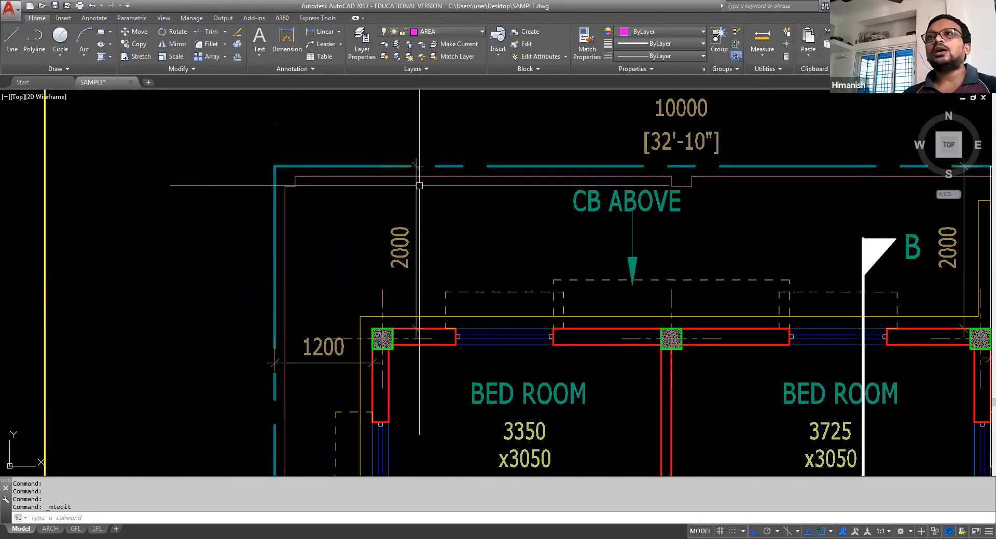
{"action": "scroll", "coordinate": [166, 286], "scroll_direction": "down", "scroll_amount": 3}
{"action": "scroll", "coordinate": [244, 248], "scroll_direction": "up", "scroll_amount": 3}
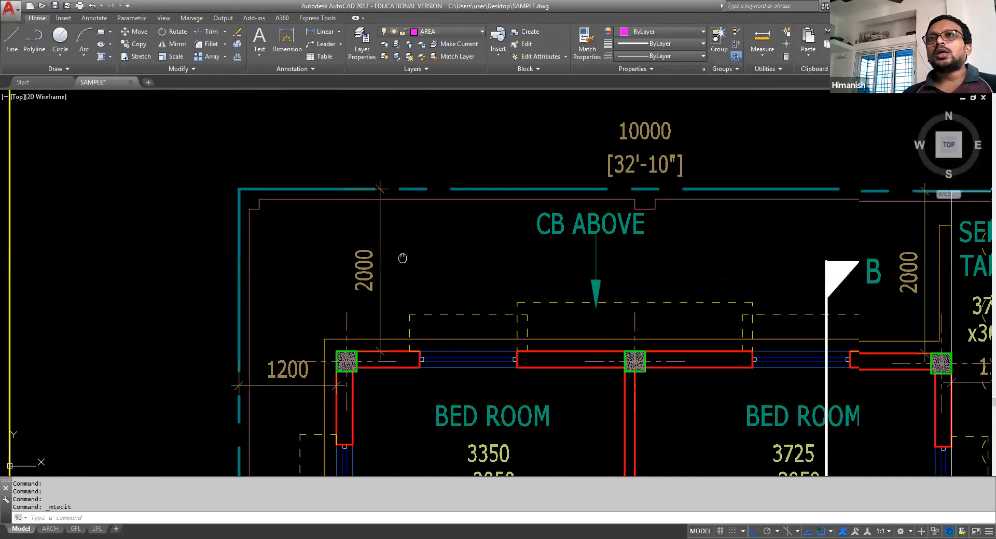
{"action": "middle_click_drag", "start_coordinate": [402, 258], "coordinate": [354, 279]}
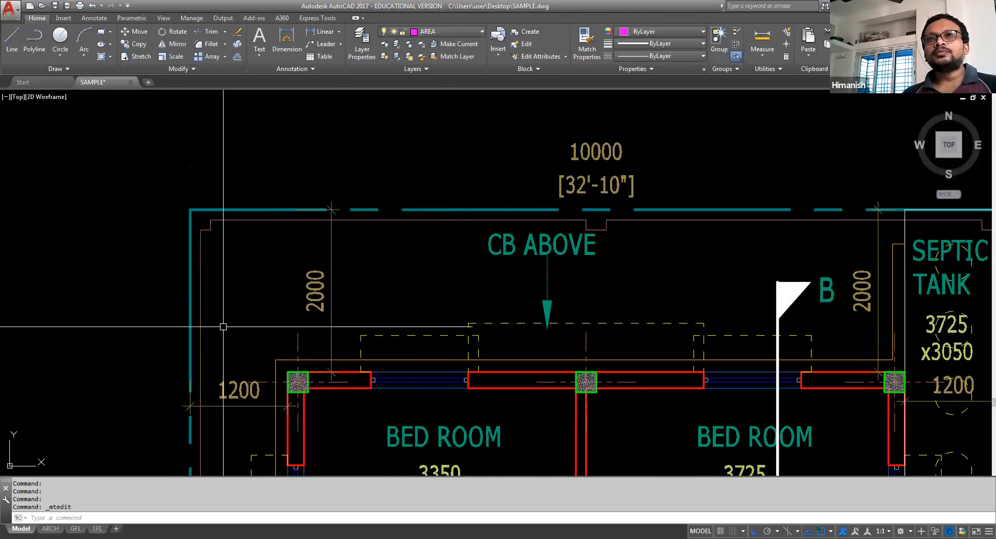
{"action": "key", "text": "Escape"}
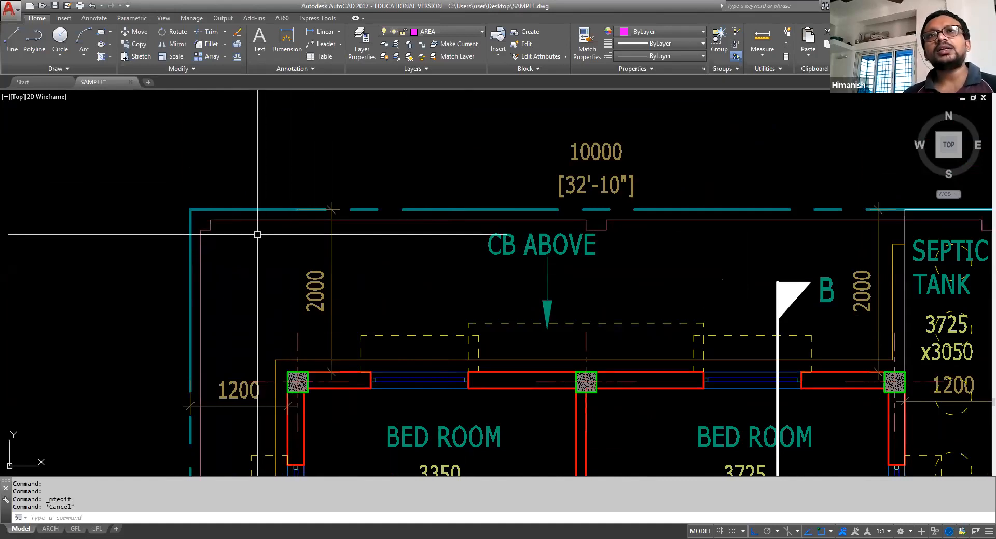
{"action": "type", "text": "rec"}
{"action": "key", "text": "Return"}
{"action": "left_click", "coordinate": [216, 351]}
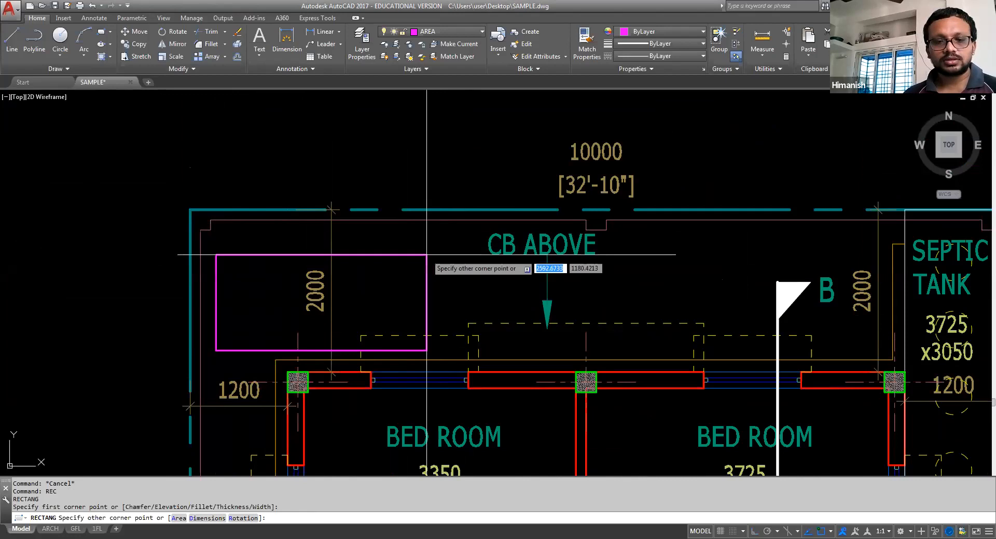
{"action": "type", "text": "@"}
{"action": "type", "text": "2000"}
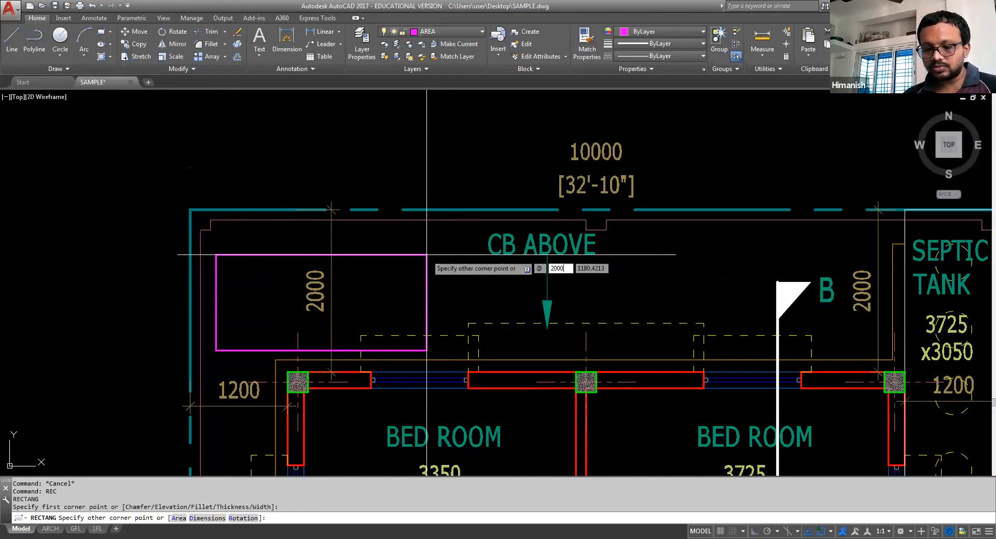
{"action": "key", "text": "Tab"}
{"action": "type", "text": "1500"}
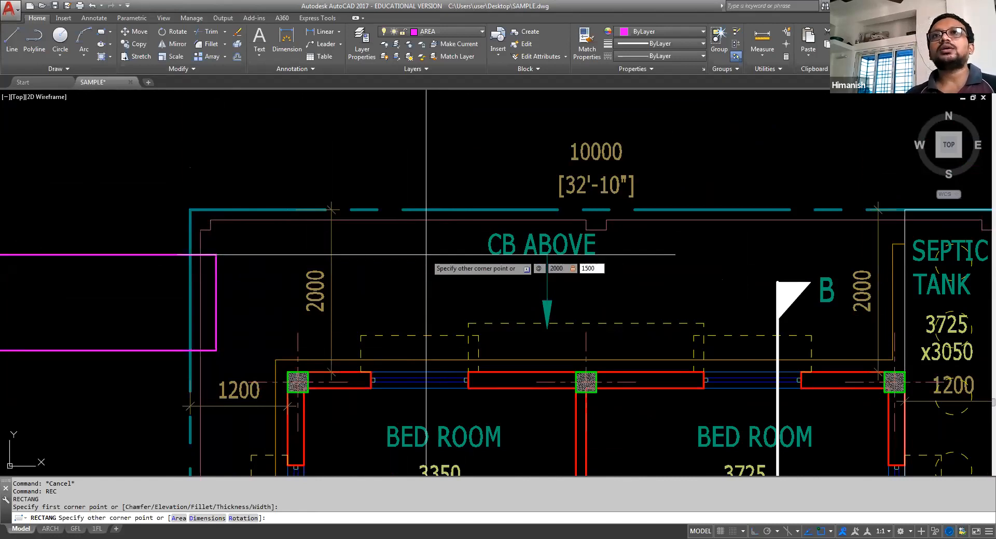
{"action": "key", "text": "Return"}
Step: Move the 2000 by 1500 rectangle a short distance to the right, farther from the plot's left boundary
{"action": "left_click", "coordinate": [378, 269]}
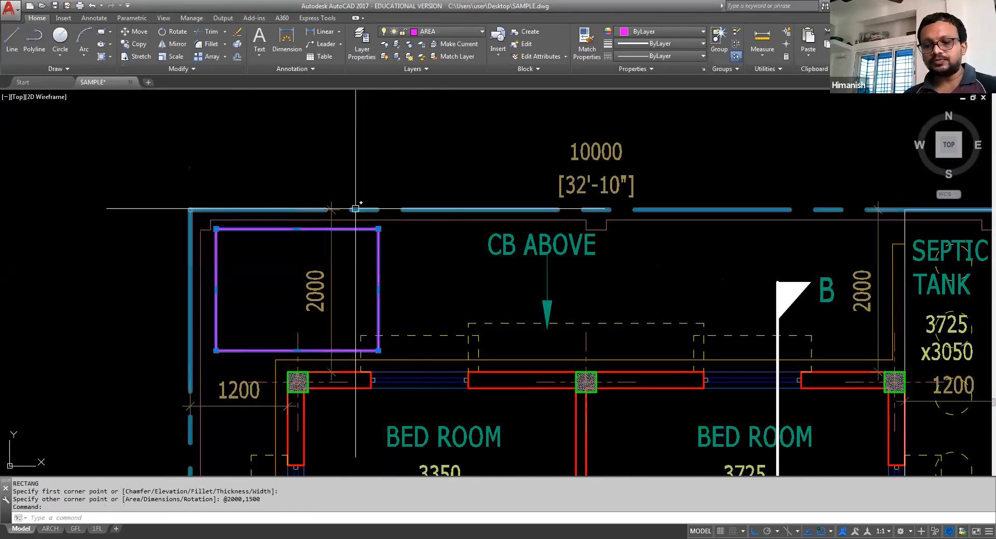
{"action": "type", "text": "m"}
{"action": "key", "text": "Return"}
{"action": "left_click", "coordinate": [305, 160]}
{"action": "left_click", "coordinate": [357, 149]}
{"action": "key", "text": "Escape"}
{"action": "key", "text": "Escape"}
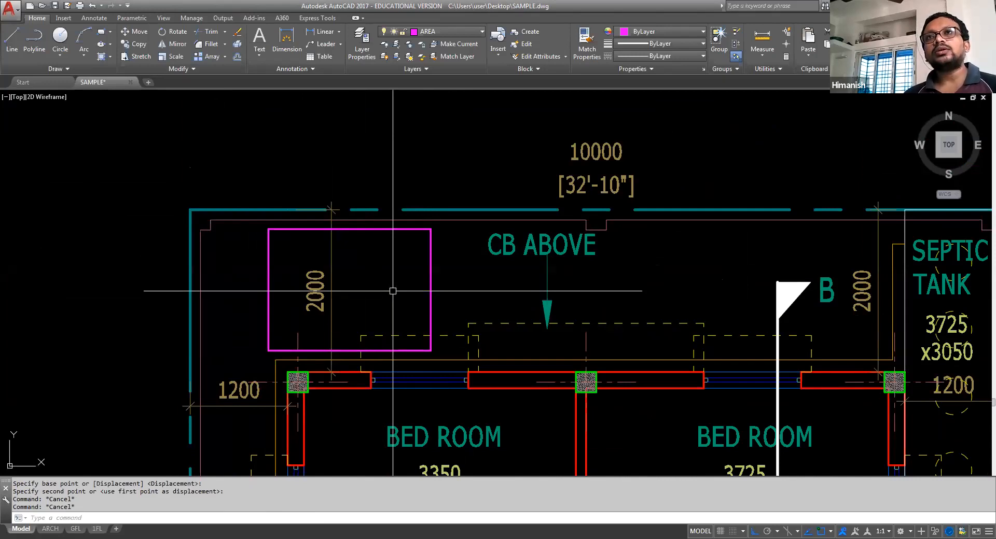
Step: Offset the tree cover rectangle 125 inward to form the inner edge of its border
{"action": "type", "text": "o"}
{"action": "key", "text": "Return"}
{"action": "type", "text": "125"}
{"action": "key", "text": "Return"}
{"action": "left_click", "coordinate": [396, 230]}
{"action": "left_click", "coordinate": [396, 273]}
{"action": "key", "text": "Return"}
Step: Assign both tree cover rectangles to the ELEVATION_0.18 layer and deselect them
{"action": "left_click", "coordinate": [450, 269]}
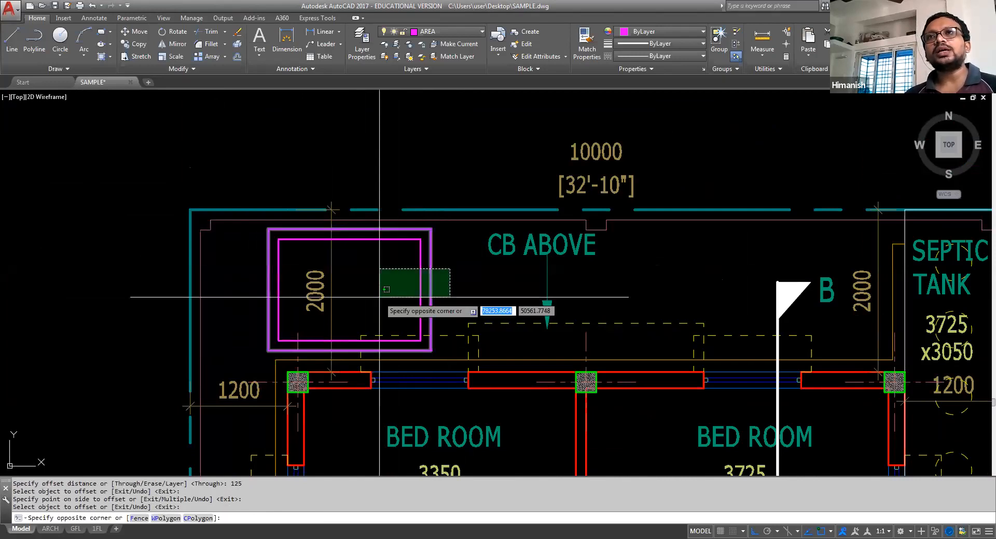
{"action": "left_click", "coordinate": [387, 290]}
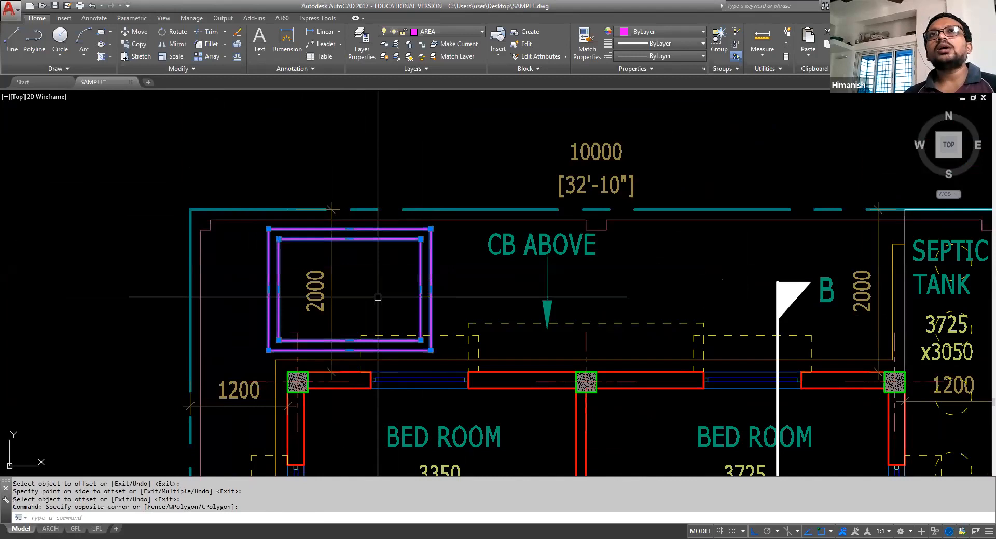
{"action": "left_click", "coordinate": [439, 32]}
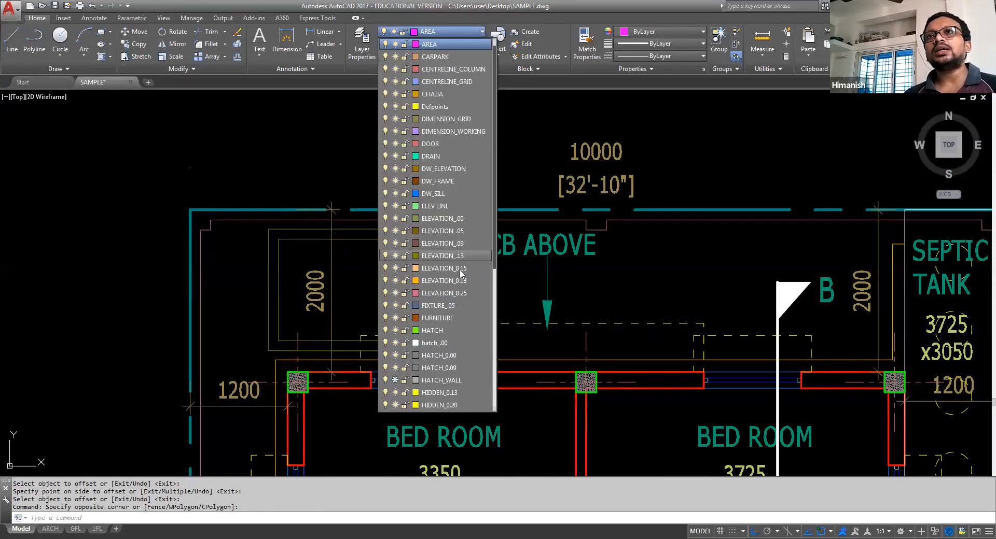
{"action": "left_click", "coordinate": [459, 281]}
{"action": "key", "text": "Escape"}
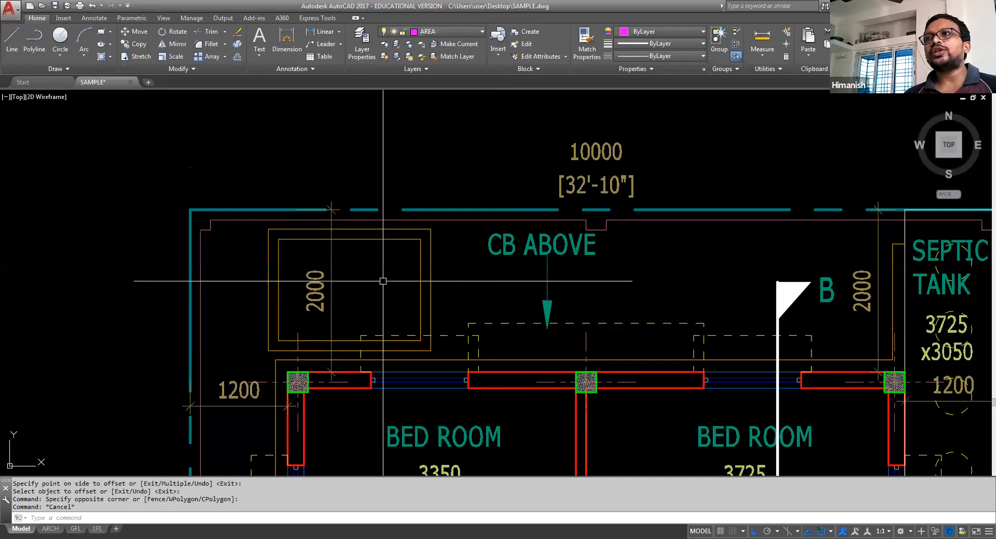
{"action": "scroll", "coordinate": [382, 281], "scroll_direction": "down", "scroll_amount": 2}
{"action": "scroll", "coordinate": [511, 198], "scroll_direction": "down", "scroll_amount": 3}
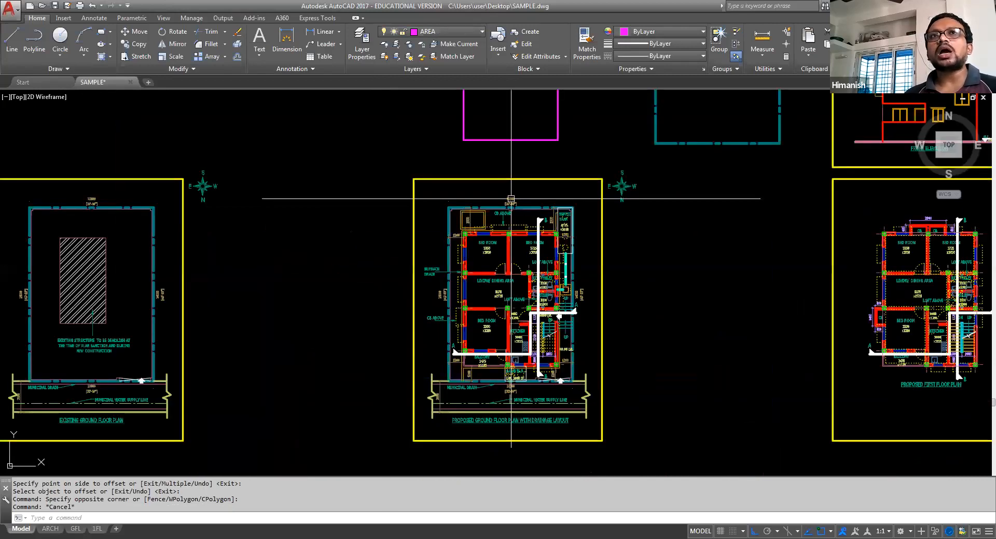
Step: Look through the block library sheet for a symbol for the tree cover area, and return to the tree cover rectangle on the ground floor plan
{"action": "scroll", "coordinate": [498, 298], "scroll_direction": "down", "scroll_amount": 2}
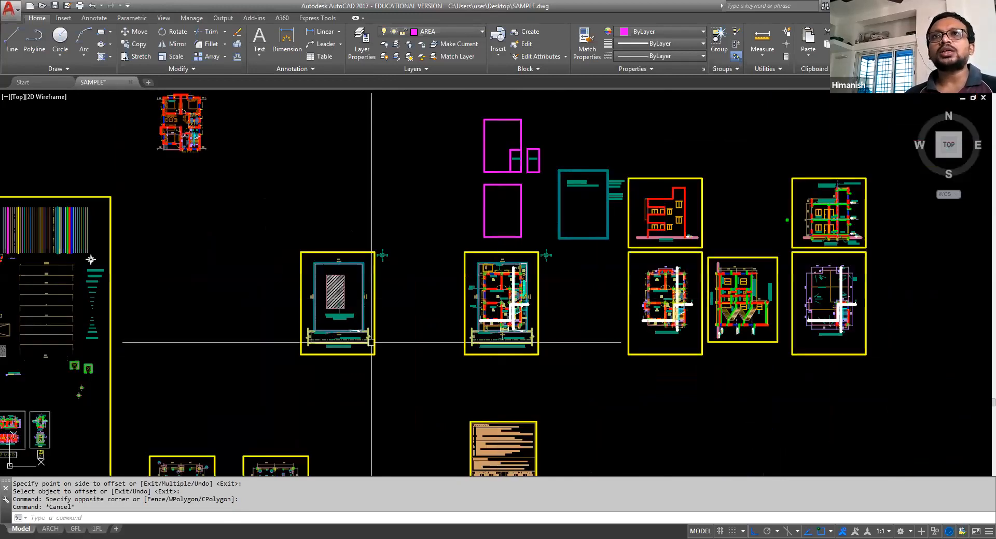
{"action": "middle_click_drag", "start_coordinate": [372, 343], "coordinate": [645, 290]}
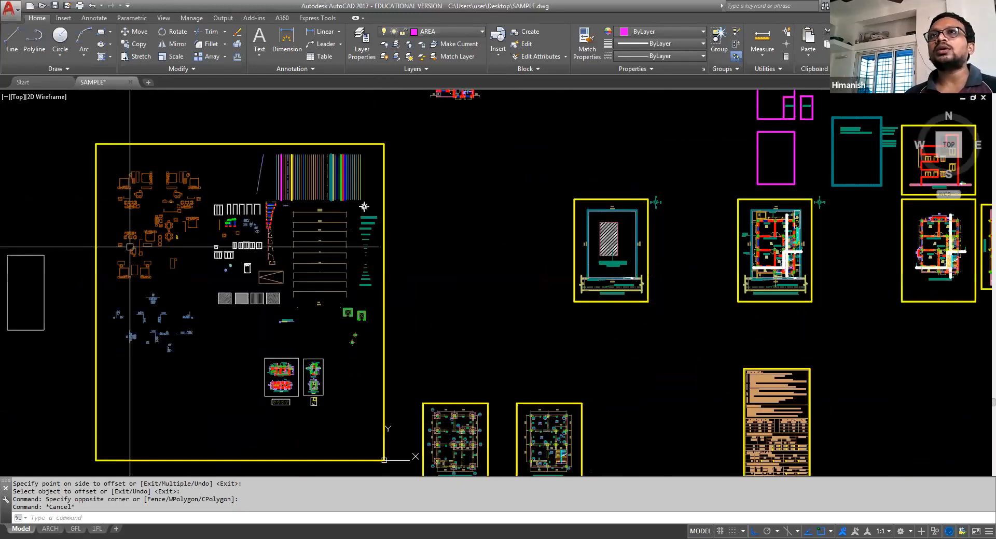
{"action": "scroll", "coordinate": [130, 247], "scroll_direction": "up", "scroll_amount": 2}
{"action": "mouse_move", "coordinate": [268, 243]}
{"action": "middle_mouse_down"}
{"action": "mouse_move", "coordinate": [276, 271]}
{"action": "mouse_move", "coordinate": [401, 219]}
{"action": "mouse_move", "coordinate": [421, 74]}
{"action": "middle_mouse_up"}
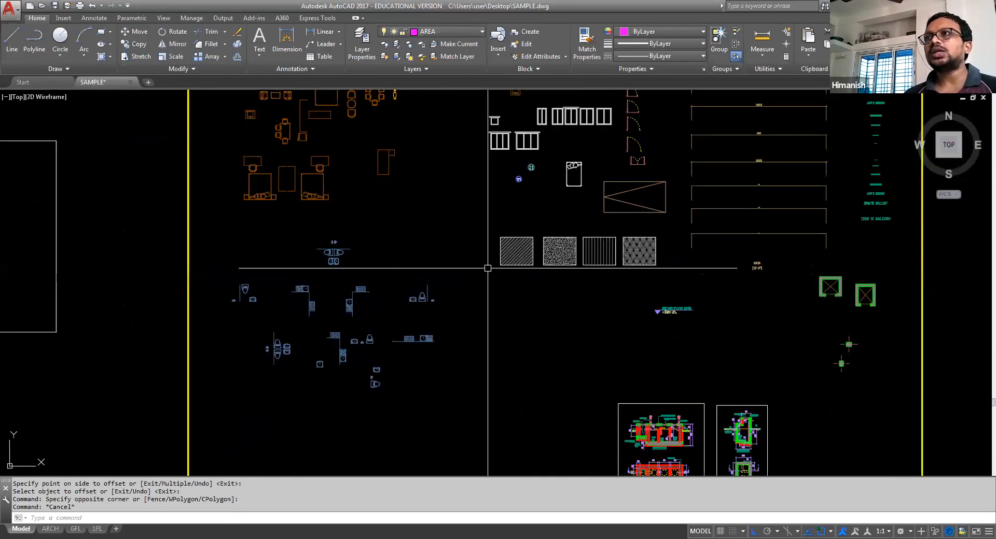
{"action": "middle_click_drag", "start_coordinate": [488, 268], "coordinate": [349, 210]}
{"action": "scroll", "coordinate": [349, 210], "scroll_direction": "down", "scroll_amount": 3}
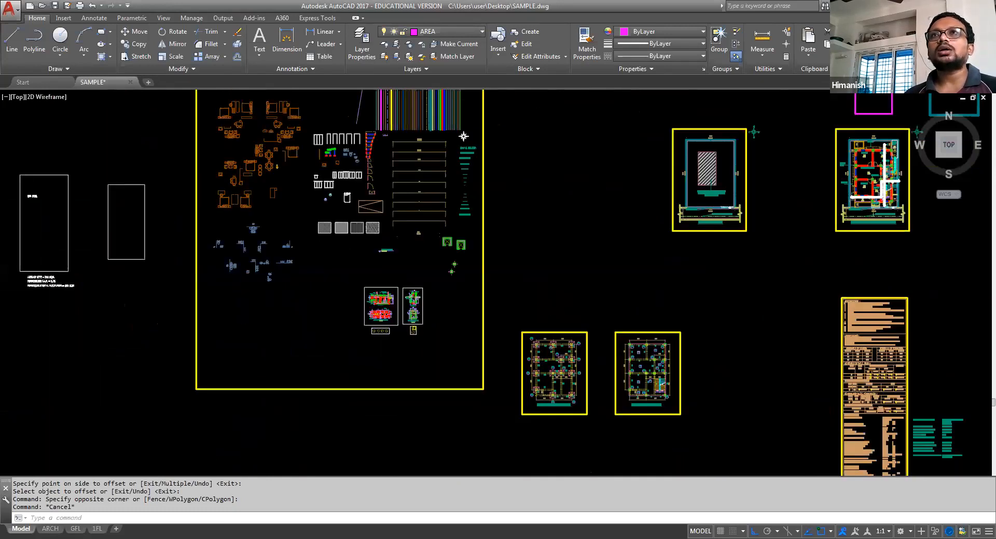
{"action": "scroll", "coordinate": [307, 259], "scroll_direction": "down", "scroll_amount": 4}
{"action": "scroll", "coordinate": [508, 196], "scroll_direction": "up", "scroll_amount": 2}
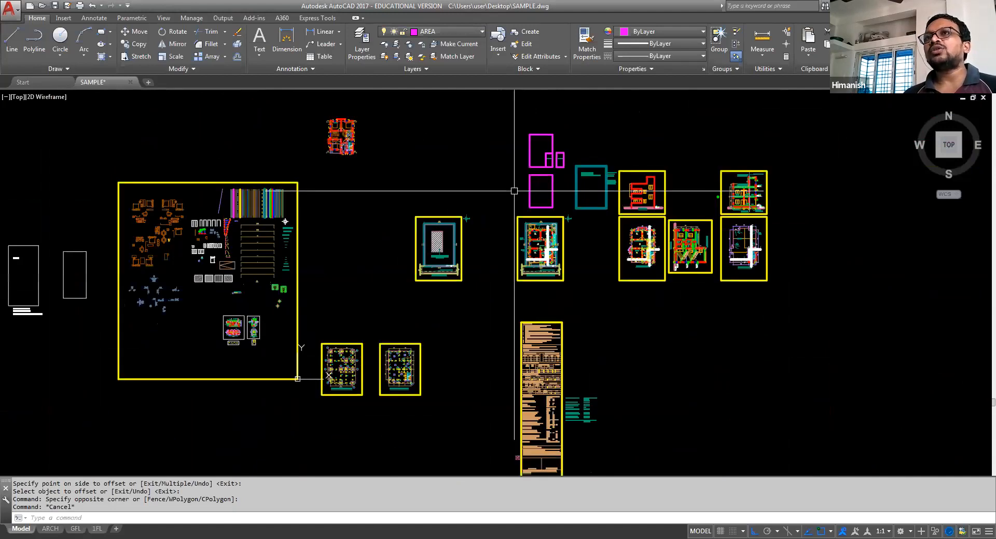
{"action": "scroll", "coordinate": [549, 223], "scroll_direction": "up", "scroll_amount": 5}
{"action": "scroll", "coordinate": [437, 276], "scroll_direction": "up", "scroll_amount": 2}
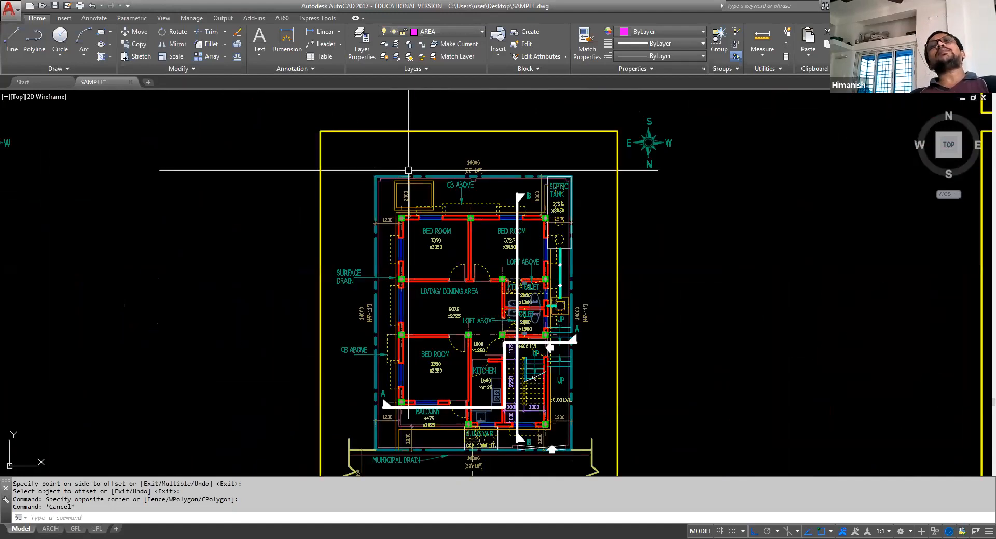
{"action": "scroll", "coordinate": [408, 172], "scroll_direction": "up", "scroll_amount": 5}
{"action": "middle_click_drag", "start_coordinate": [408, 259], "coordinate": [359, 252]}
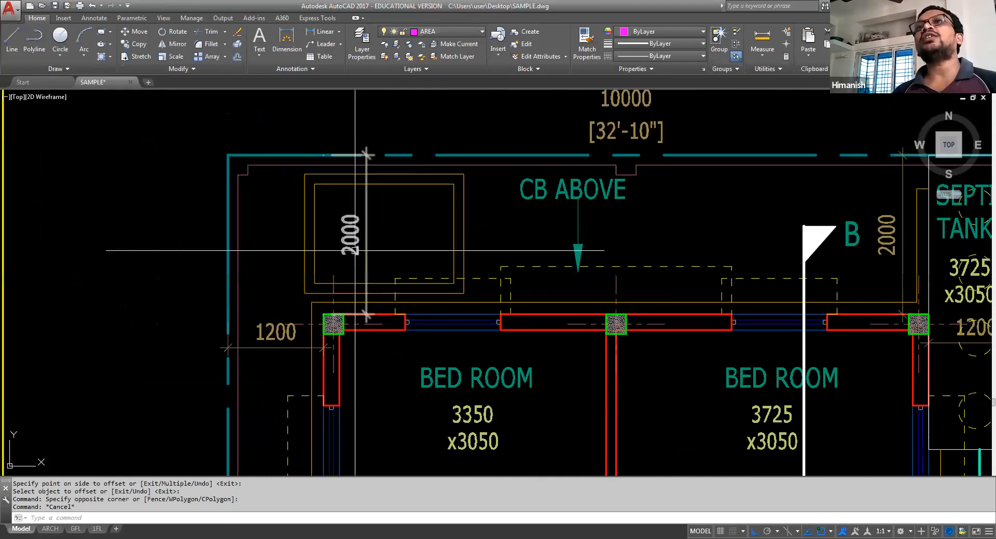
{"action": "middle_click_drag", "start_coordinate": [397, 251], "coordinate": [435, 232]}
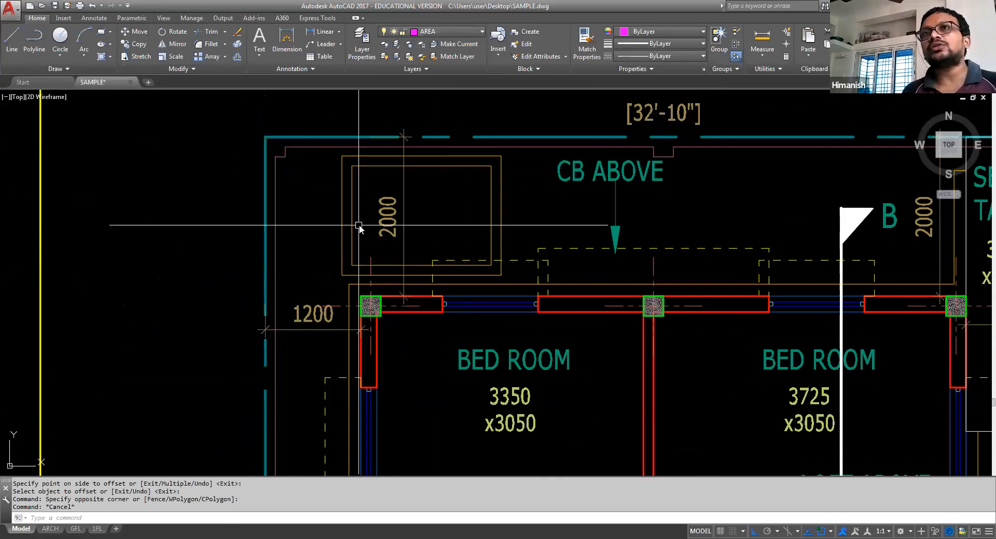
Step: Browse the AutoCAD 2017 program folders in DesignCenter for sample content, including Sample and Environments, and close it without inserting anything
{"action": "type", "text": "ADC"}
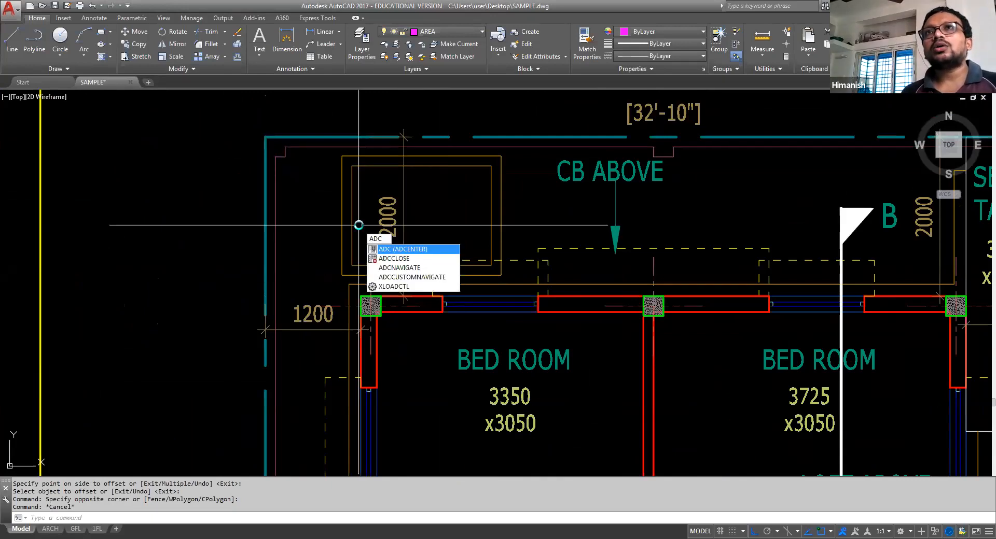
{"action": "key", "text": "Return"}
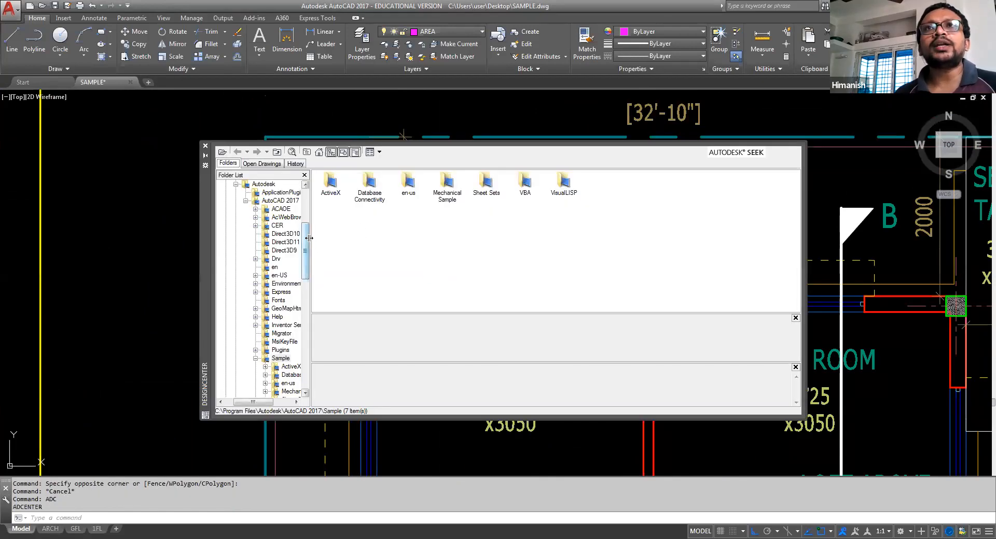
{"action": "left_click_drag", "start_coordinate": [310, 242], "coordinate": [397, 239]}
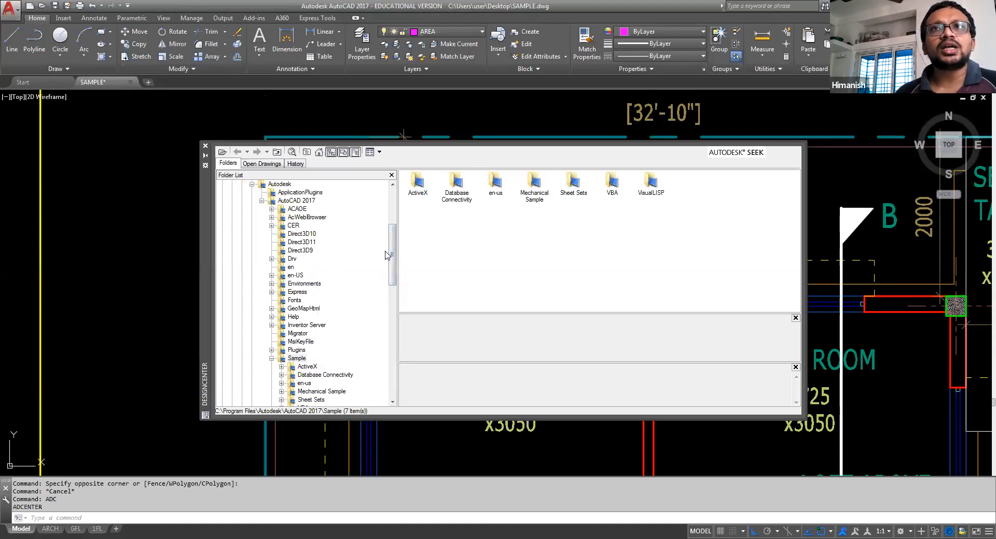
{"action": "left_click_drag", "start_coordinate": [396, 258], "coordinate": [397, 277]}
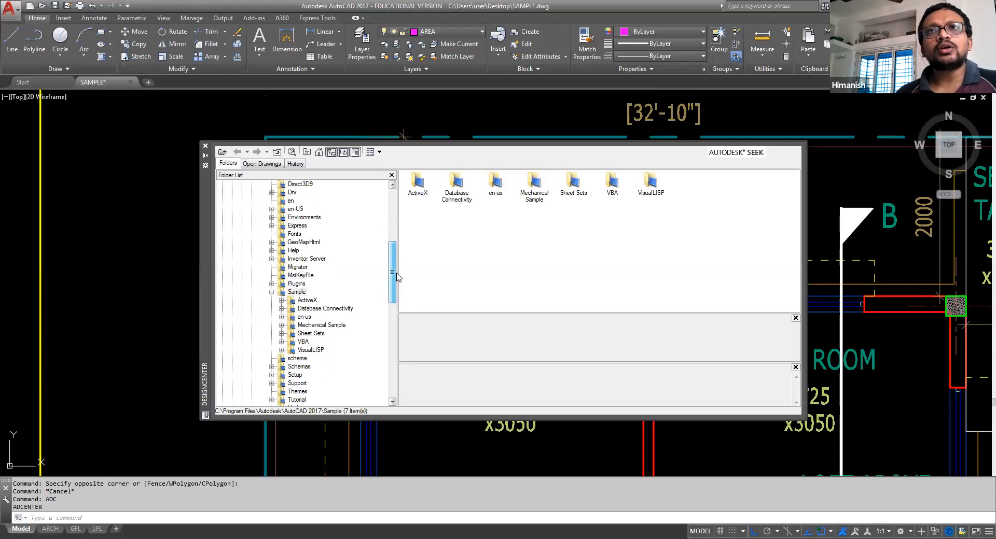
{"action": "mouse_move", "coordinate": [397, 277]}
{"action": "left_mouse_down"}
{"action": "mouse_move", "coordinate": [392, 254]}
{"action": "mouse_move", "coordinate": [395, 263]}
{"action": "left_mouse_up"}
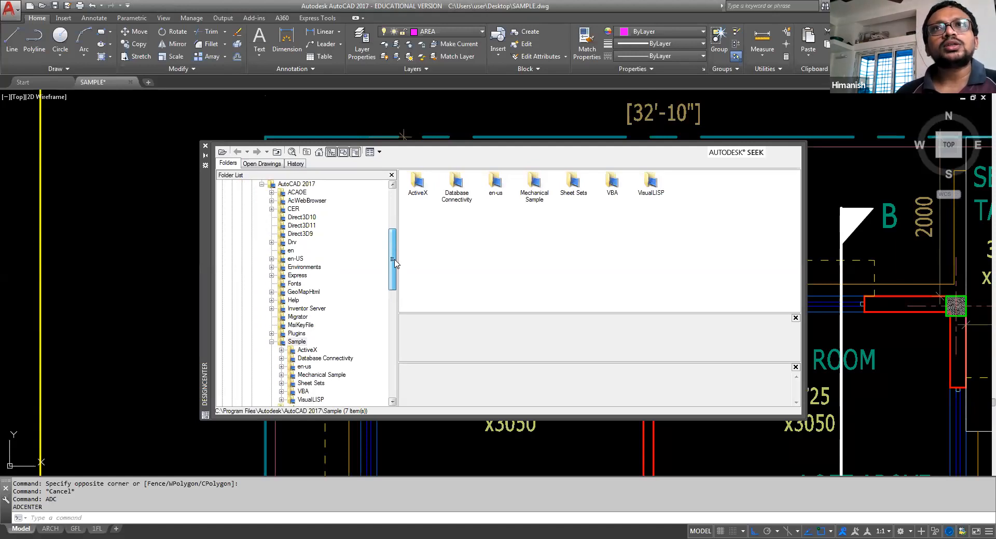
{"action": "left_click_drag", "start_coordinate": [394, 263], "coordinate": [394, 284]}
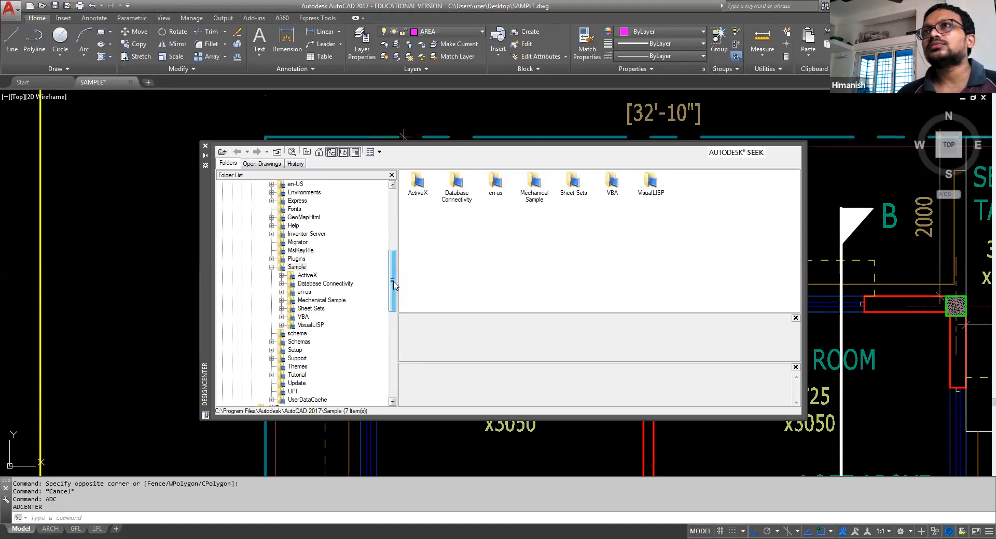
{"action": "left_click_drag", "start_coordinate": [393, 284], "coordinate": [394, 278]}
{"action": "left_click", "coordinate": [272, 218]}
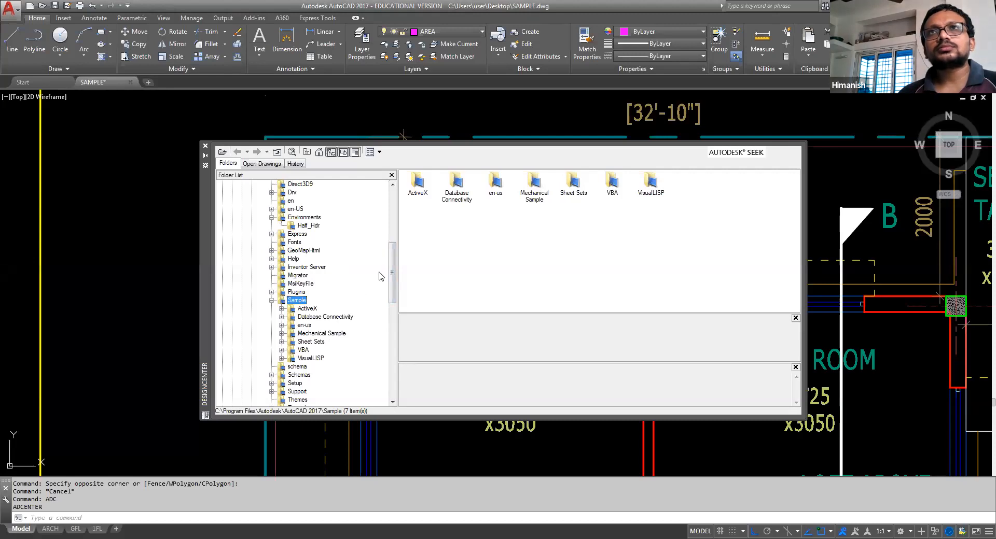
{"action": "left_click_drag", "start_coordinate": [393, 265], "coordinate": [390, 317]}
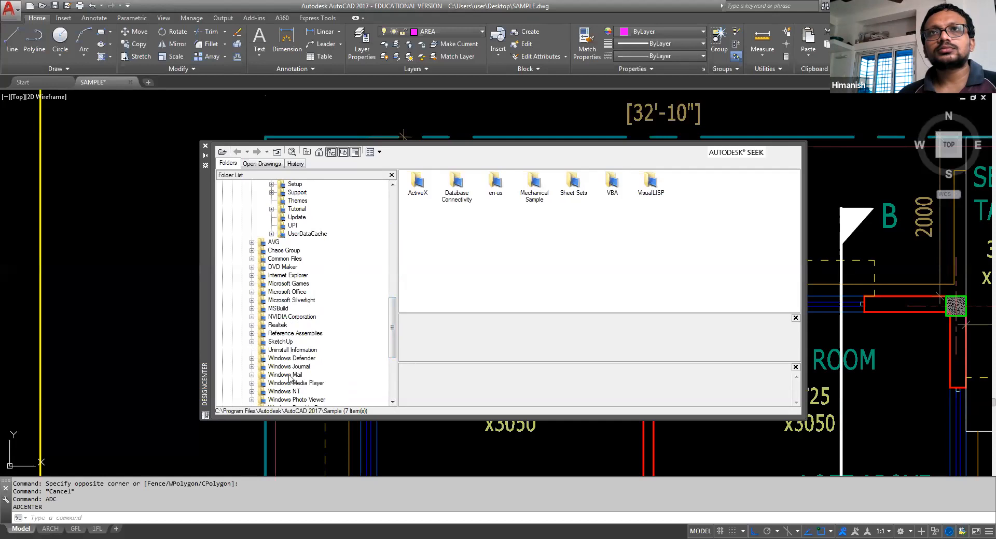
{"action": "left_click_drag", "start_coordinate": [392, 328], "coordinate": [395, 218]}
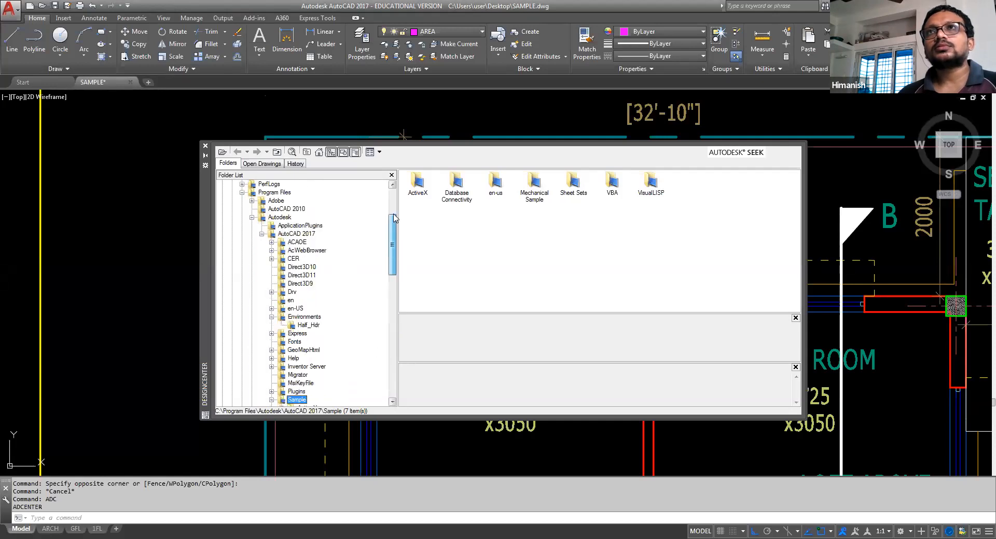
{"action": "scroll", "coordinate": [394, 218], "scroll_direction": "up", "scroll_amount": 4}
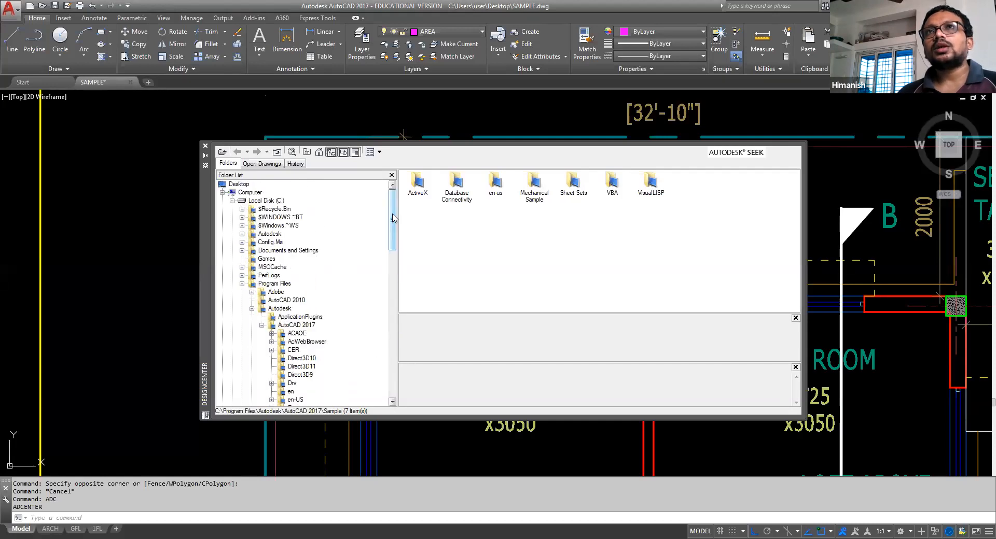
{"action": "left_click", "coordinate": [205, 148]}
{"action": "key", "text": "Escape"}
{"action": "key", "text": "Escape"}
{"action": "middle_click_drag", "start_coordinate": [434, 234], "coordinate": [445, 270]}
{"action": "key", "text": "Escape"}
{"action": "left_click", "coordinate": [452, 205]}
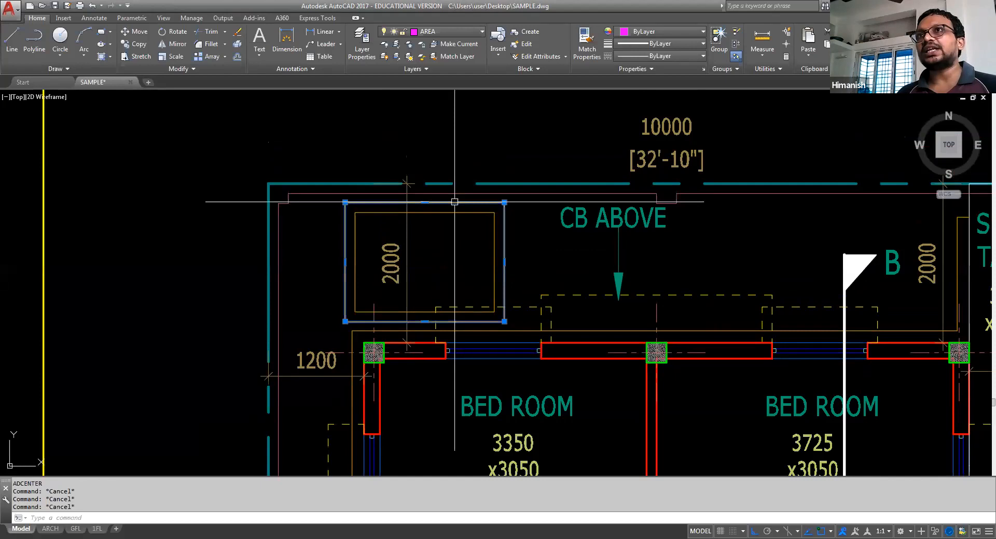
{"action": "key", "text": "Escape"}
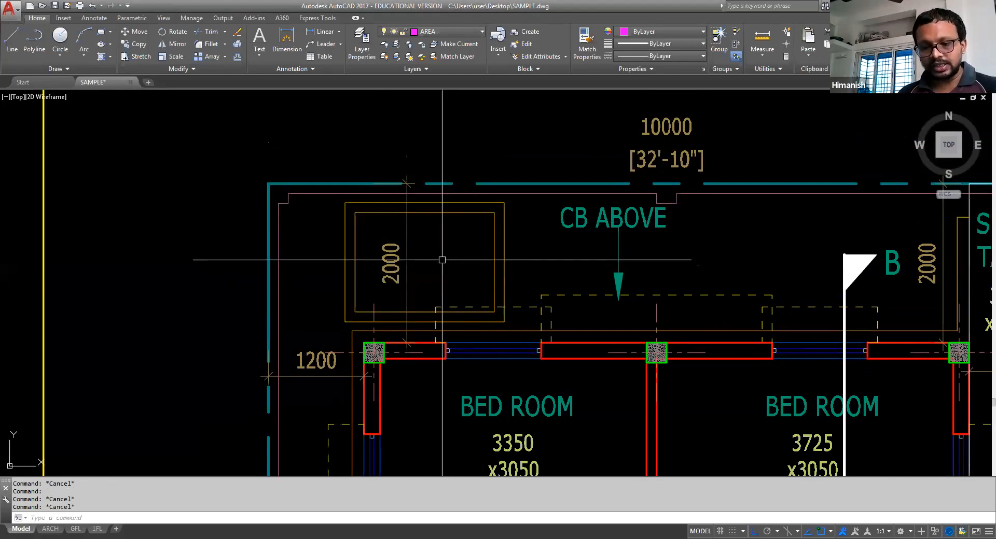
Step: Draw a vertical leader without text from inside the tree cover rectangle to just above the plot boundary
{"action": "type", "text": "LE"}
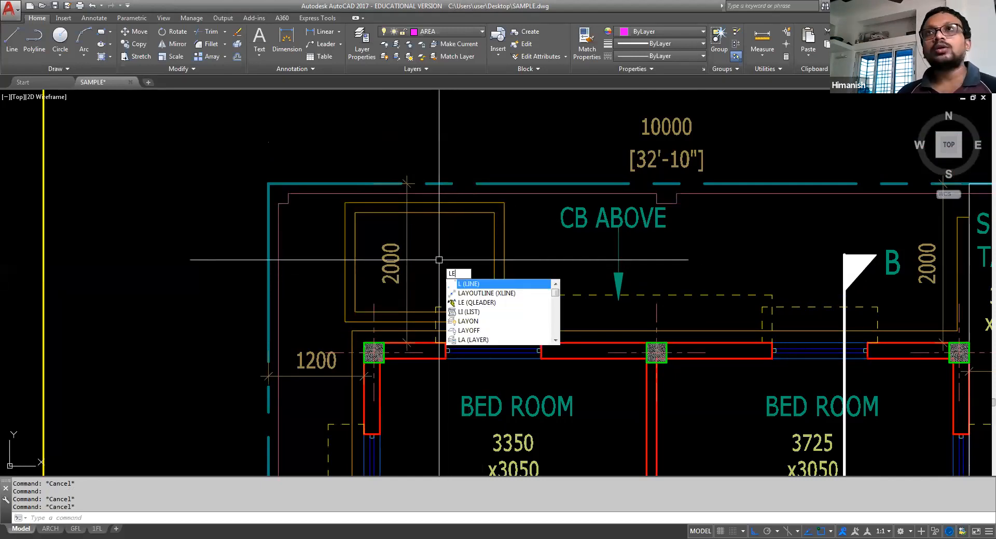
{"action": "key", "text": "Return"}
{"action": "left_click", "coordinate": [455, 221]}
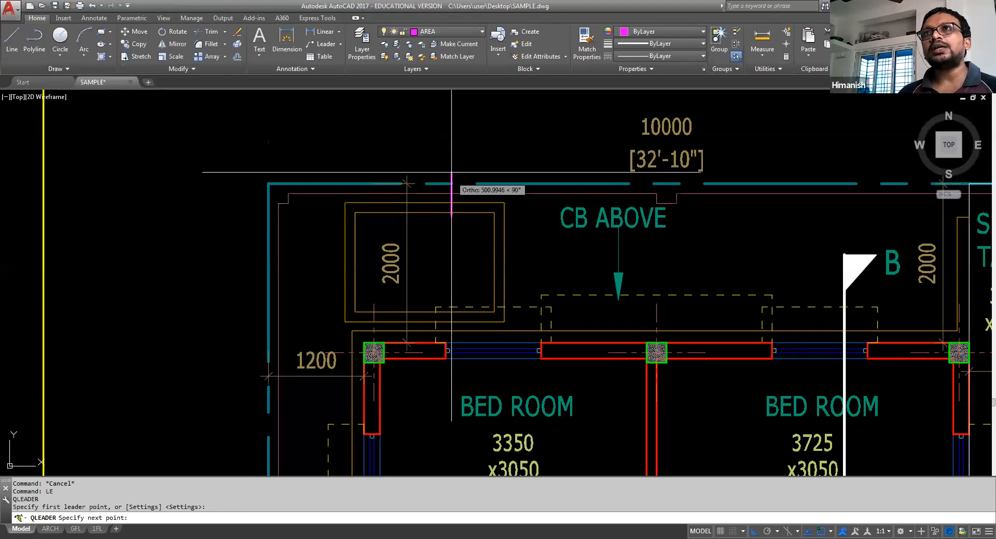
{"action": "left_click", "coordinate": [451, 142]}
{"action": "key", "text": "Escape"}
{"action": "key", "text": "Escape"}
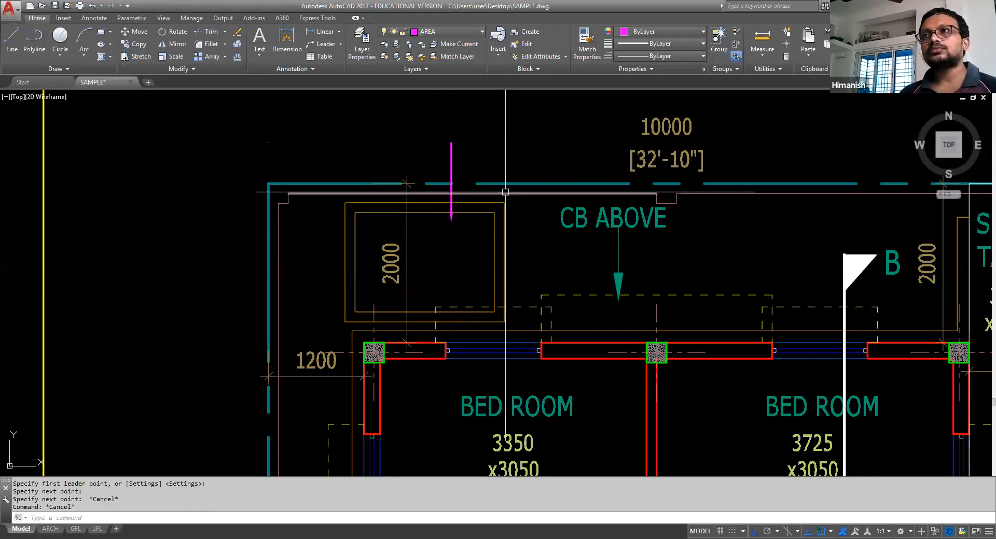
Step: Match the new tree cover leader's properties to the leader of the CB ABOVE label
{"action": "type", "text": "MA"}
{"action": "key", "text": "Return"}
{"action": "left_click", "coordinate": [618, 280]}
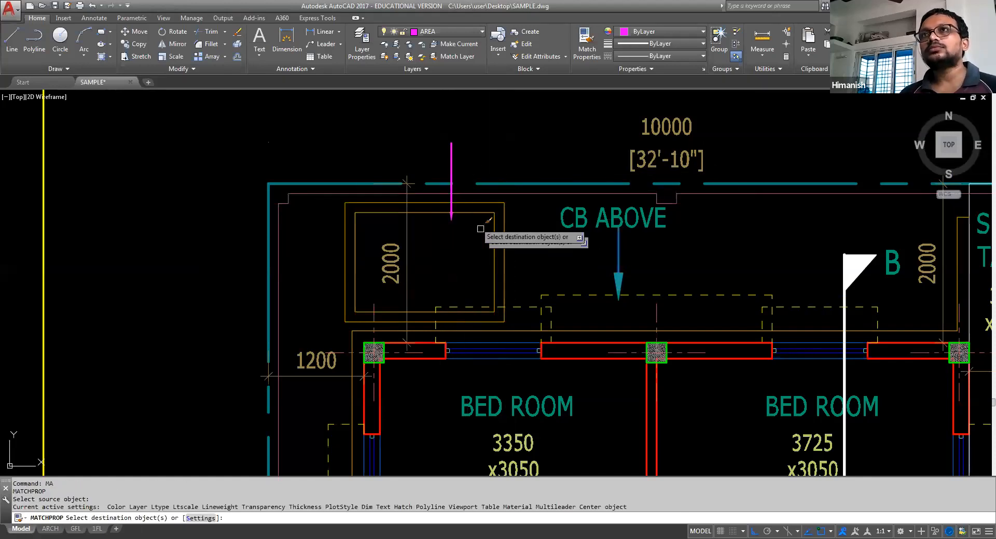
{"action": "left_click", "coordinate": [451, 156]}
{"action": "key", "text": "Return"}
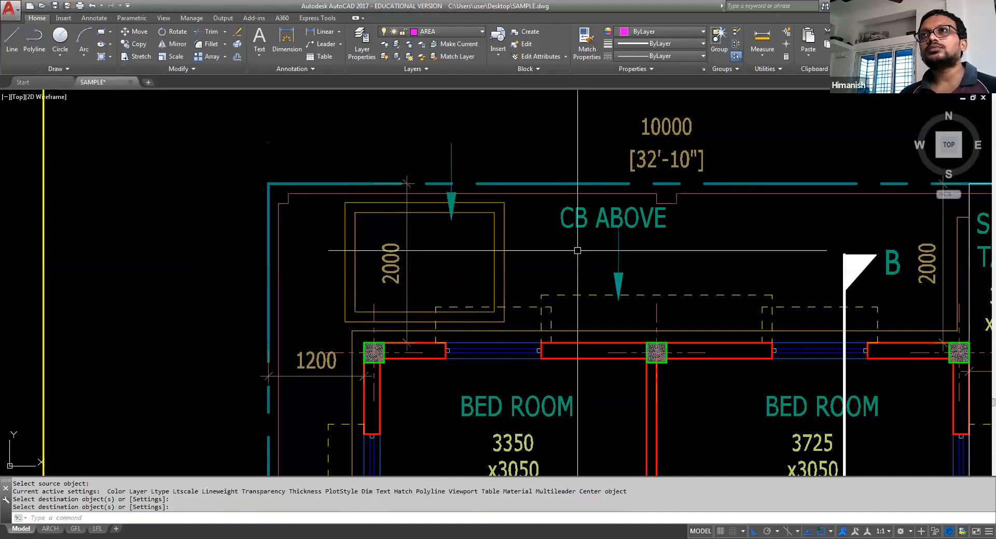
{"action": "key", "text": "Escape"}
{"action": "key", "text": "Escape"}
Step: Copy the CB ABOVE text to the space just above the tail of the tree cover leader, with Ortho off
{"action": "left_click", "coordinate": [575, 225]}
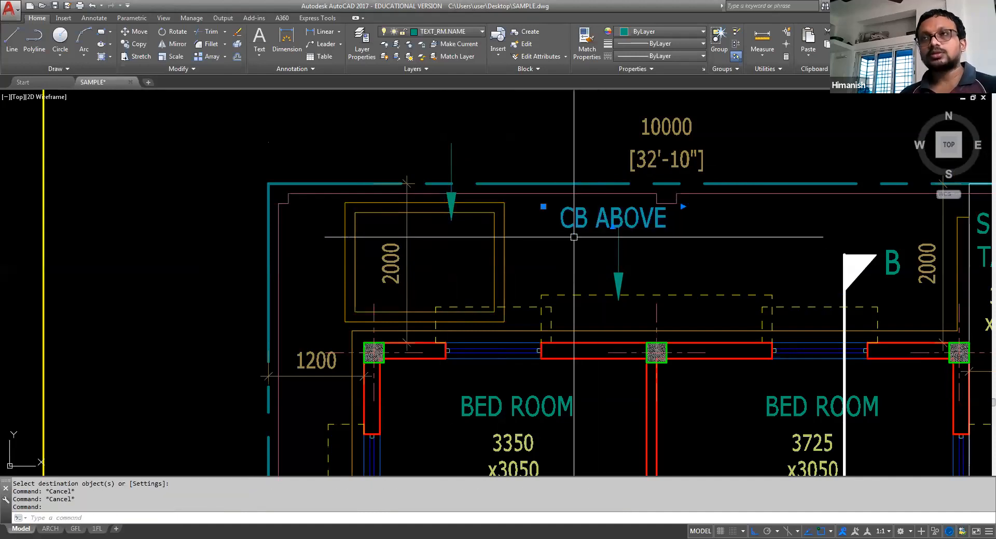
{"action": "type", "text": "co"}
{"action": "key", "text": "Return"}
{"action": "left_click", "coordinate": [580, 224]}
{"action": "key", "text": "F8"}
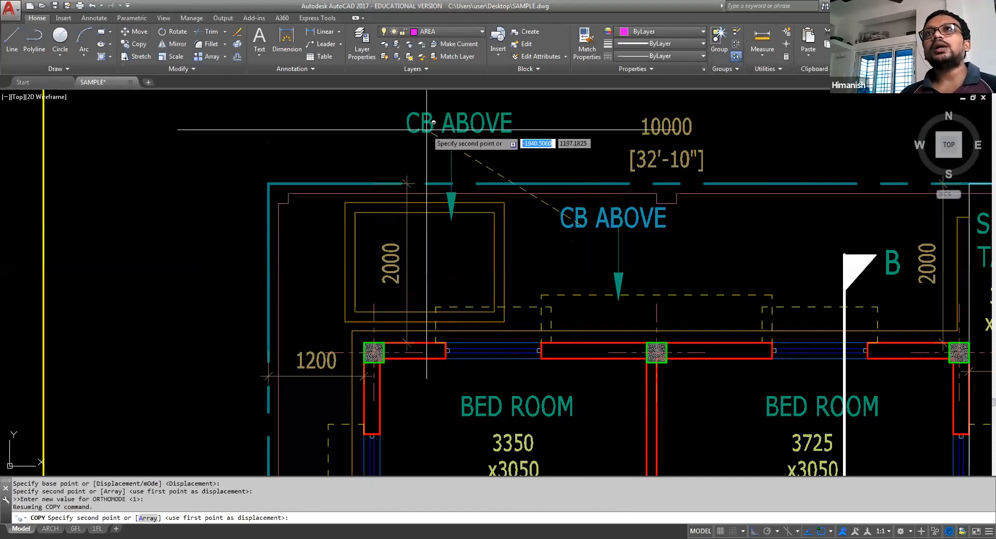
{"action": "left_click", "coordinate": [415, 123]}
{"action": "key", "text": "Escape"}
{"action": "key", "text": "Escape"}
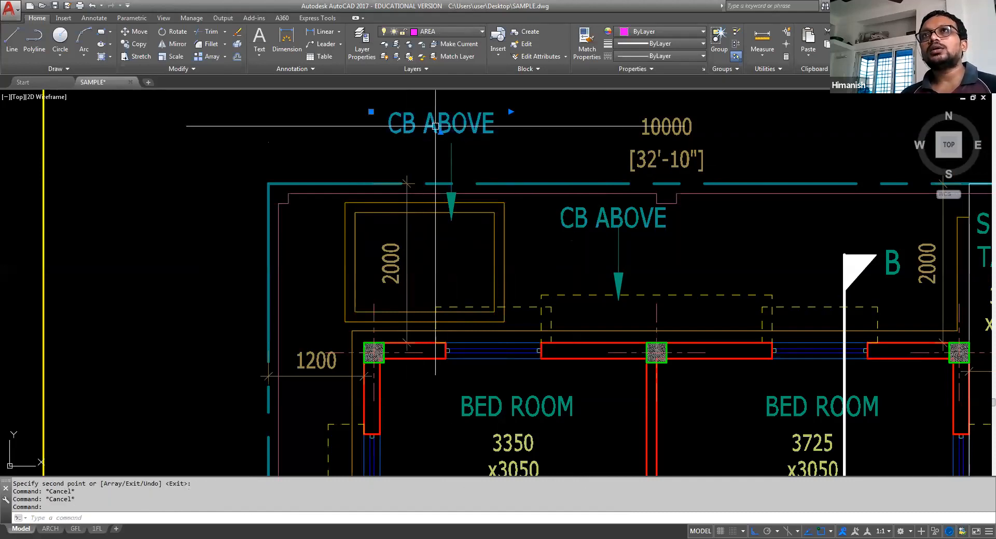
Step: Change the copied label above the tree cover leader to read TREE COVER
{"action": "double_click", "coordinate": [435, 126]}
{"action": "type", "text": "T"}
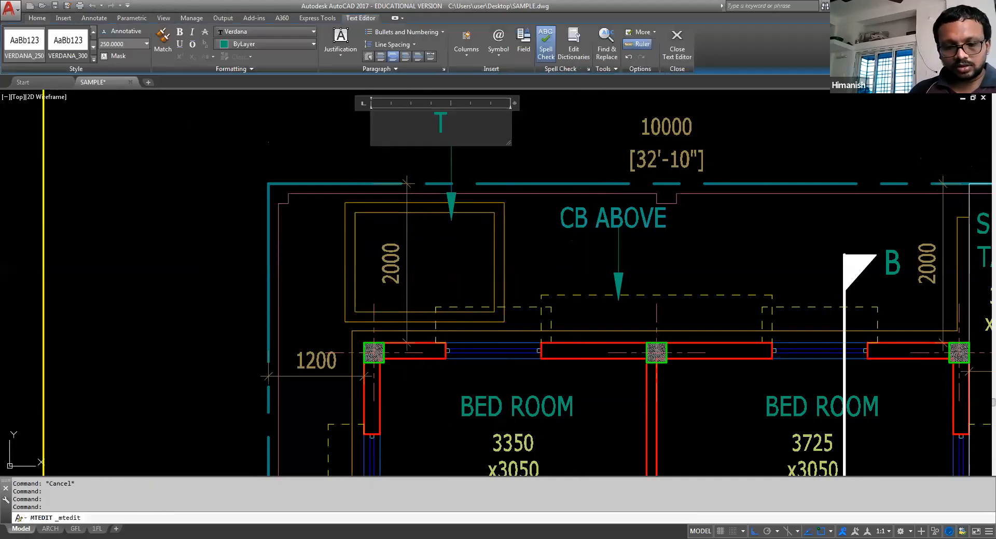
{"action": "type", "text": "REE COVE"}
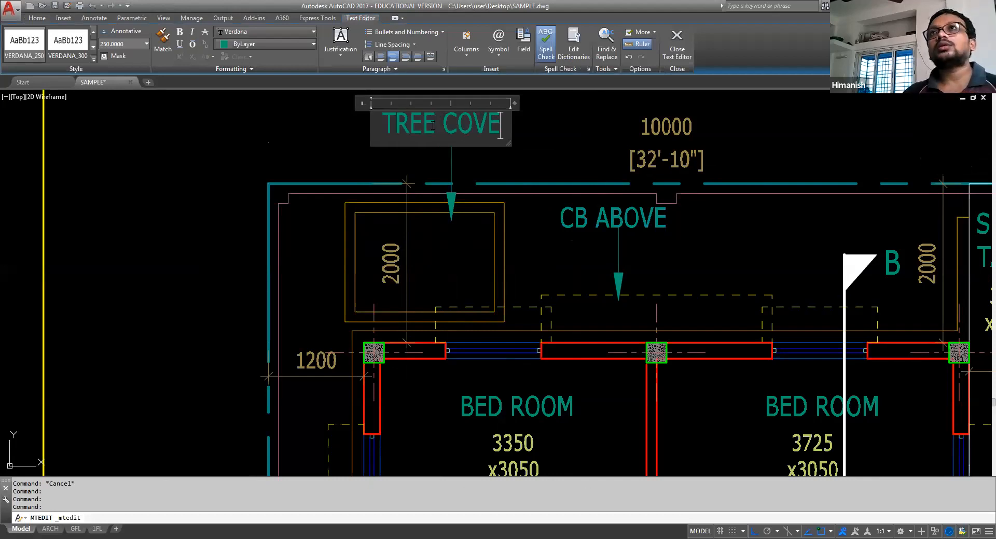
{"action": "type", "text": "R"}
{"action": "key", "text": "Escape"}
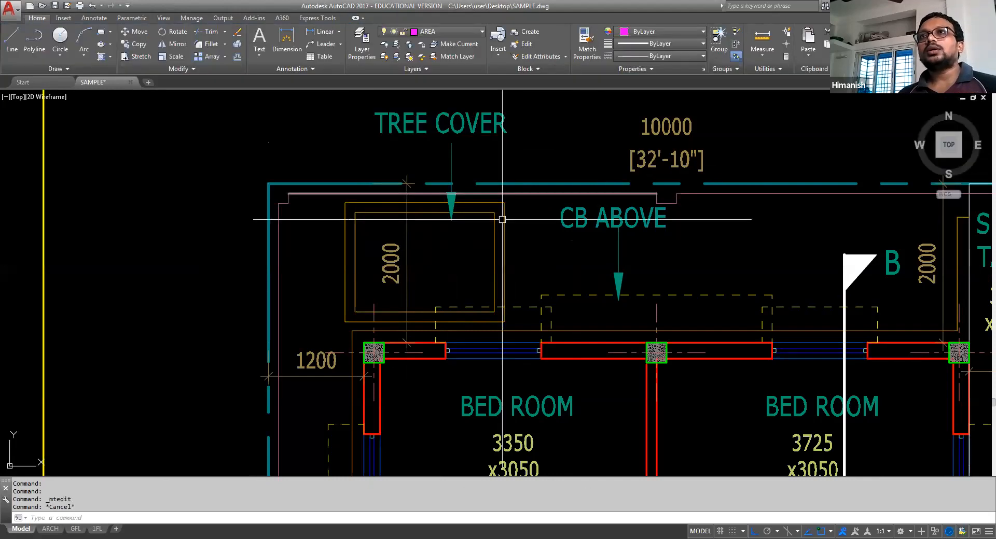
{"action": "key", "text": "Escape"}
Step: List the outer tree cover rectangle's properties to read its area, and close the listing
{"action": "left_click", "coordinate": [502, 219]}
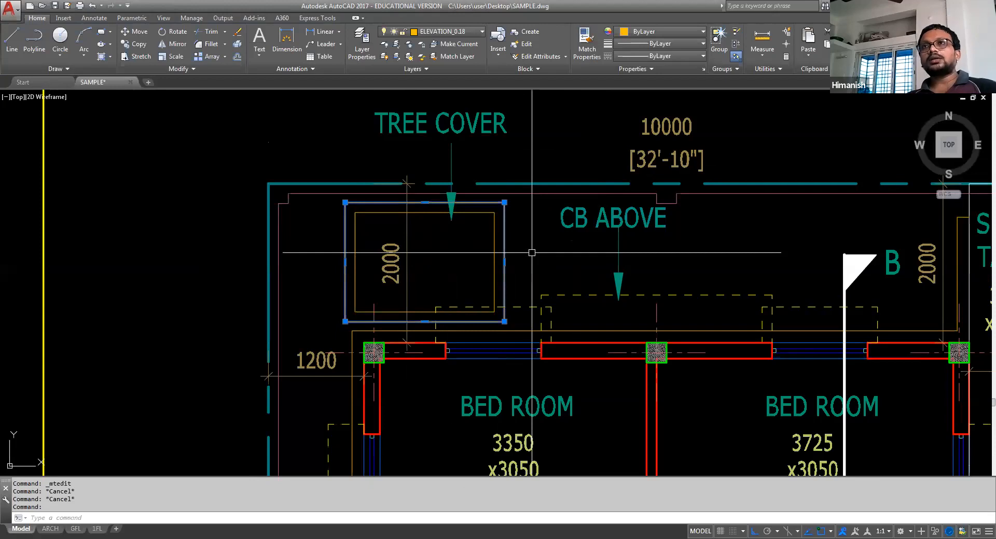
{"action": "type", "text": "LI"}
{"action": "key", "text": "Return"}
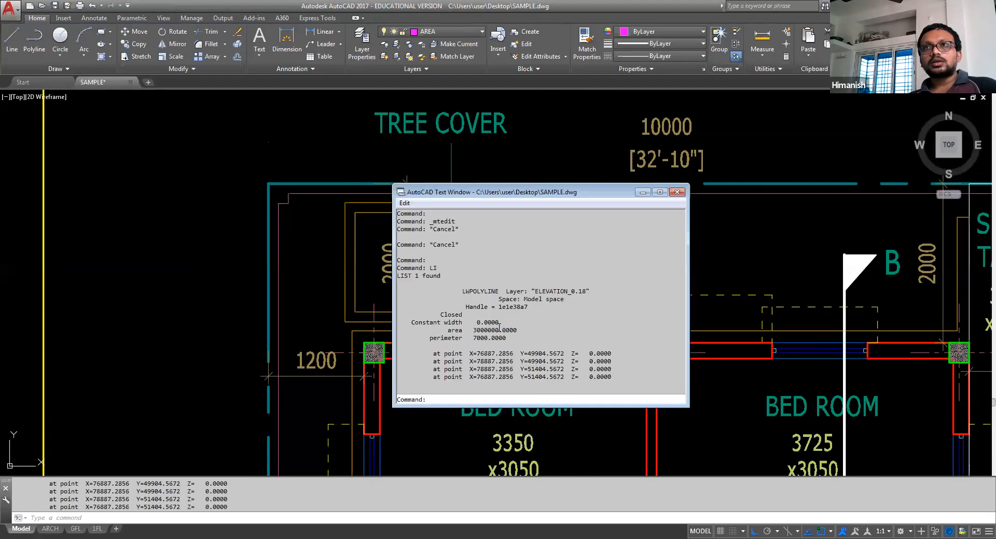
{"action": "left_click_drag", "start_coordinate": [498, 330], "coordinate": [476, 330]}
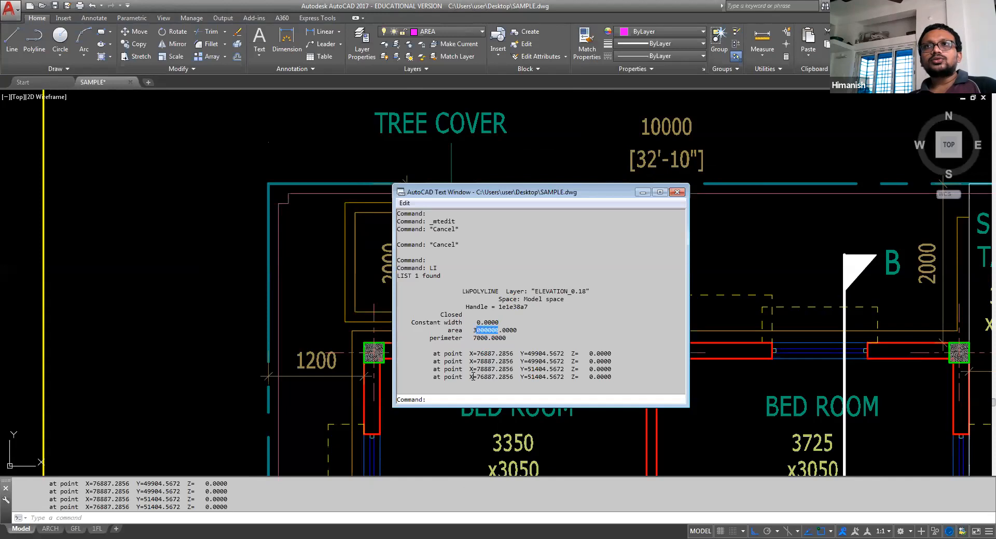
{"action": "left_click", "coordinate": [677, 192]}
{"action": "key", "text": "Escape"}
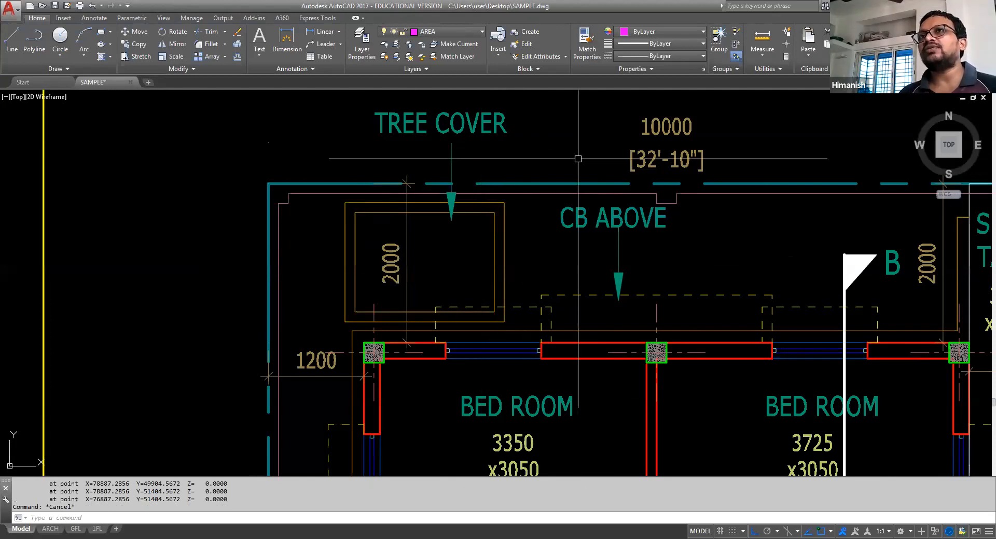
Step: Set the PROVIDED TREE COVER value in the area statement to 3.000 and align its SQM. unit with the rows above
{"action": "scroll", "coordinate": [578, 159], "scroll_direction": "down", "scroll_amount": 5}
{"action": "middle_click_drag", "start_coordinate": [508, 299], "coordinate": [627, 217]}
{"action": "scroll", "coordinate": [637, 175], "scroll_direction": "down", "scroll_amount": 4}
{"action": "middle_click_drag", "start_coordinate": [549, 384], "coordinate": [467, 251]}
{"action": "scroll", "coordinate": [589, 370], "scroll_direction": "up", "scroll_amount": 4}
{"action": "scroll", "coordinate": [582, 325], "scroll_direction": "up", "scroll_amount": 2}
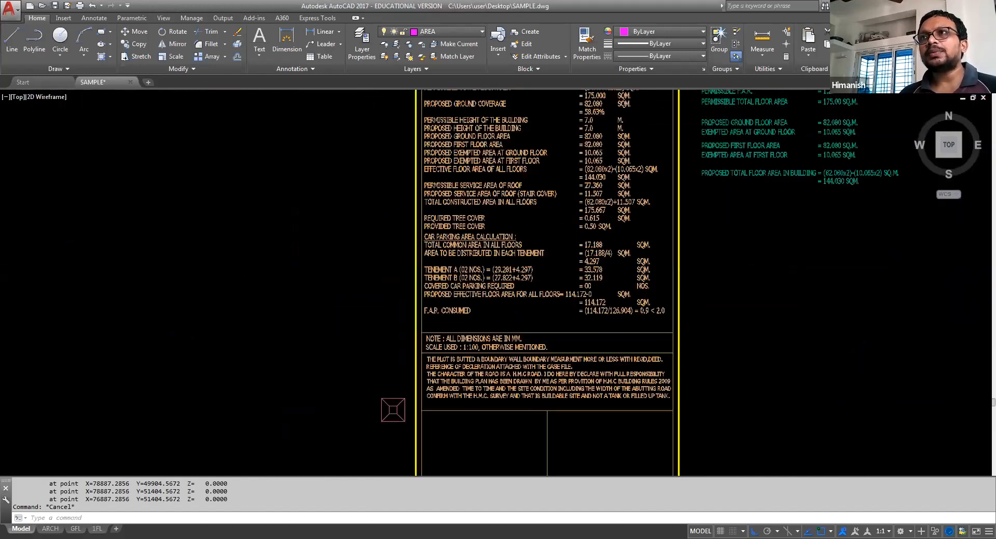
{"action": "scroll", "coordinate": [556, 287], "scroll_direction": "up", "scroll_amount": 4}
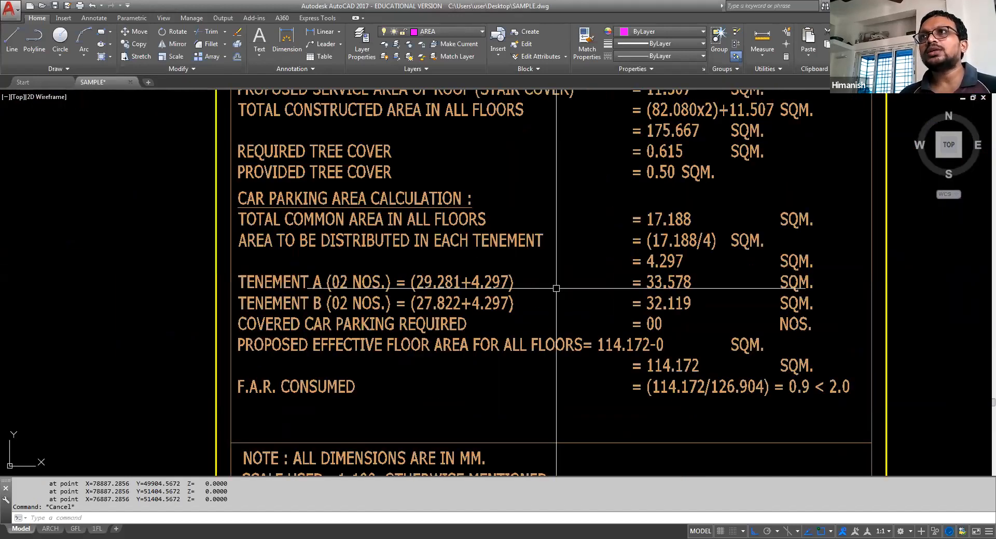
{"action": "mouse_move", "coordinate": [556, 288]}
{"action": "middle_mouse_down"}
{"action": "mouse_move", "coordinate": [513, 372]}
{"action": "mouse_move", "coordinate": [521, 361]}
{"action": "middle_mouse_up"}
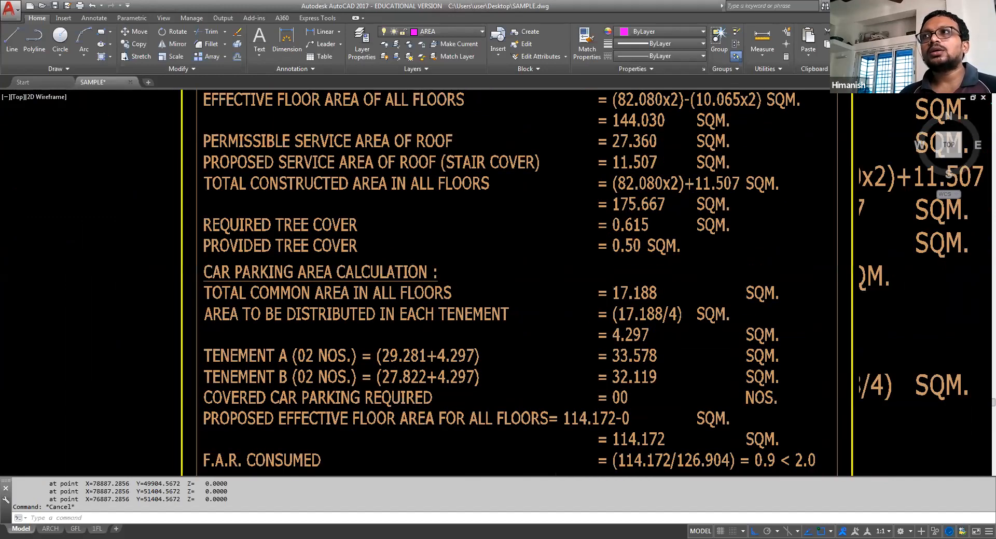
{"action": "scroll", "coordinate": [332, 197], "scroll_direction": "up", "scroll_amount": 2}
{"action": "middle_click_drag", "start_coordinate": [838, 250], "coordinate": [761, 209]}
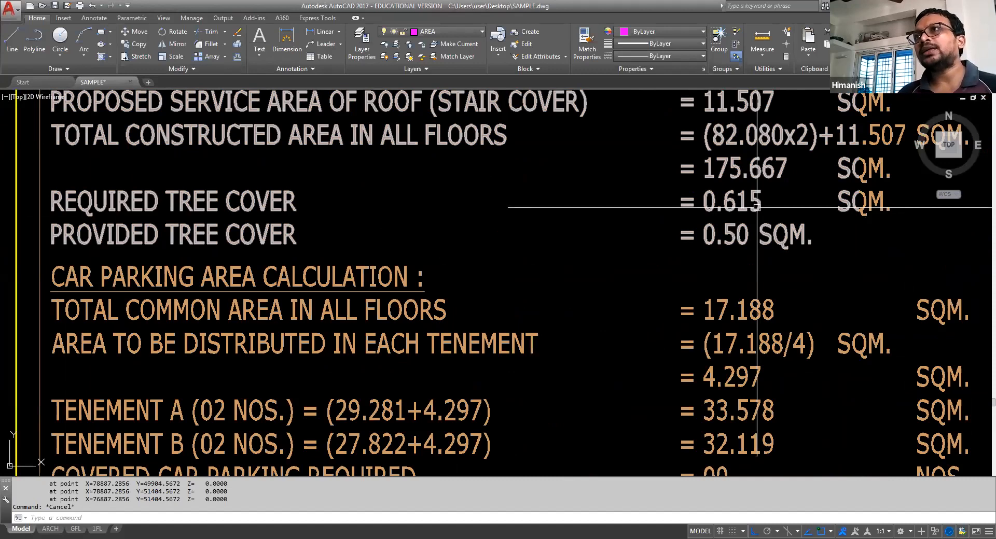
{"action": "double_click", "coordinate": [710, 236]}
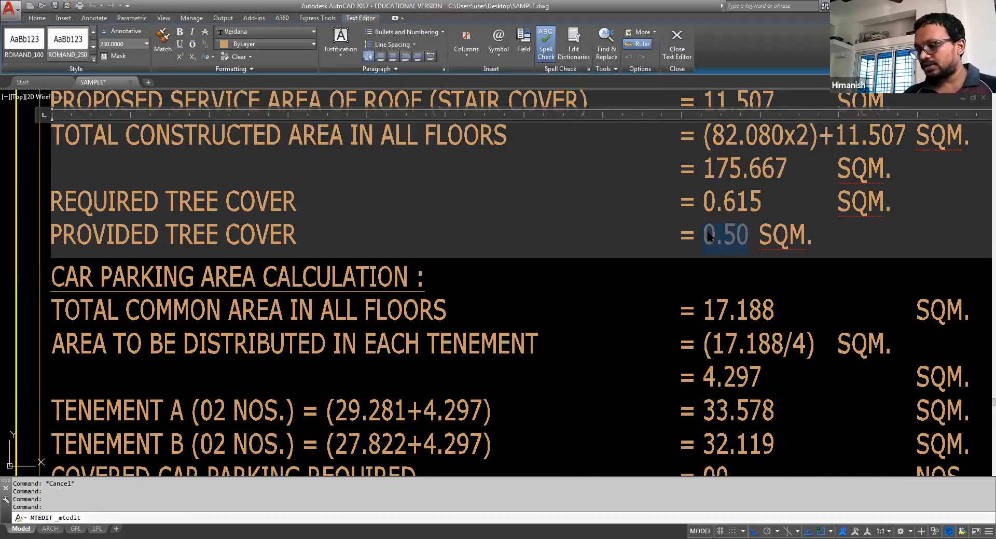
{"action": "type", "text": "3.0"}
{"action": "left_click", "coordinate": [690, 280]}
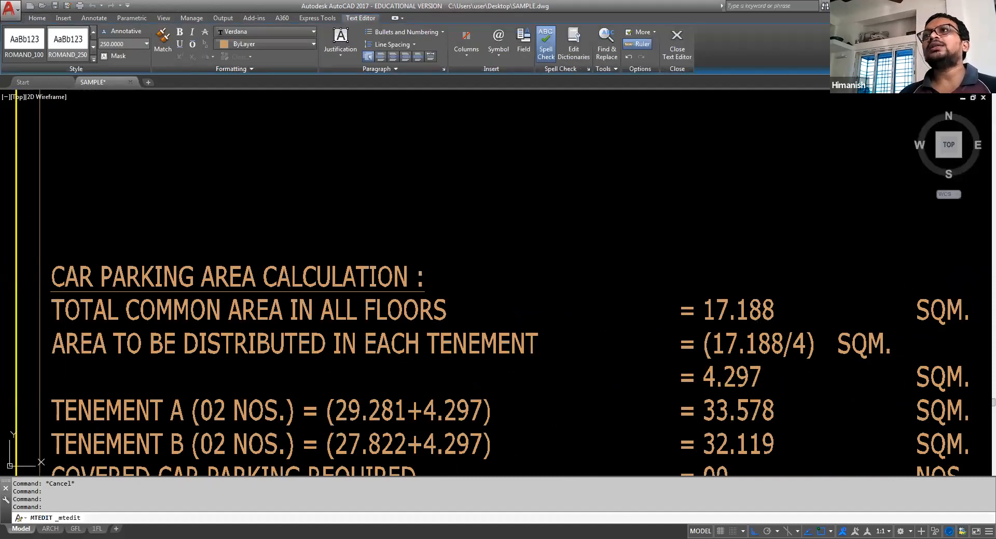
{"action": "key", "text": "Escape"}
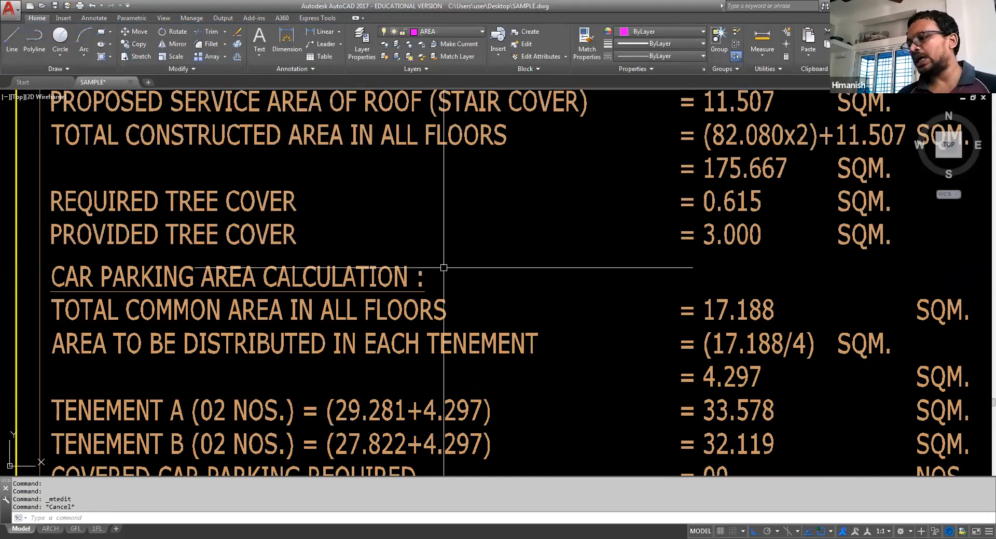
Step: Examine the tree cover rows and the car parking area calculation in the area statement
{"action": "scroll", "coordinate": [443, 268], "scroll_direction": "down", "scroll_amount": 2}
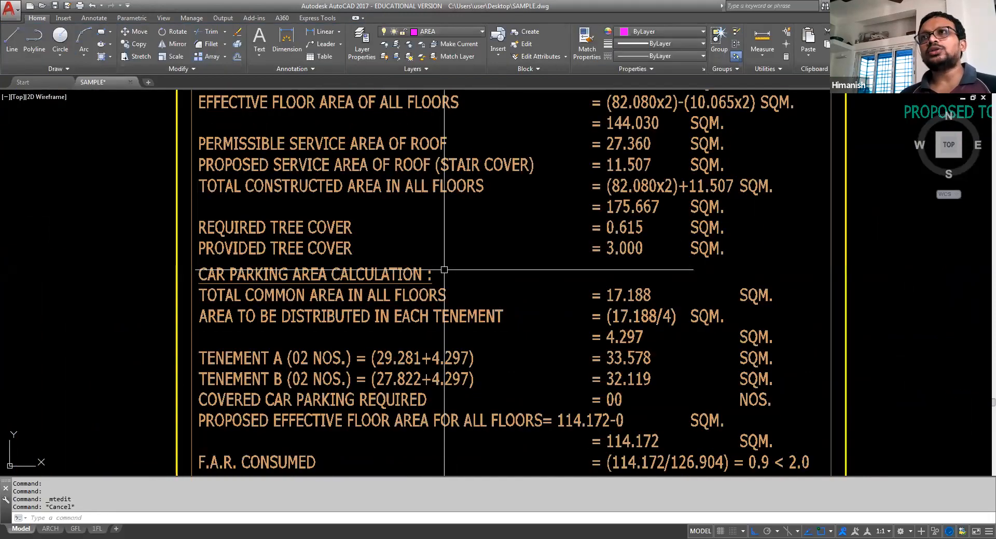
{"action": "scroll", "coordinate": [444, 270], "scroll_direction": "down", "scroll_amount": 2}
{"action": "middle_click_drag", "start_coordinate": [458, 256], "coordinate": [484, 266]}
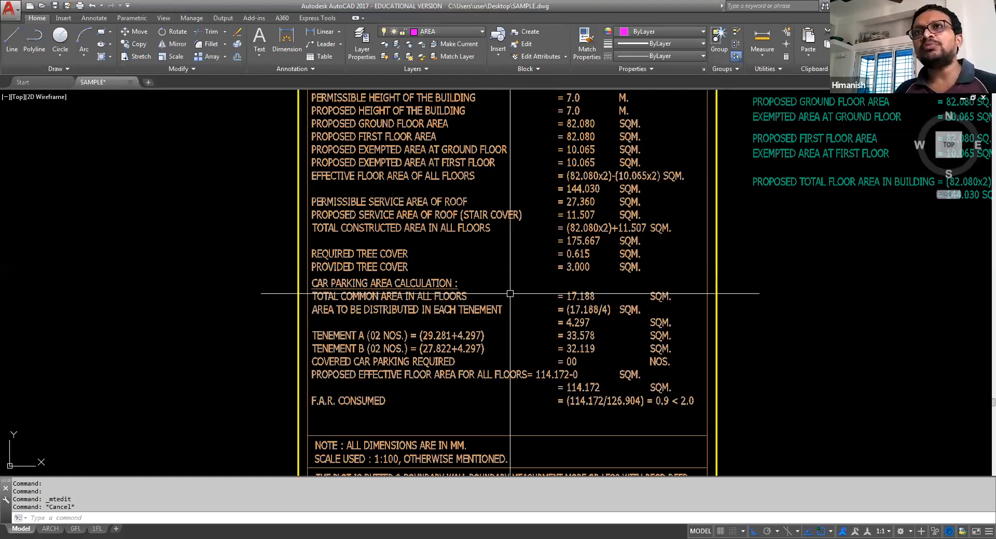
{"action": "scroll", "coordinate": [417, 262], "scroll_direction": "up", "scroll_amount": 2}
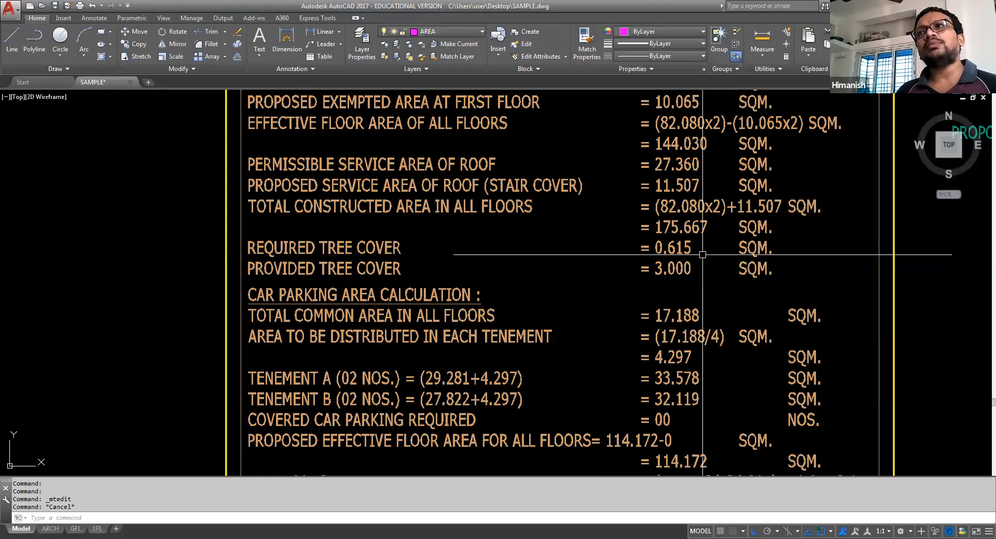
{"action": "key", "text": "Escape"}
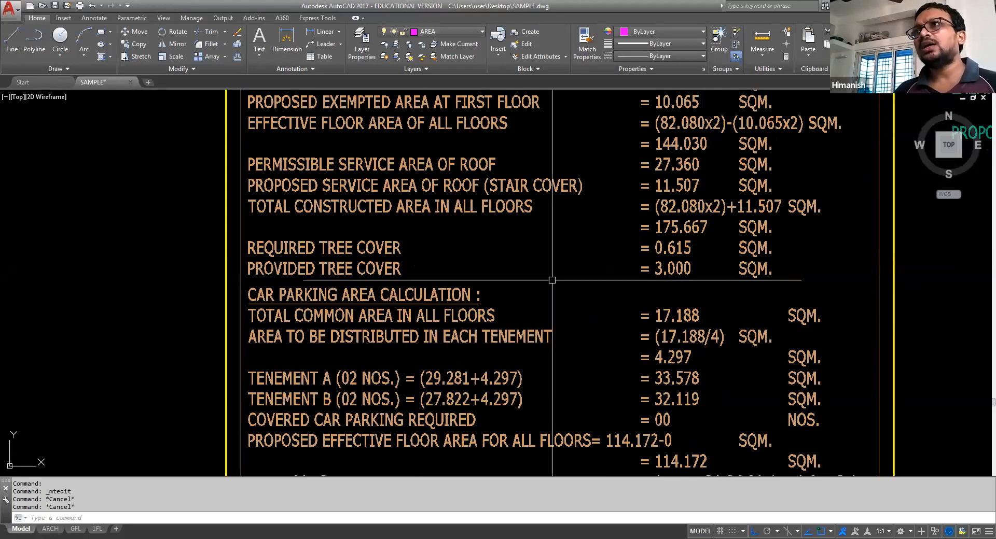
{"action": "scroll", "coordinate": [520, 278], "scroll_direction": "up", "scroll_amount": 2}
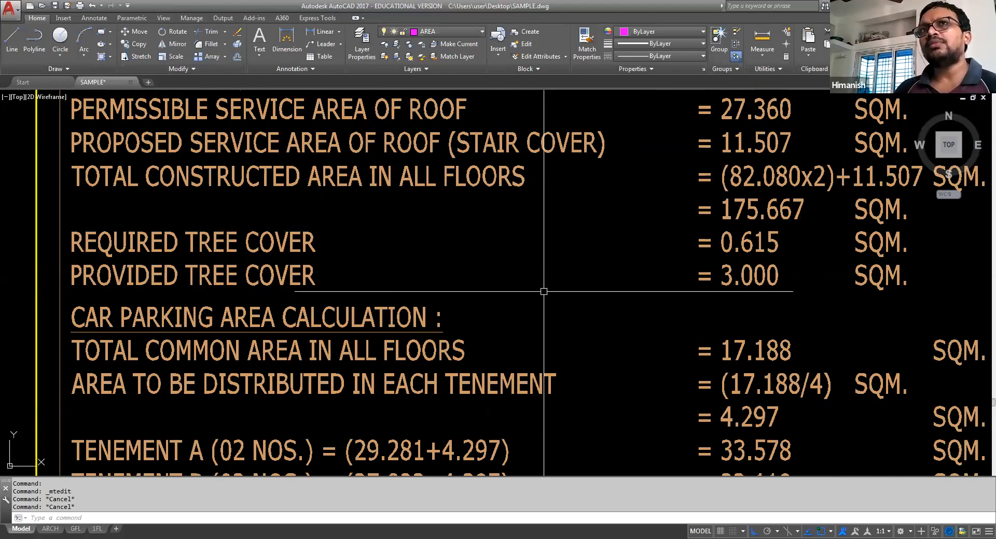
{"action": "middle_click_drag", "start_coordinate": [550, 332], "coordinate": [547, 307]}
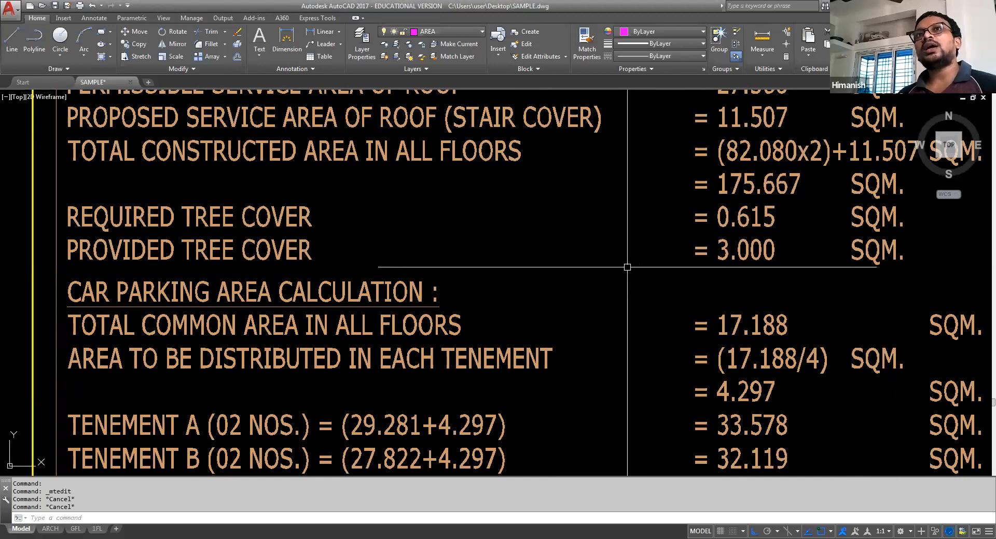
{"action": "scroll", "coordinate": [472, 305], "scroll_direction": "down", "scroll_amount": 2}
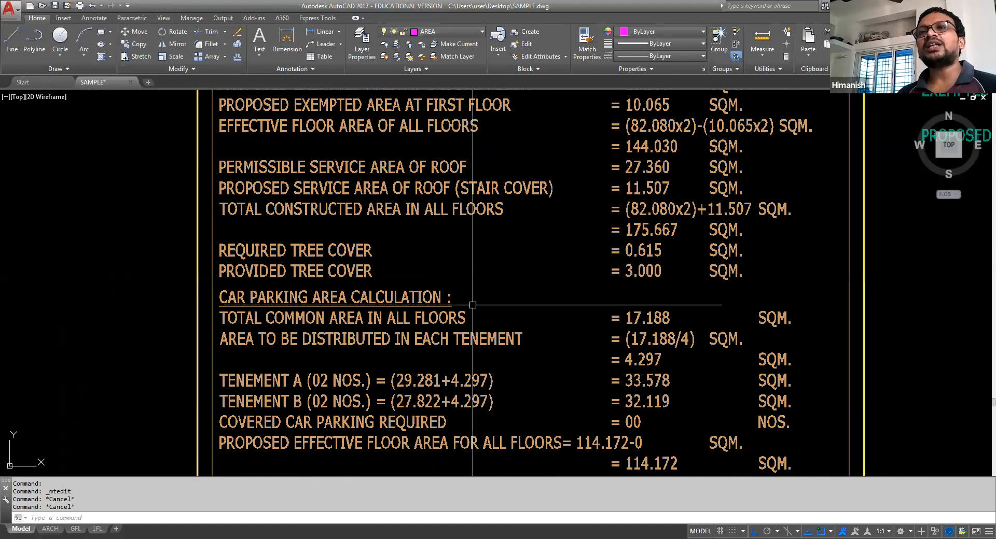
{"action": "middle_click_drag", "start_coordinate": [493, 282], "coordinate": [481, 300]}
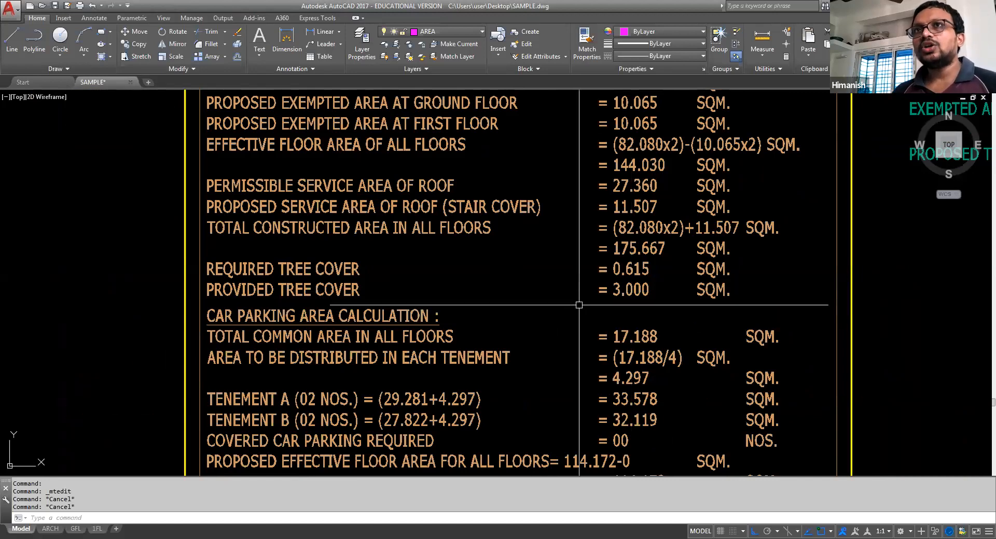
Step: Delete the car parking text from the CAR PARKING AREA CALCULATION heading through the COVERED CAR PARKING REQUIRED row, leaving no blank line
{"action": "scroll", "coordinate": [415, 320], "scroll_direction": "down", "scroll_amount": 2}
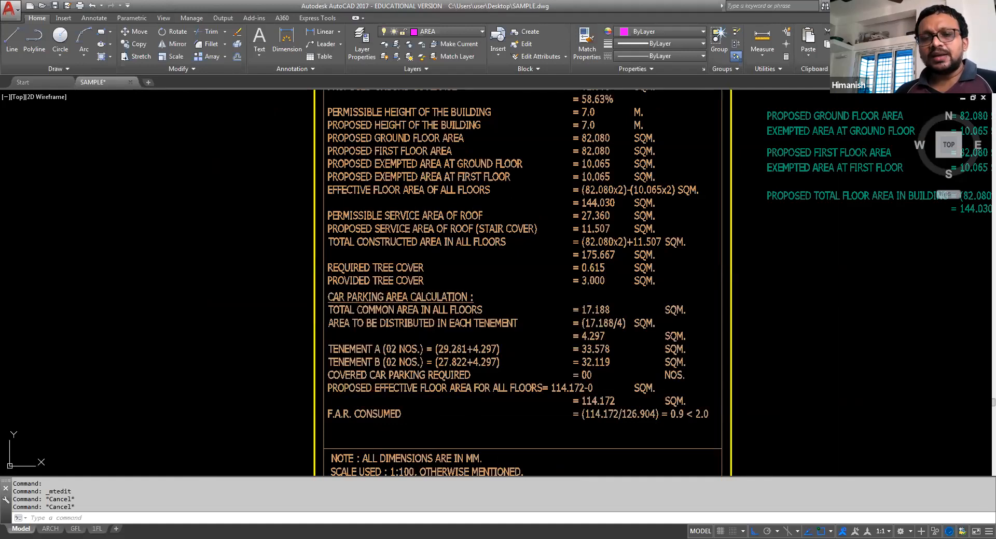
{"action": "left_click", "coordinate": [424, 343]}
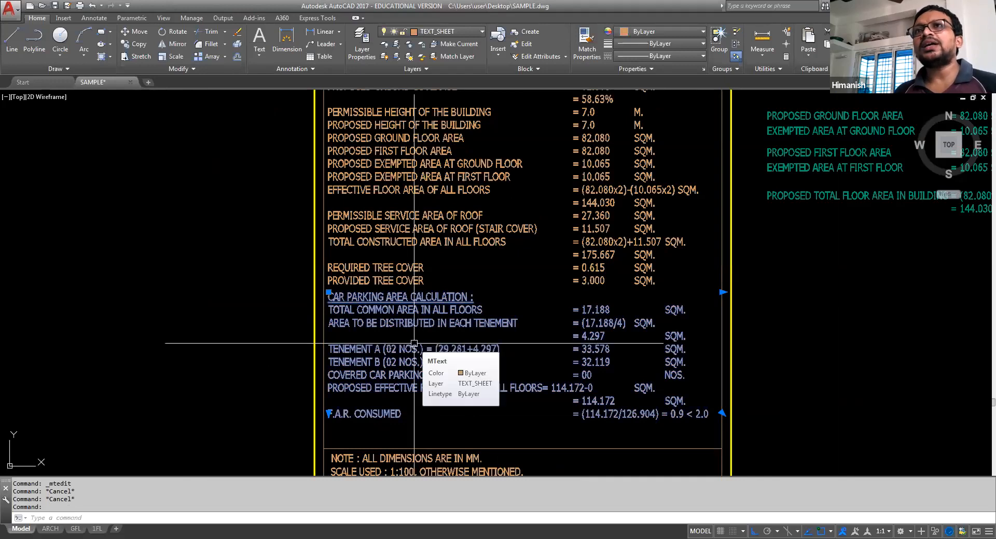
{"action": "key", "text": "Escape"}
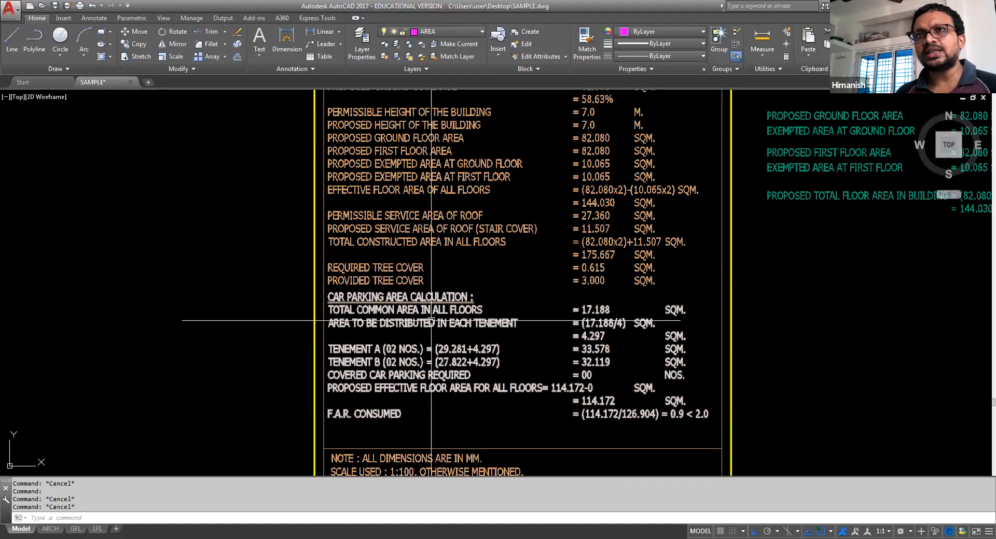
{"action": "double_click", "coordinate": [431, 322]}
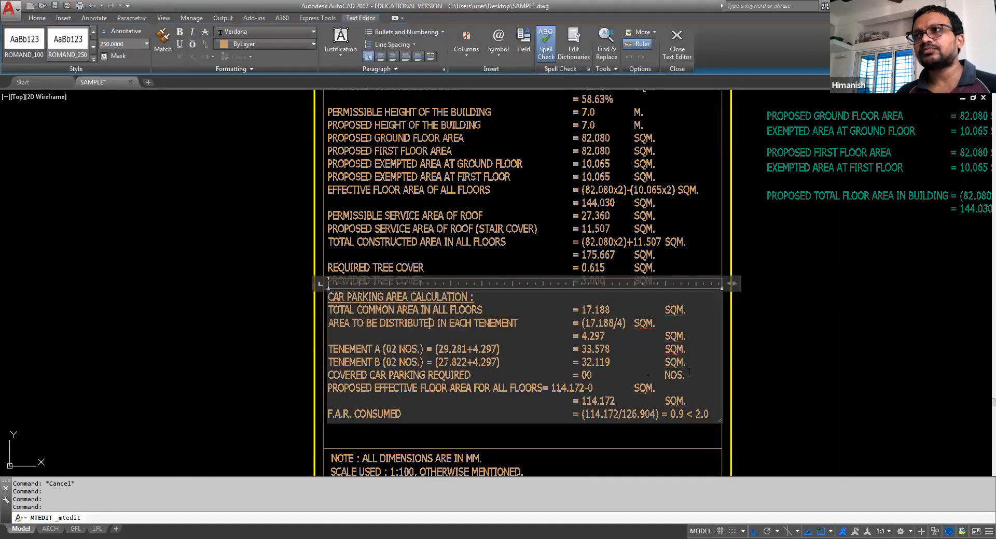
{"action": "left_click_drag", "start_coordinate": [473, 324], "coordinate": [686, 376]}
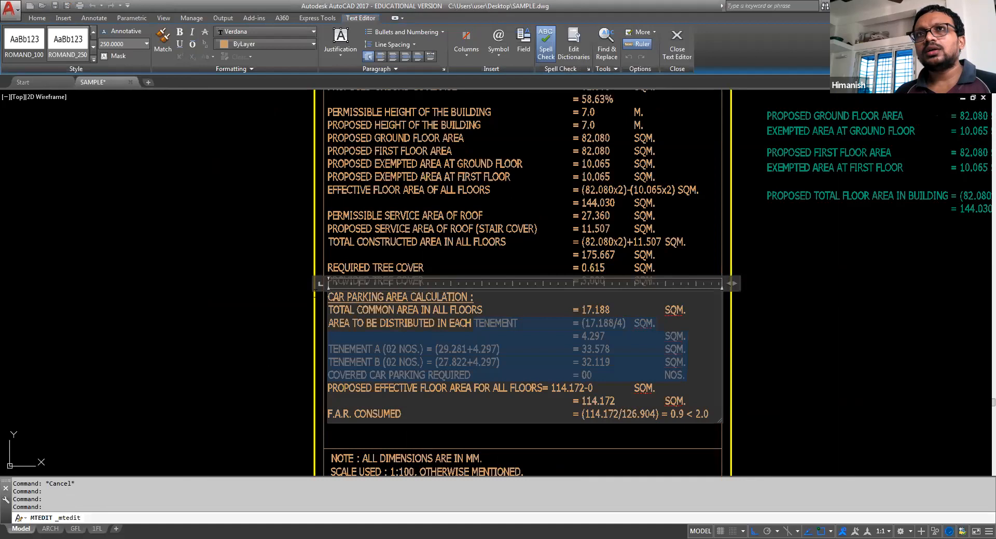
{"action": "left_click_drag", "start_coordinate": [357, 300], "coordinate": [356, 300]}
{"action": "key", "text": "Delete"}
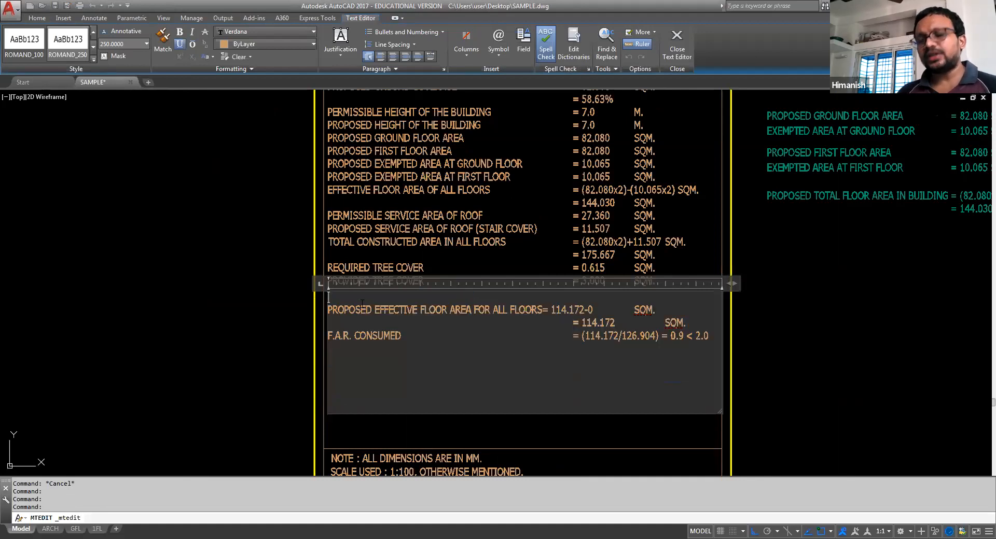
{"action": "key", "text": "Delete"}
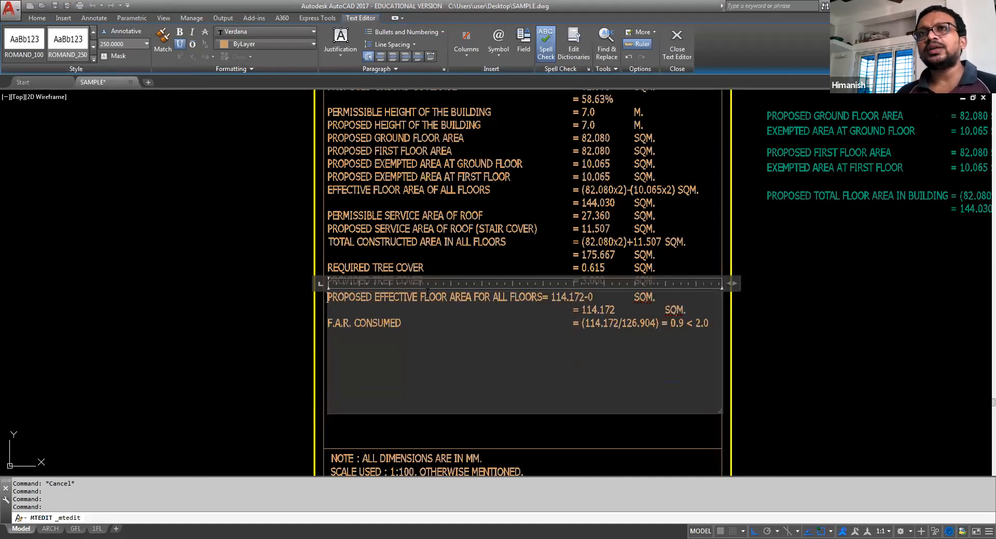
Step: Delete the two-line proposed effective floor area entry above F.A.R. CONSUMED in the area statement text
{"action": "scroll", "coordinate": [427, 292], "scroll_direction": "up", "scroll_amount": 2}
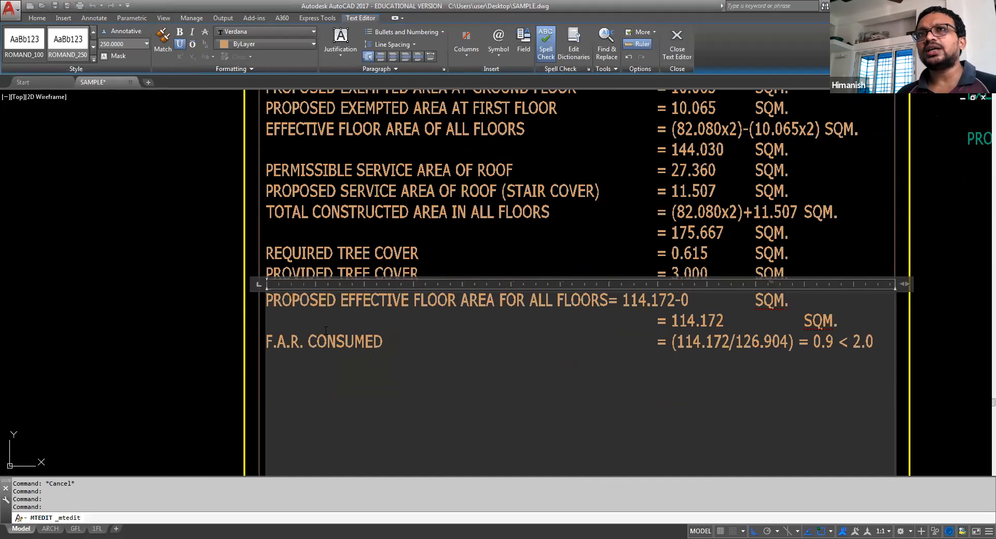
{"action": "scroll", "coordinate": [375, 357], "scroll_direction": "down", "scroll_amount": 2}
{"action": "scroll", "coordinate": [437, 324], "scroll_direction": "up", "scroll_amount": 2}
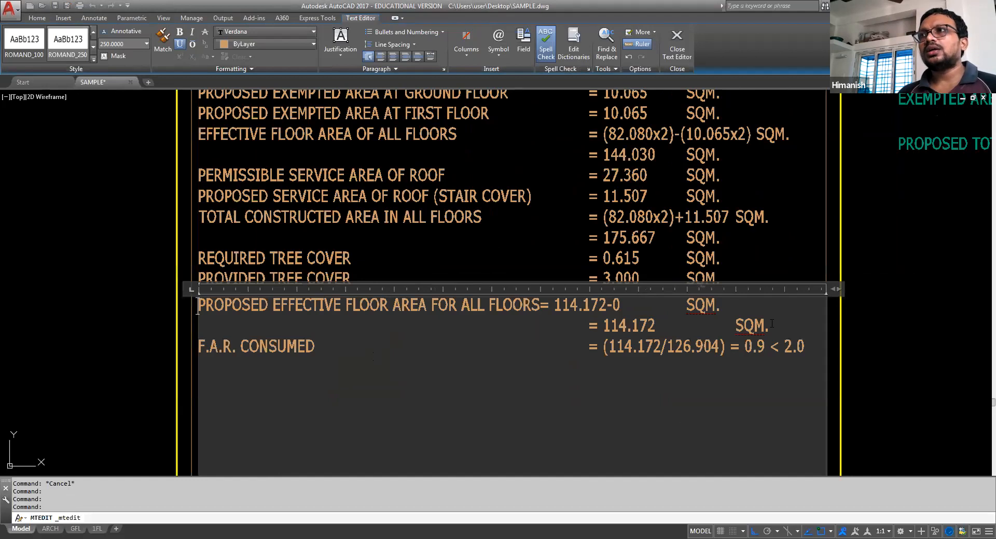
{"action": "left_click_drag", "start_coordinate": [773, 327], "coordinate": [217, 305]}
{"action": "key", "text": "Delete"}
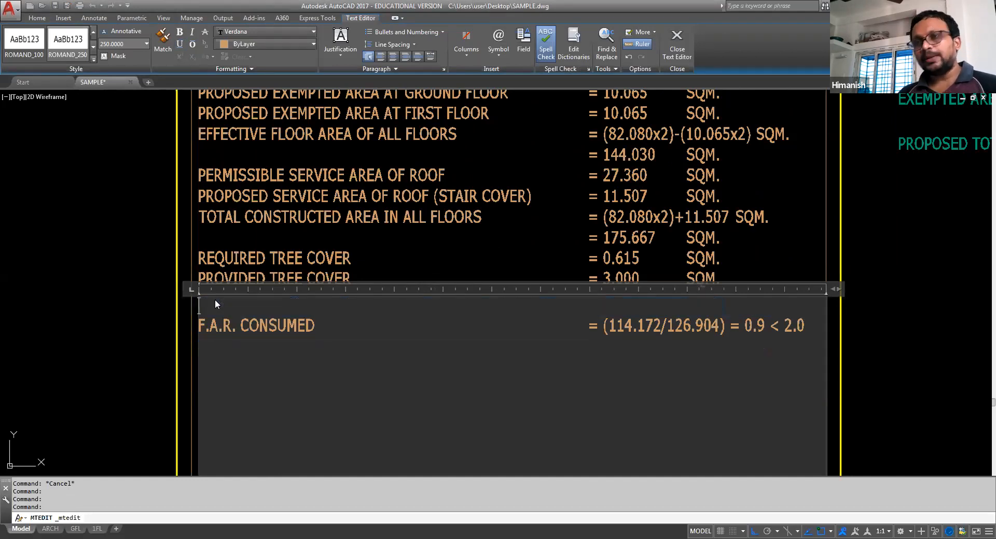
{"action": "key", "text": "Delete"}
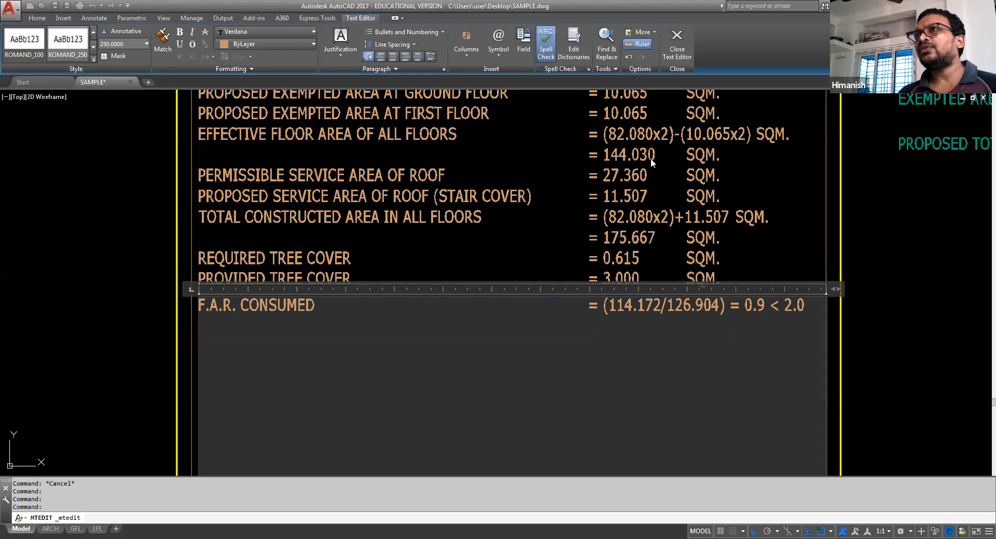
Step: Change the F.A.R. CONSUMED calculation in the area statement to (144.030/140)
{"action": "left_click_drag", "start_coordinate": [662, 310], "coordinate": [613, 309]}
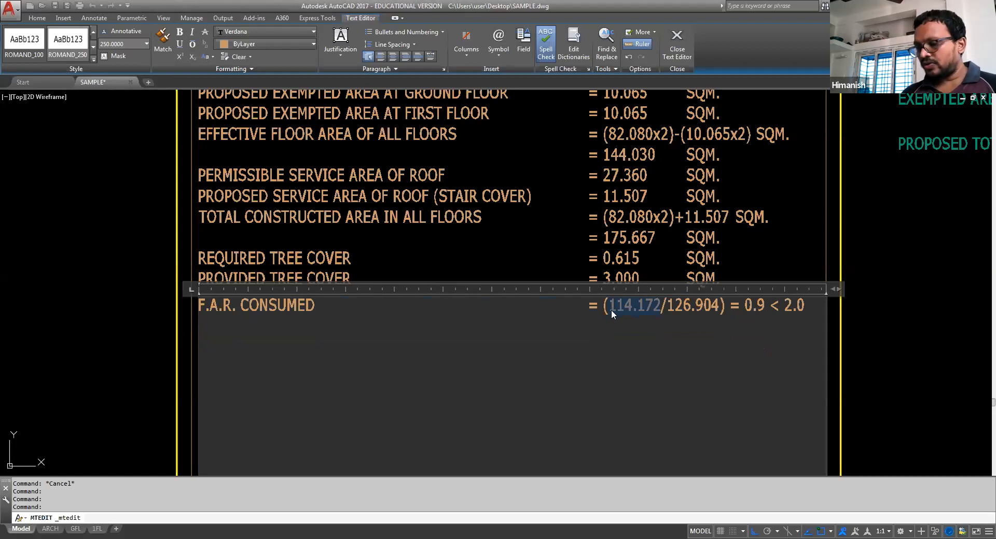
{"action": "type", "text": "144.0"}
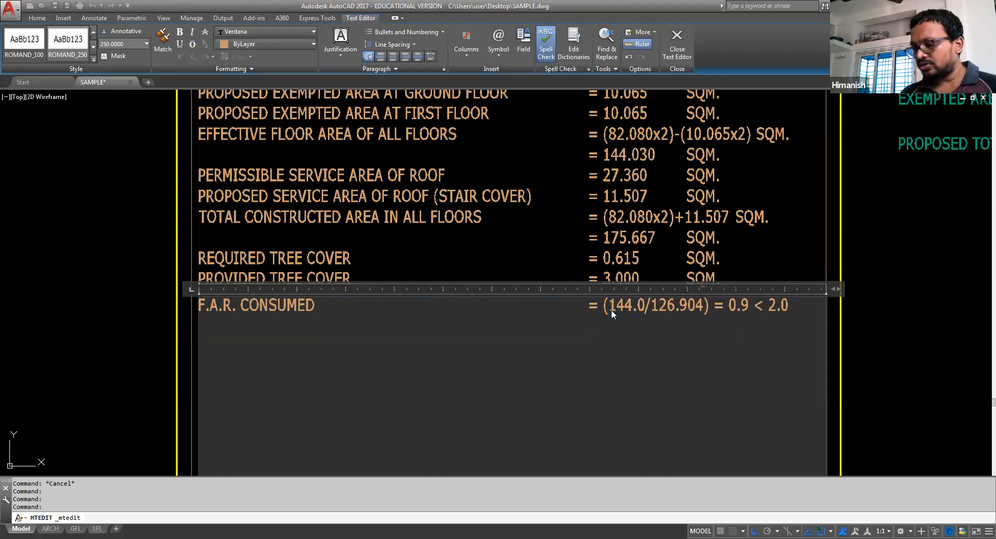
{"action": "type", "text": "30"}
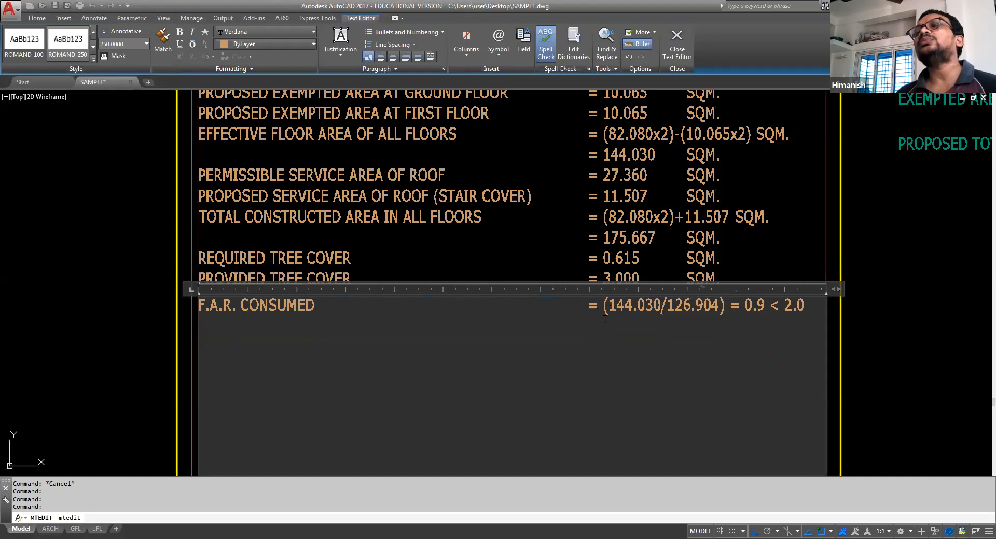
{"action": "scroll", "coordinate": [546, 370], "scroll_direction": "down", "scroll_amount": 5}
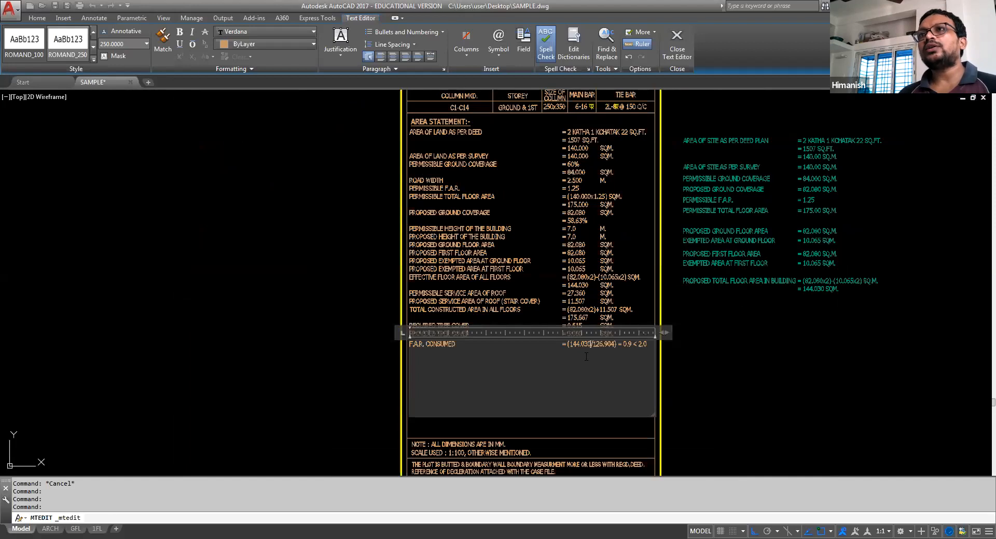
{"action": "scroll", "coordinate": [591, 343], "scroll_direction": "up", "scroll_amount": 5}
{"action": "left_click_drag", "start_coordinate": [692, 322], "coordinate": [608, 322]}
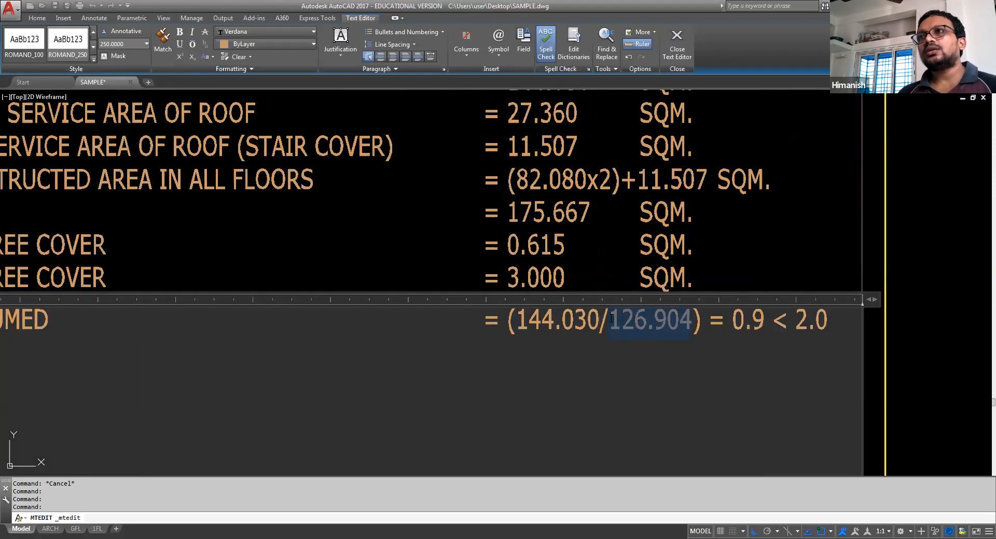
{"action": "type", "text": "140"}
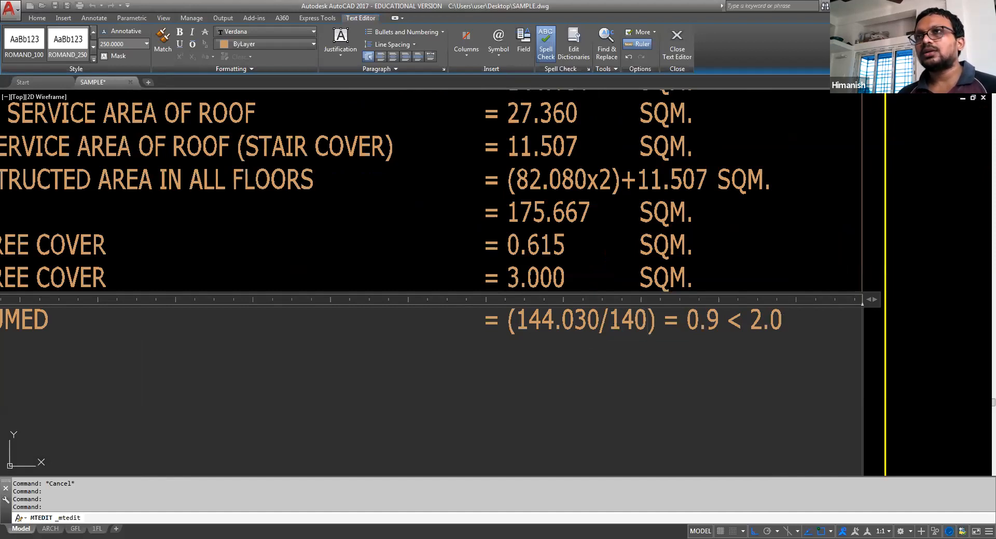
Step: Set the F.A.R. CONSUMED result to 1.03 < 1.25 and finish editing the text
{"action": "left_click", "coordinate": [653, 524]}
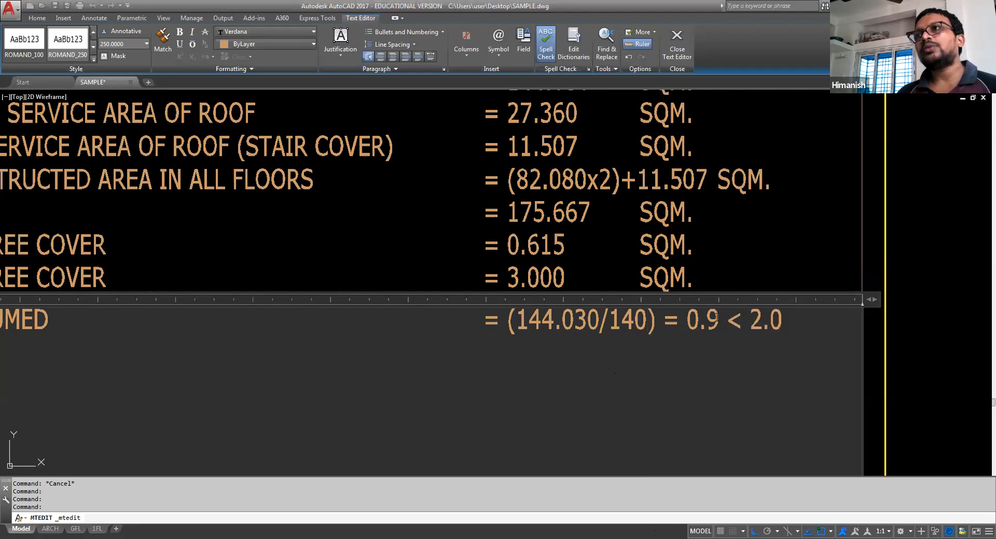
{"action": "left_click_drag", "start_coordinate": [718, 318], "coordinate": [688, 320]}
{"action": "type", "text": "1"}
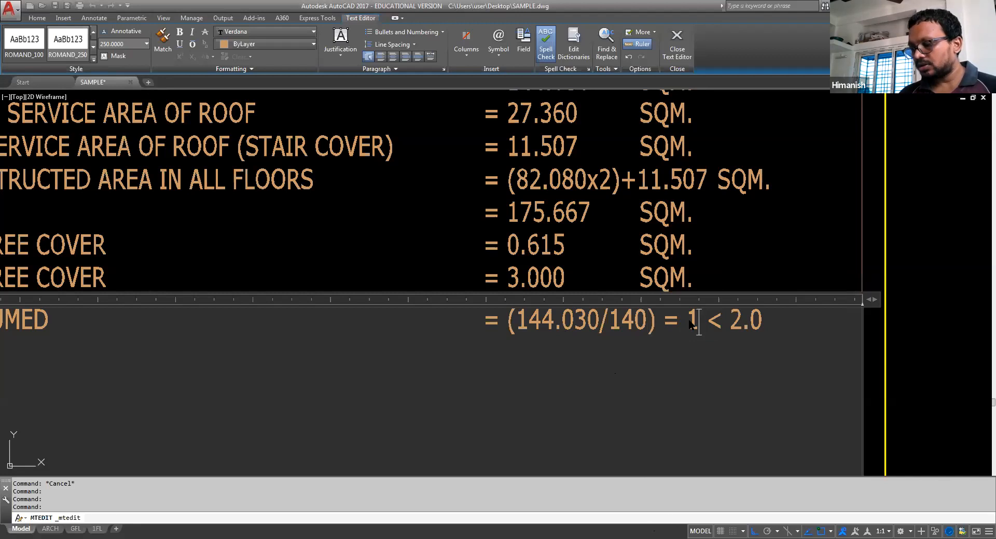
{"action": "type", "text": ".03"}
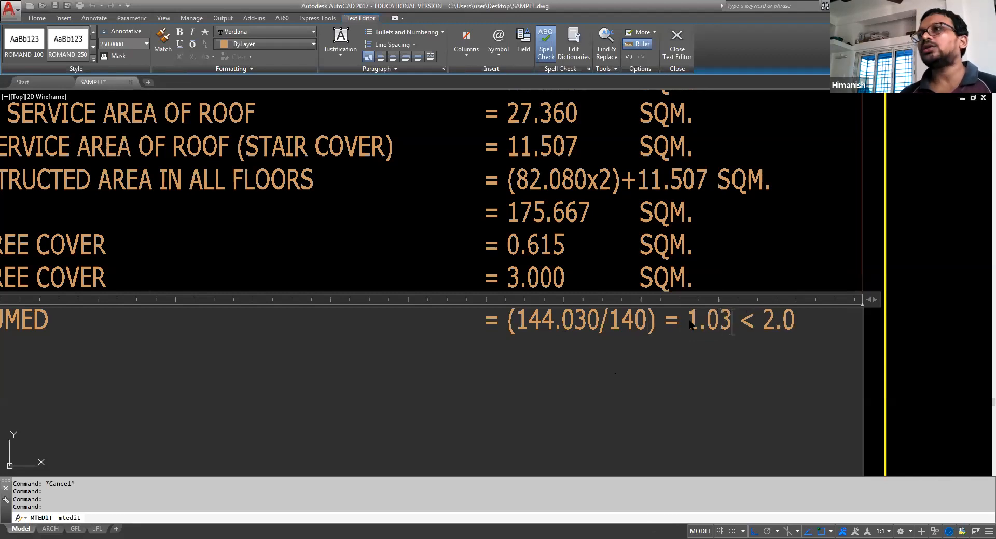
{"action": "left_click_drag", "start_coordinate": [795, 321], "coordinate": [765, 327]}
{"action": "type", "text": "1.25"}
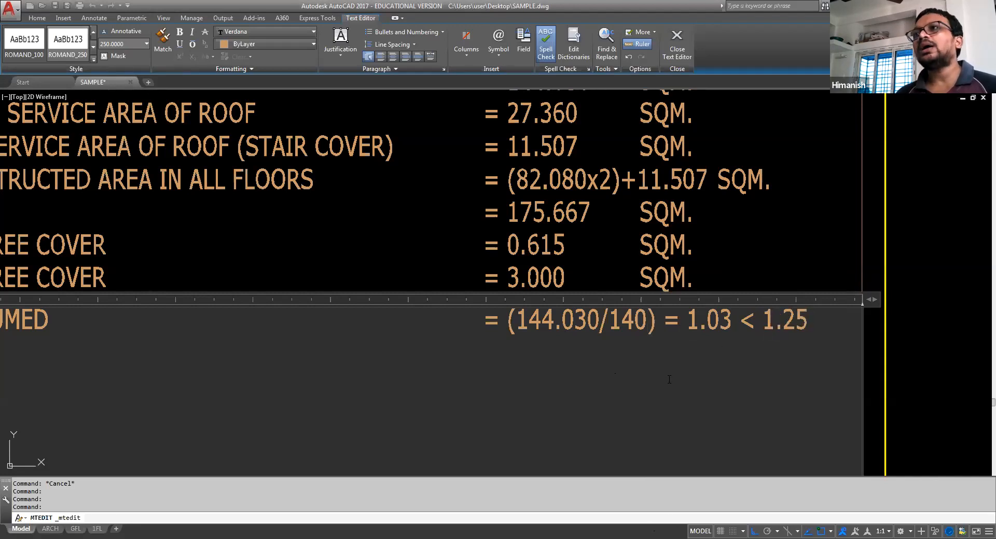
{"action": "left_click", "coordinate": [609, 394]}
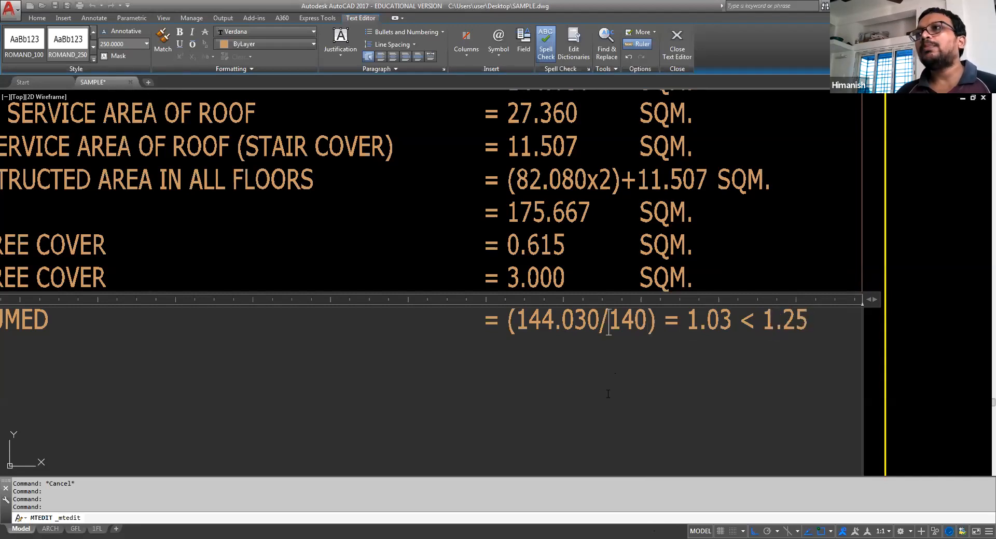
{"action": "left_click", "coordinate": [761, 228]}
Step: Review the area statement from the land area entries down to the F.A.R. CONSUMED line
{"action": "scroll", "coordinate": [648, 354], "scroll_direction": "down", "scroll_amount": 2}
{"action": "middle_click_drag", "start_coordinate": [632, 251], "coordinate": [626, 389]}
{"action": "middle_click_drag", "start_coordinate": [634, 289], "coordinate": [647, 423]}
{"action": "middle_click_drag", "start_coordinate": [589, 232], "coordinate": [605, 335]}
{"action": "middle_click_drag", "start_coordinate": [307, 298], "coordinate": [307, 278]}
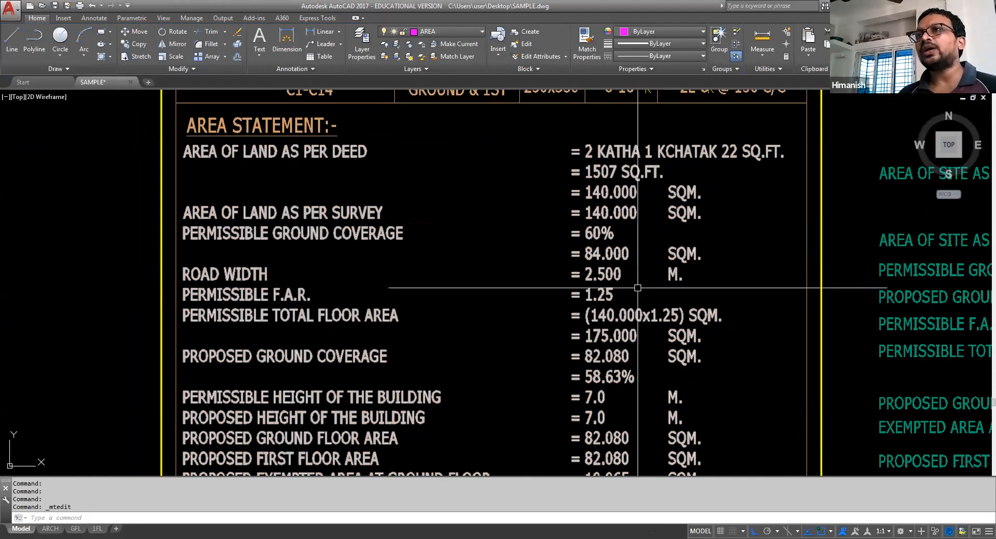
{"action": "middle_click_drag", "start_coordinate": [498, 390], "coordinate": [507, 261]}
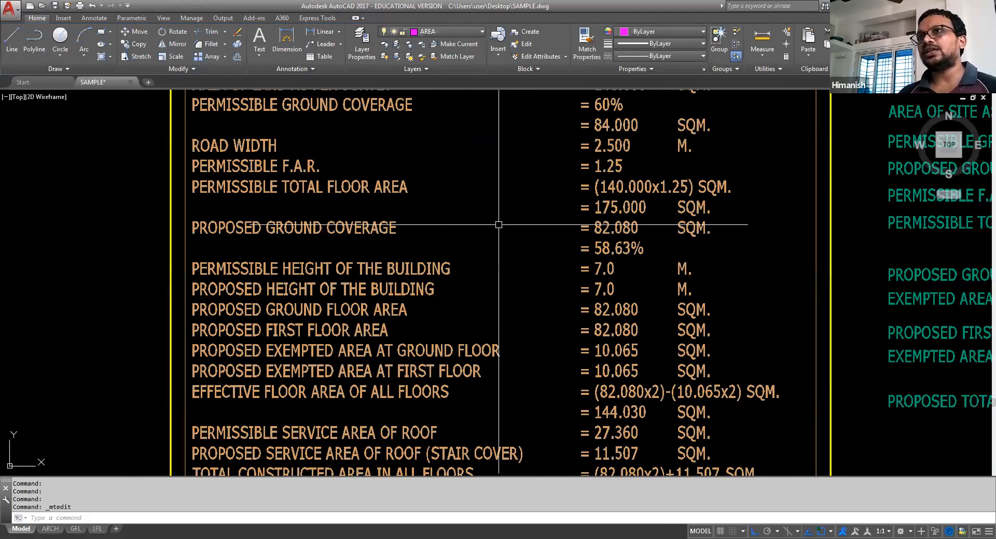
{"action": "scroll", "coordinate": [499, 225], "scroll_direction": "down", "scroll_amount": 4}
{"action": "scroll", "coordinate": [590, 342], "scroll_direction": "up", "scroll_amount": 3}
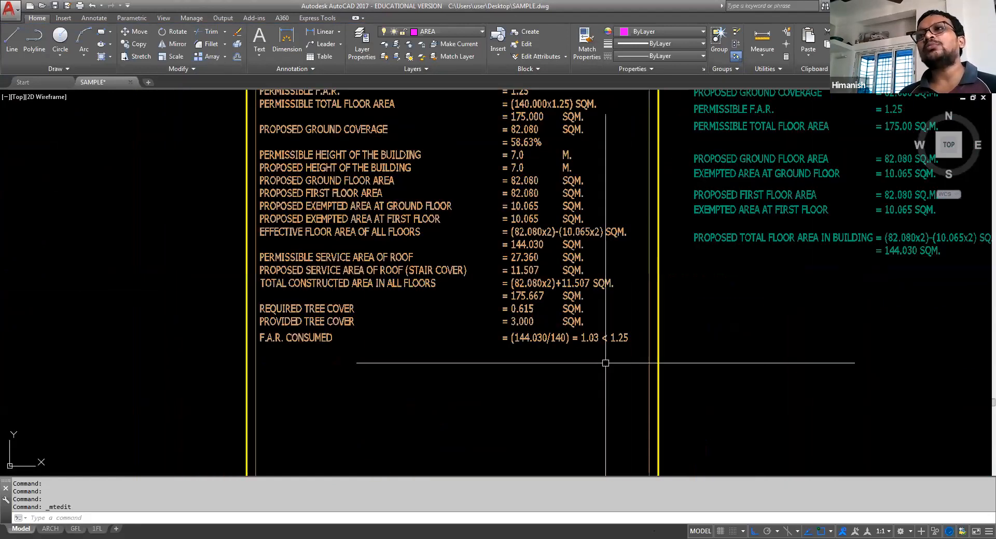
{"action": "scroll", "coordinate": [590, 343], "scroll_direction": "up", "scroll_amount": 3}
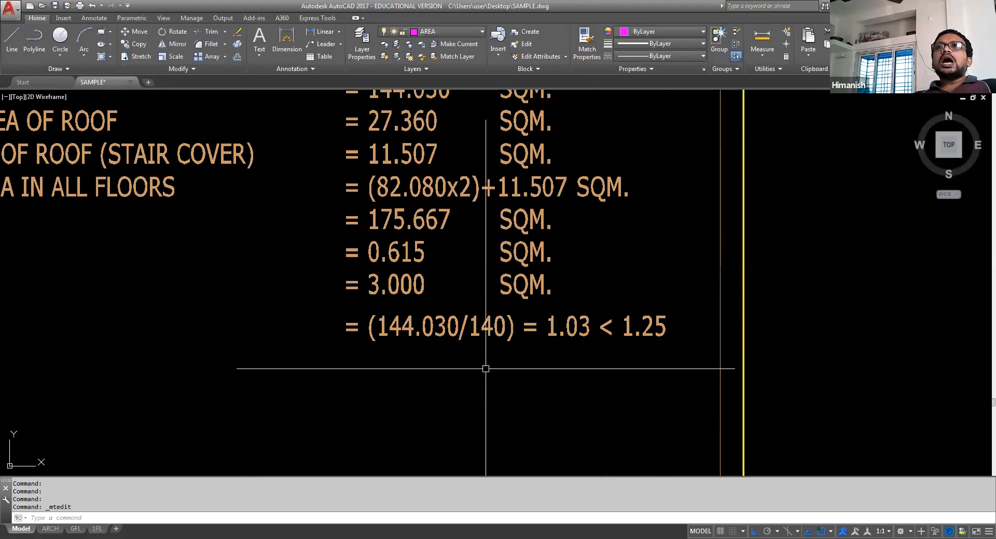
{"action": "scroll", "coordinate": [505, 373], "scroll_direction": "down", "scroll_amount": 4}
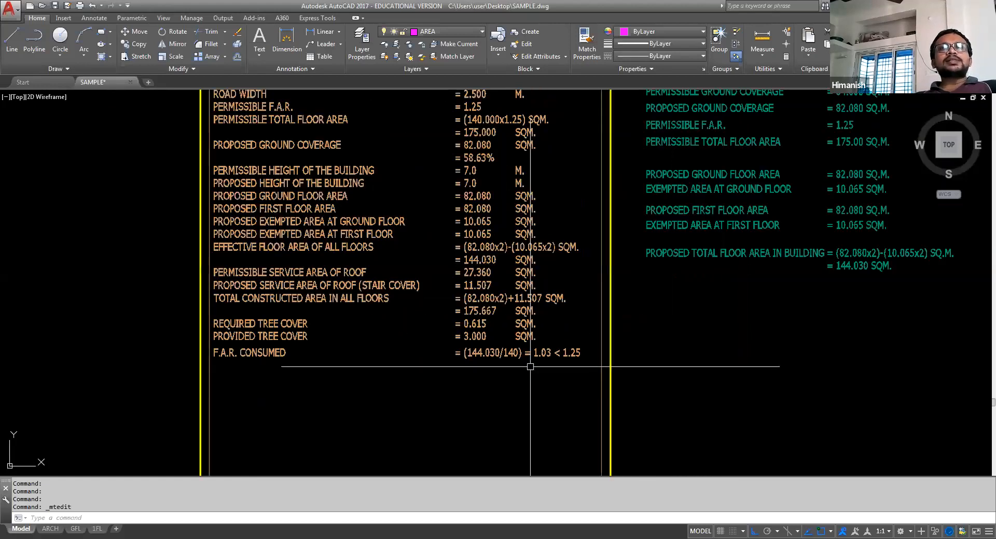
{"action": "mouse_move", "coordinate": [588, 204]}
{"action": "middle_mouse_down"}
{"action": "mouse_move", "coordinate": [547, 273]}
{"action": "mouse_move", "coordinate": [556, 309]}
{"action": "middle_mouse_up"}
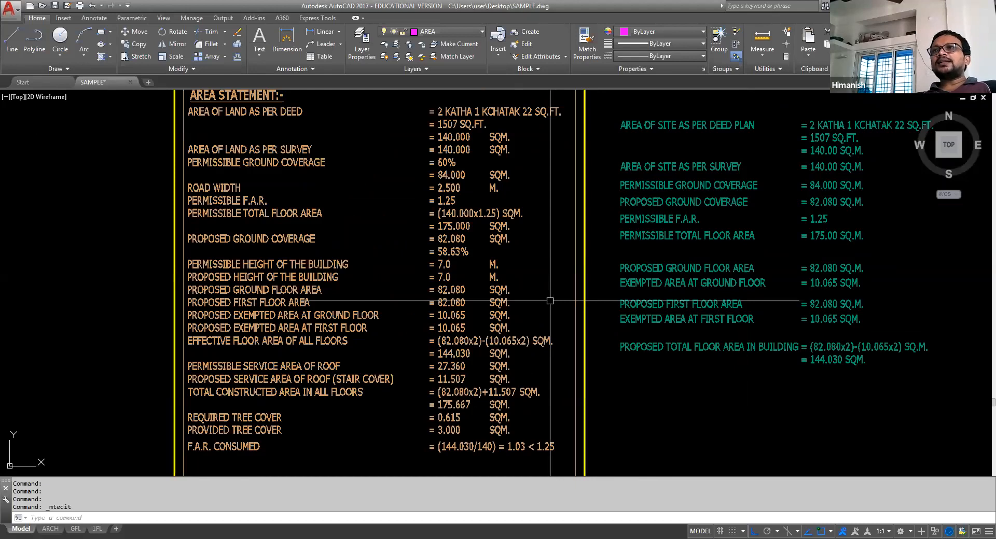
Step: Examine the first floor plan and section B-B, and recheck the F.A.R. CONSUMED line in the area statement
{"action": "scroll", "coordinate": [550, 301], "scroll_direction": "down", "scroll_amount": 4}
{"action": "scroll", "coordinate": [489, 313], "scroll_direction": "down", "scroll_amount": 4}
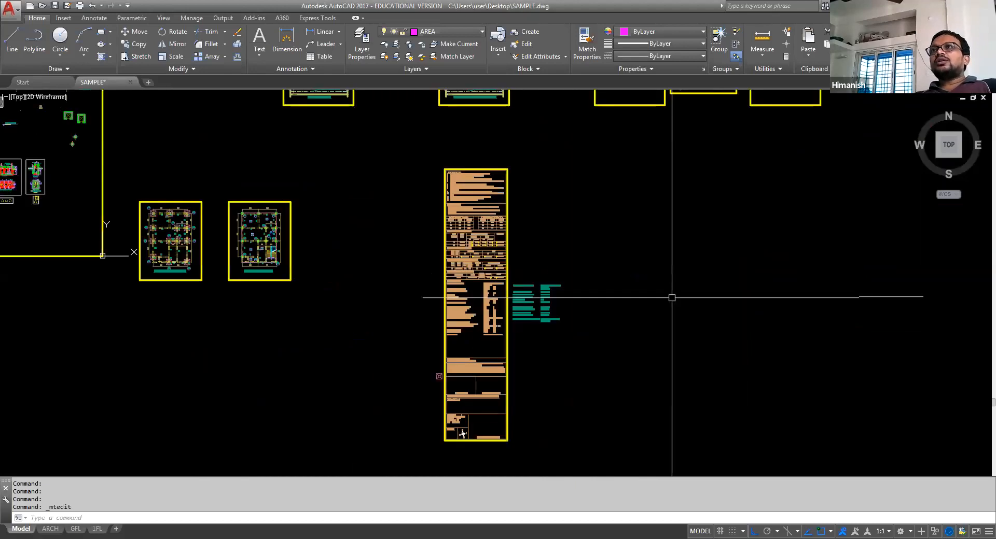
{"action": "middle_click_drag", "start_coordinate": [672, 298], "coordinate": [752, 414]}
{"action": "scroll", "coordinate": [705, 141], "scroll_direction": "up", "scroll_amount": 5}
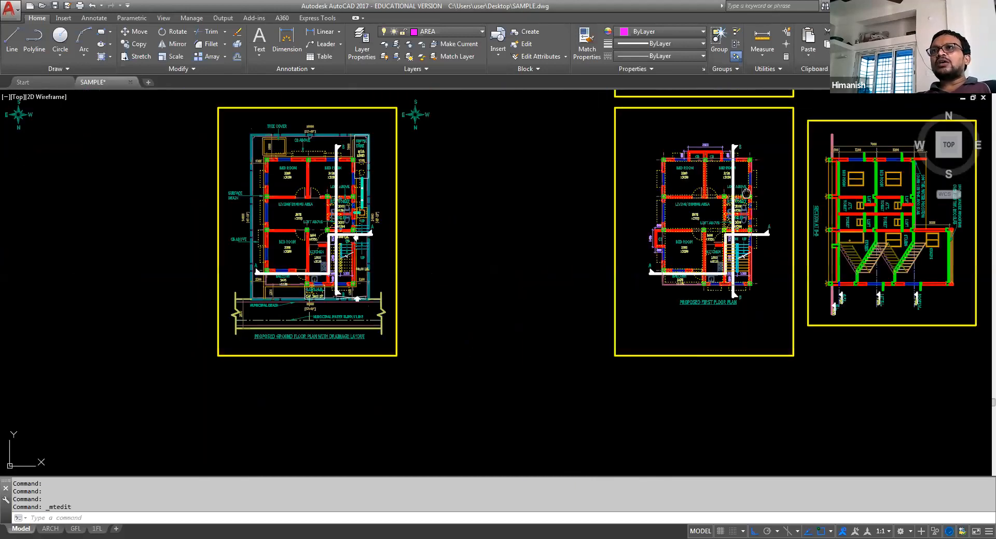
{"action": "middle_click_drag", "start_coordinate": [747, 193], "coordinate": [652, 203]}
{"action": "scroll", "coordinate": [658, 173], "scroll_direction": "up", "scroll_amount": 2}
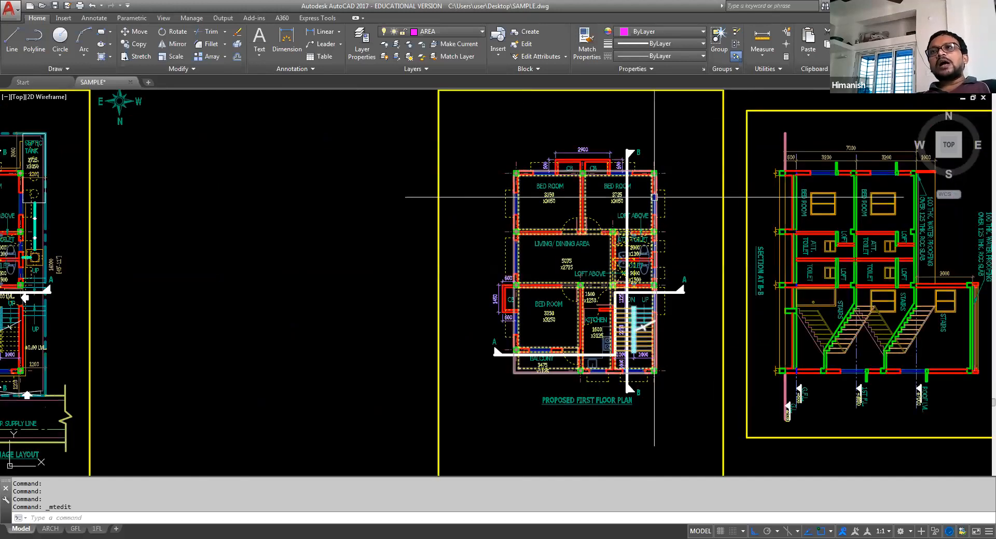
{"action": "middle_click_drag", "start_coordinate": [654, 197], "coordinate": [460, 198]}
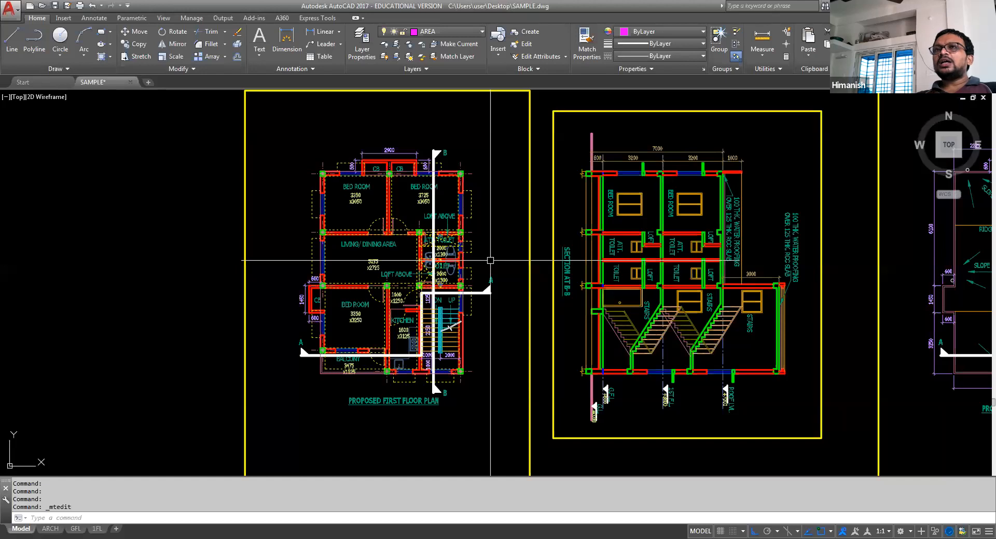
{"action": "scroll", "coordinate": [525, 267], "scroll_direction": "down", "scroll_amount": 5}
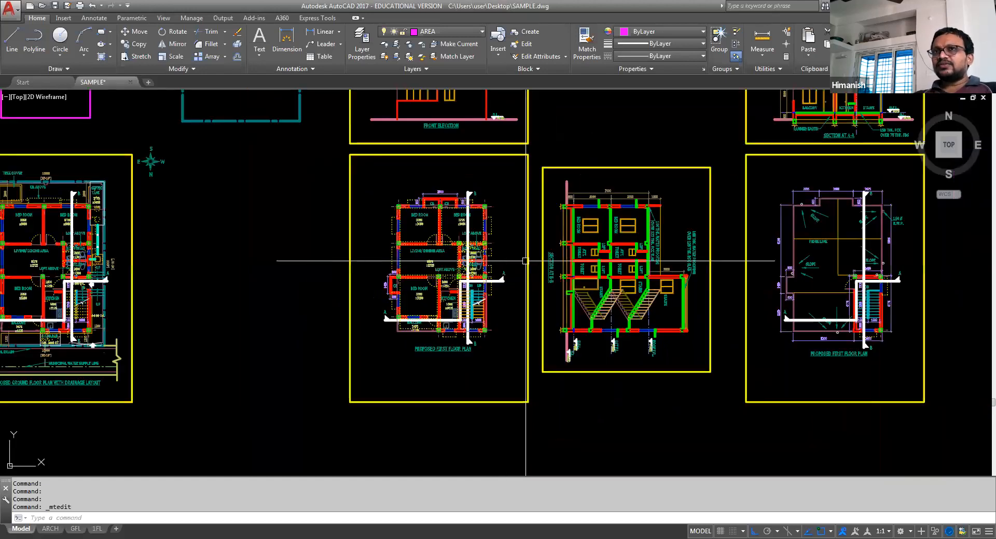
{"action": "mouse_move", "coordinate": [518, 354]}
{"action": "middle_mouse_down"}
{"action": "mouse_move", "coordinate": [638, 165]}
{"action": "mouse_move", "coordinate": [569, 175]}
{"action": "middle_mouse_up"}
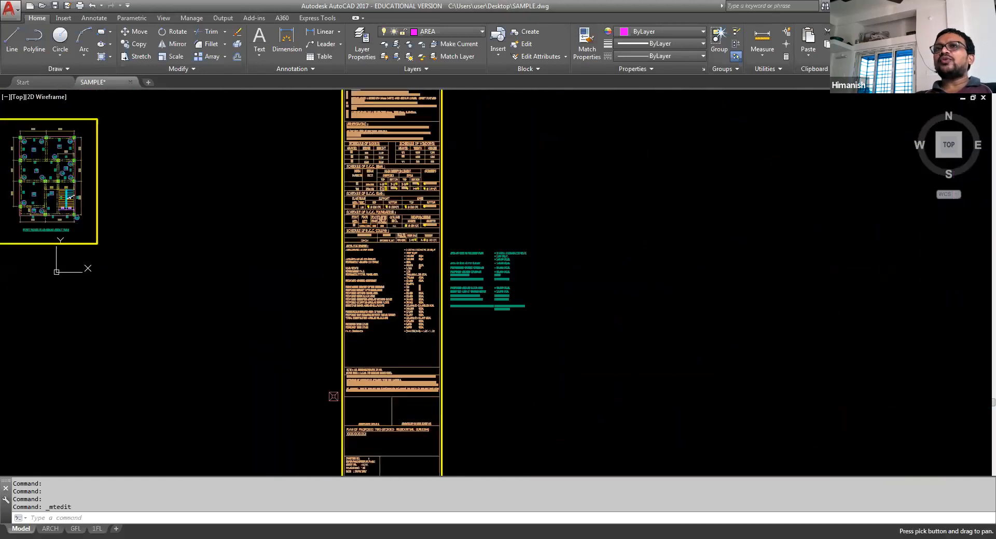
{"action": "scroll", "coordinate": [405, 357], "scroll_direction": "up", "scroll_amount": 6}
{"action": "middle_click_drag", "start_coordinate": [406, 360], "coordinate": [507, 370]}
{"action": "scroll", "coordinate": [623, 348], "scroll_direction": "up", "scroll_amount": 4}
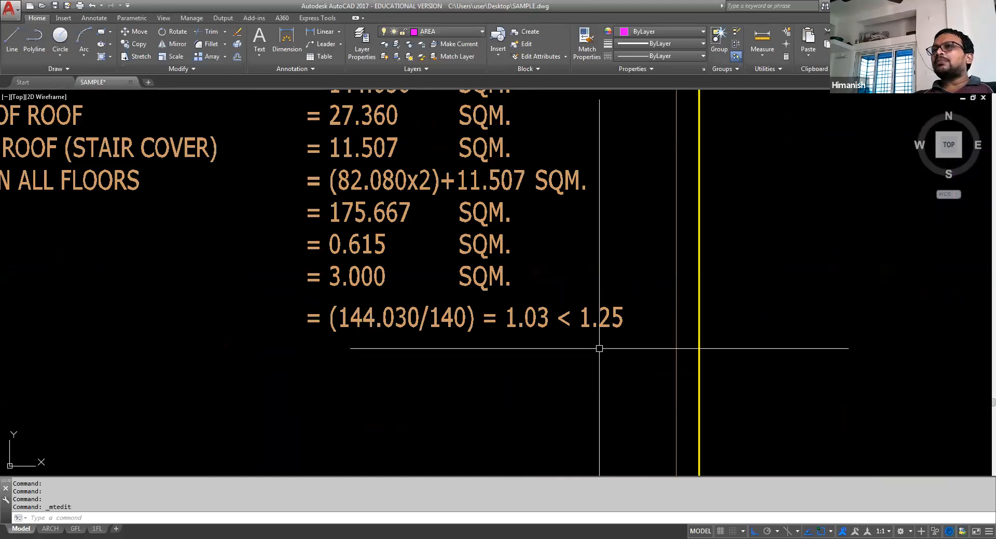
{"action": "scroll", "coordinate": [563, 331], "scroll_direction": "up", "scroll_amount": 2}
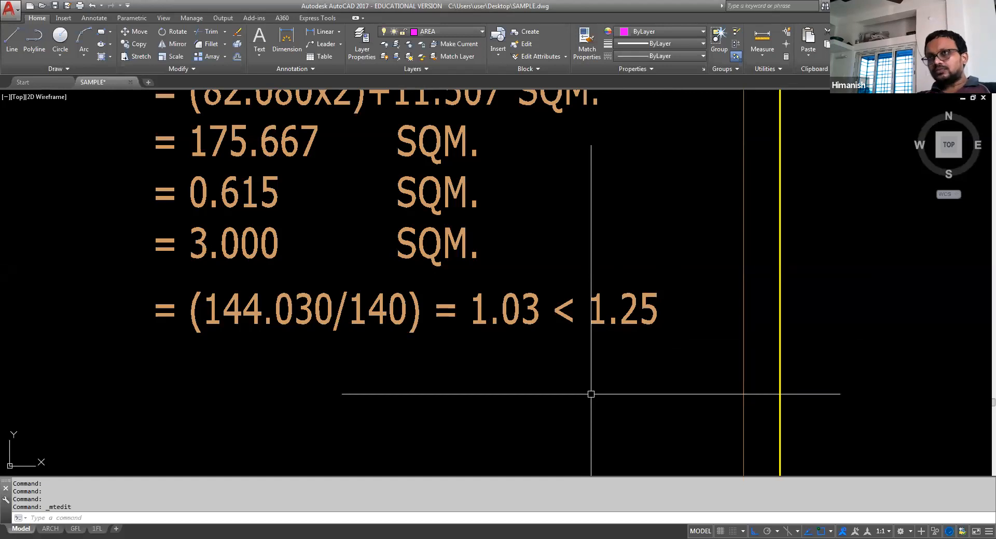
Step: Erase all the green area calculation notes beside the area statement sheet
{"action": "scroll", "coordinate": [591, 394], "scroll_direction": "down", "scroll_amount": 4}
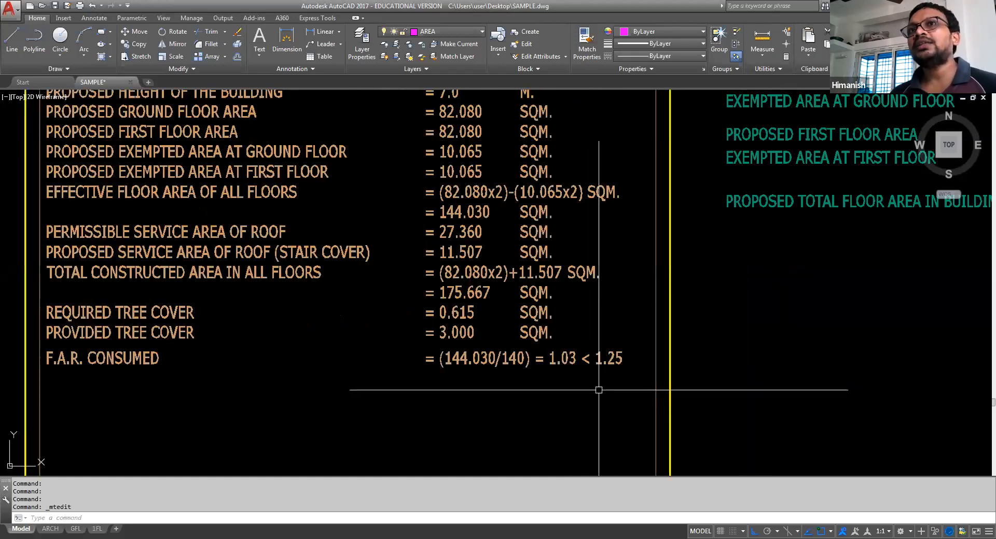
{"action": "scroll", "coordinate": [441, 299], "scroll_direction": "down", "scroll_amount": 4}
{"action": "scroll", "coordinate": [441, 299], "scroll_direction": "down", "scroll_amount": 4}
{"action": "mouse_move", "coordinate": [389, 307]}
{"action": "middle_mouse_down"}
{"action": "mouse_move", "coordinate": [431, 235]}
{"action": "mouse_move", "coordinate": [422, 317]}
{"action": "middle_mouse_up"}
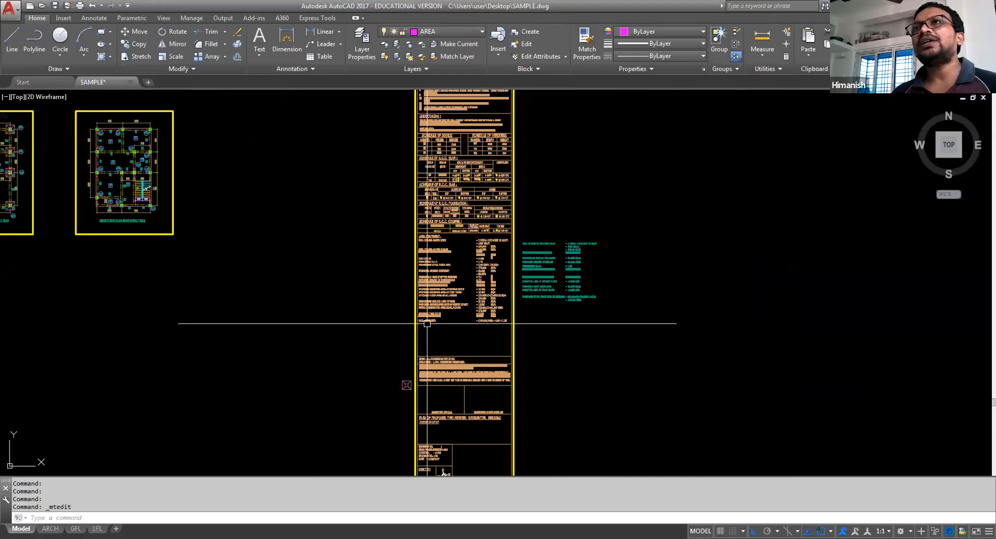
{"action": "scroll", "coordinate": [637, 238], "scroll_direction": "up", "scroll_amount": 2}
{"action": "scroll", "coordinate": [552, 362], "scroll_direction": "up", "scroll_amount": 2}
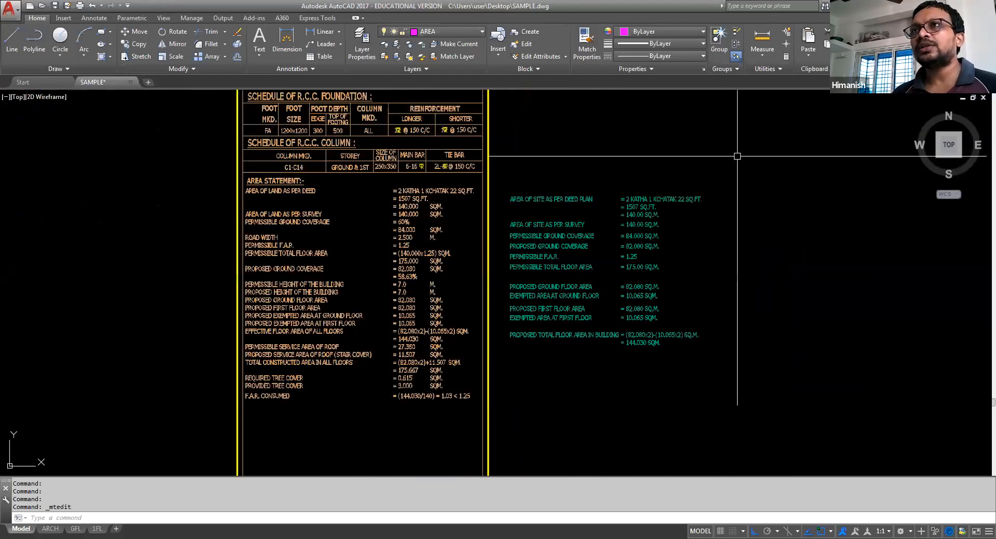
{"action": "left_click", "coordinate": [737, 155]}
{"action": "left_click", "coordinate": [539, 365]}
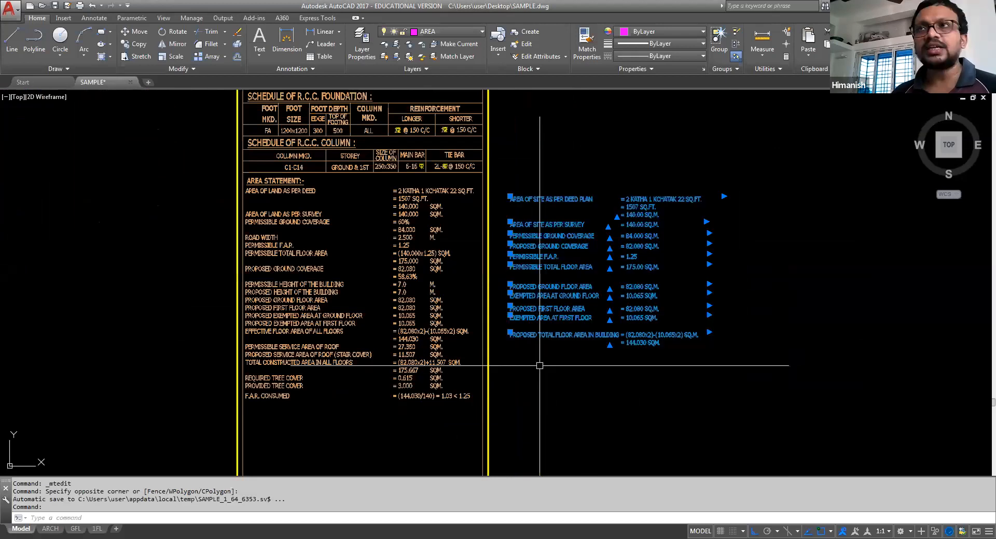
{"action": "type", "text": "e"}
{"action": "key", "text": "Return"}
{"action": "scroll", "coordinate": [540, 365], "scroll_direction": "down", "scroll_amount": 4}
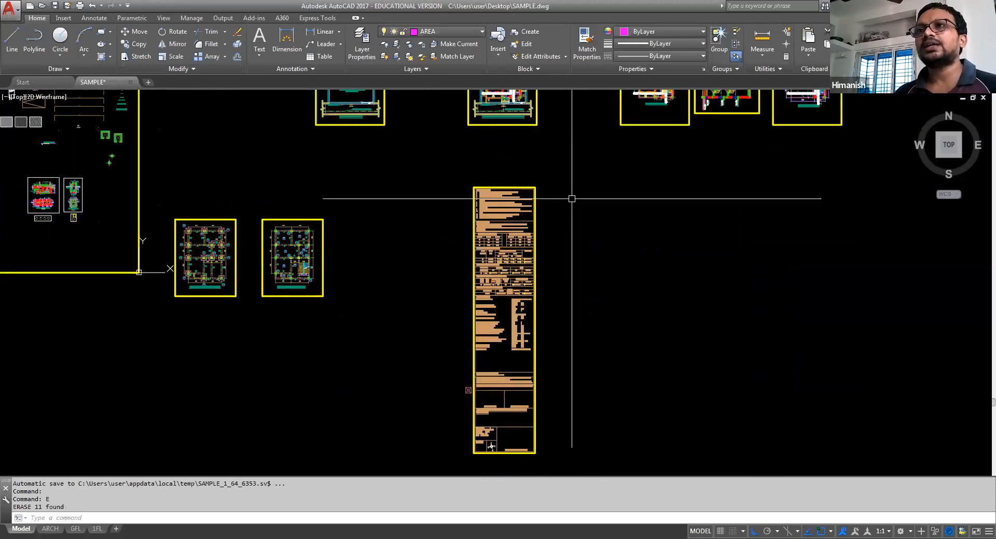
{"action": "middle_click_drag", "start_coordinate": [577, 384], "coordinate": [553, 274]}
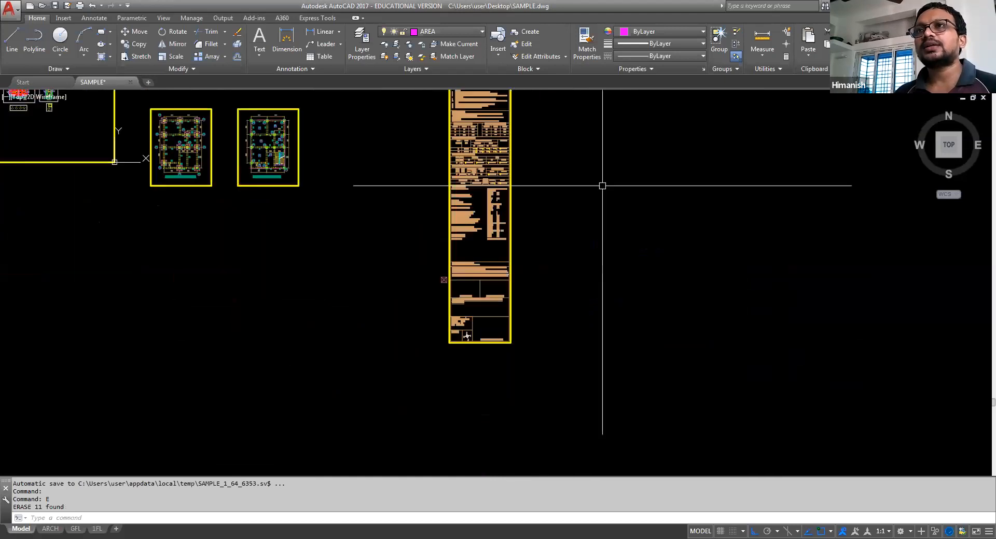
Step: Examine the existing ground floor plan with its hatched structure marked for demolition, and compare it with the neighbouring drawing sheets
{"action": "scroll", "coordinate": [505, 366], "scroll_direction": "down", "scroll_amount": 4}
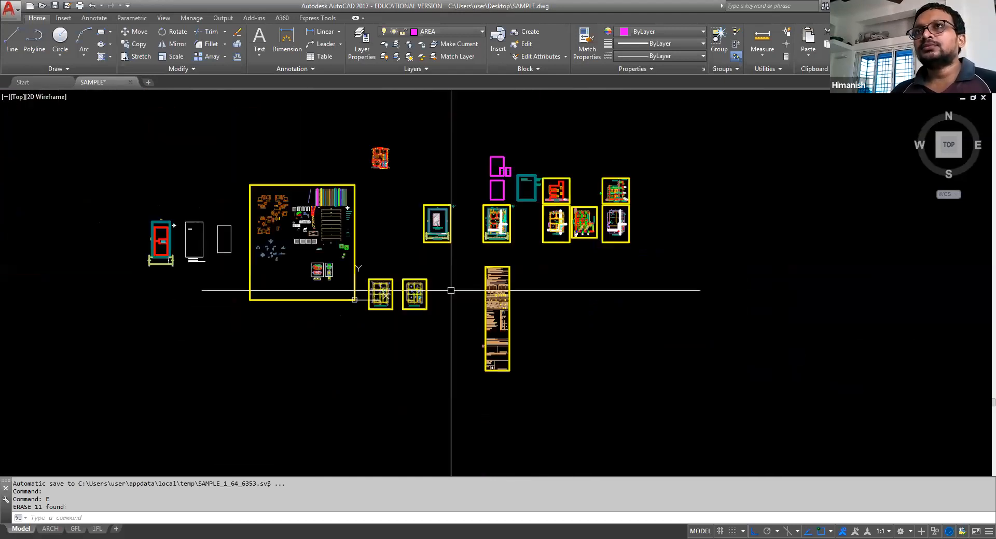
{"action": "scroll", "coordinate": [451, 290], "scroll_direction": "up", "scroll_amount": 2}
{"action": "middle_click_drag", "start_coordinate": [451, 290], "coordinate": [435, 306]}
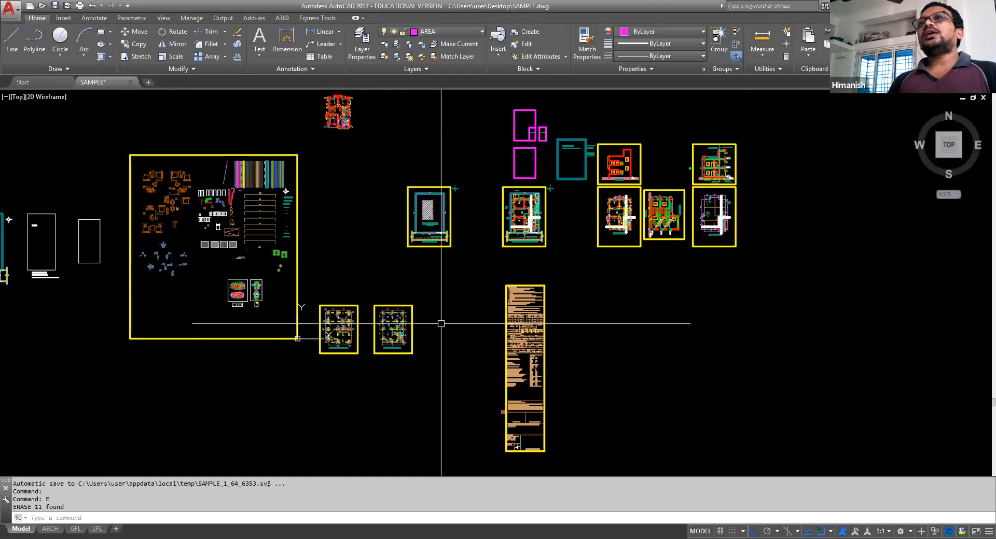
{"action": "scroll", "coordinate": [422, 217], "scroll_direction": "up", "scroll_amount": 4}
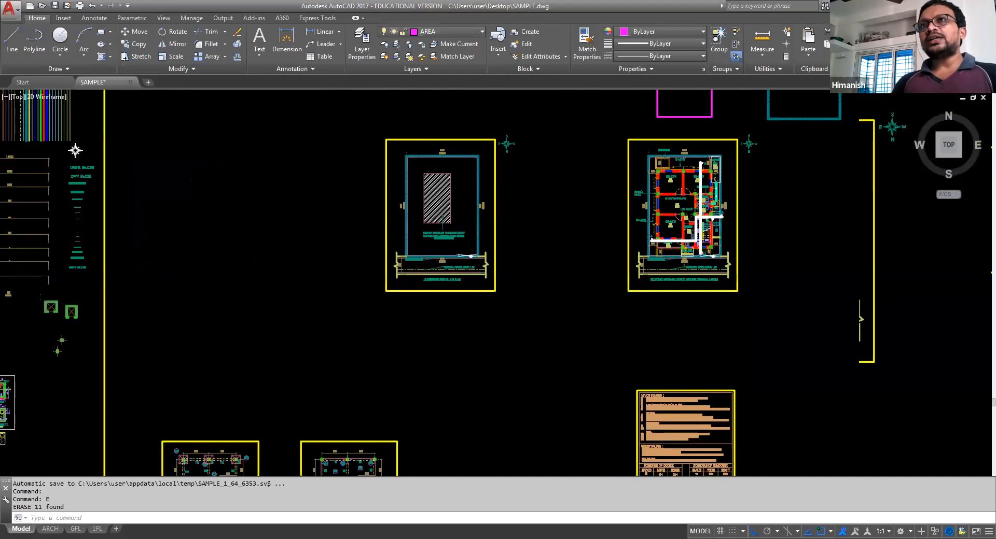
{"action": "scroll", "coordinate": [509, 170], "scroll_direction": "up", "scroll_amount": 2}
{"action": "scroll", "coordinate": [370, 308], "scroll_direction": "up", "scroll_amount": 2}
{"action": "middle_click_drag", "start_coordinate": [441, 232], "coordinate": [418, 312]}
{"action": "scroll", "coordinate": [488, 215], "scroll_direction": "up", "scroll_amount": 2}
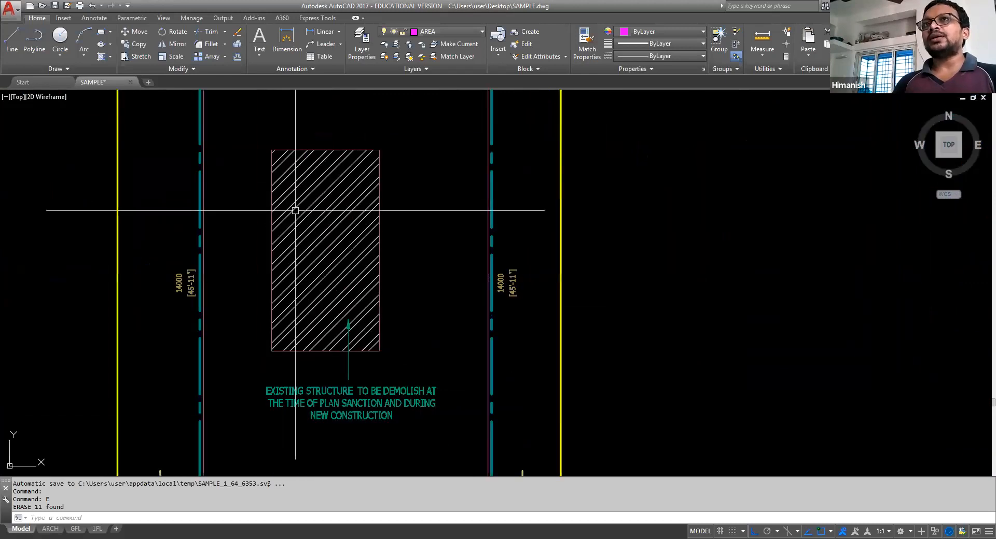
{"action": "scroll", "coordinate": [302, 232], "scroll_direction": "down", "scroll_amount": 2}
{"action": "scroll", "coordinate": [303, 232], "scroll_direction": "down", "scroll_amount": 2}
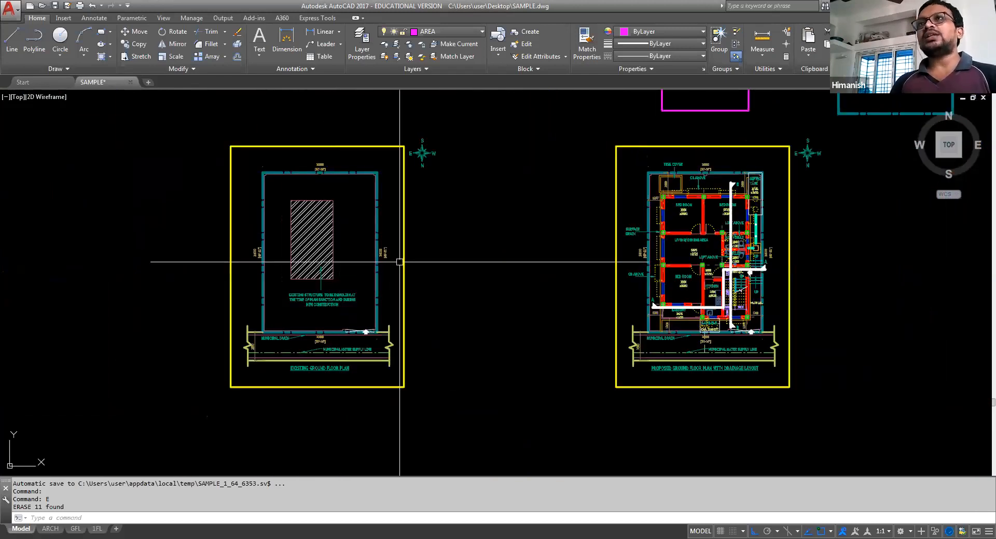
{"action": "scroll", "coordinate": [492, 287], "scroll_direction": "down", "scroll_amount": 2}
{"action": "scroll", "coordinate": [475, 279], "scroll_direction": "down", "scroll_amount": 2}
{"action": "key", "text": "Escape"}
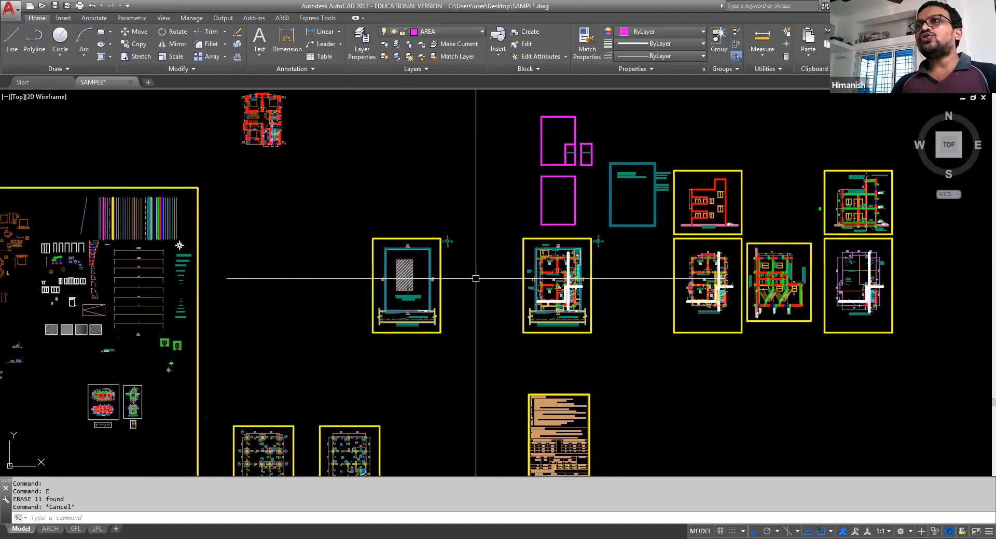
Step: Copy the whole existing ground floor plan sheet with its north symbol straight up into the empty area above the drawings
{"action": "middle_click_drag", "start_coordinate": [476, 278], "coordinate": [507, 329]}
{"action": "scroll", "coordinate": [483, 316], "scroll_direction": "down", "scroll_amount": 2}
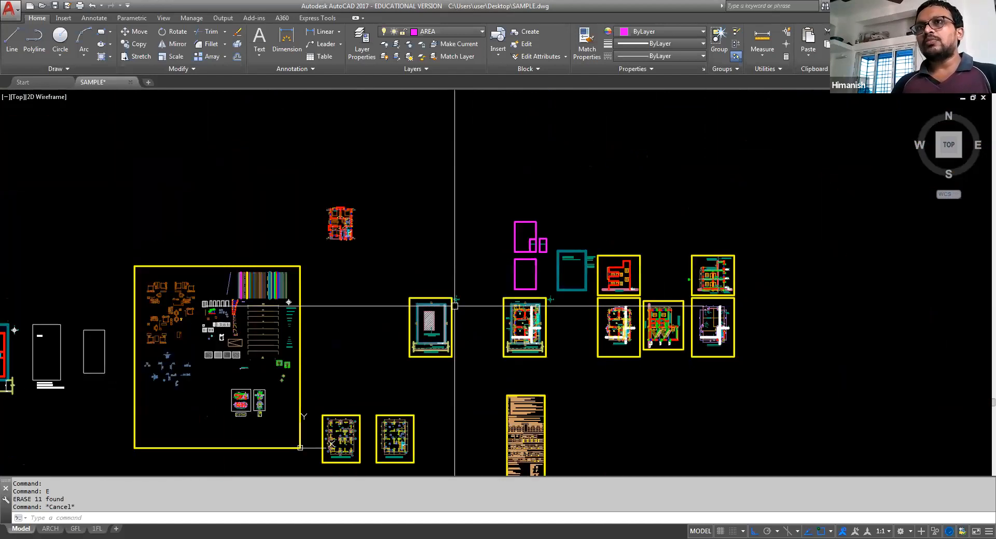
{"action": "left_click", "coordinate": [474, 284]}
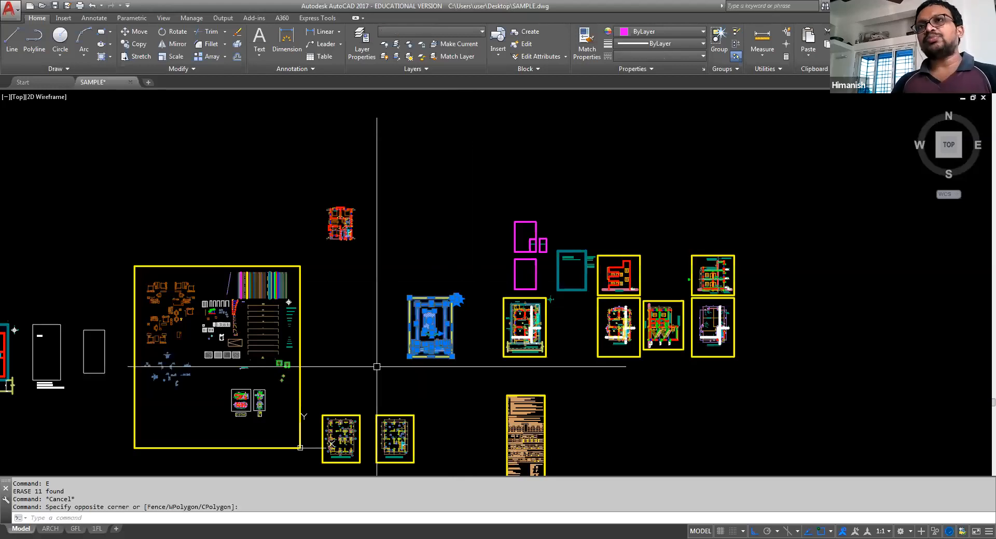
{"action": "type", "text": "co"}
{"action": "key", "text": "space"}
{"action": "left_click", "coordinate": [391, 344]}
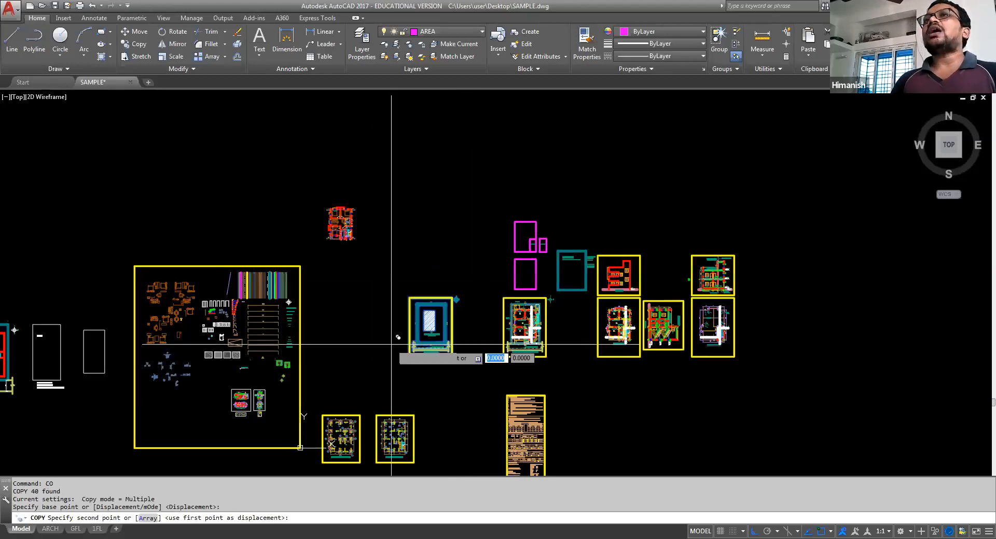
{"action": "middle_click_drag", "start_coordinate": [421, 222], "coordinate": [428, 358]}
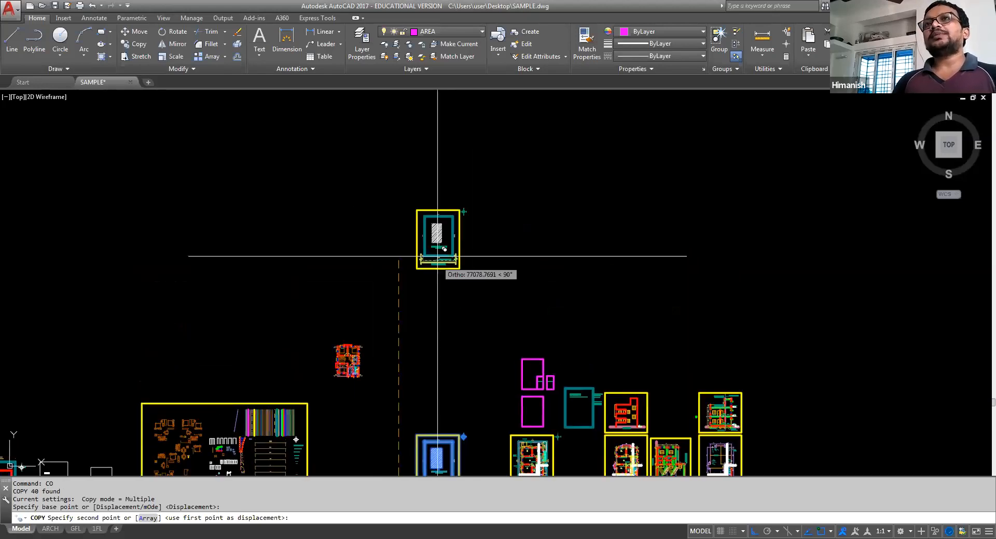
{"action": "left_click", "coordinate": [438, 203]}
{"action": "key", "text": "Escape"}
{"action": "key", "text": "Escape"}
Step: Erase the yellow sheet frame and the top and right plot dimensions from the copied existing ground floor plan
{"action": "scroll", "coordinate": [420, 195], "scroll_direction": "up", "scroll_amount": 2}
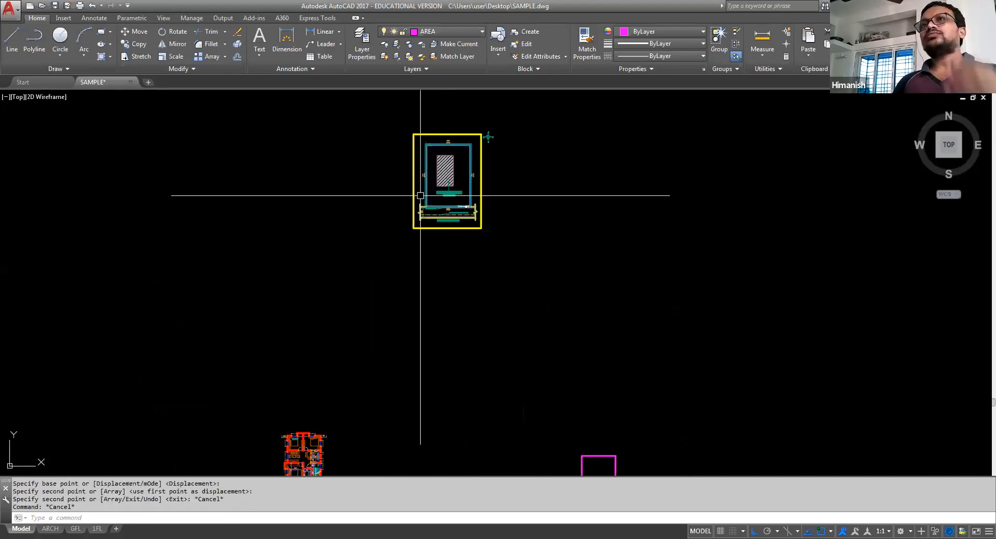
{"action": "scroll", "coordinate": [458, 140], "scroll_direction": "up", "scroll_amount": 2}
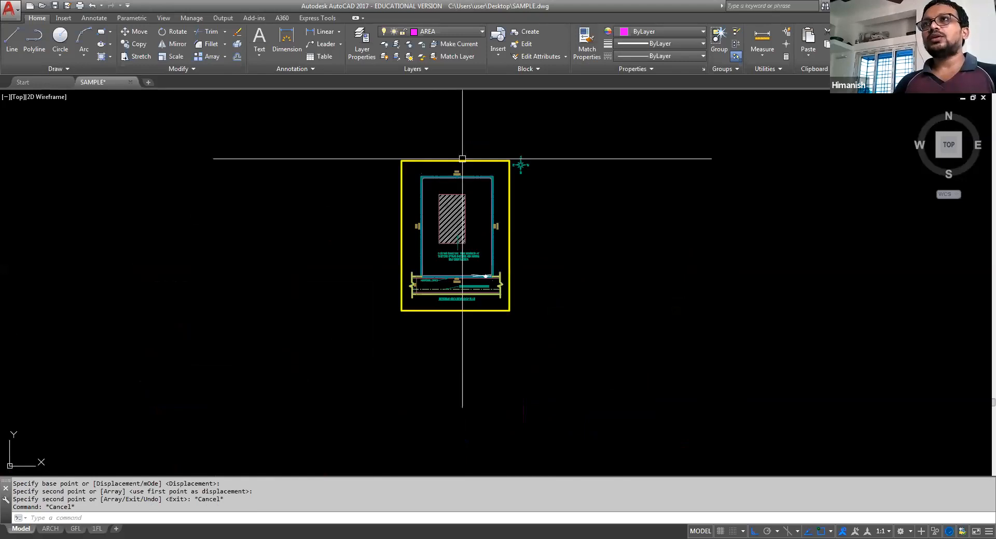
{"action": "scroll", "coordinate": [562, 157], "scroll_direction": "up", "scroll_amount": 2}
{"action": "left_click", "coordinate": [547, 156]}
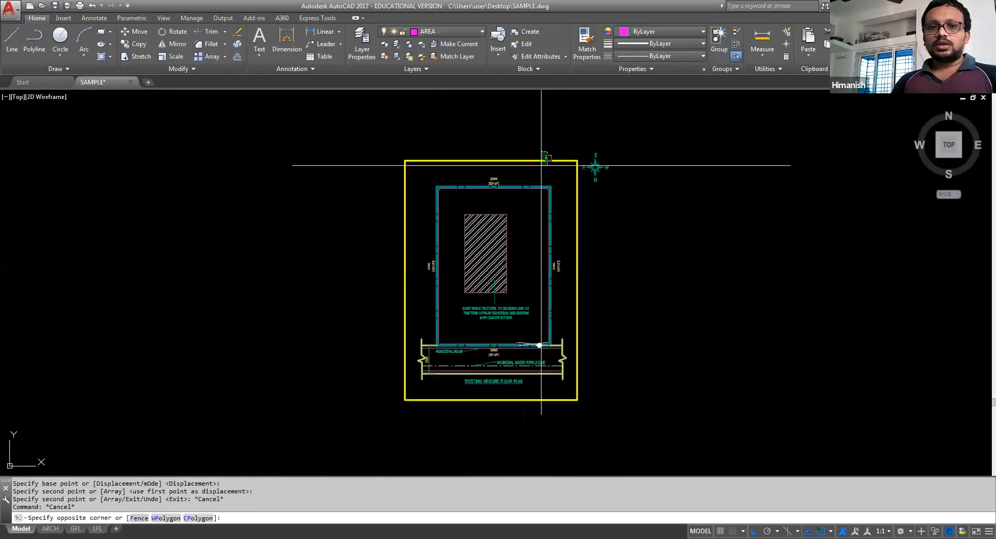
{"action": "left_click", "coordinate": [535, 169]}
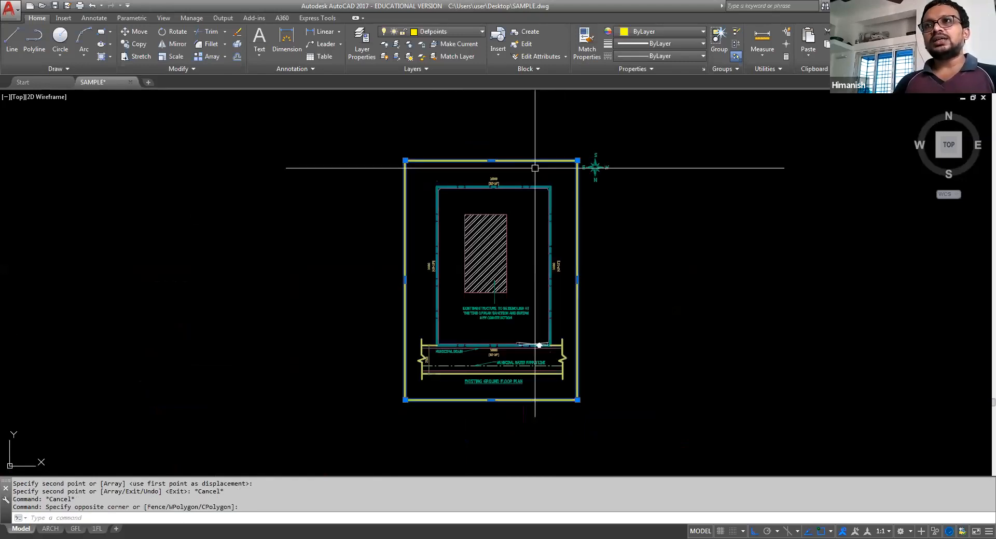
{"action": "key", "text": "Delete"}
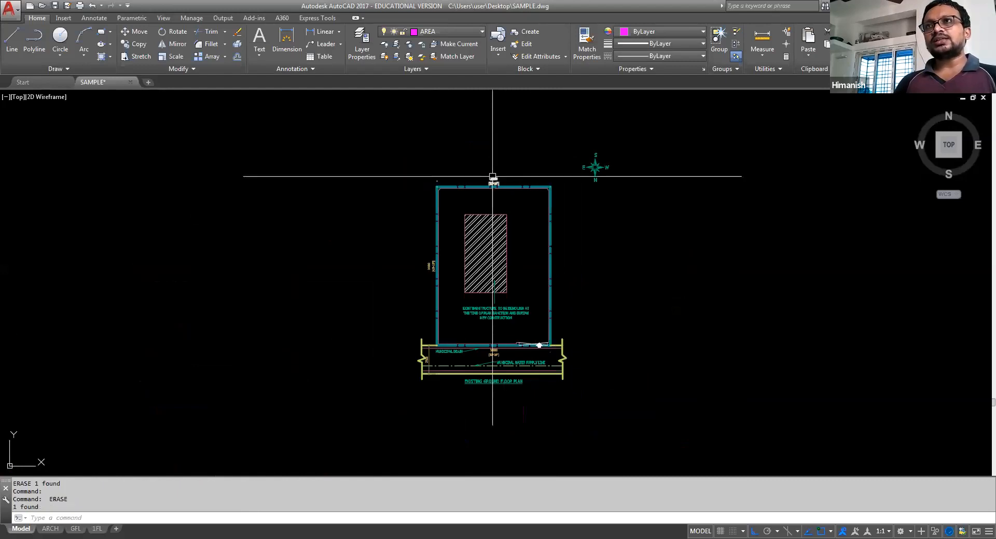
Step: Erase the hatched existing structure with its demolition note and the left plot dimension from the copied plan
{"action": "left_click", "coordinate": [520, 211]}
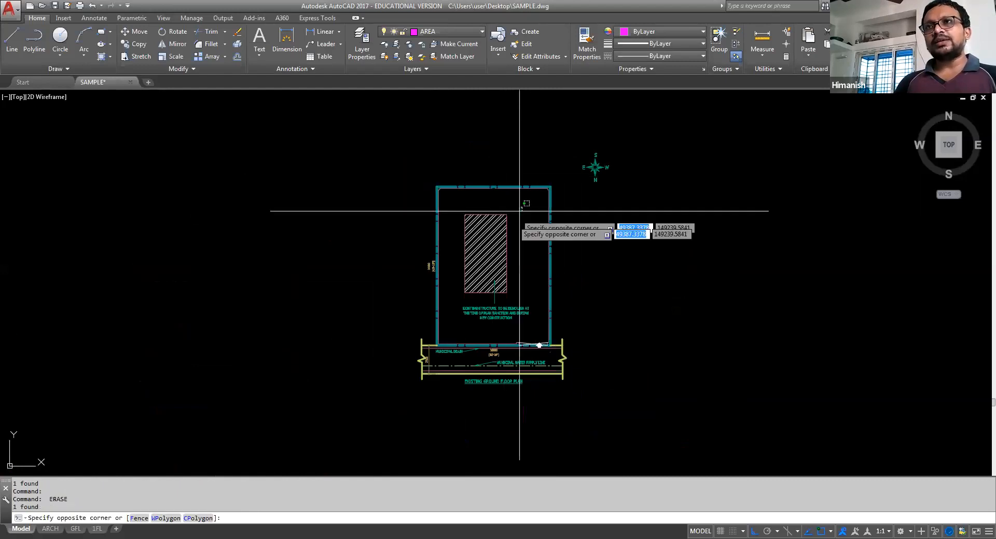
{"action": "left_click", "coordinate": [458, 326]}
{"action": "key", "text": "Return"}
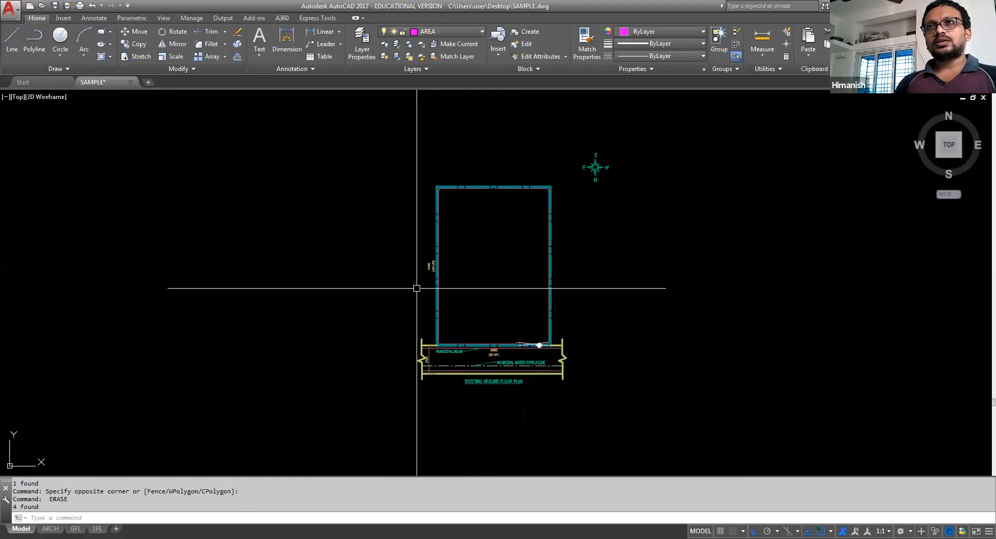
{"action": "left_click", "coordinate": [432, 265]}
{"action": "key", "text": "Return"}
Step: Move the road's right break line horizontally outward, well clear of the road lines in the copied plan
{"action": "scroll", "coordinate": [432, 379], "scroll_direction": "up", "scroll_amount": 2}
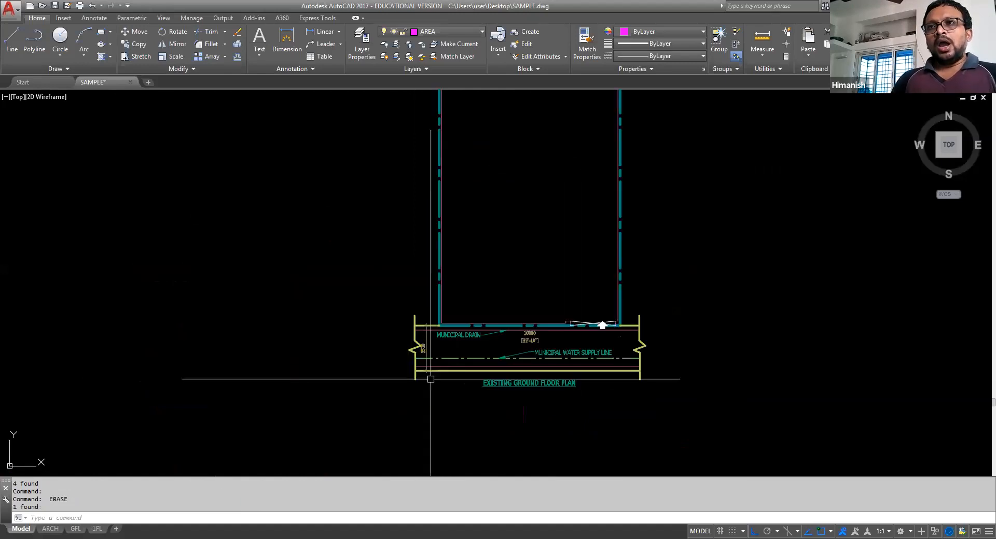
{"action": "middle_click_drag", "start_coordinate": [430, 379], "coordinate": [426, 383]}
{"action": "middle_click_drag", "start_coordinate": [426, 384], "coordinate": [387, 380]}
{"action": "key", "text": "Escape"}
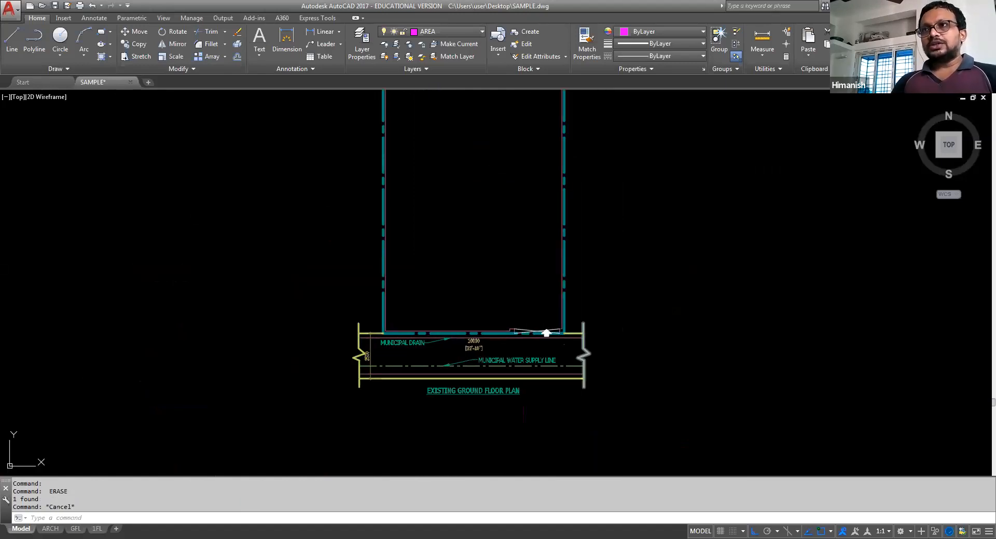
{"action": "key", "text": "Escape"}
{"action": "left_click", "coordinate": [584, 366]}
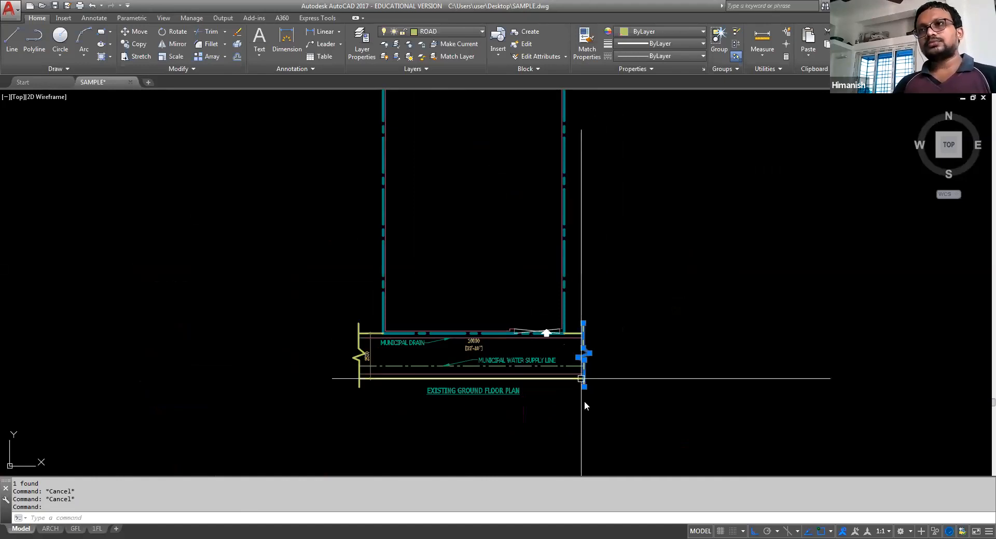
{"action": "type", "text": "m"}
{"action": "key", "text": "space"}
{"action": "left_click", "coordinate": [610, 344]}
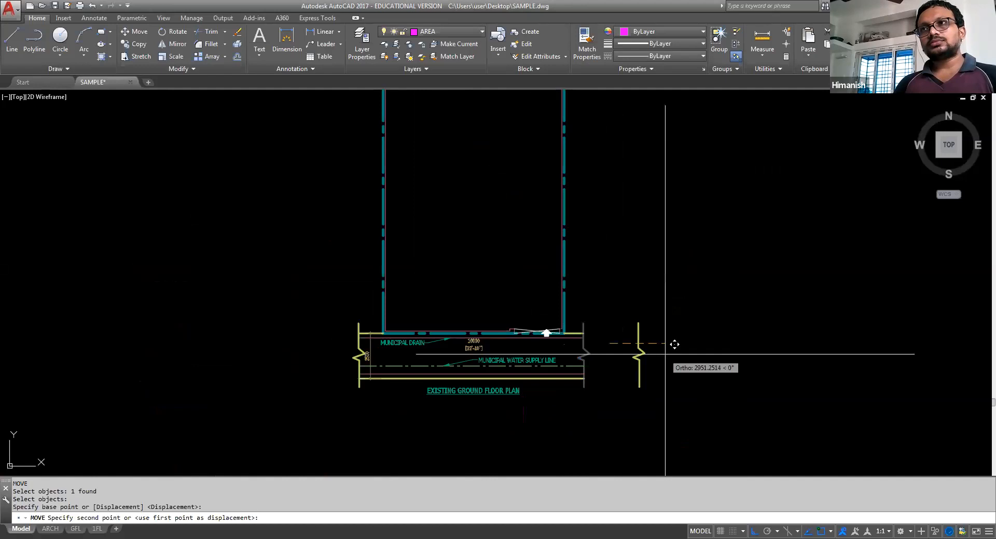
{"action": "left_click", "coordinate": [816, 347]}
Step: Move the road's left break line horizontally outward, away from the road lines on the opposite side
{"action": "scroll", "coordinate": [440, 352], "scroll_direction": "down", "scroll_amount": 2}
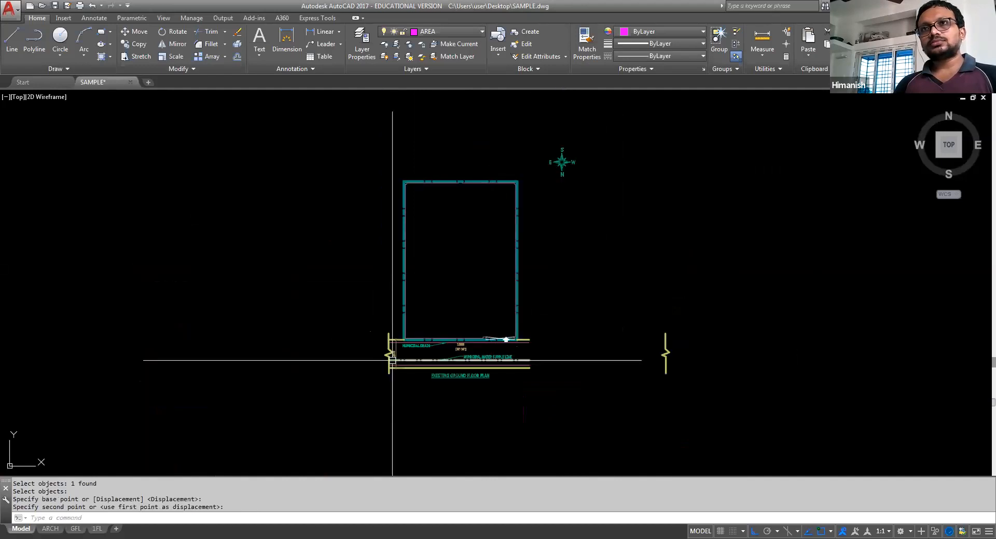
{"action": "left_click", "coordinate": [384, 351]}
{"action": "key", "text": "Return"}
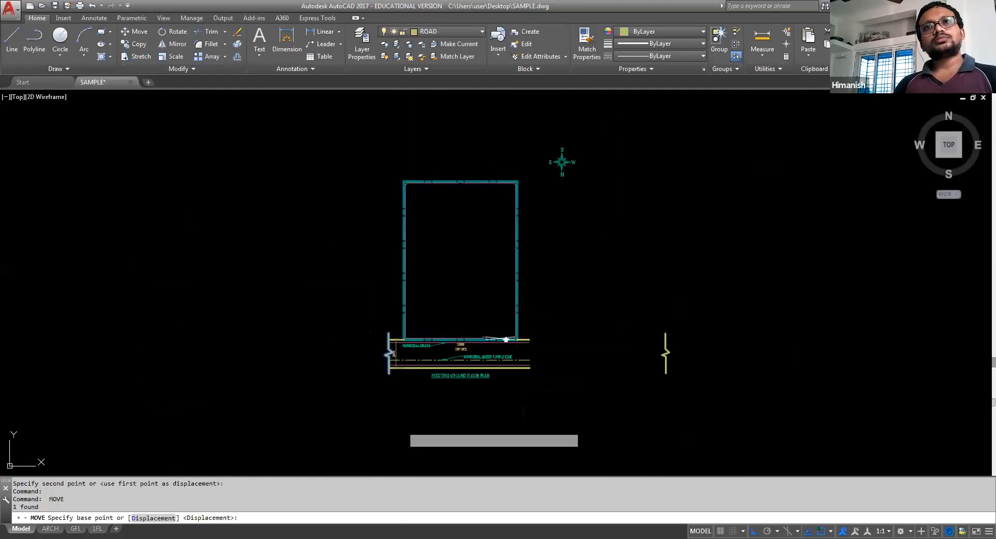
{"action": "left_click", "coordinate": [411, 427]}
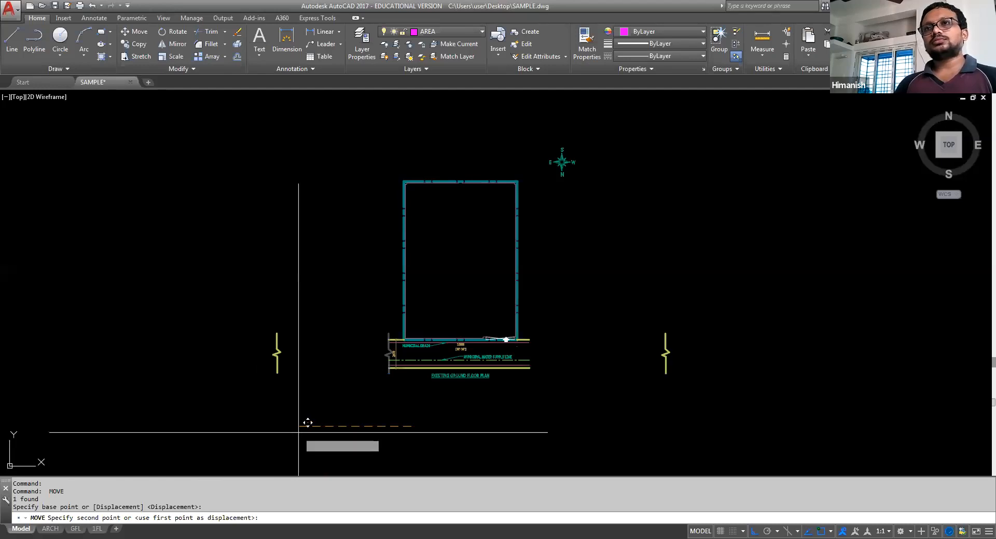
{"action": "key", "text": "Escape"}
{"action": "key", "text": "Escape"}
Step: Erase the road width and plot width dimensions, the municipal drain and water supply labels, and the water supply line
{"action": "scroll", "coordinate": [407, 373], "scroll_direction": "up", "scroll_amount": 4}
{"action": "left_click", "coordinate": [614, 320]}
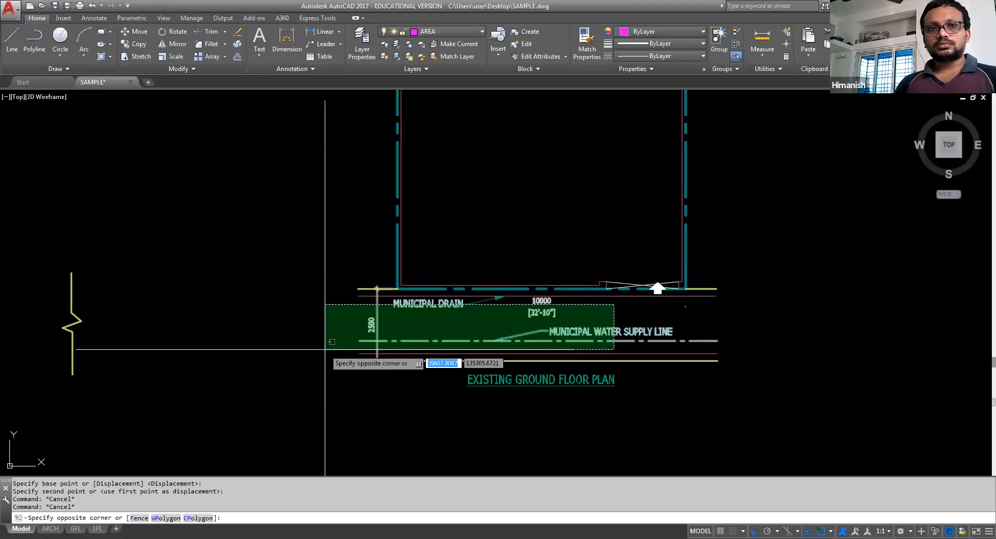
{"action": "left_click", "coordinate": [325, 349]}
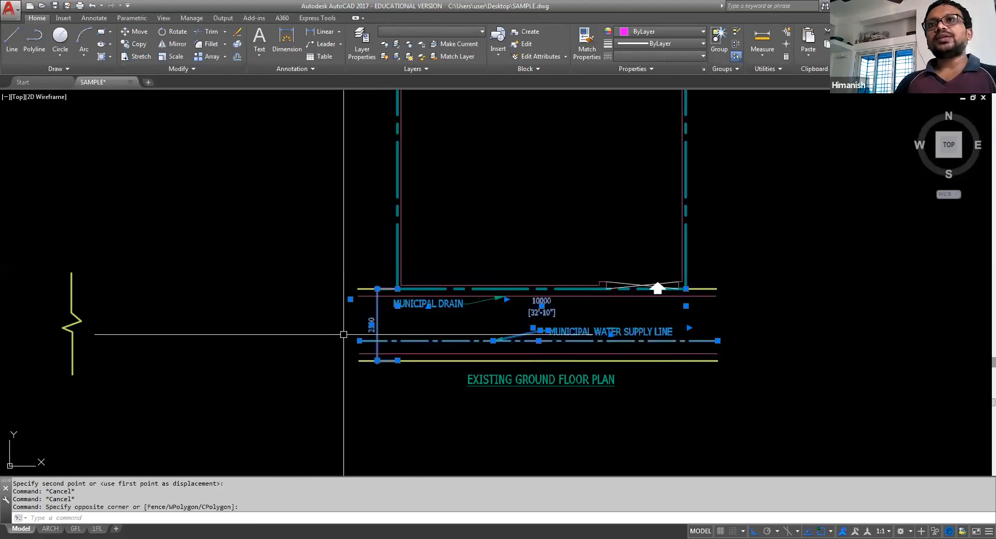
{"action": "type", "text": "e"}
{"action": "key", "text": "Return"}
Step: Erase both thin drain lines along the road, the leftover drain leader and the entrance arrow at the gate
{"action": "left_click", "coordinate": [369, 295]}
{"action": "key", "text": "Delete"}
{"action": "left_click", "coordinate": [494, 297]}
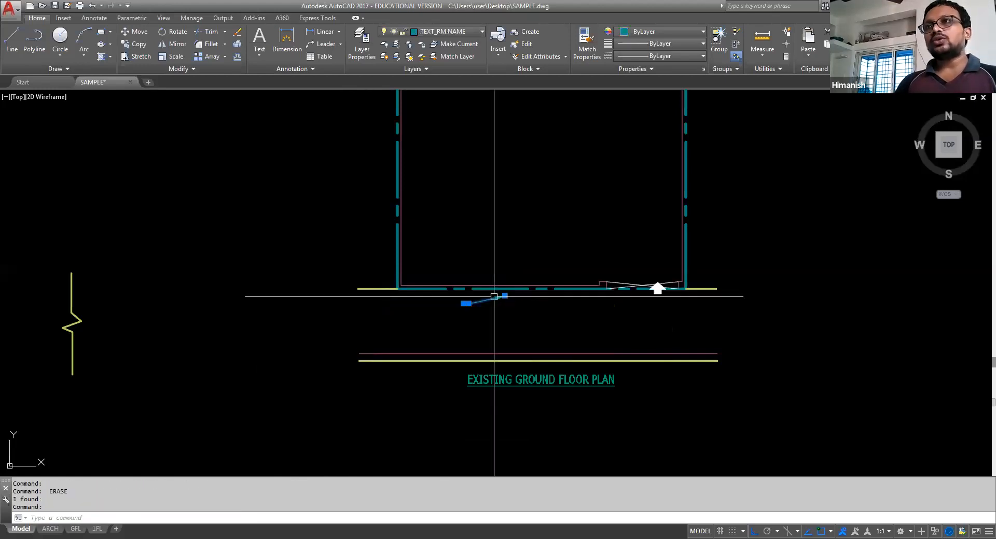
{"action": "key", "text": "Delete"}
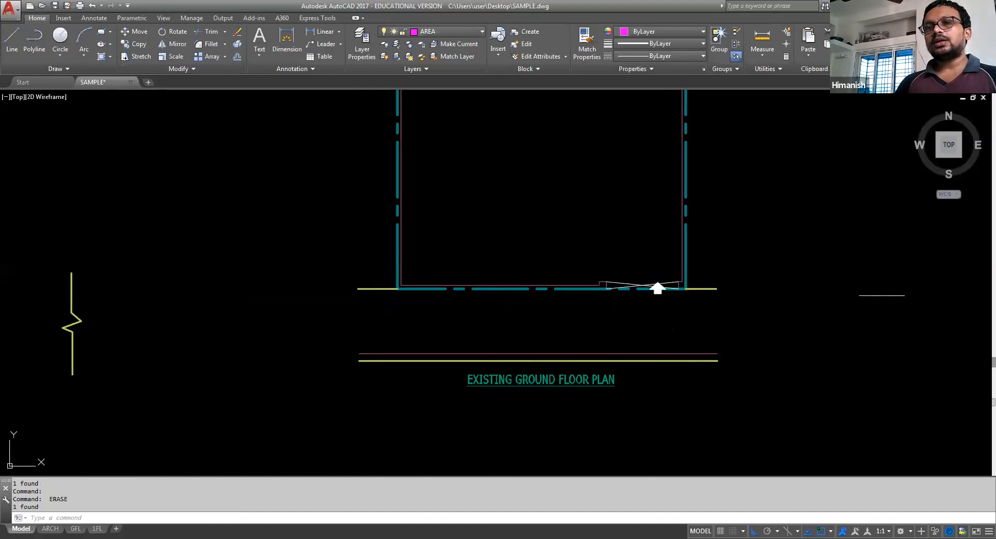
{"action": "left_click", "coordinate": [377, 355]}
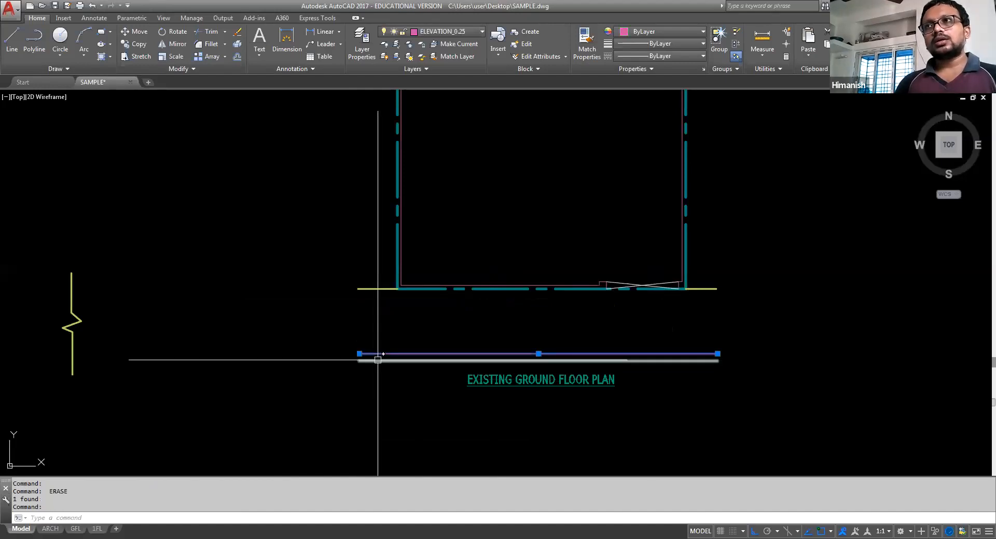
{"action": "key", "text": "Delete"}
Step: Examine the gate in the plot boundary and the stripped-down plot and road copy in relation to the other sheets
{"action": "scroll", "coordinate": [433, 338], "scroll_direction": "down", "scroll_amount": 4}
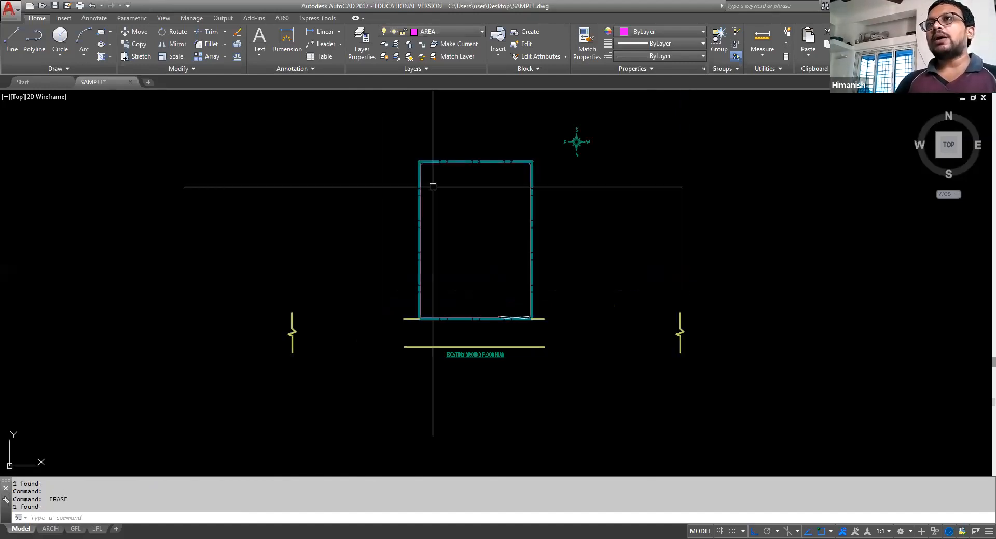
{"action": "scroll", "coordinate": [432, 186], "scroll_direction": "up", "scroll_amount": 2}
{"action": "scroll", "coordinate": [531, 407], "scroll_direction": "up", "scroll_amount": 4}
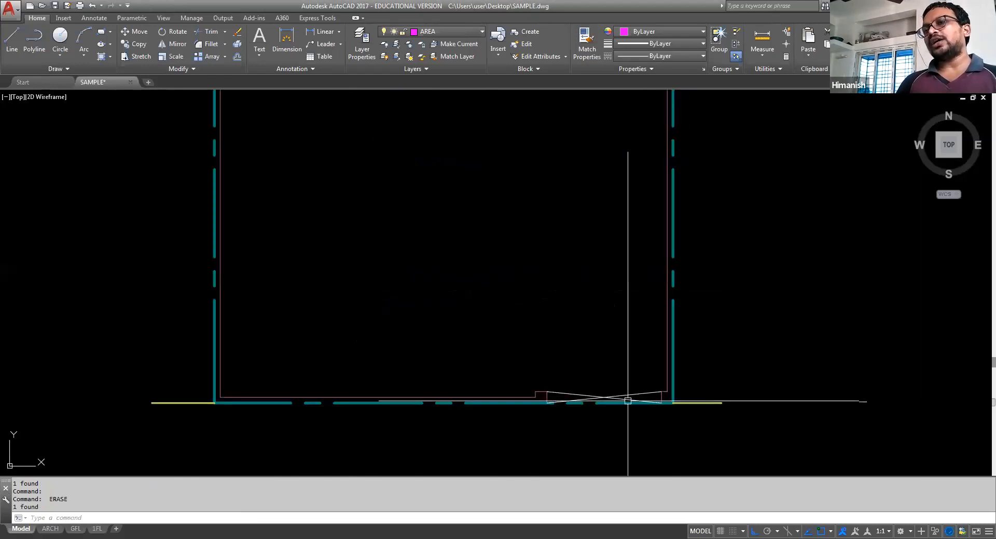
{"action": "scroll", "coordinate": [563, 404], "scroll_direction": "up", "scroll_amount": 4}
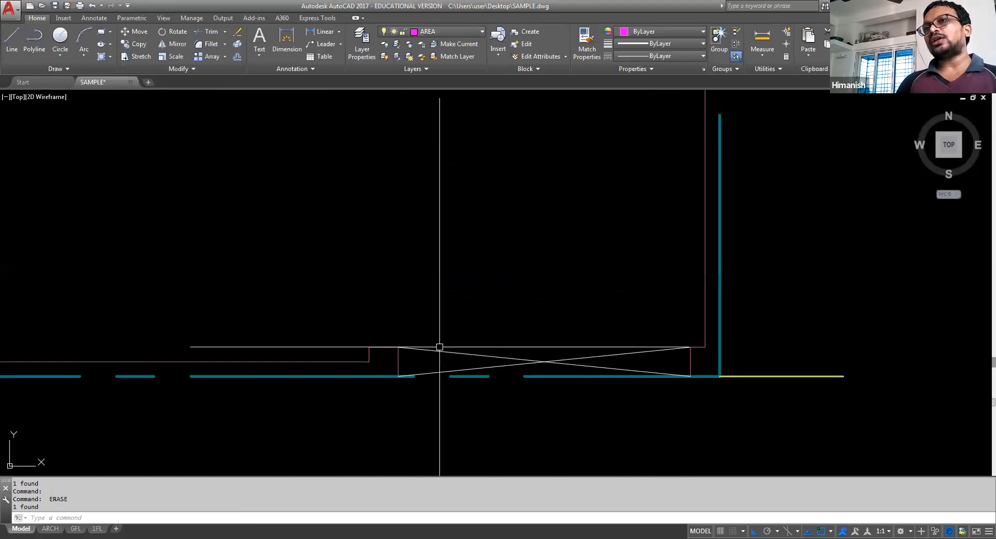
{"action": "scroll", "coordinate": [471, 404], "scroll_direction": "down", "scroll_amount": 6}
{"action": "key", "text": "Escape"}
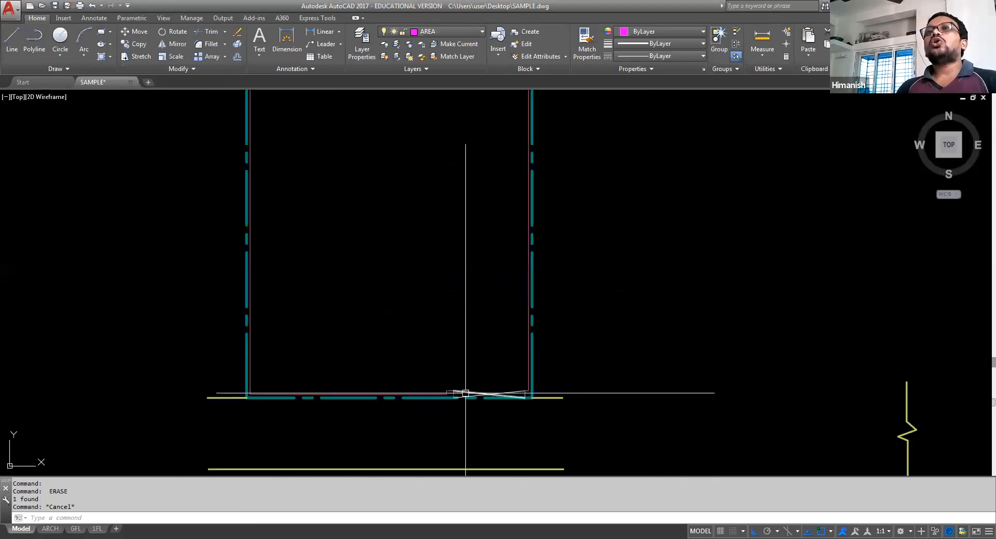
{"action": "scroll", "coordinate": [410, 336], "scroll_direction": "down", "scroll_amount": 4}
{"action": "scroll", "coordinate": [408, 338], "scroll_direction": "down", "scroll_amount": 2}
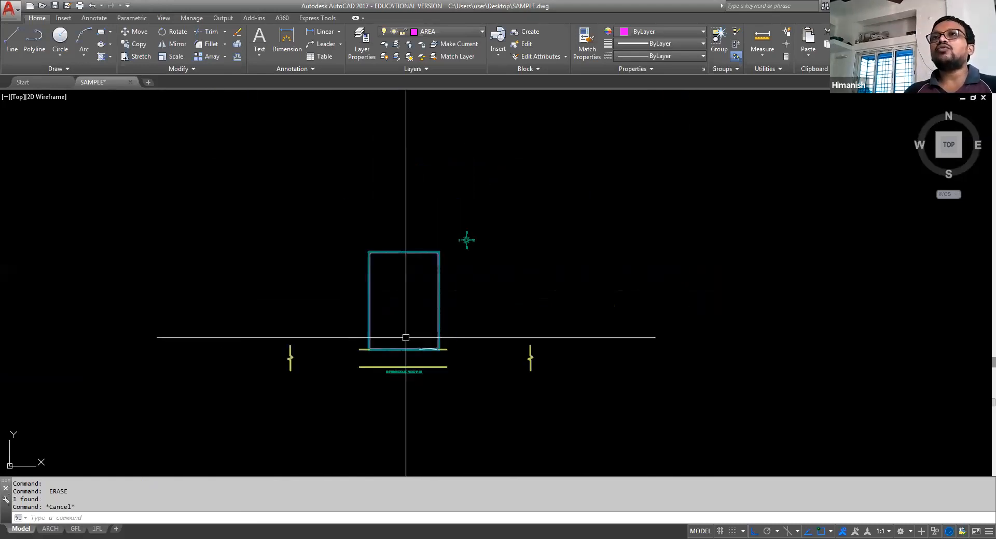
{"action": "scroll", "coordinate": [406, 338], "scroll_direction": "down", "scroll_amount": 2}
{"action": "scroll", "coordinate": [408, 259], "scroll_direction": "down", "scroll_amount": 2}
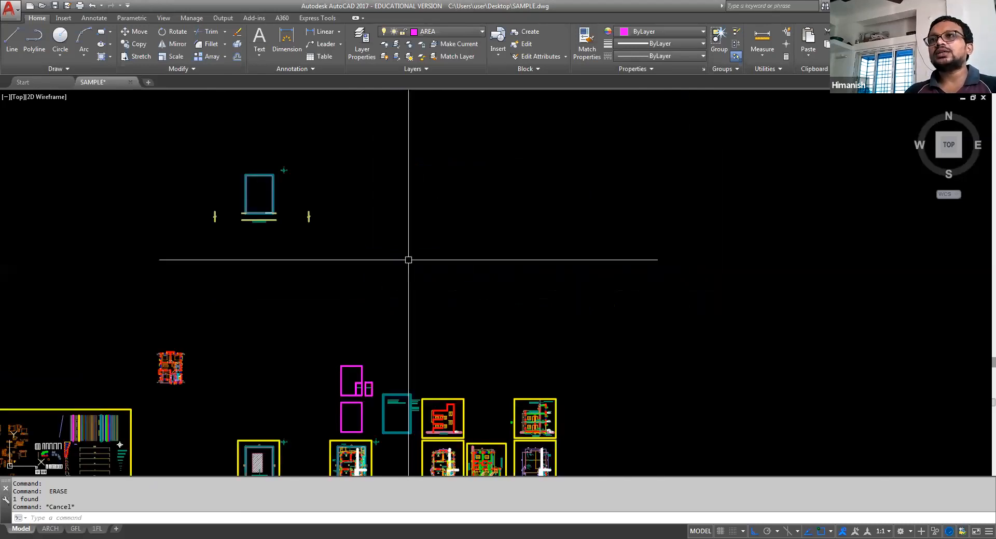
Step: Turn off the layers of the dimensions, slope text, ridge lines and section lines by picking those objects in the roof plan
{"action": "middle_click_drag", "start_coordinate": [452, 335], "coordinate": [462, 204]}
{"action": "scroll", "coordinate": [556, 342], "scroll_direction": "up", "scroll_amount": 2}
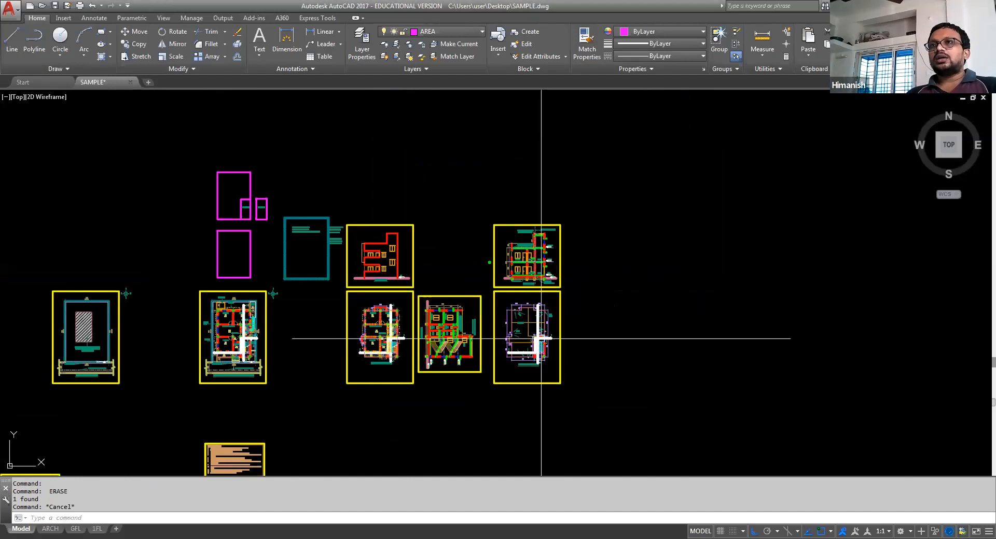
{"action": "scroll", "coordinate": [541, 338], "scroll_direction": "up", "scroll_amount": 2}
{"action": "scroll", "coordinate": [521, 337], "scroll_direction": "up", "scroll_amount": 1}
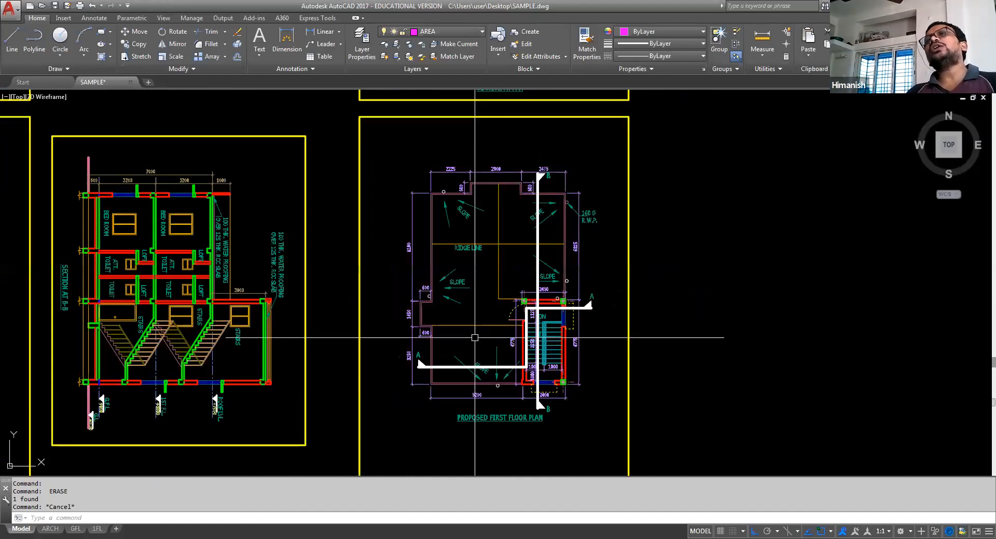
{"action": "key", "text": "Escape"}
{"action": "middle_click_drag", "start_coordinate": [469, 311], "coordinate": [455, 308]}
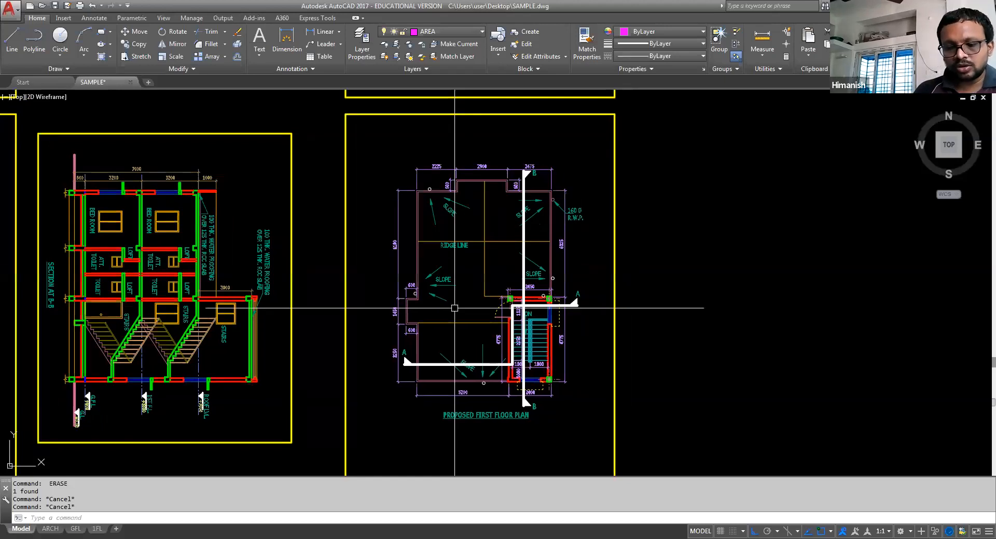
{"action": "type", "text": "LAYOFF"}
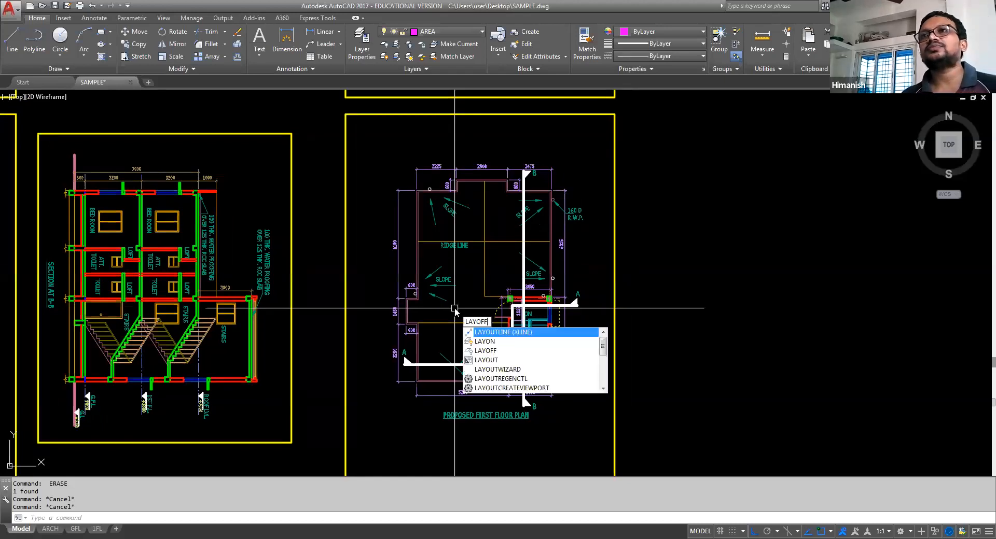
{"action": "key", "text": "Return"}
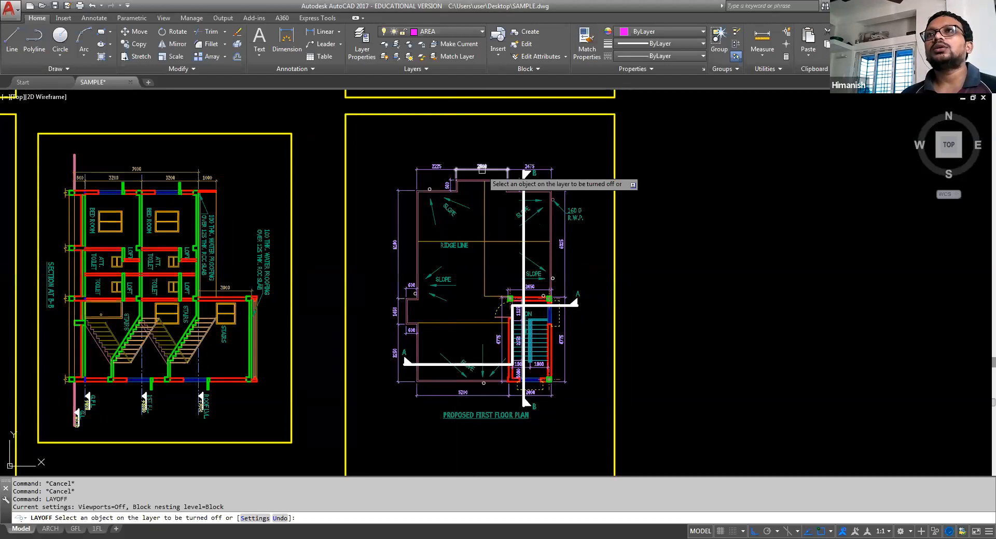
{"action": "left_click", "coordinate": [482, 169]}
{"action": "left_click", "coordinate": [460, 205]}
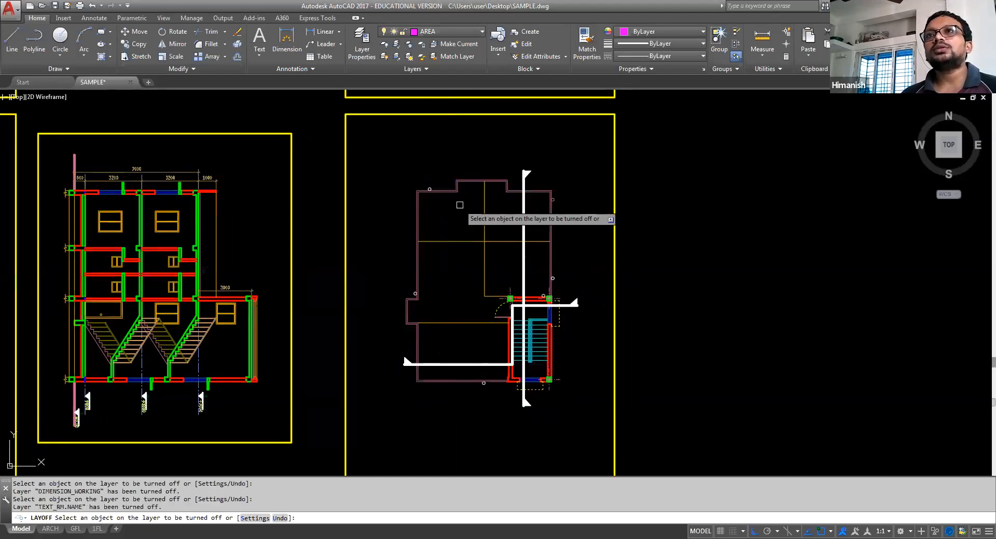
{"action": "left_click", "coordinate": [485, 270]}
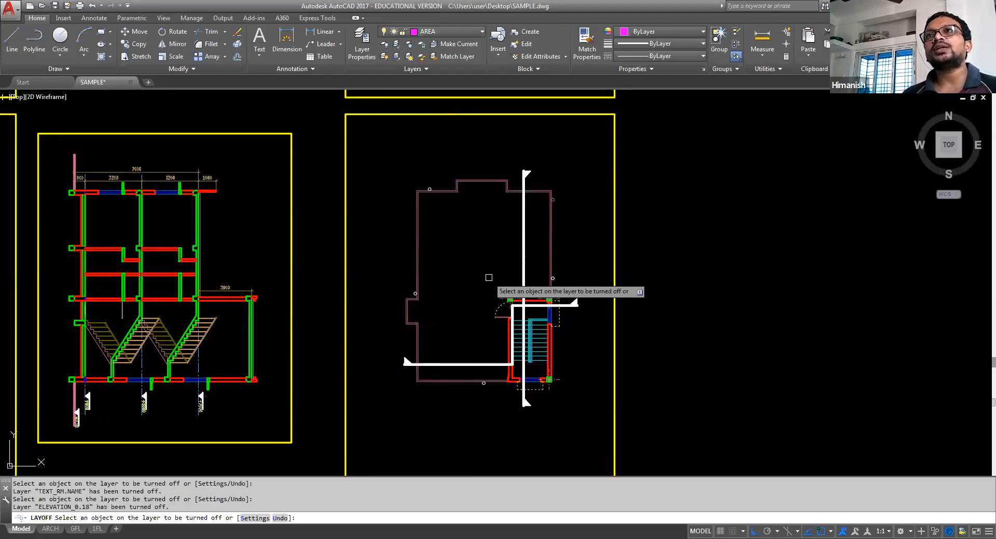
{"action": "left_click", "coordinate": [524, 262]}
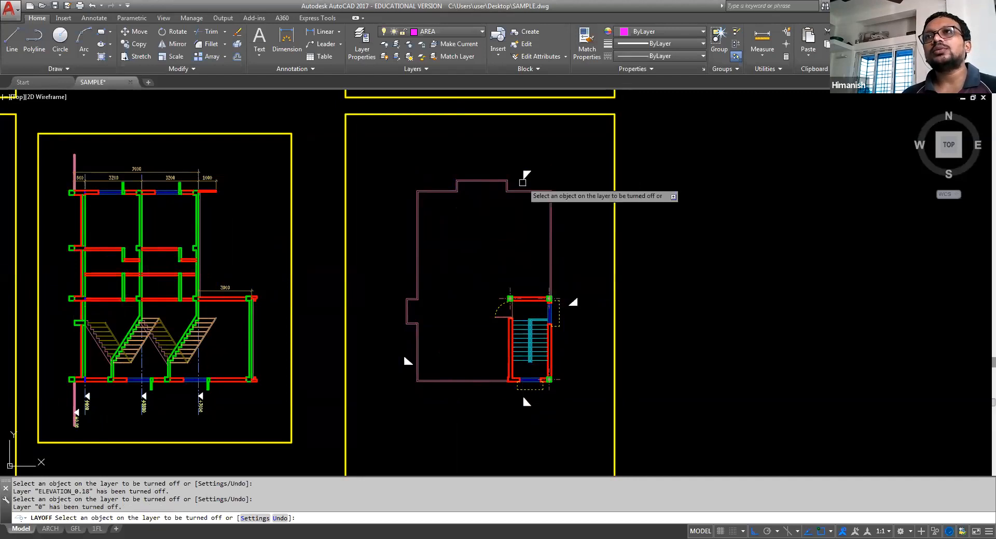
{"action": "left_click", "coordinate": [524, 178]}
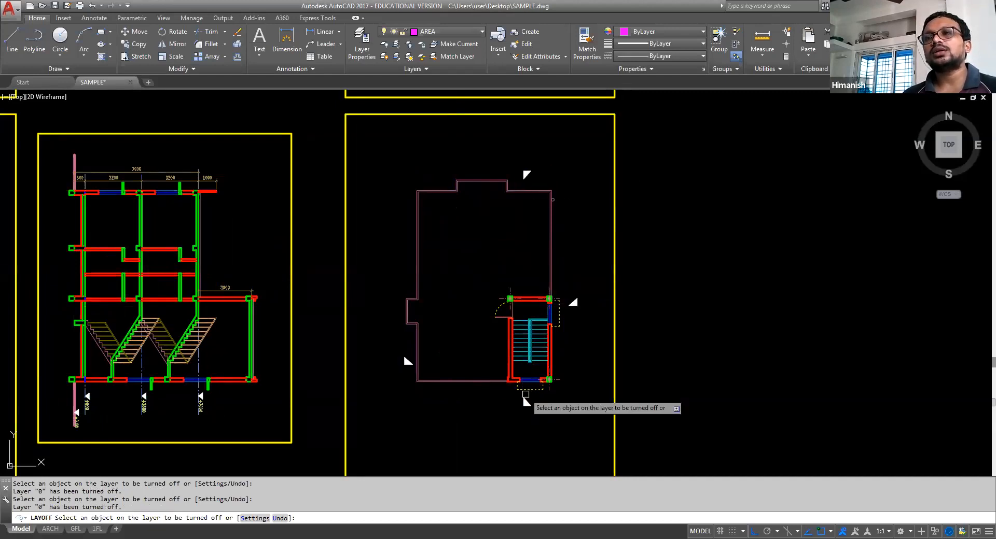
{"action": "key", "text": "Return"}
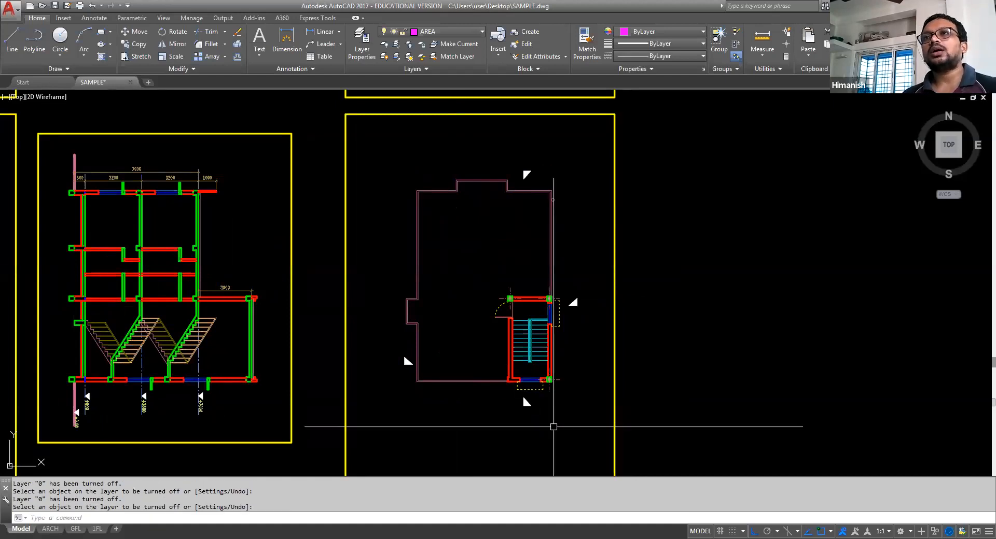
{"action": "key", "text": "Escape"}
Step: Copy the roof outline and staircase to the clipboard, using the outer lower-right corner of the stair column as base point
{"action": "key", "text": "ctrl+shift+c"}
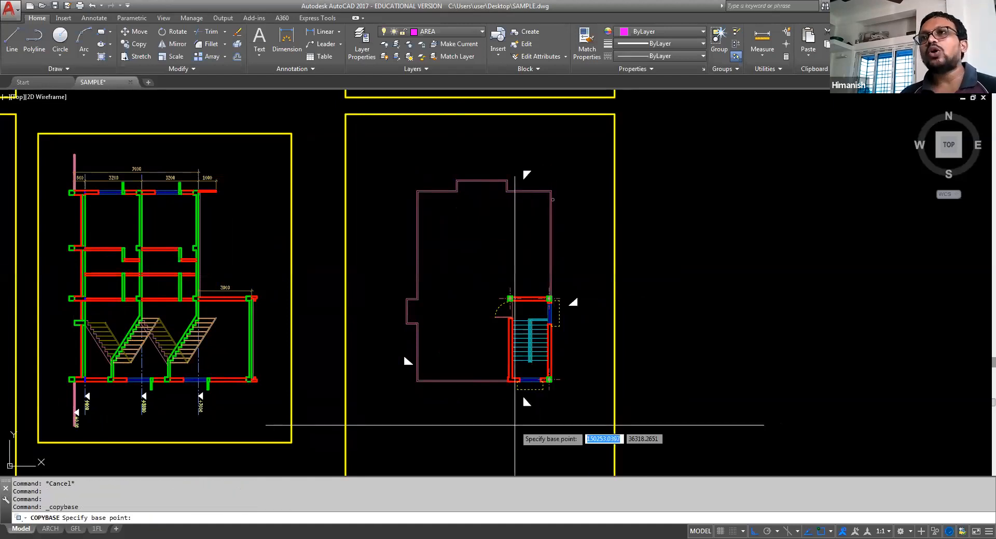
{"action": "scroll", "coordinate": [515, 425], "scroll_direction": "up", "scroll_amount": 3}
{"action": "scroll", "coordinate": [496, 361], "scroll_direction": "up", "scroll_amount": 3}
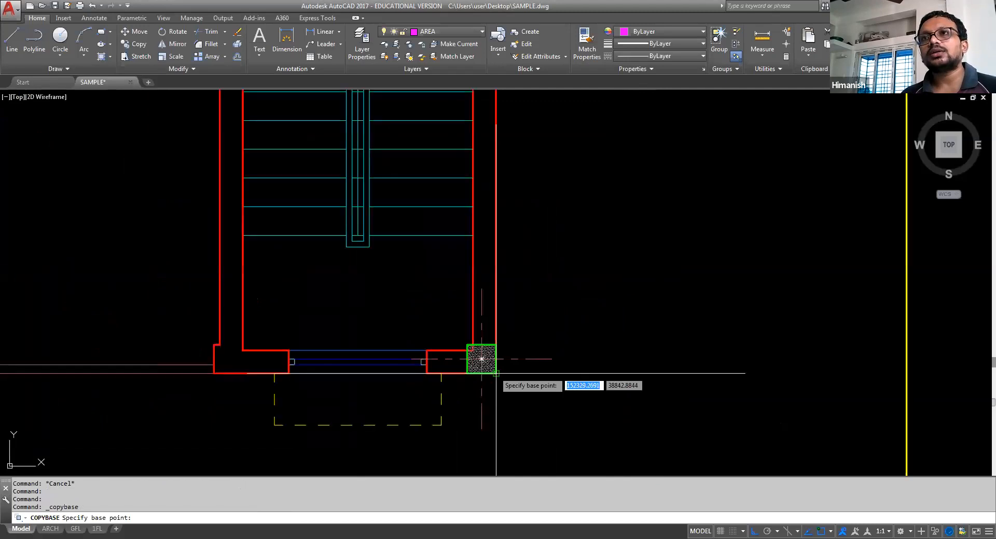
{"action": "left_click", "coordinate": [495, 373]}
{"action": "scroll", "coordinate": [565, 375], "scroll_direction": "down", "scroll_amount": 5}
{"action": "scroll", "coordinate": [415, 249], "scroll_direction": "down", "scroll_amount": 2}
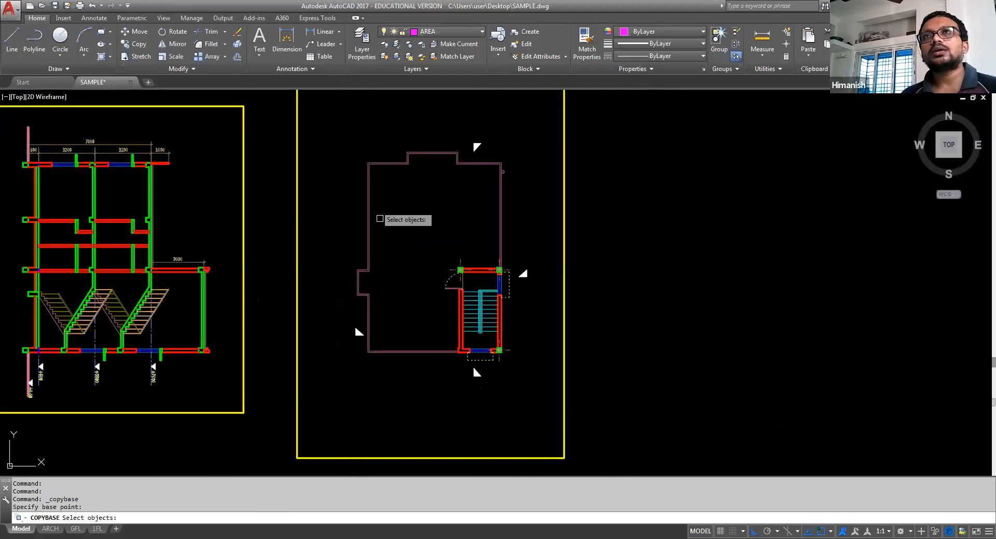
{"action": "left_click", "coordinate": [339, 139]}
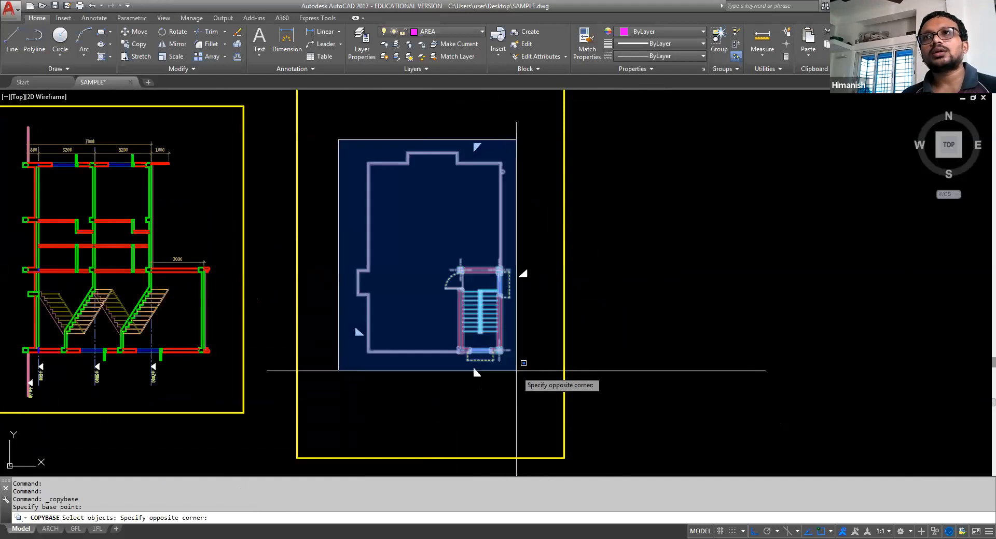
{"action": "left_click", "coordinate": [516, 370]}
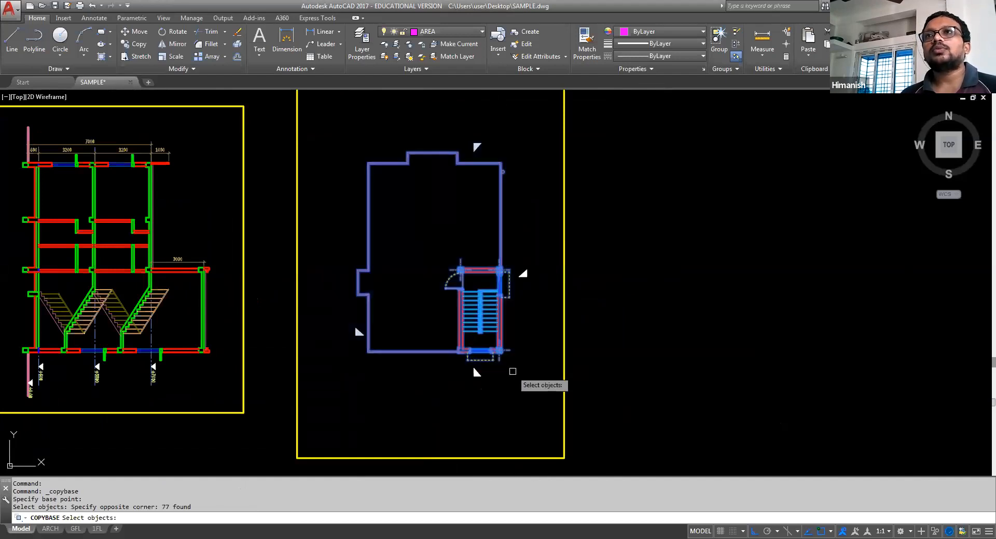
{"action": "key", "text": "Return"}
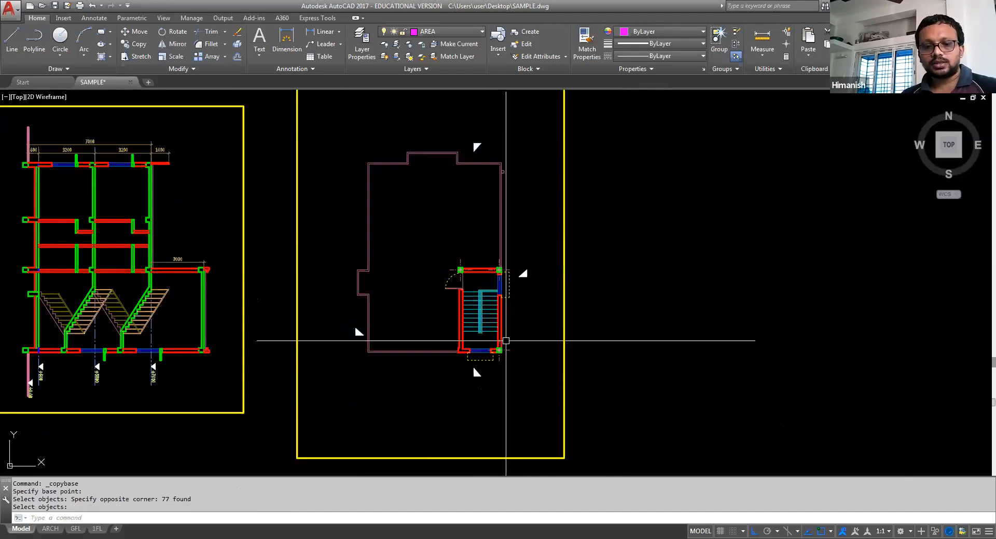
Step: Paste the copied outline and staircase as a block beside the roof plan sheet and turn all layers back on
{"action": "key", "text": "ctrl+shift+v"}
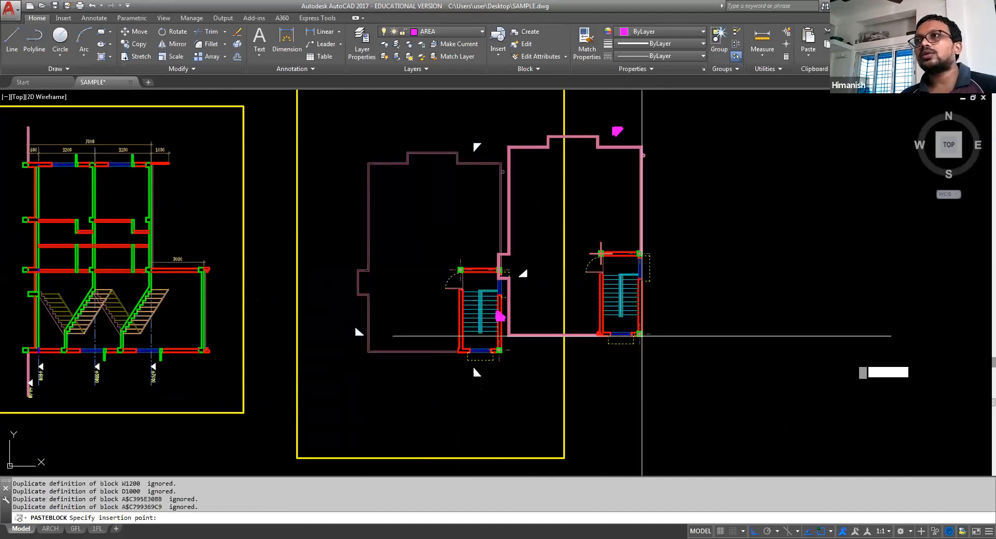
{"action": "left_click", "coordinate": [782, 356]}
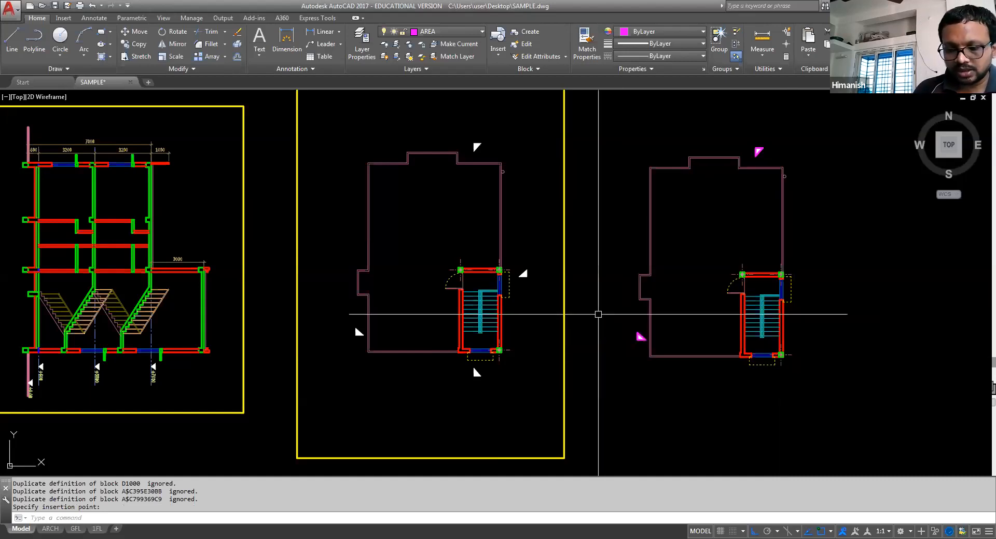
{"action": "type", "text": "LAYO"}
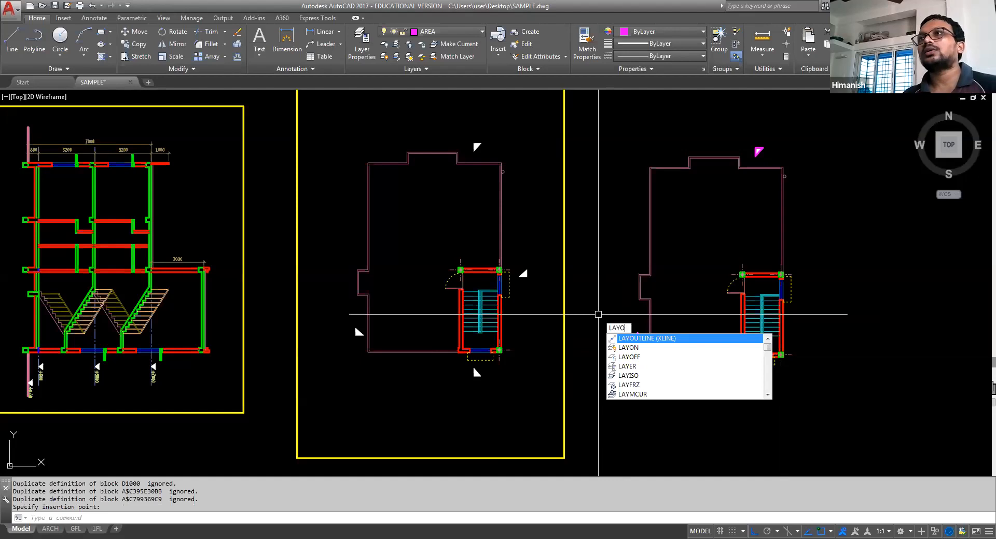
{"action": "type", "text": "N"}
{"action": "key", "text": "Return"}
{"action": "key", "text": "Escape"}
{"action": "key", "text": "Escape"}
Step: Edit the pasted block in place, erase its two leftover section arrowheads and save the block changes
{"action": "left_click", "coordinate": [756, 151]}
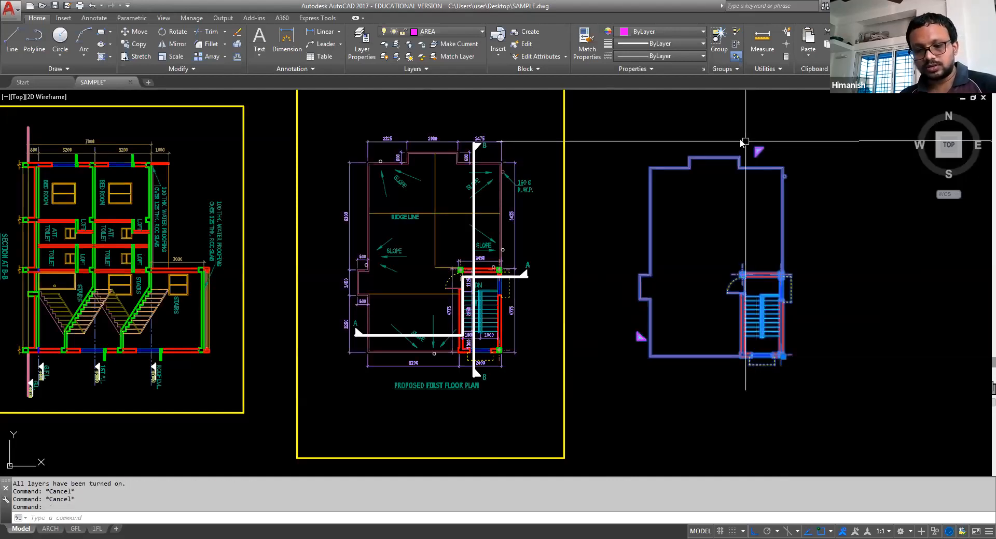
{"action": "type", "text": "REFEDIT"}
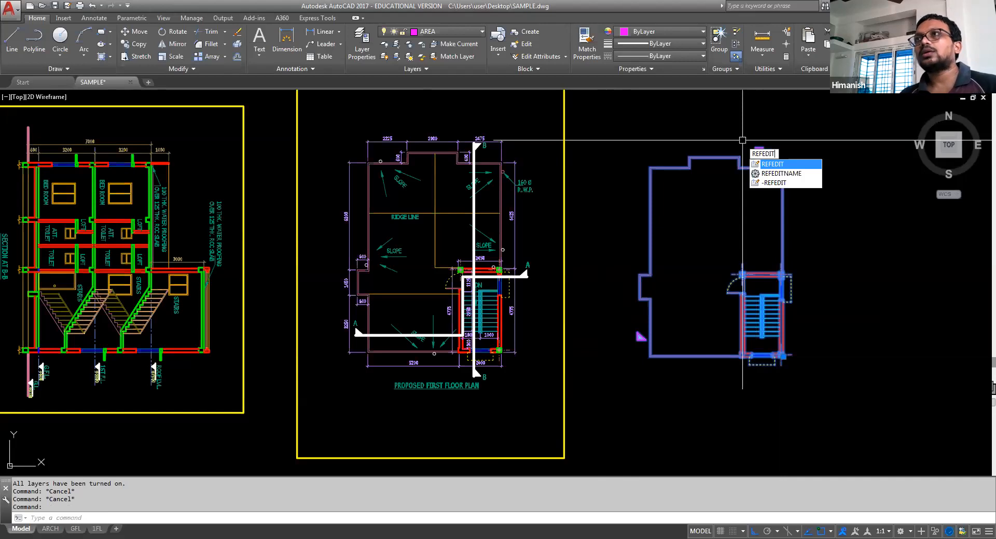
{"action": "key", "text": "Return"}
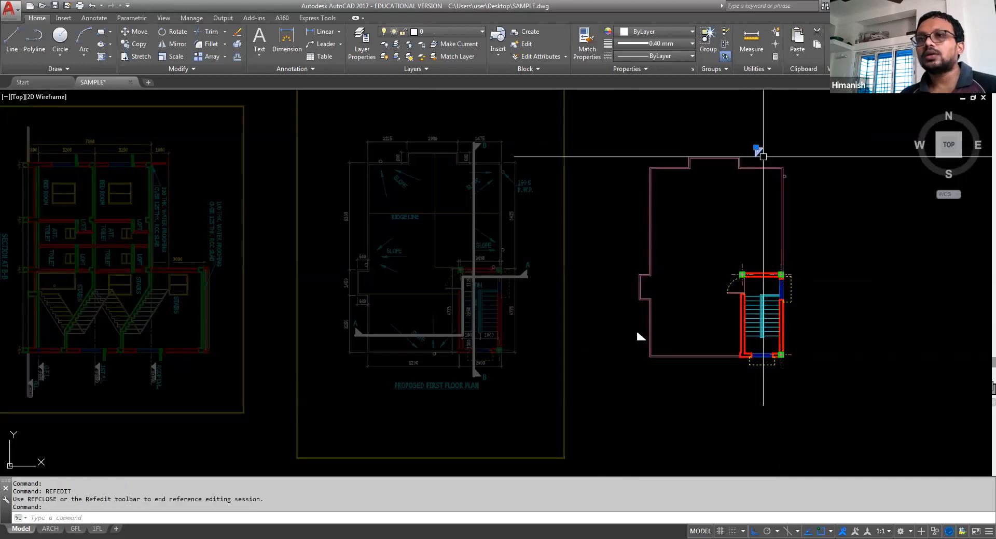
{"action": "type", "text": "e"}
{"action": "key", "text": "space"}
{"action": "left_click", "coordinate": [637, 339]}
{"action": "key", "text": "space"}
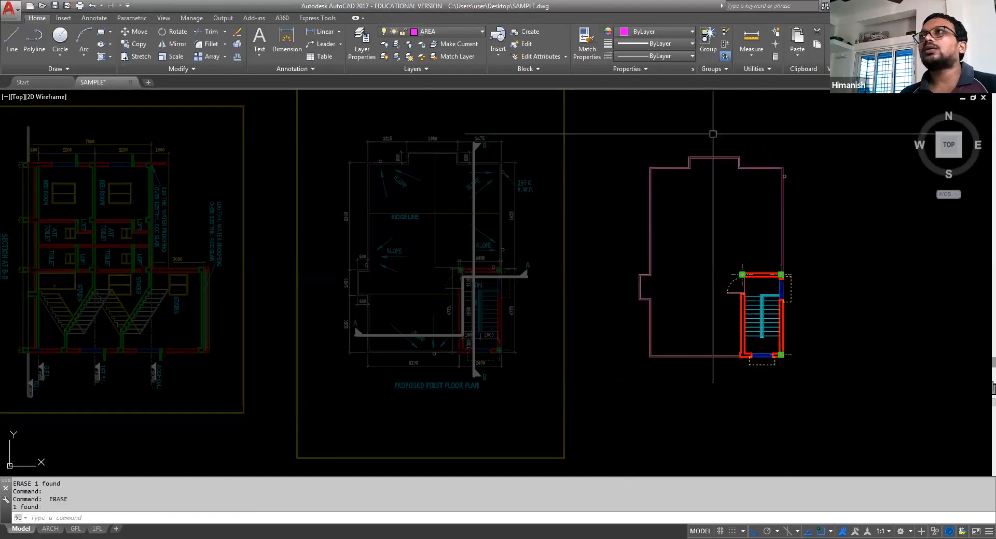
{"action": "key", "text": "Return"}
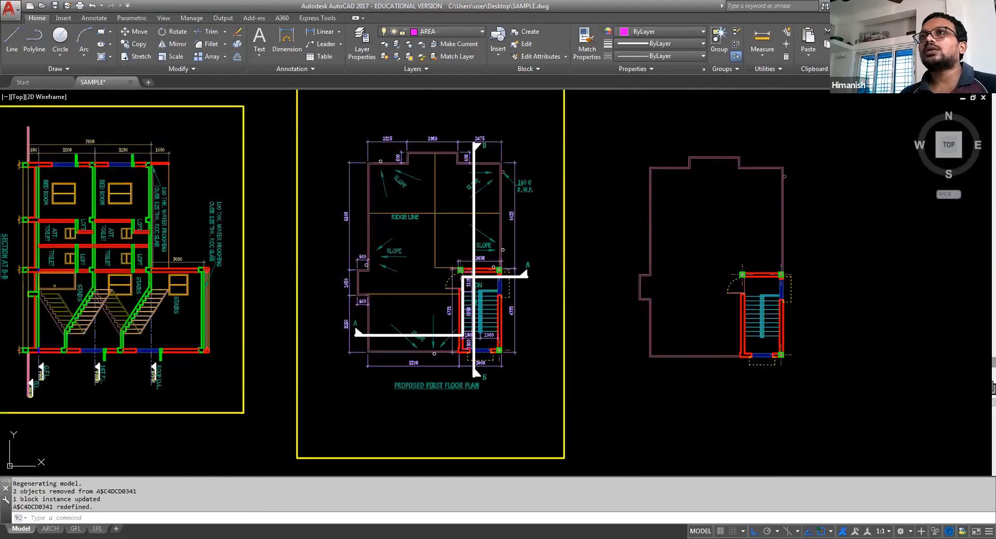
{"action": "key", "text": "Escape"}
{"action": "key", "text": "Escape"}
Step: Move the block by its insertion point onto the outer corner of the matching stair column in the ground floor drainage plan
{"action": "scroll", "coordinate": [632, 285], "scroll_direction": "down", "scroll_amount": 2}
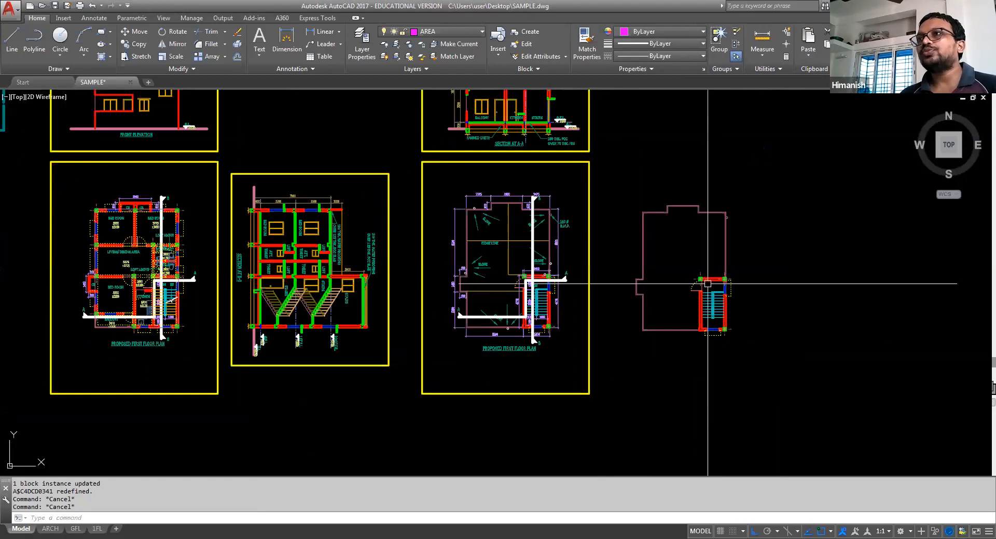
{"action": "left_click", "coordinate": [704, 285]}
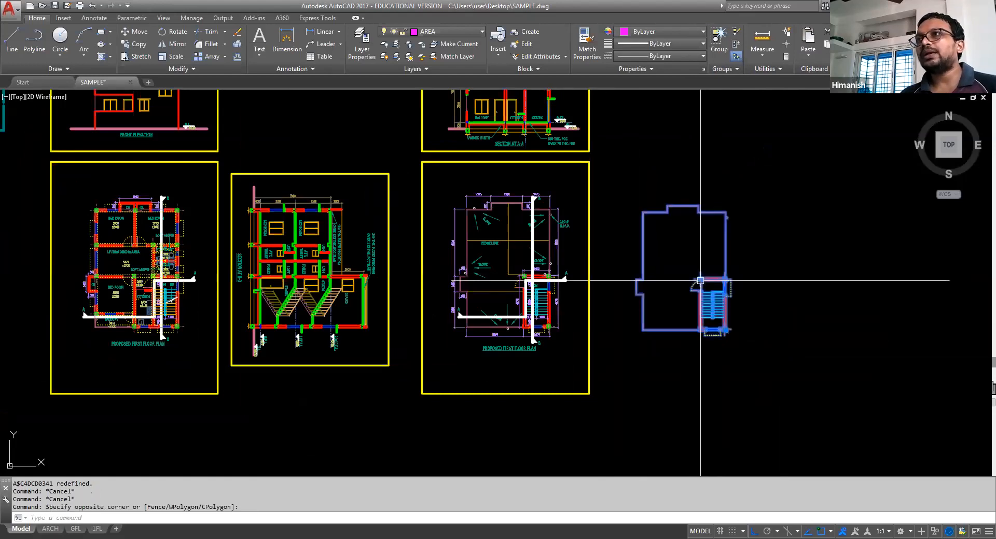
{"action": "left_click", "coordinate": [725, 330]}
{"action": "left_click", "coordinate": [726, 330]}
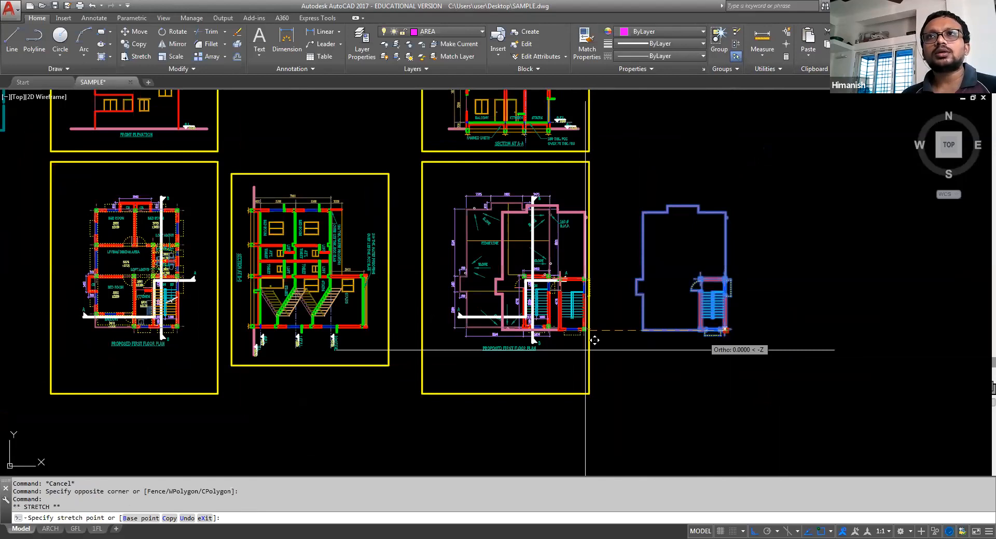
{"action": "scroll", "coordinate": [594, 340], "scroll_direction": "up", "scroll_amount": 8}
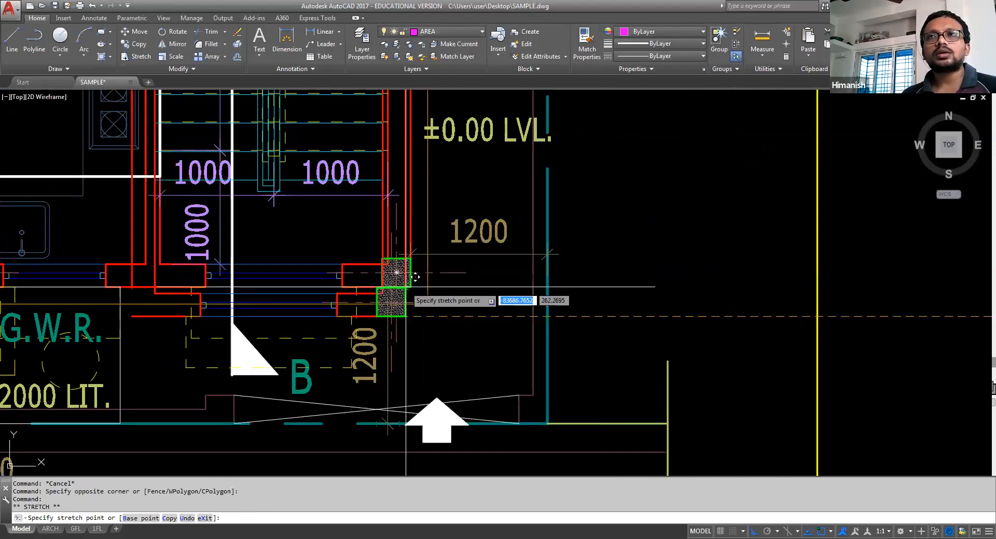
{"action": "left_click", "coordinate": [411, 287]}
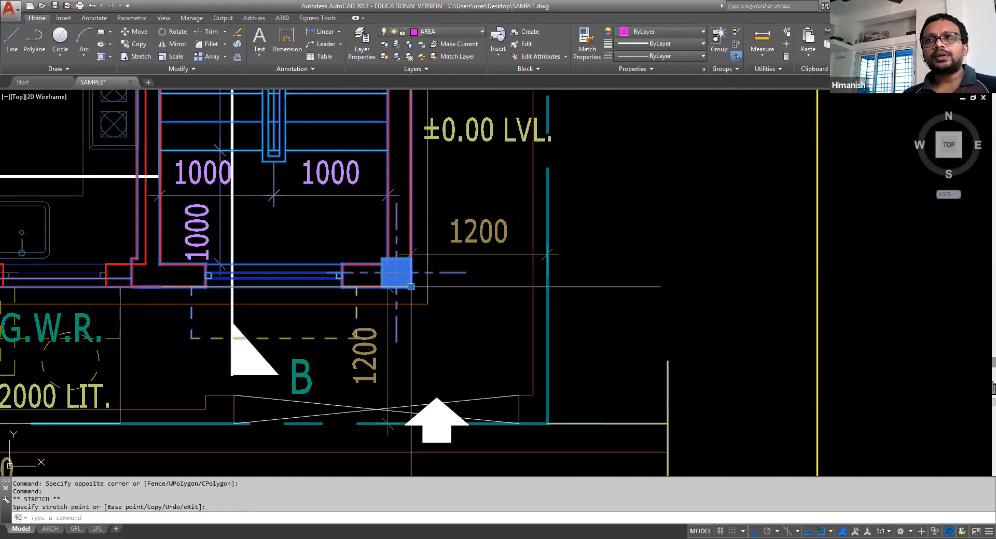
Step: Move the block from the ground floor plan's lower-right plot corner to the same corner of the stripped-down existing plot copy
{"action": "scroll", "coordinate": [443, 363], "scroll_direction": "down", "scroll_amount": 5}
{"action": "scroll", "coordinate": [450, 365], "scroll_direction": "down", "scroll_amount": 2}
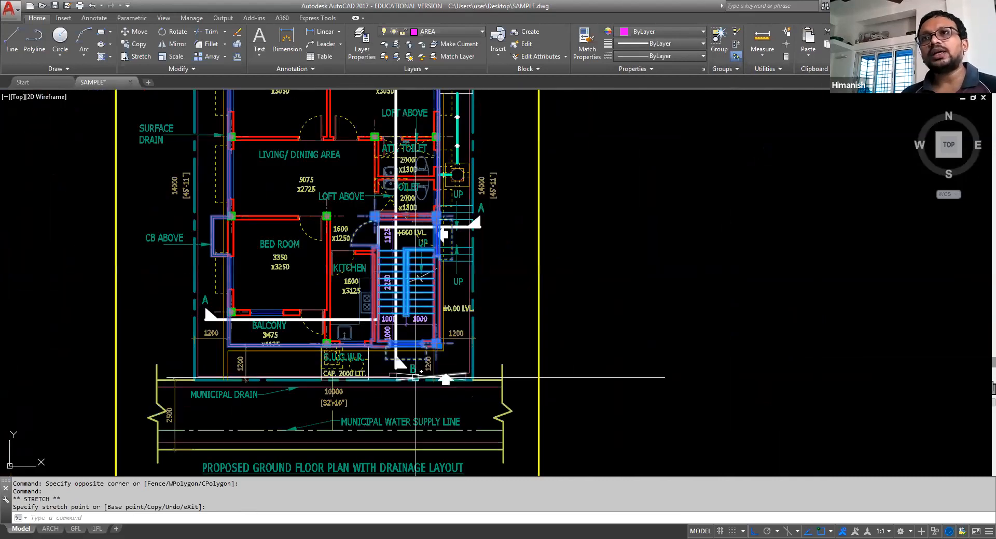
{"action": "type", "text": "m"}
{"action": "key", "text": "Return"}
{"action": "scroll", "coordinate": [472, 381], "scroll_direction": "up", "scroll_amount": 4}
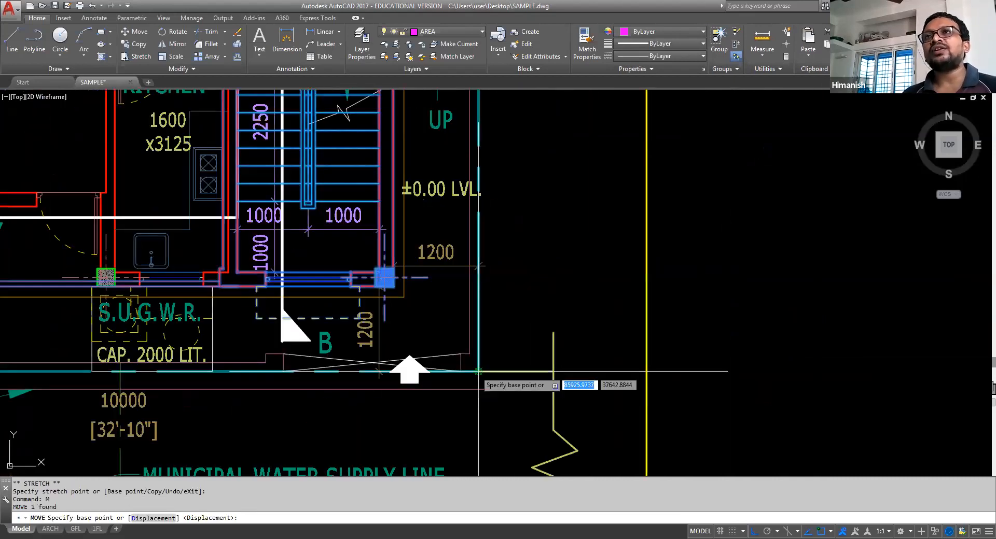
{"action": "left_click", "coordinate": [478, 371]}
{"action": "scroll", "coordinate": [470, 383], "scroll_direction": "down", "scroll_amount": 10}
{"action": "scroll", "coordinate": [470, 383], "scroll_direction": "down", "scroll_amount": 6}
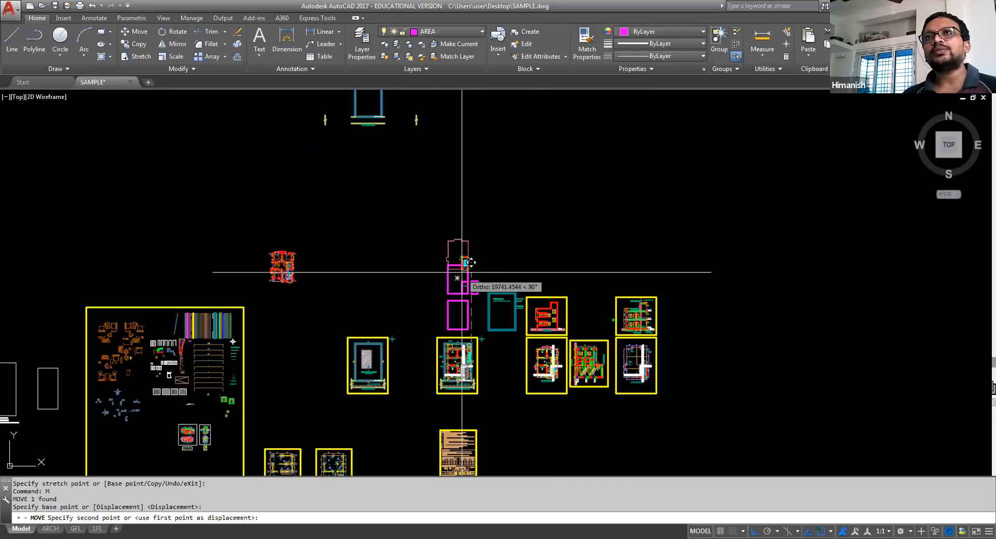
{"action": "scroll", "coordinate": [426, 216], "scroll_direction": "up", "scroll_amount": 6}
{"action": "scroll", "coordinate": [426, 216], "scroll_direction": "up", "scroll_amount": 6}
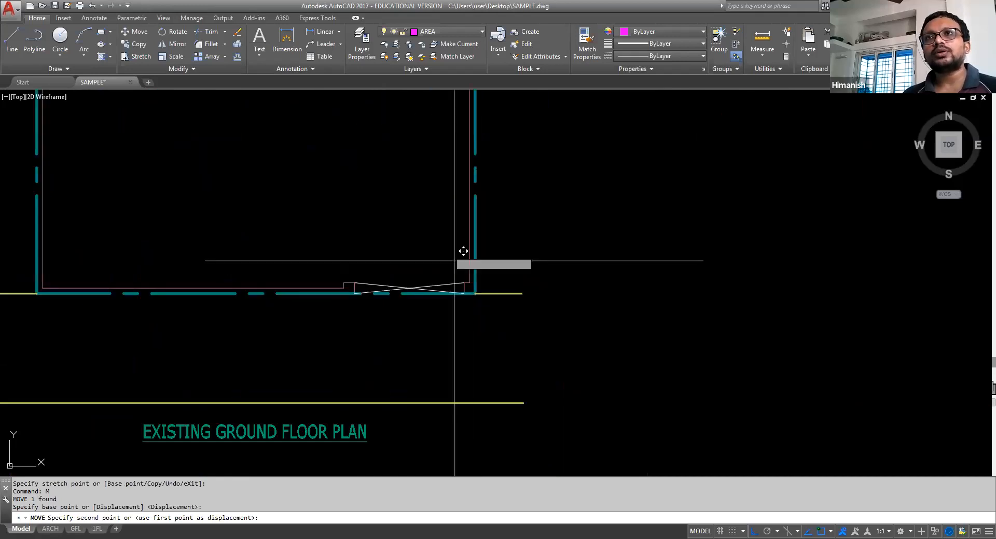
{"action": "scroll", "coordinate": [463, 251], "scroll_direction": "up", "scroll_amount": 6}
{"action": "left_click", "coordinate": [462, 267]}
{"action": "scroll", "coordinate": [523, 370], "scroll_direction": "down", "scroll_amount": 4}
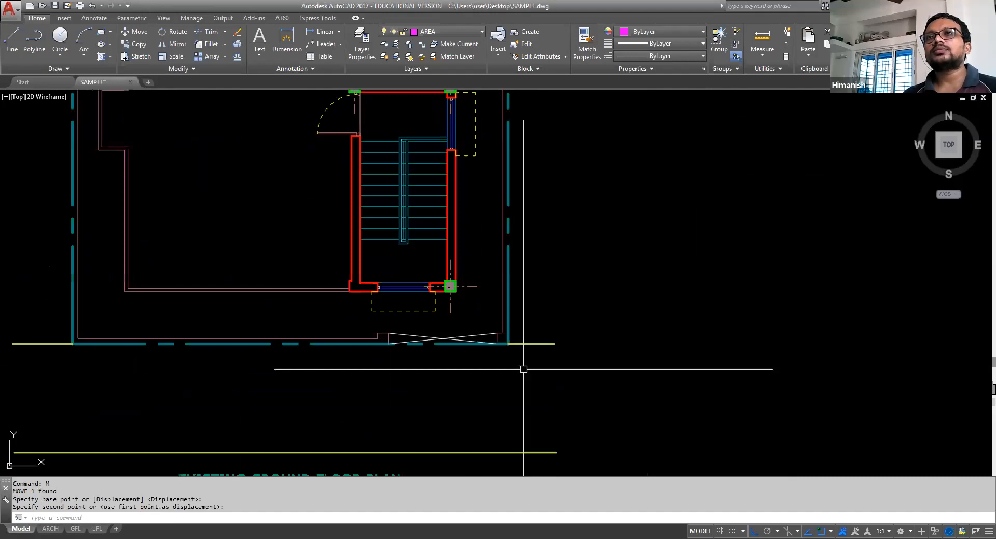
{"action": "scroll", "coordinate": [523, 369], "scroll_direction": "down", "scroll_amount": 2}
{"action": "scroll", "coordinate": [524, 370], "scroll_direction": "down", "scroll_amount": 4}
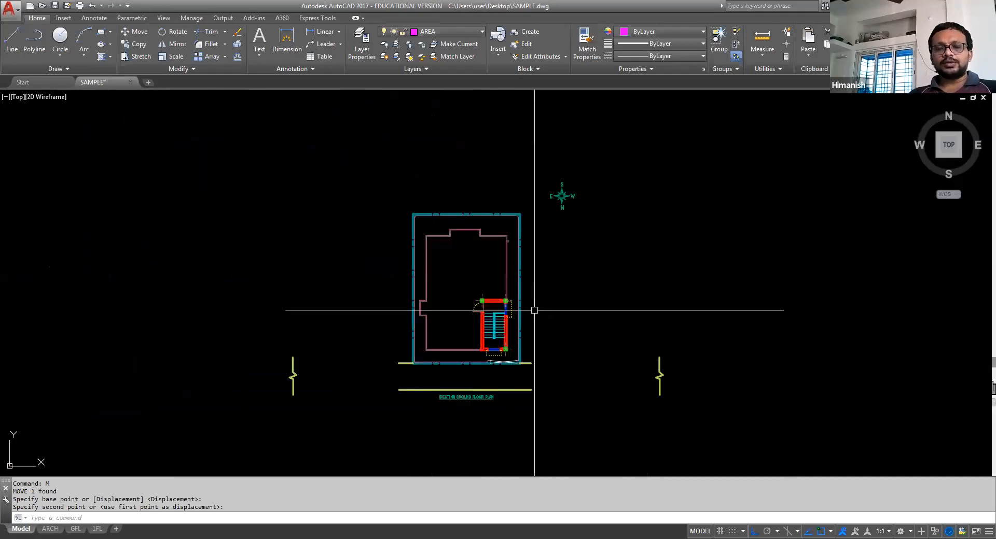
Step: Extend the upper and lower road lines of the existing plan to the break line on the east end
{"action": "scroll", "coordinate": [386, 400], "scroll_direction": "up", "scroll_amount": 2}
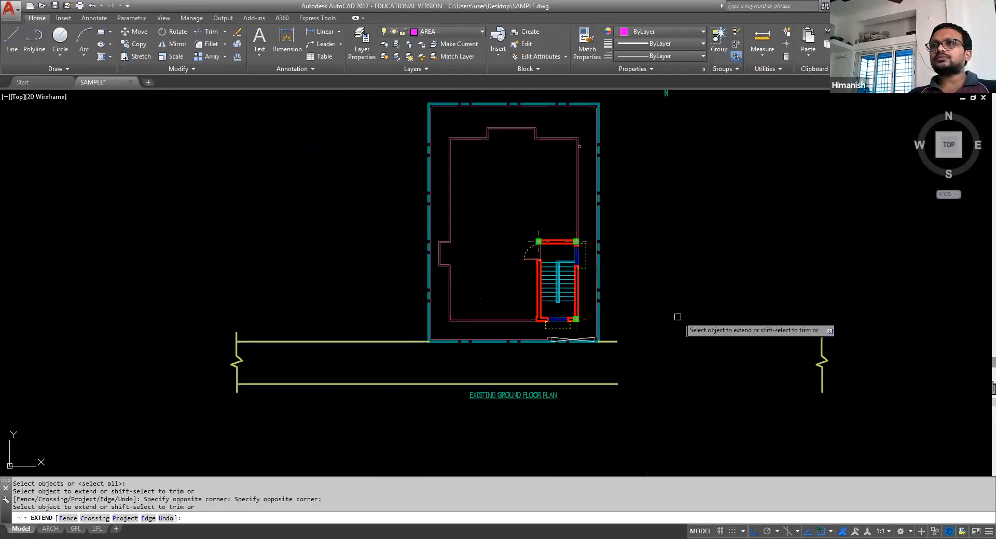
{"action": "left_click", "coordinate": [678, 317]}
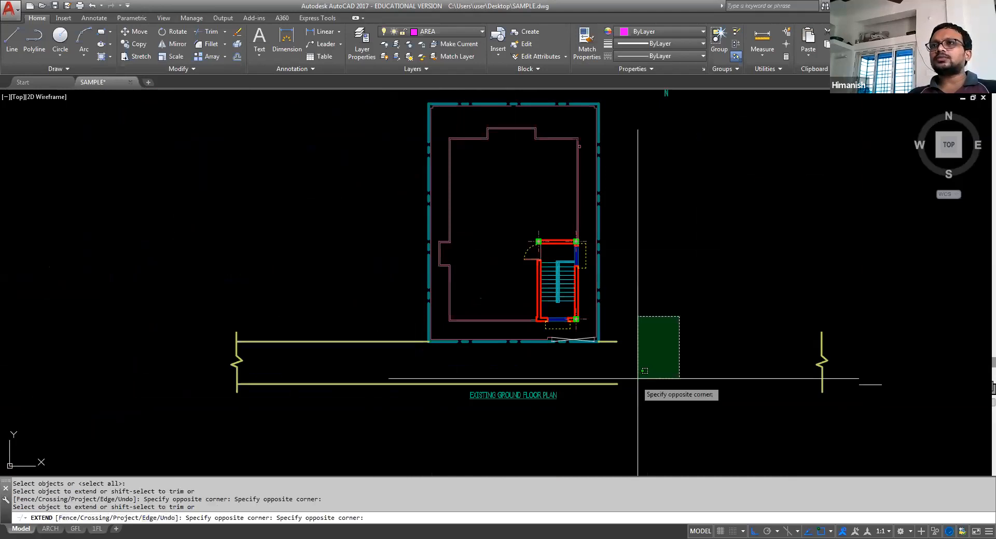
{"action": "left_click", "coordinate": [614, 402]}
{"action": "key", "text": "Return"}
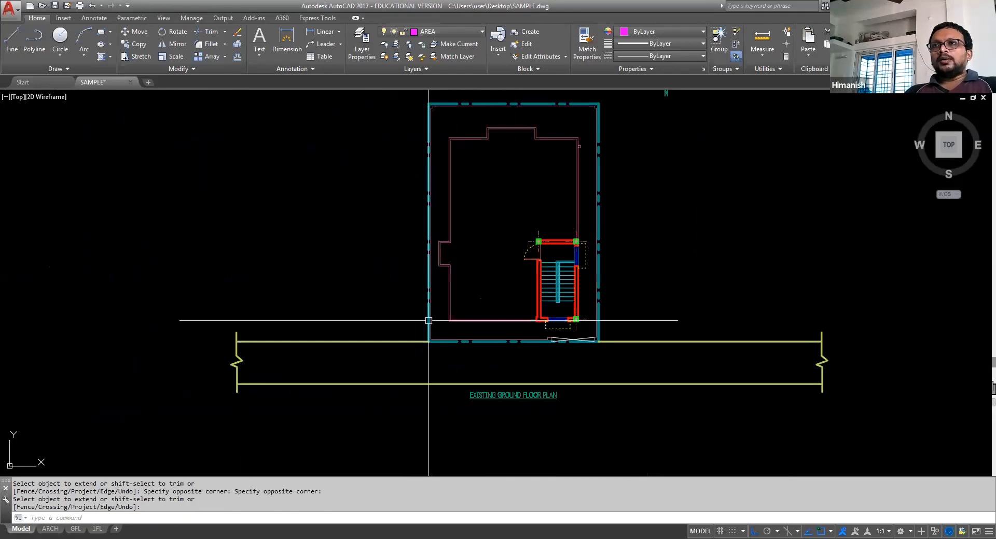
Step: Copy the "= 2 KATHA 1 KCHATAK 22 SQ.FT." text from the site area statement into the road strip below the existing plan's plot
{"action": "scroll", "coordinate": [428, 321], "scroll_direction": "down", "scroll_amount": 2}
{"action": "middle_click_drag", "start_coordinate": [479, 382], "coordinate": [421, 298]}
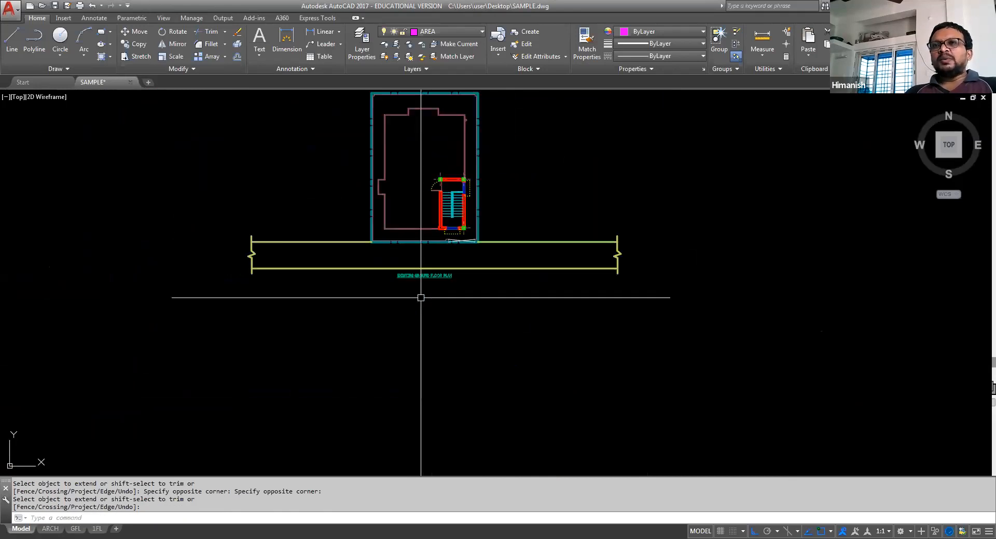
{"action": "scroll", "coordinate": [421, 298], "scroll_direction": "down", "scroll_amount": 4}
{"action": "middle_click_drag", "start_coordinate": [501, 365], "coordinate": [424, 212]}
{"action": "scroll", "coordinate": [611, 435], "scroll_direction": "up", "scroll_amount": 2}
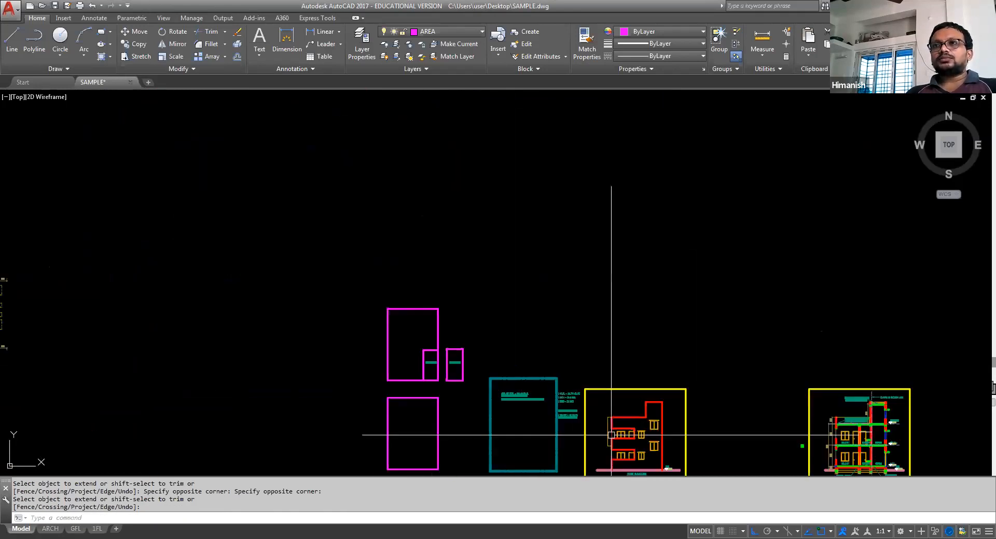
{"action": "scroll", "coordinate": [541, 425], "scroll_direction": "up", "scroll_amount": 4}
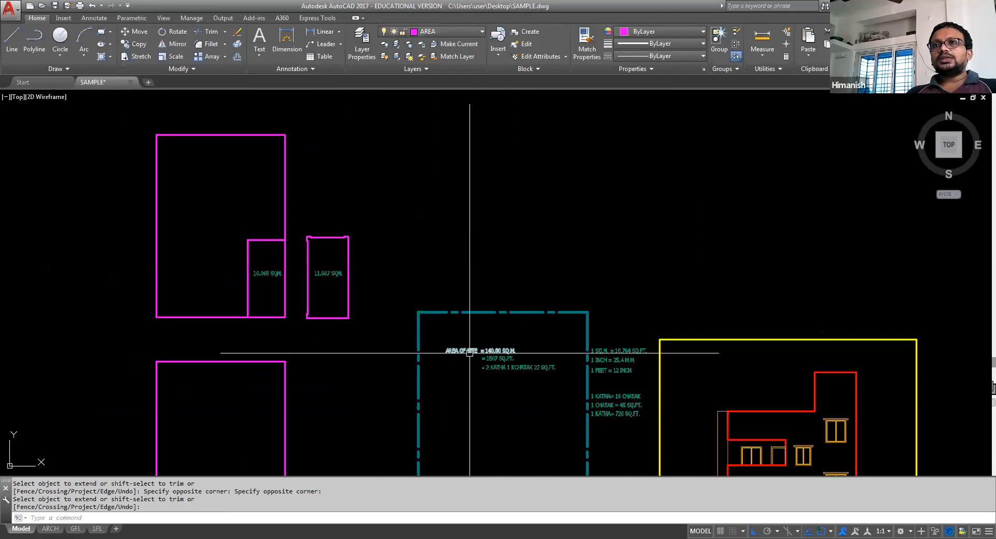
{"action": "key", "text": "Return"}
{"action": "left_click", "coordinate": [527, 367]}
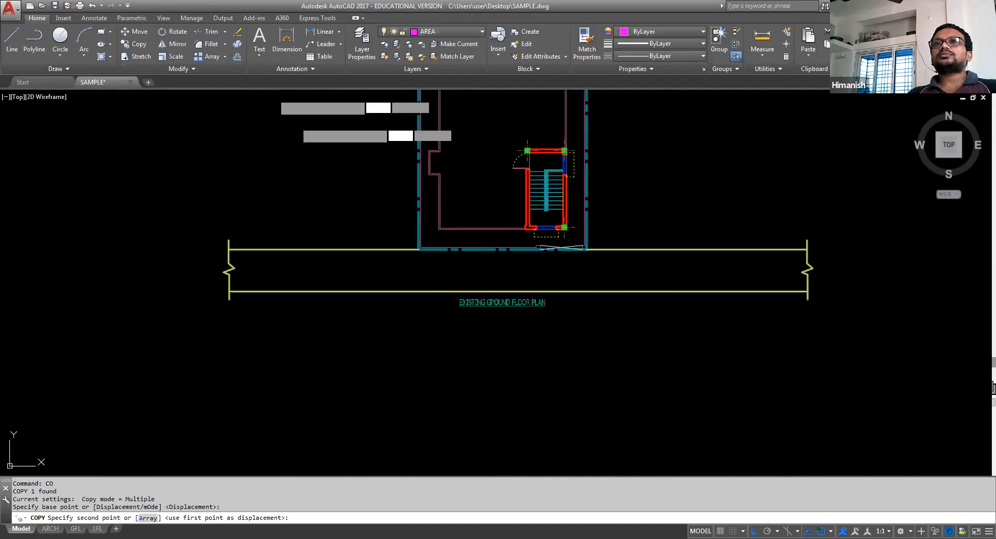
{"action": "scroll", "coordinate": [341, 333], "scroll_direction": "down", "scroll_amount": 3}
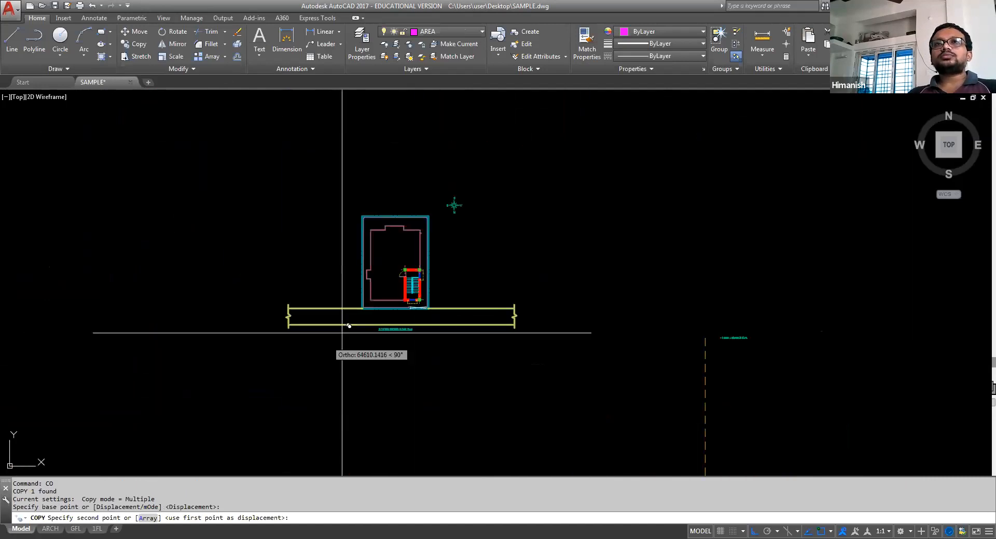
{"action": "scroll", "coordinate": [369, 322], "scroll_direction": "up", "scroll_amount": 4}
{"action": "key", "text": "F8"}
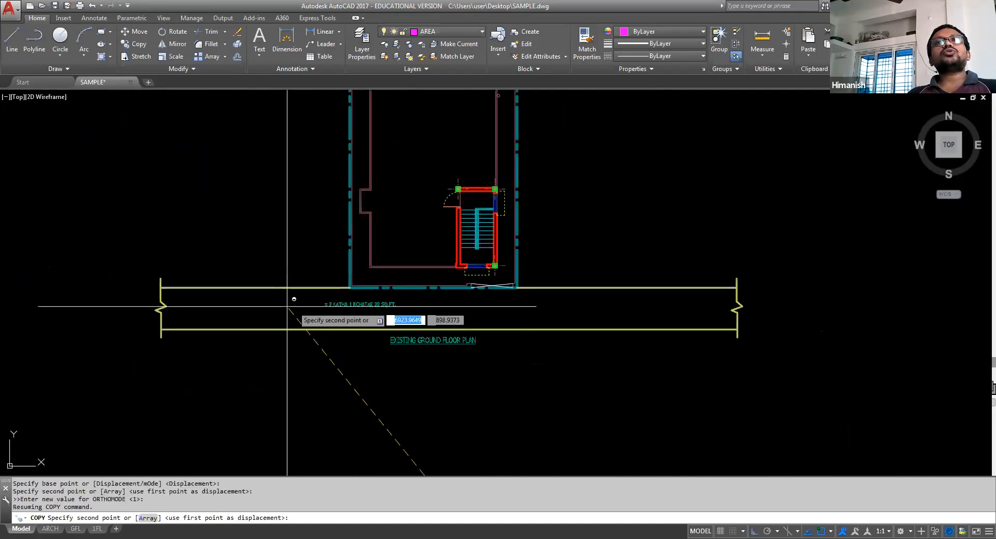
{"action": "left_click", "coordinate": [307, 308]}
{"action": "key", "text": "Return"}
{"action": "key", "text": "Escape"}
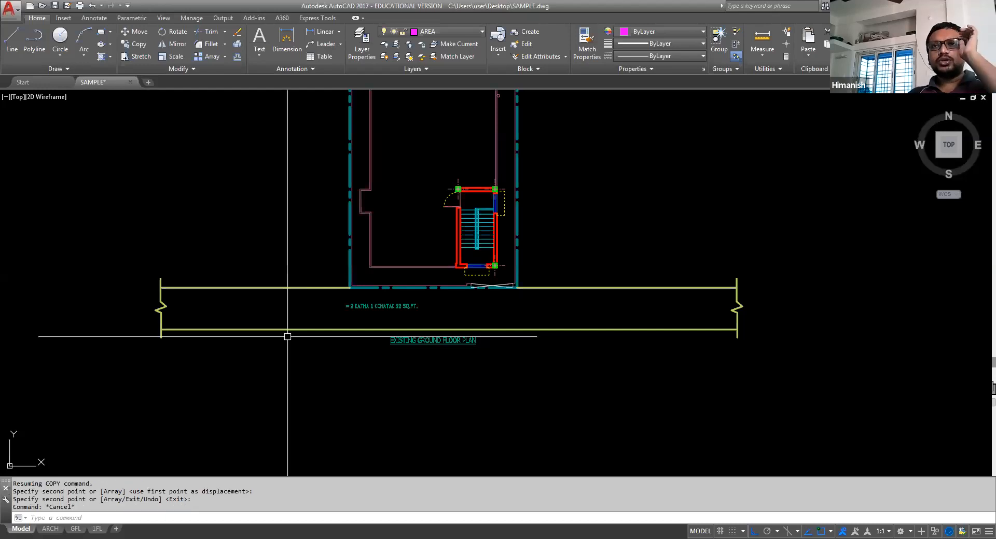
{"action": "left_click", "coordinate": [373, 306]}
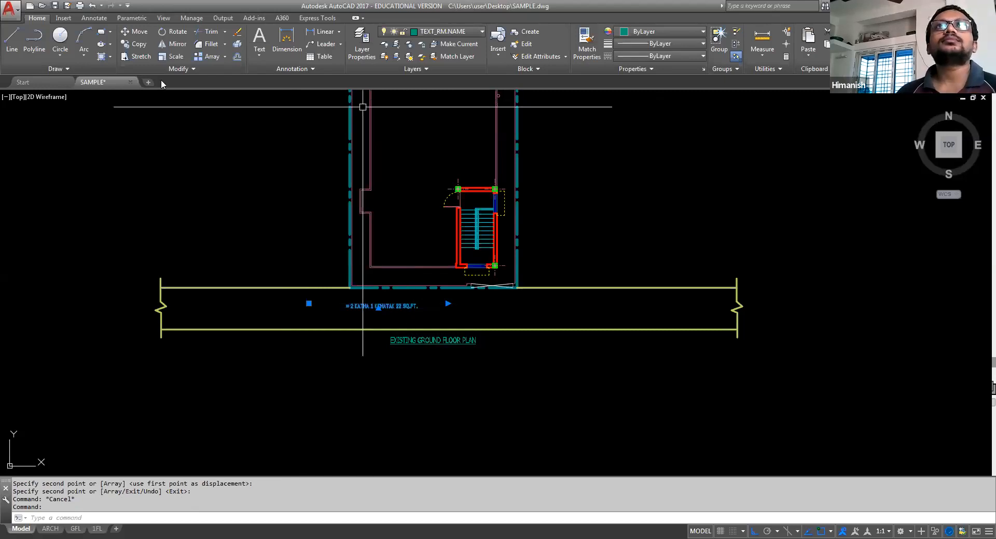
{"action": "left_click", "coordinate": [312, 70]}
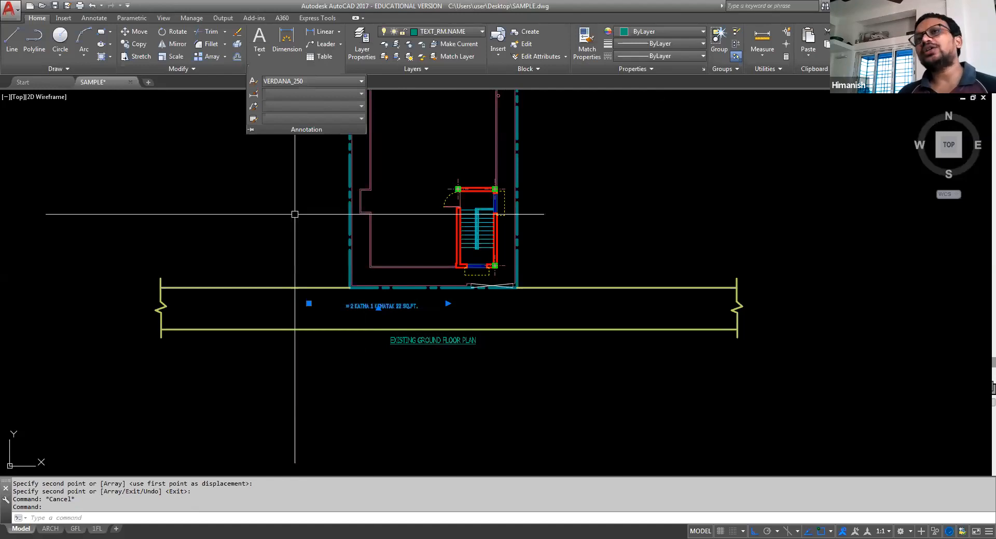
{"action": "key", "text": "Escape"}
{"action": "scroll", "coordinate": [418, 399], "scroll_direction": "down", "scroll_amount": 4}
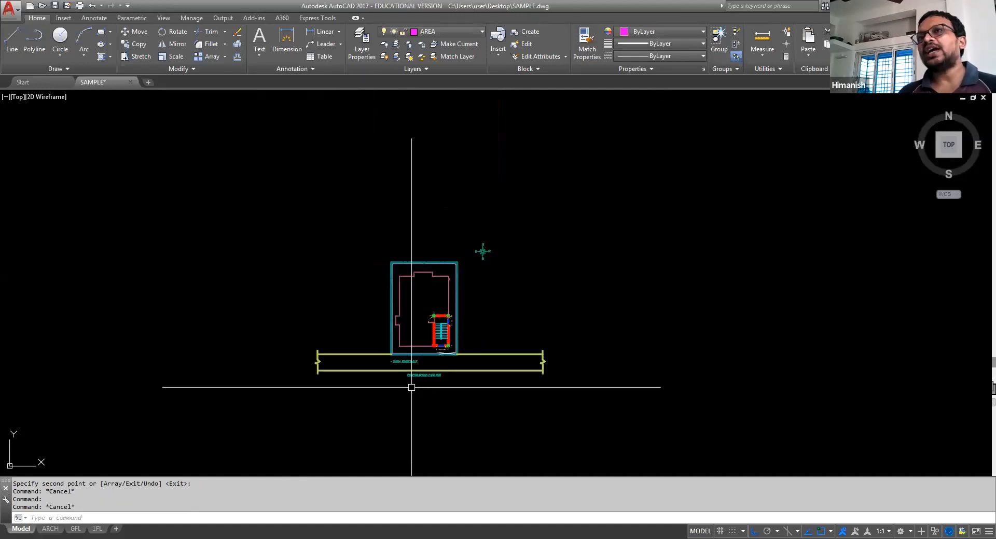
{"action": "scroll", "coordinate": [408, 385], "scroll_direction": "up", "scroll_amount": 2}
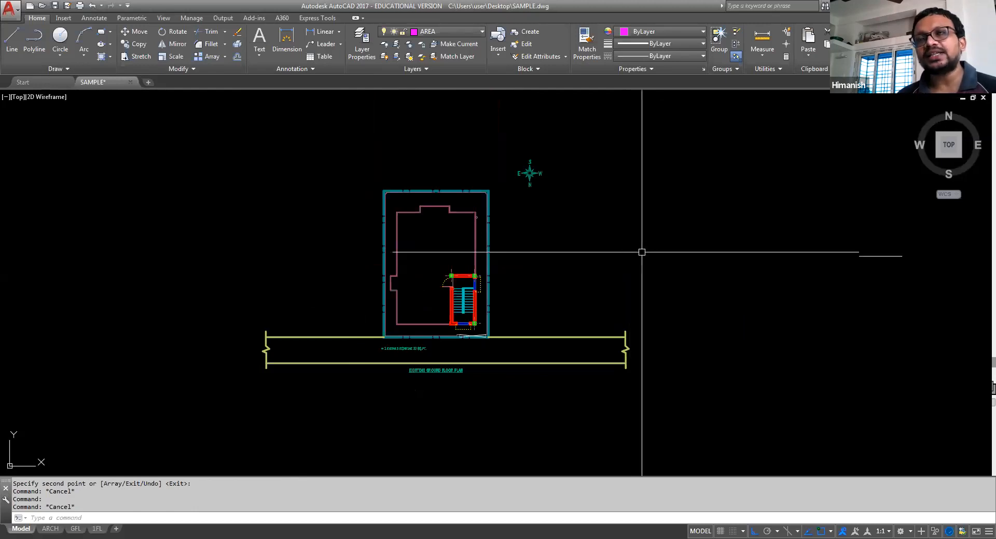
Step: Set the height of the copied area text in the road strip to 1200
{"action": "scroll", "coordinate": [342, 340], "scroll_direction": "up", "scroll_amount": 2}
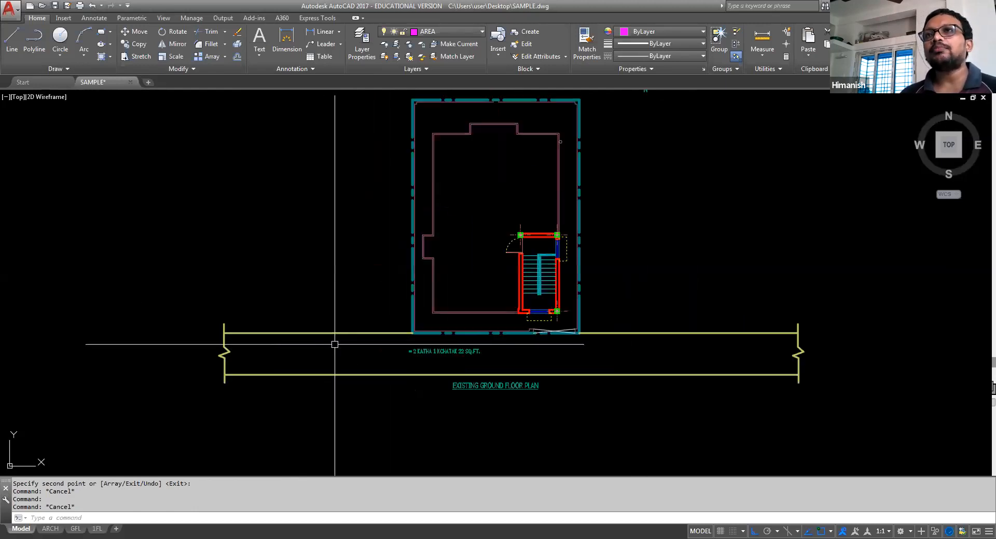
{"action": "left_click", "coordinate": [451, 351]}
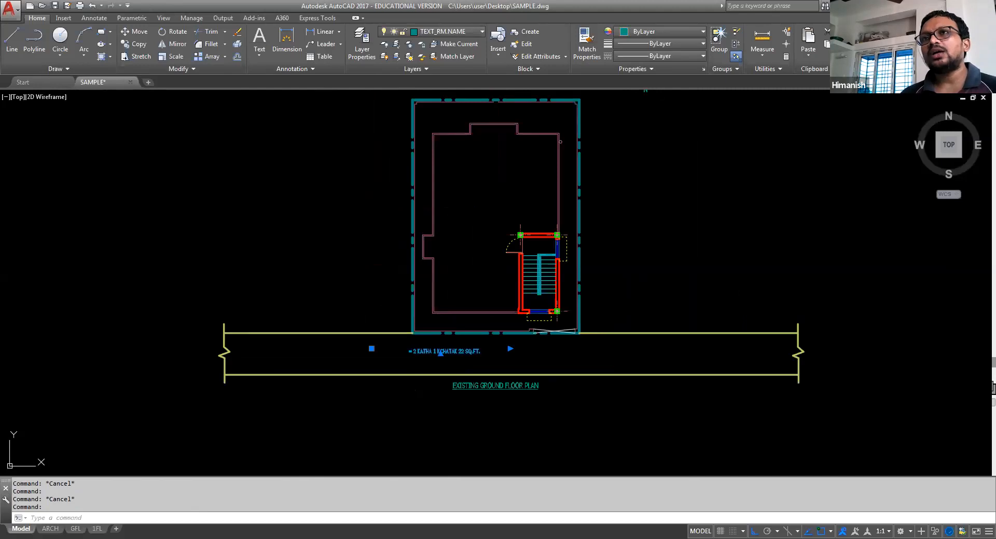
{"action": "double_click", "coordinate": [441, 352]}
{"action": "key", "text": "ctrl+a"}
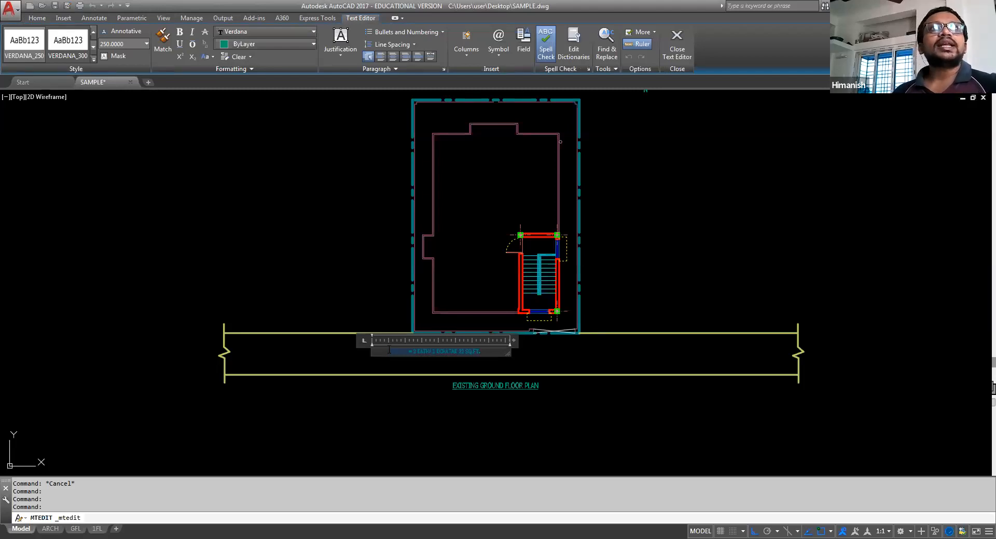
{"action": "left_click", "coordinate": [122, 46]}
{"action": "type", "text": "1200"}
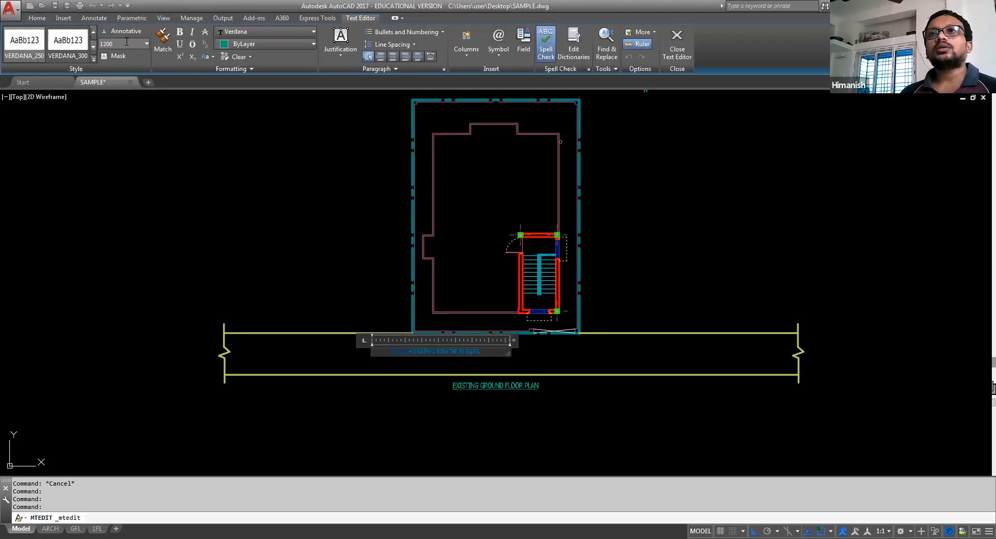
{"action": "key", "text": "Return"}
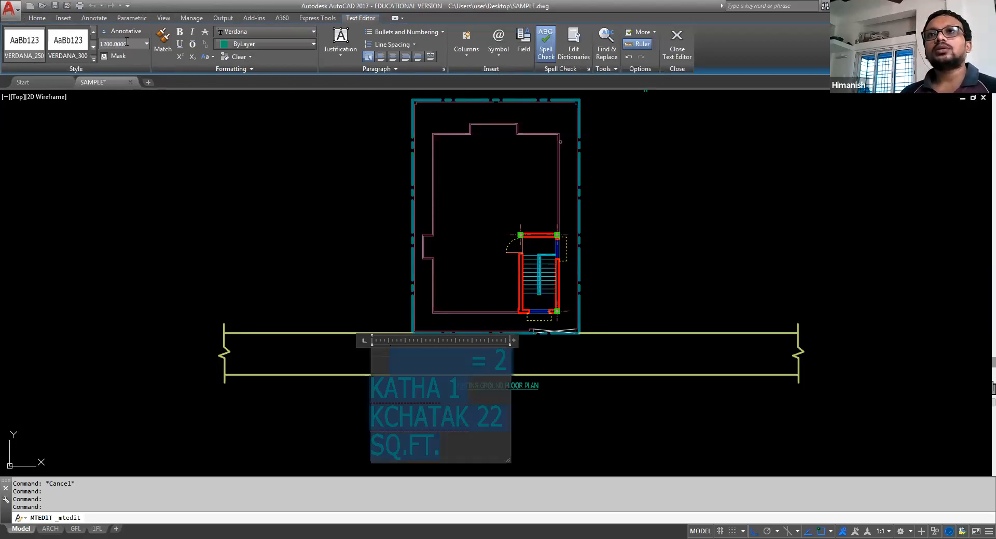
{"action": "key", "text": "Escape"}
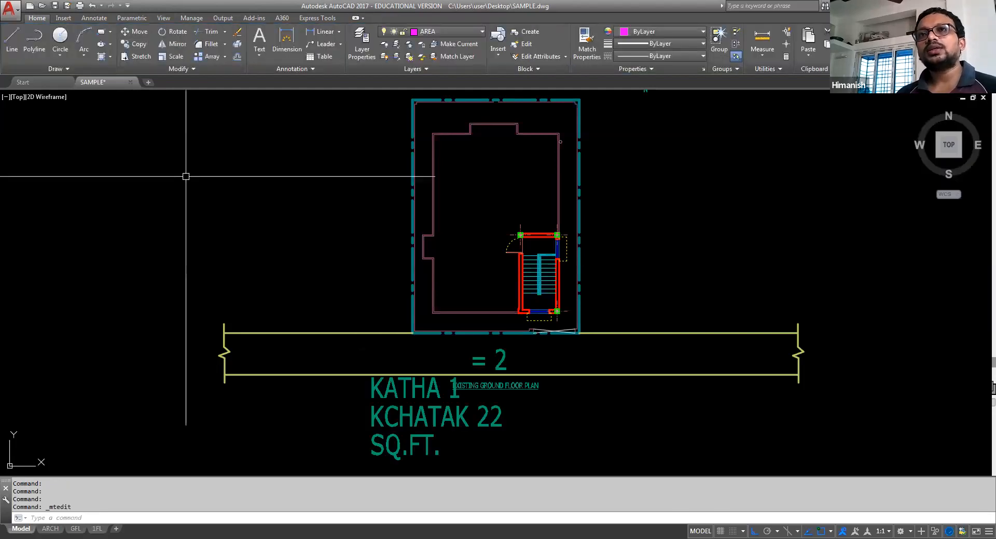
Step: Widen the enlarged text's frame so it fits on one line and delete the leading spaces before the equals sign
{"action": "scroll", "coordinate": [202, 194], "scroll_direction": "down", "scroll_amount": 2}
{"action": "left_click", "coordinate": [337, 329]}
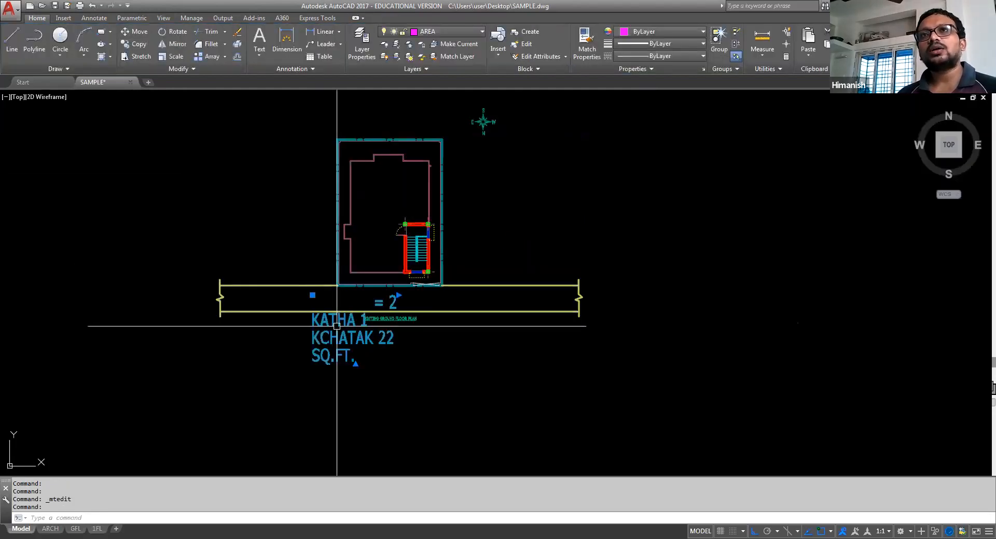
{"action": "double_click", "coordinate": [338, 329]}
{"action": "left_click_drag", "start_coordinate": [503, 289], "coordinate": [832, 286]}
{"action": "left_click", "coordinate": [455, 309]}
{"action": "key", "text": "BackSpace"}
{"action": "key", "text": "BackSpace"}
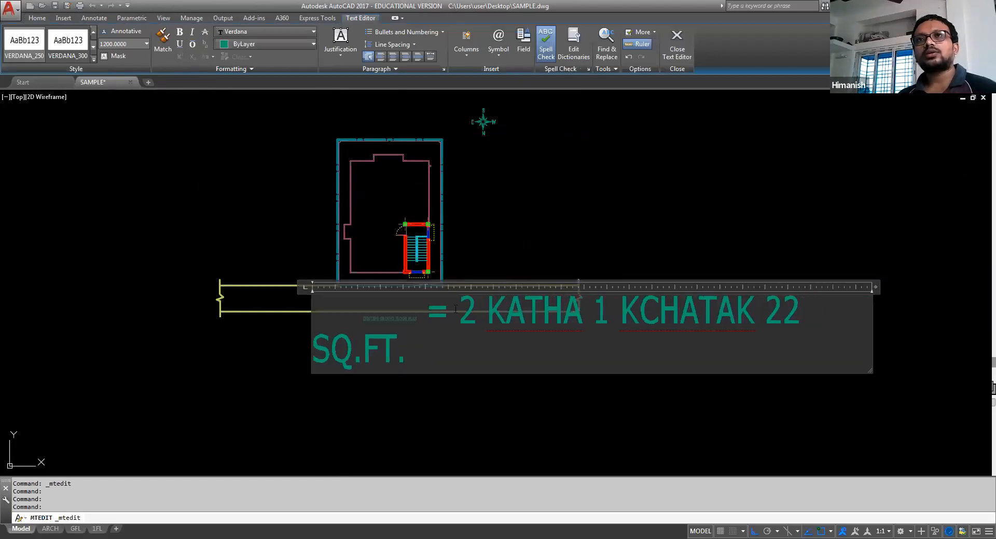
{"action": "key", "text": "BackSpace"}
{"action": "key", "text": "BackSpace"}
{"action": "key", "text": "BackSpace"}
{"action": "key", "text": "BackSpace"}
{"action": "key", "text": "BackSpace"}
{"action": "key", "text": "BackSpace"}
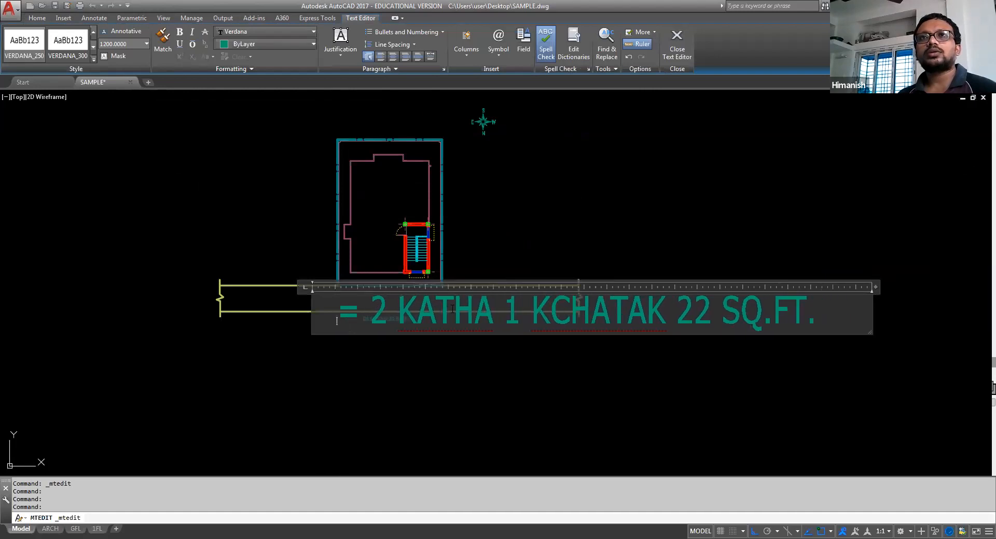
{"action": "key", "text": "BackSpace"}
{"action": "key", "text": "BackSpace"}
{"action": "key", "text": "BackSpace"}
{"action": "key", "text": "BackSpace"}
{"action": "key", "text": "BackSpace"}
{"action": "key", "text": "BackSpace"}
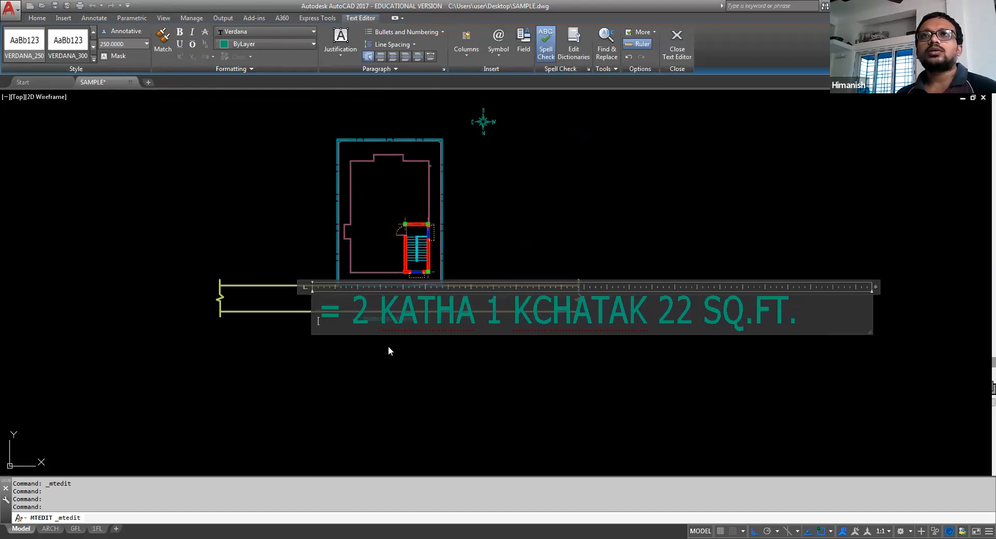
{"action": "left_click", "coordinate": [370, 366]}
{"action": "key", "text": "Escape"}
{"action": "key", "text": "Escape"}
Step: Move the enlarged text slightly so it sits between the two road lines, with ortho mode off
{"action": "middle_click_drag", "start_coordinate": [430, 375], "coordinate": [530, 374]}
{"action": "left_click", "coordinate": [470, 303]}
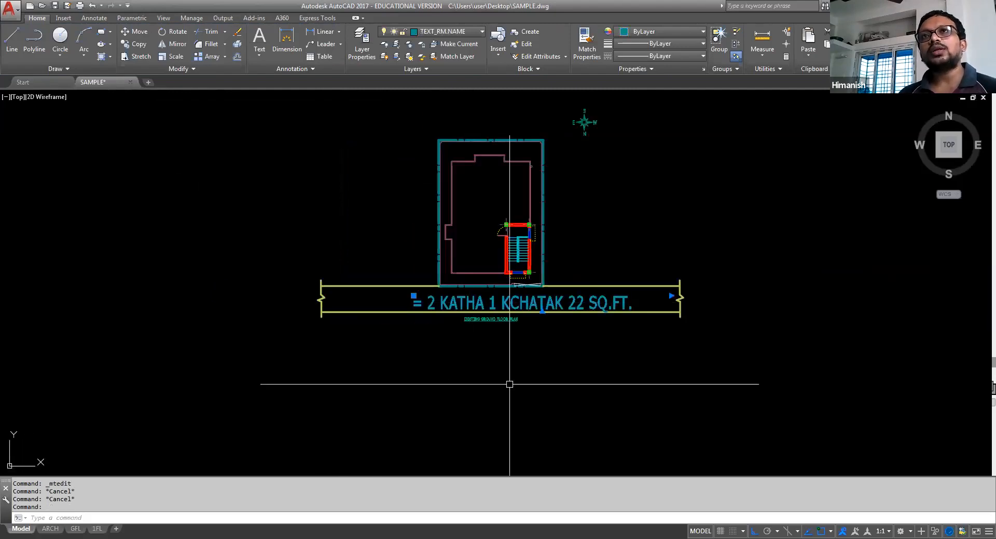
{"action": "type", "text": "m"}
{"action": "key", "text": "Return"}
{"action": "left_click", "coordinate": [562, 388]}
{"action": "key", "text": "F8"}
{"action": "scroll", "coordinate": [553, 381], "scroll_direction": "up", "scroll_amount": 2}
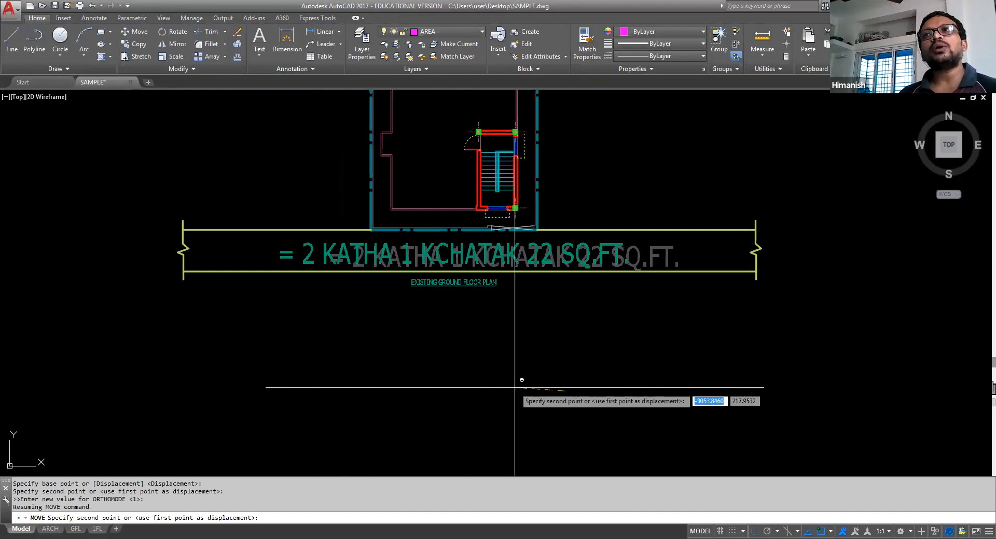
{"action": "key", "text": "Escape"}
{"action": "key", "text": "Escape"}
Step: Replace the text in the road strip with "MUNICIPALITY ROAD"
{"action": "left_click", "coordinate": [489, 255]}
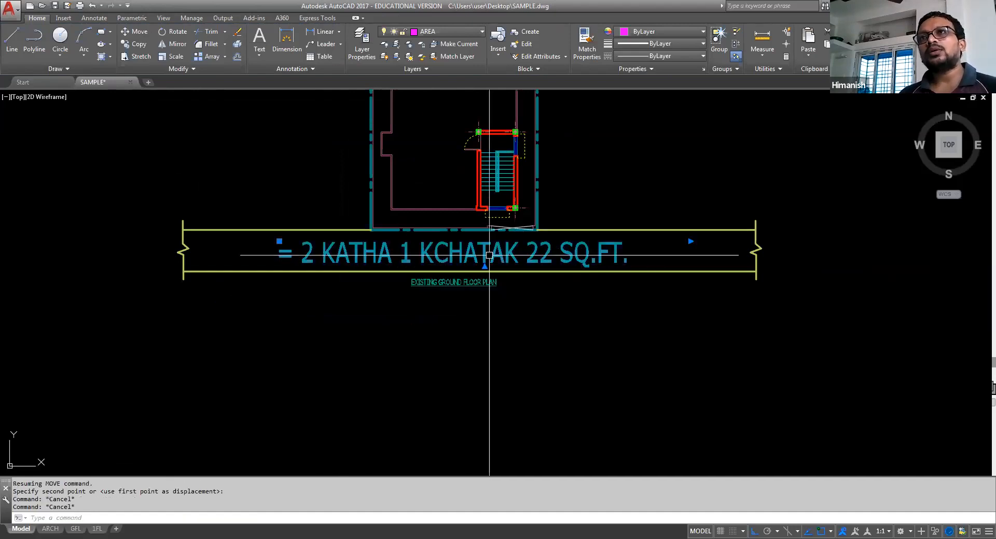
{"action": "double_click", "coordinate": [489, 254]}
{"action": "key", "text": "ctrl+a"}
{"action": "type", "text": "MUNICIPALITY ROAD"}
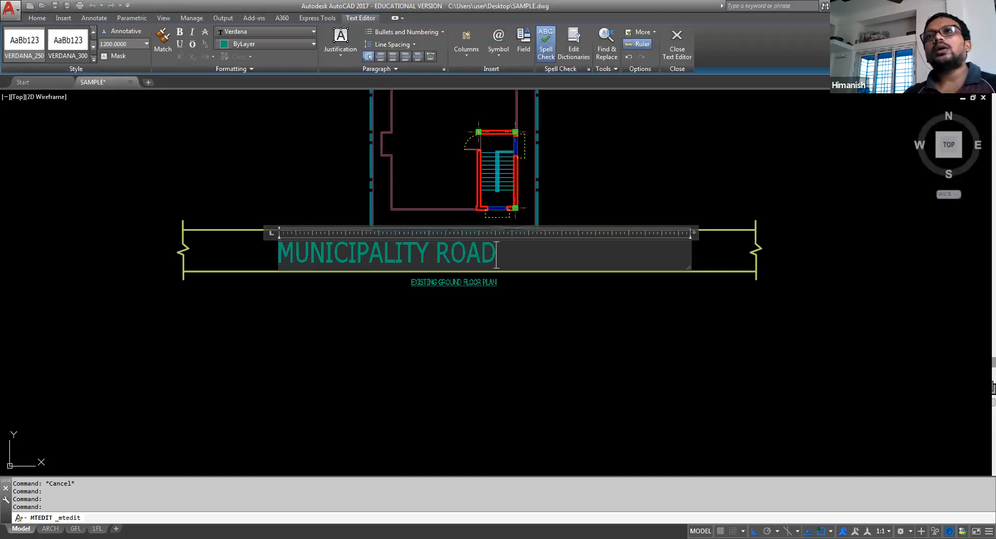
{"action": "left_click", "coordinate": [488, 271]}
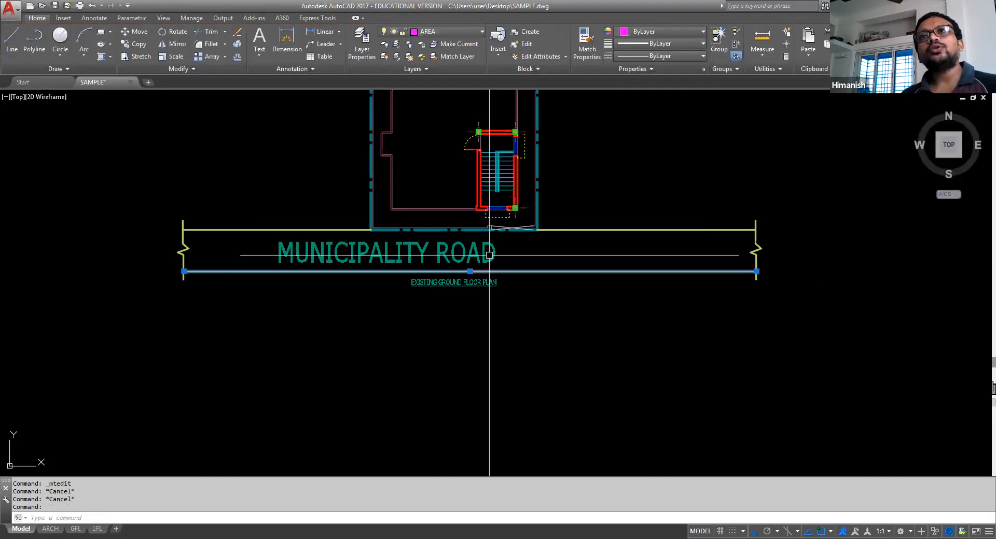
{"action": "type", "text": "m"}
{"action": "key", "text": "space"}
{"action": "left_click", "coordinate": [440, 352]}
{"action": "key", "text": "Escape"}
{"action": "key", "text": "Escape"}
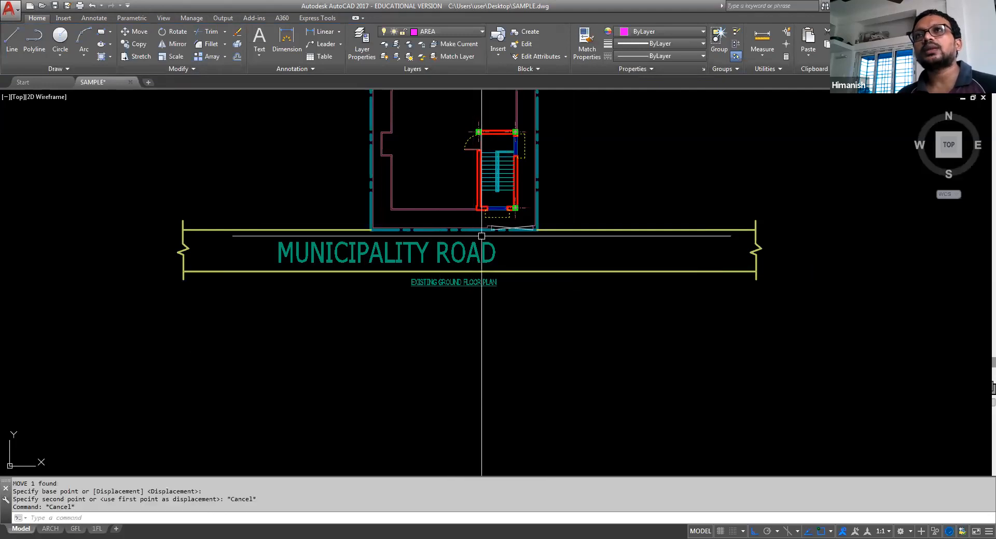
Step: Move the MUNICIPALITY ROAD text so it is centred in the road strip below the plot
{"action": "left_click", "coordinate": [477, 254]}
{"action": "type", "text": "M"}
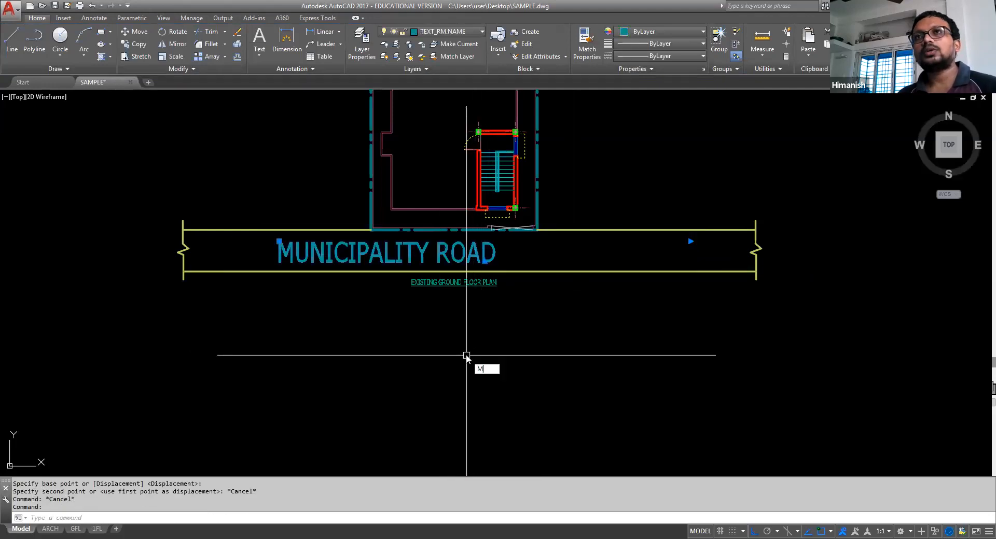
{"action": "key", "text": "space"}
{"action": "left_click", "coordinate": [466, 357]}
{"action": "scroll", "coordinate": [514, 402], "scroll_direction": "down", "scroll_amount": 2}
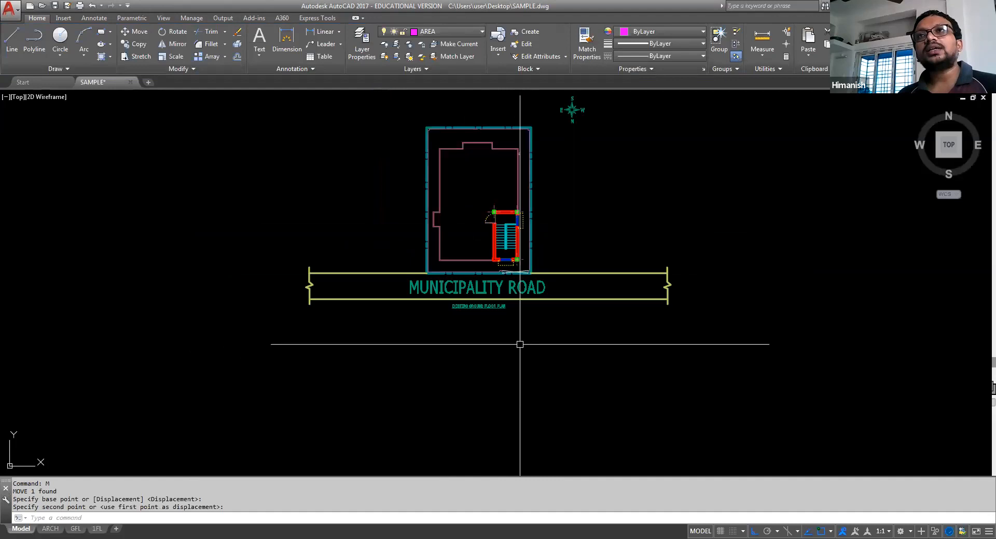
Step: Move the EXISTING GROUND FLOOR PLAN title straight down, clear of the road strip
{"action": "left_click", "coordinate": [488, 314]}
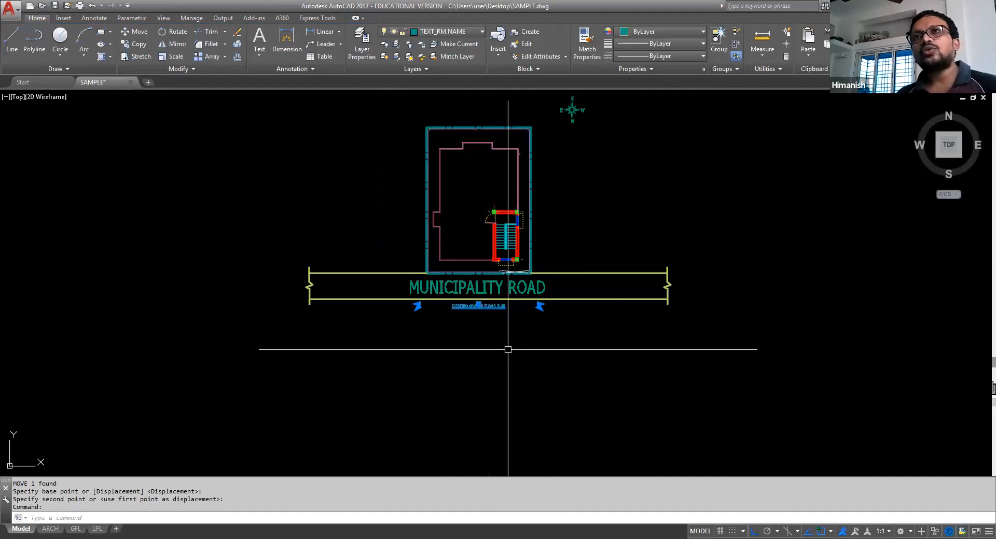
{"action": "key", "text": "Escape"}
{"action": "key", "text": "Escape"}
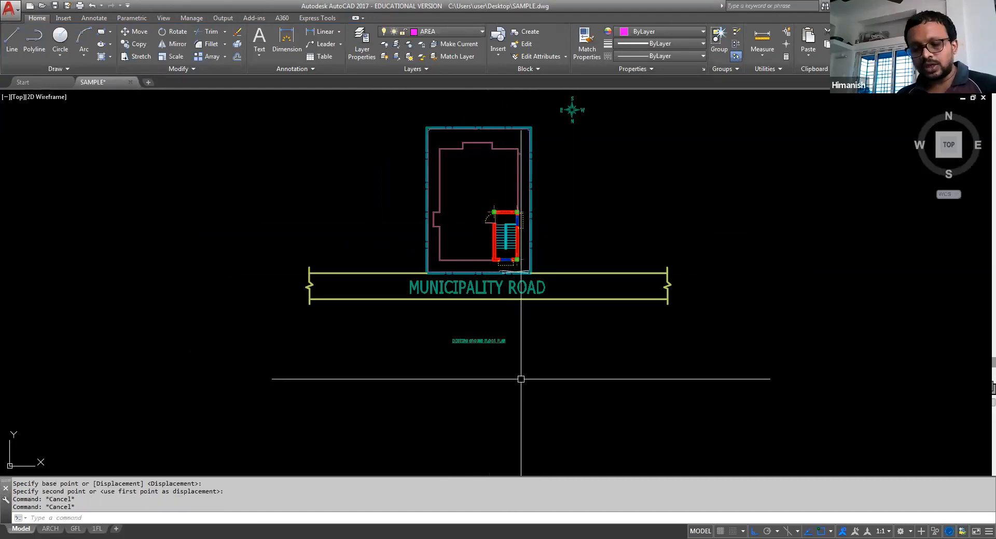
Step: Match the EXISTING GROUND FLOOR PLAN title's properties to the MUNICIPALITY ROAD text
{"action": "type", "text": "MA"}
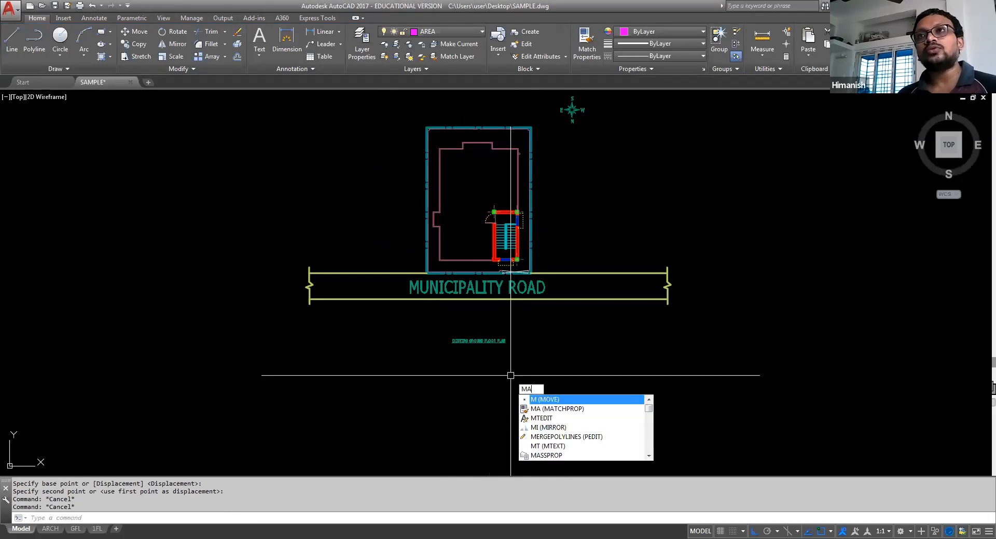
{"action": "key", "text": "space"}
{"action": "left_click", "coordinate": [518, 290]}
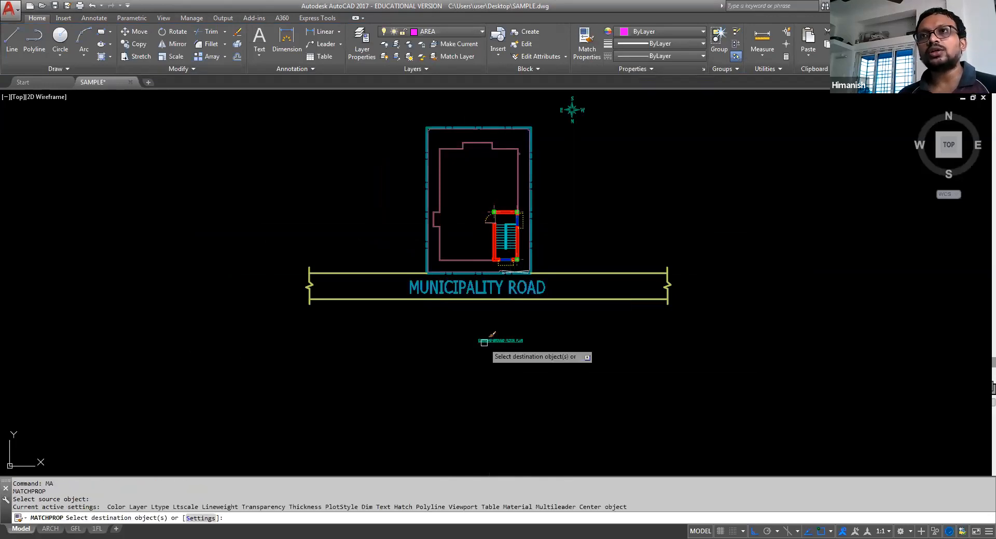
{"action": "left_click", "coordinate": [484, 343]}
{"action": "key", "text": "Escape"}
{"action": "key", "text": "Escape"}
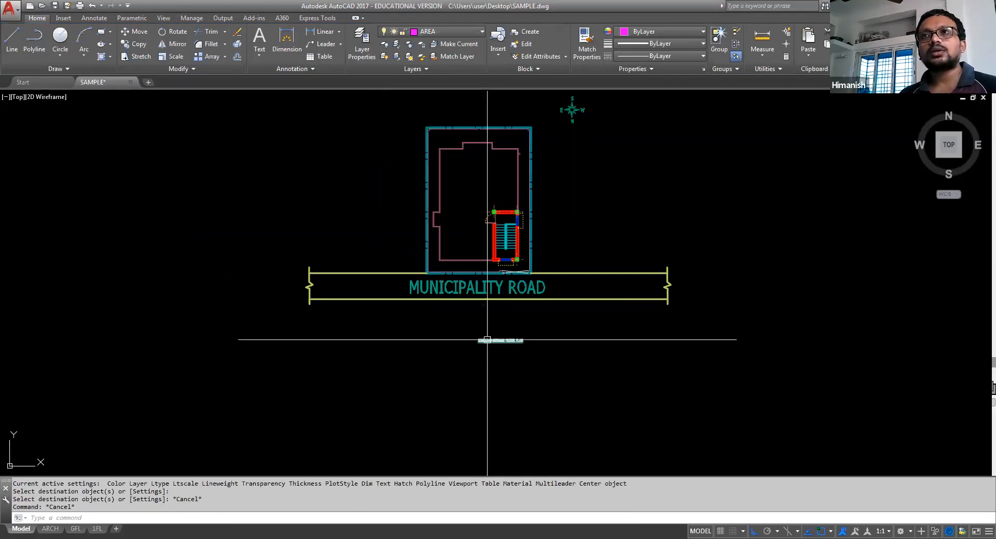
{"action": "type", "text": "MA"}
{"action": "key", "text": "Return"}
{"action": "left_click", "coordinate": [496, 340]}
{"action": "left_click", "coordinate": [502, 339]}
{"action": "key", "text": "Return"}
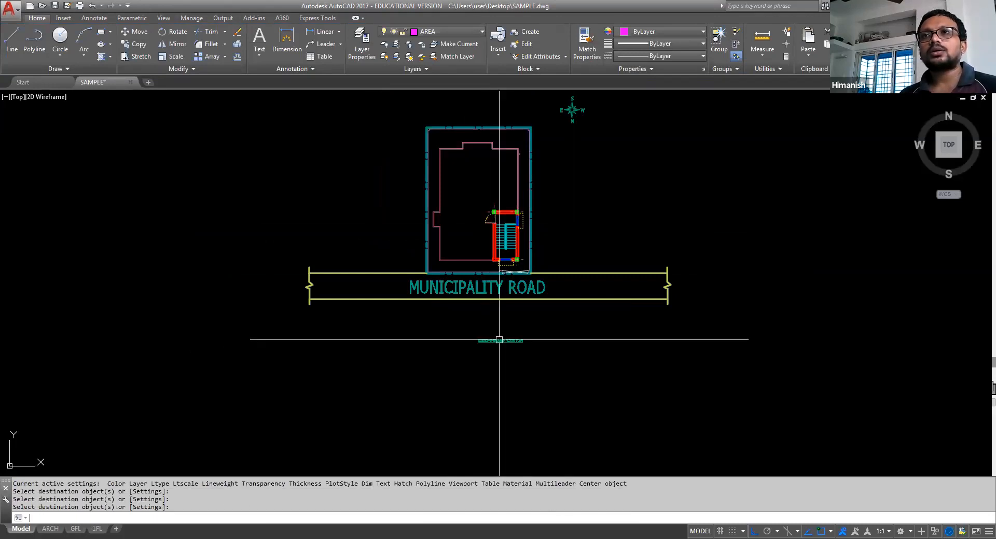
Step: Replace the title below the road with "SITE PLAN" and set its text height to 1400
{"action": "double_click", "coordinate": [499, 340]}
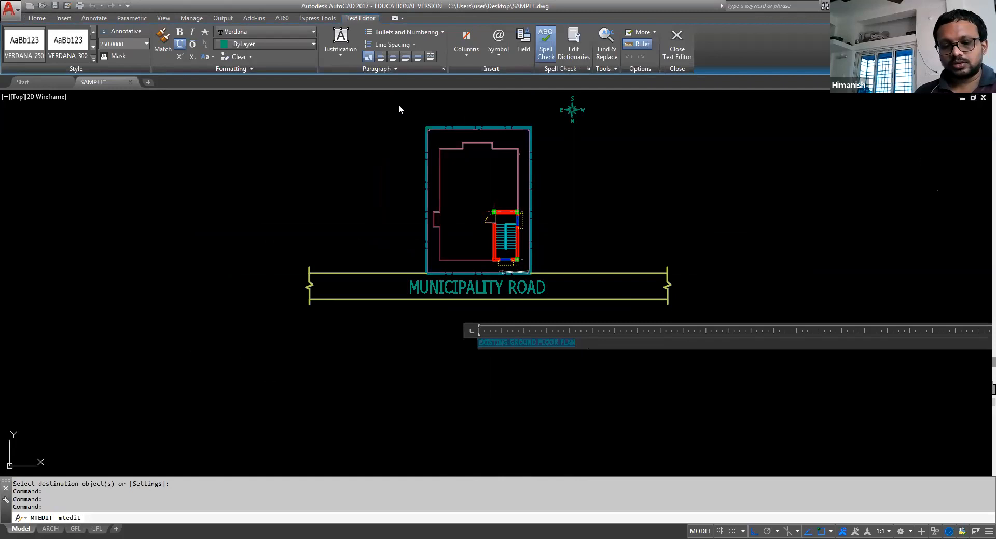
{"action": "type", "text": "SITE"}
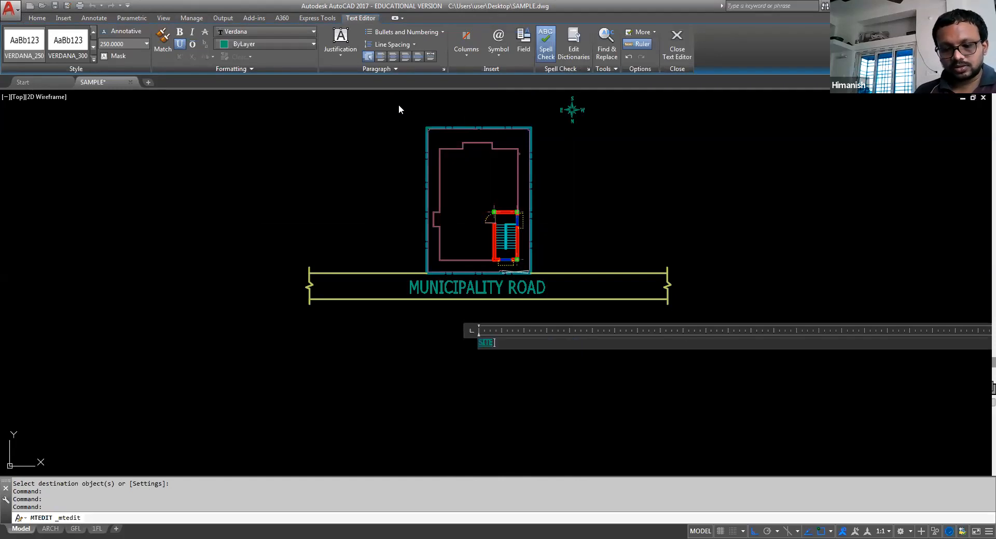
{"action": "type", "text": " PLAN"}
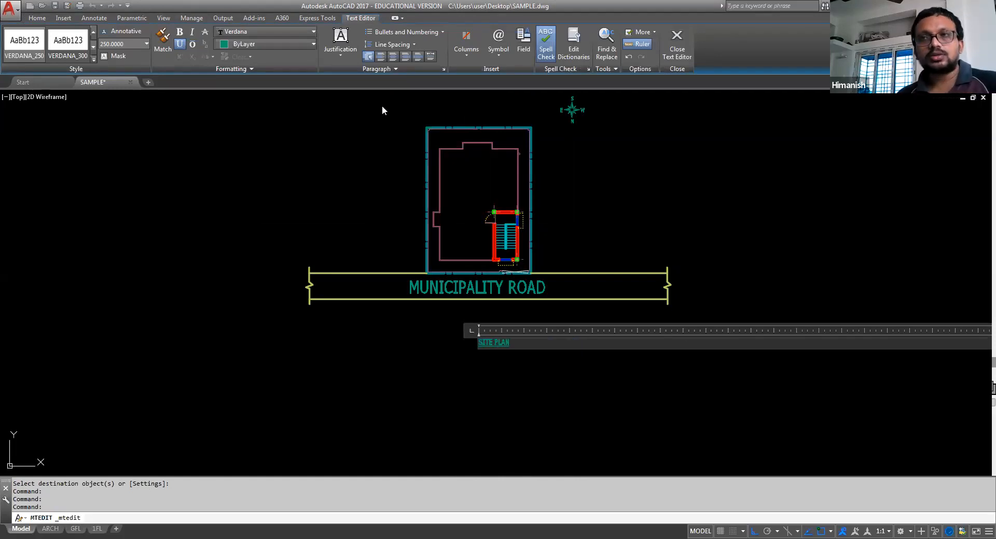
{"action": "key", "text": "ctrl+a"}
{"action": "left_click", "coordinate": [127, 43]}
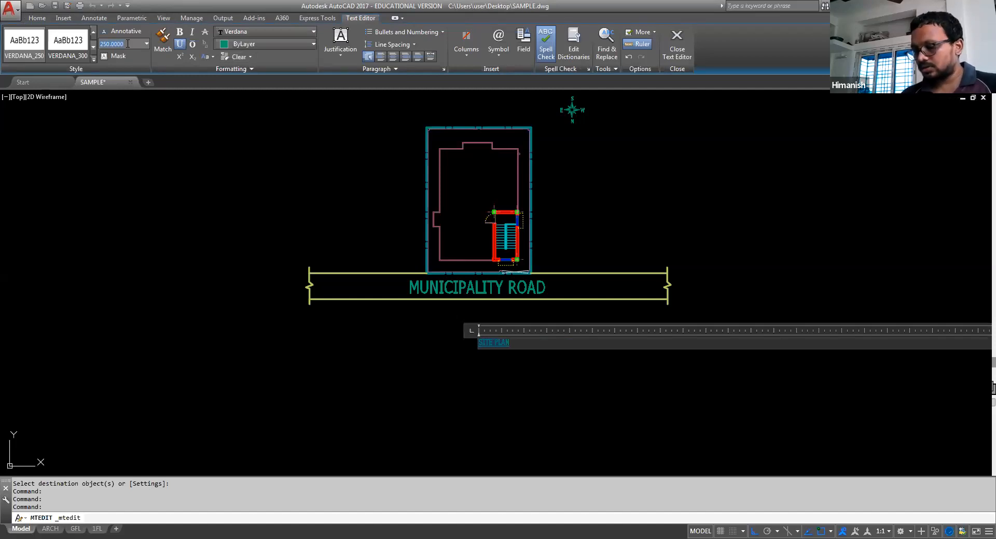
{"action": "type", "text": "1400"}
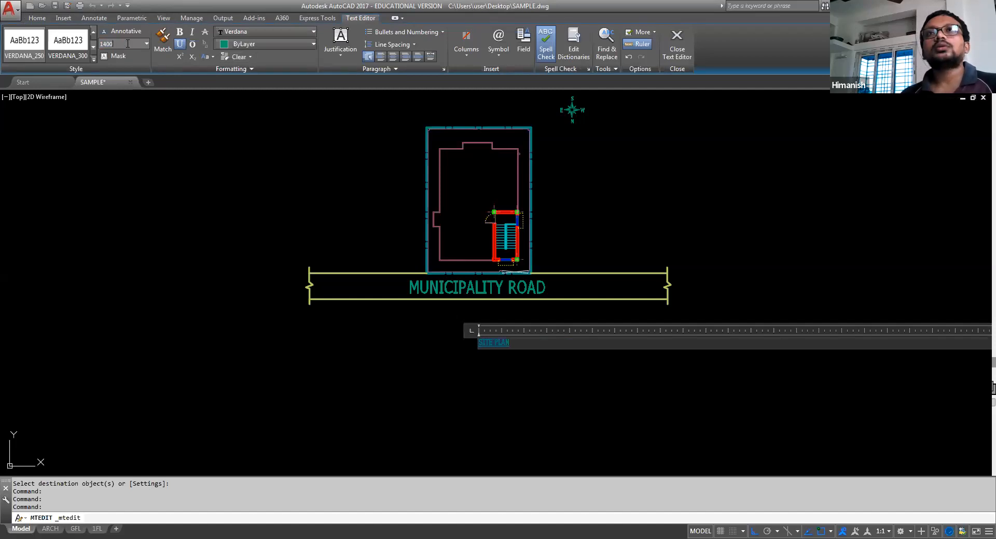
{"action": "key", "text": "Return"}
{"action": "key", "text": "Escape"}
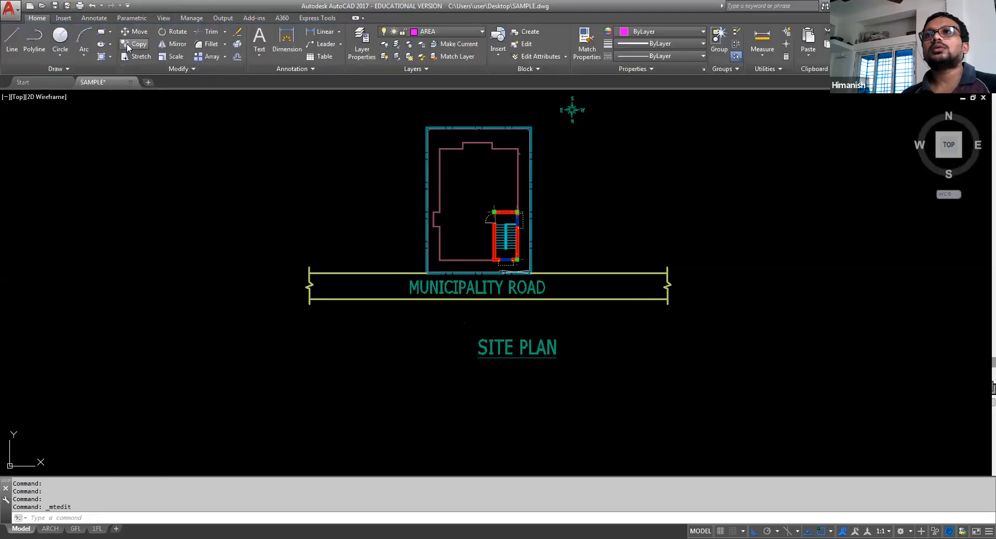
{"action": "key", "text": "Escape"}
{"action": "key", "text": "Escape"}
Step: Narrow the SITE PLAN text frame to roughly the width of its text
{"action": "left_click", "coordinate": [563, 347]}
{"action": "left_click", "coordinate": [492, 366]}
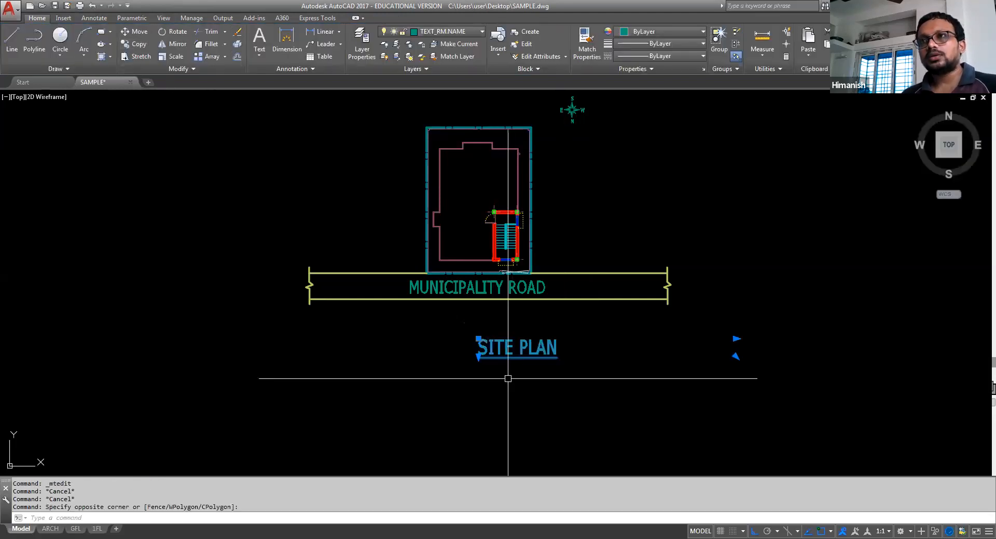
{"action": "left_click", "coordinate": [736, 339]}
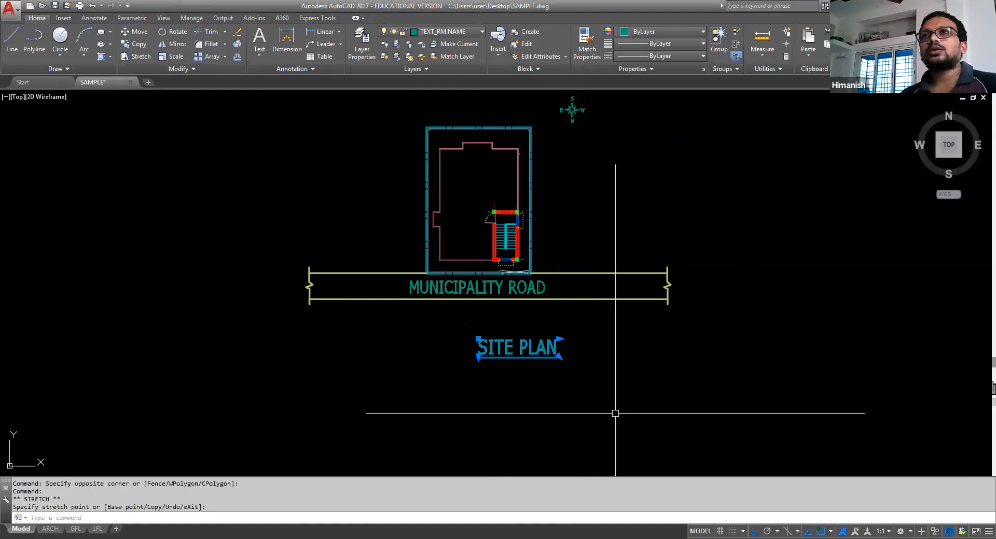
Step: Move the SITE PLAN title up and centre it just below the road strip, with ortho mode off
{"action": "type", "text": "m"}
{"action": "key", "text": "Return"}
{"action": "left_click", "coordinate": [709, 416]}
{"action": "key", "text": "F8"}
{"action": "left_click", "coordinate": [661, 395]}
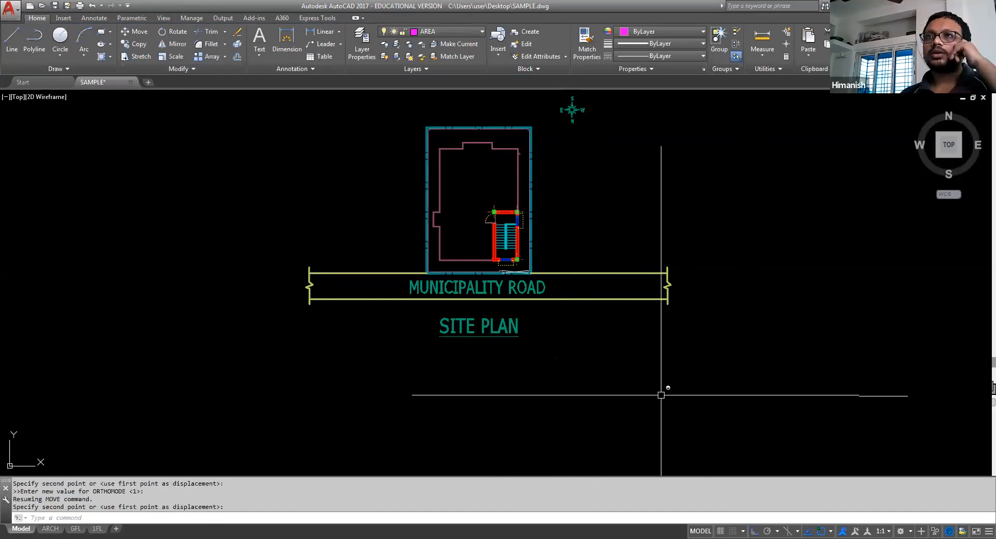
{"action": "scroll", "coordinate": [517, 415], "scroll_direction": "down", "scroll_amount": 2}
{"action": "scroll", "coordinate": [498, 329], "scroll_direction": "up", "scroll_amount": 2}
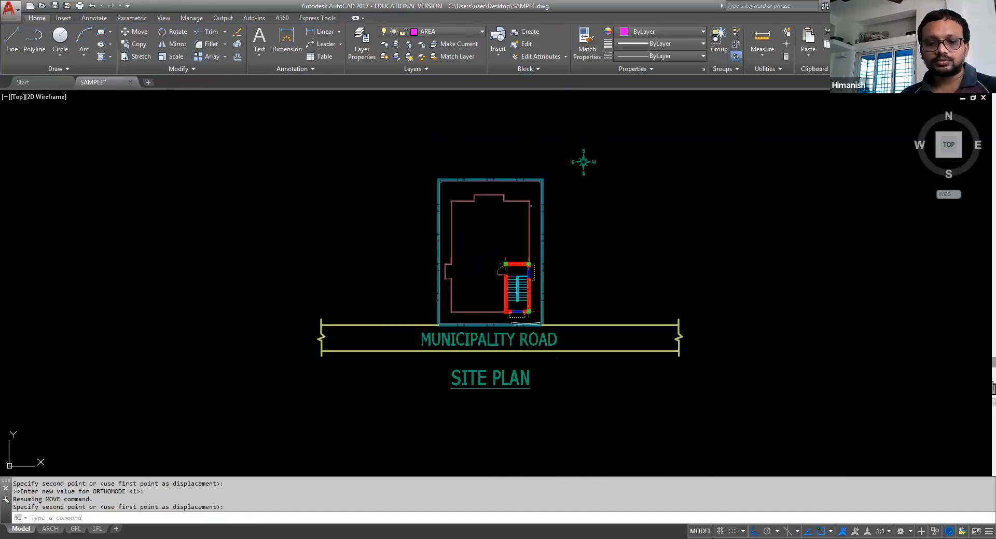
Step: Copy the MUNICIPALITY ROAD text straight up into the upper half of the plot
{"action": "left_click", "coordinate": [490, 340]}
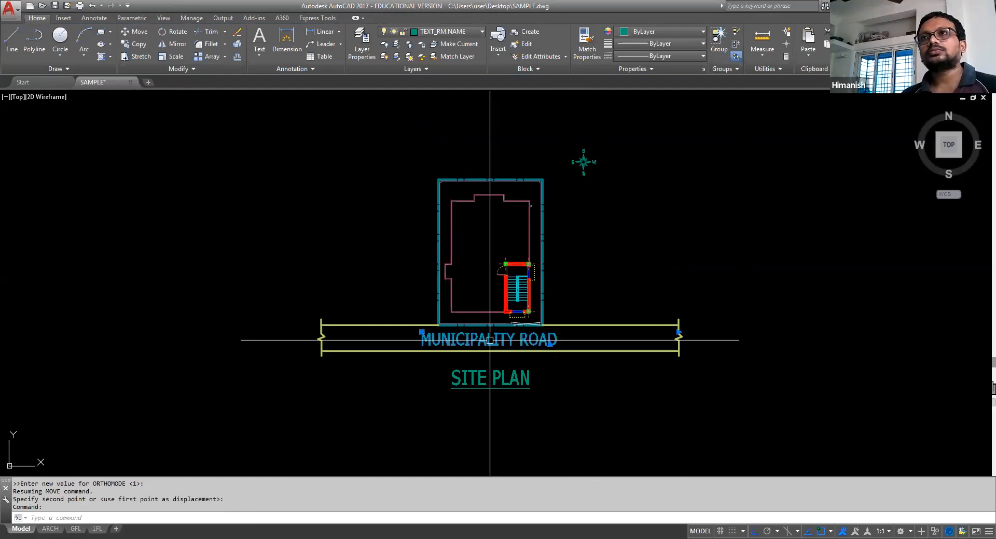
{"action": "type", "text": "co"}
{"action": "key", "text": "Return"}
{"action": "left_click", "coordinate": [480, 331]}
{"action": "left_click", "coordinate": [480, 218]}
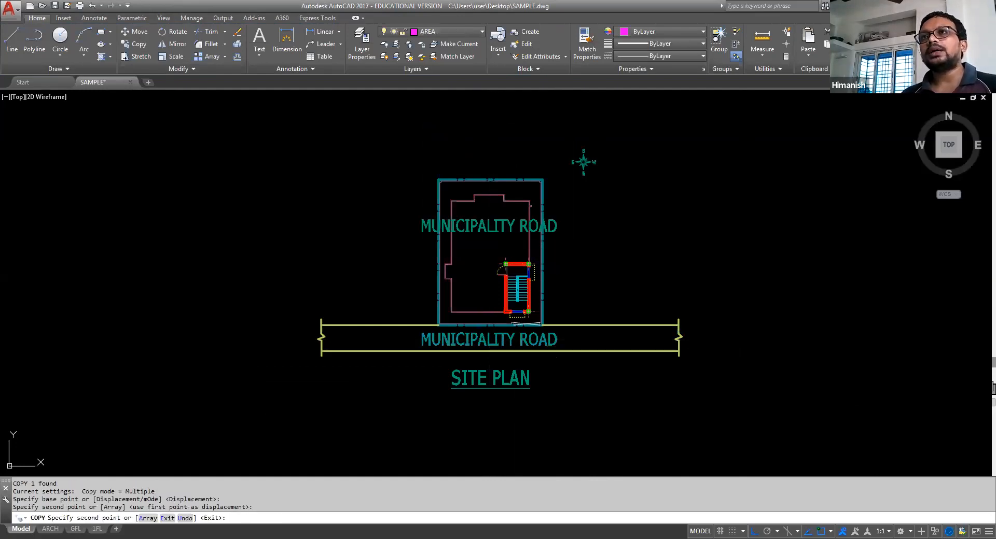
{"action": "key", "text": "Return"}
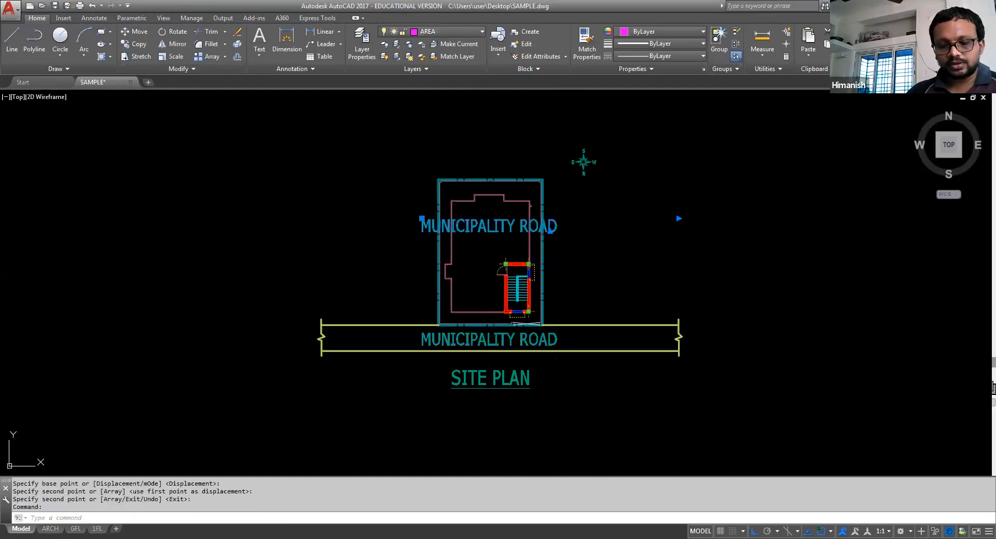
Step: Replace the copied text with "PROPOSED SITE" and narrow its frame so it wraps onto two lines
{"action": "double_click", "coordinate": [488, 226]}
{"action": "type", "text": "PROPOSED SI"}
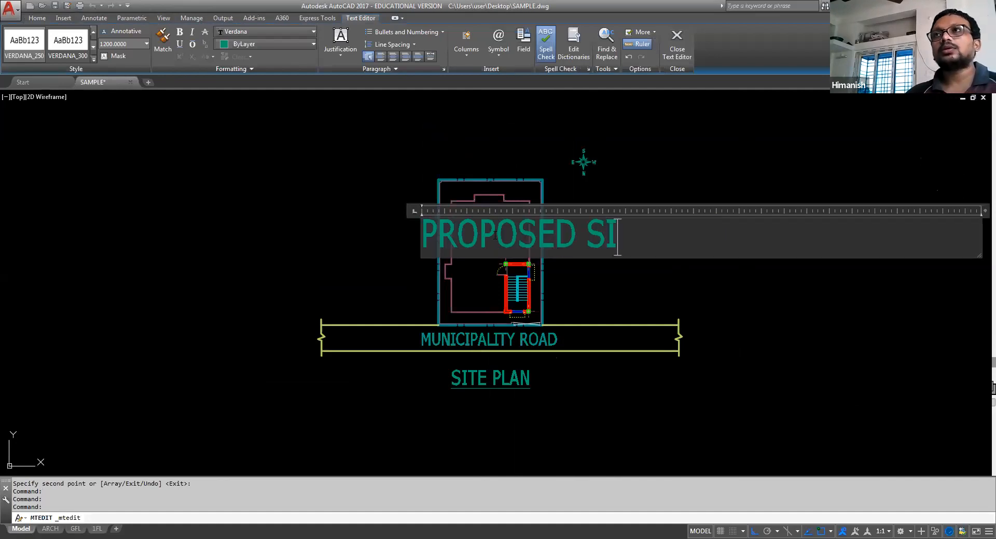
{"action": "type", "text": "TE"}
{"action": "scroll", "coordinate": [384, 288], "scroll_direction": "down", "scroll_amount": 2}
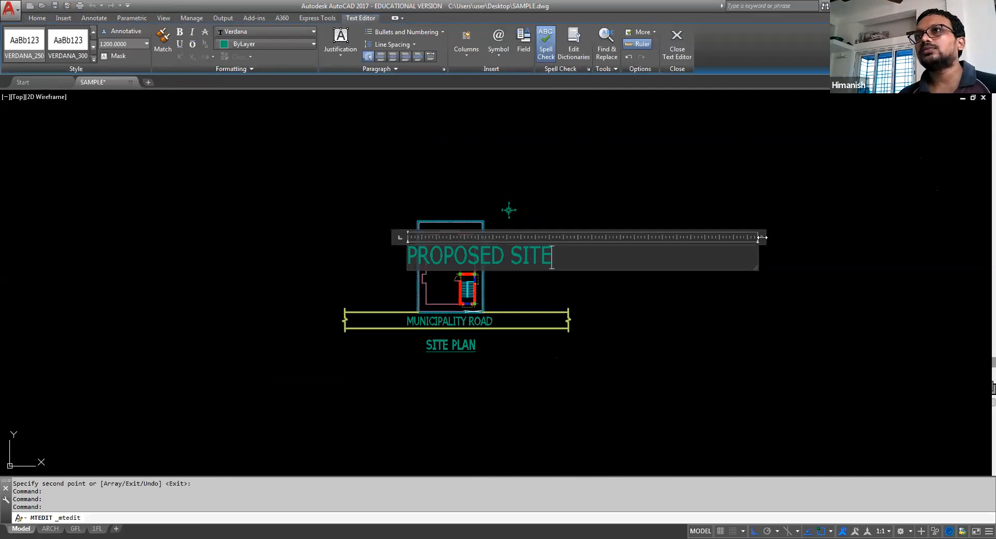
{"action": "left_click_drag", "start_coordinate": [762, 237], "coordinate": [508, 235]}
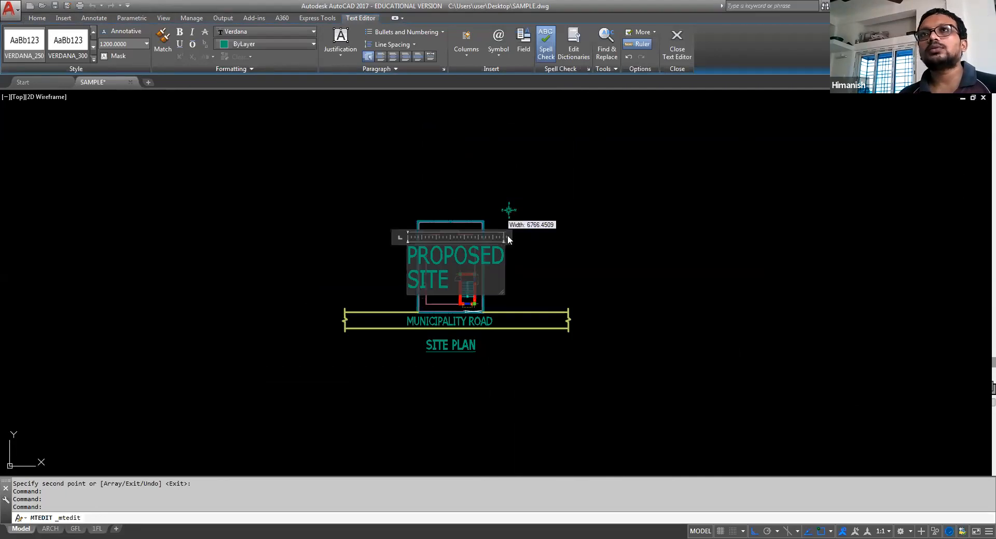
{"action": "left_click", "coordinate": [402, 259]}
Step: Move the PROPOSED SITE text sideways so it sits inside the building outline
{"action": "scroll", "coordinate": [402, 259], "scroll_direction": "up", "scroll_amount": 2}
{"action": "left_click", "coordinate": [459, 247]}
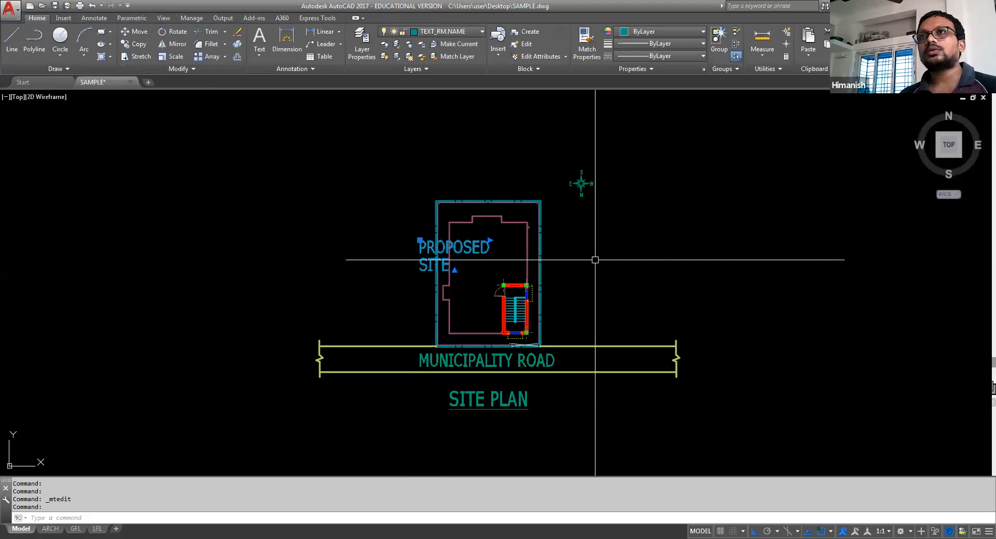
{"action": "left_click_drag", "start_coordinate": [450, 253], "coordinate": [488, 254]}
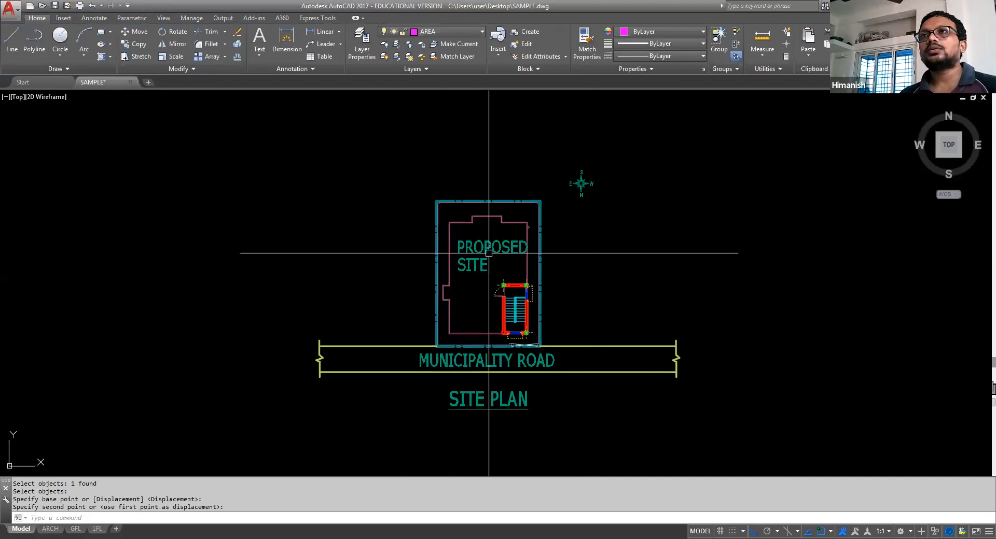
Step: Move the north symbol horizontally to the right, well clear of the plot and beyond the road's end
{"action": "scroll", "coordinate": [488, 253], "scroll_direction": "down", "scroll_amount": 2}
{"action": "left_click", "coordinate": [529, 205]}
{"action": "left_click", "coordinate": [529, 205]}
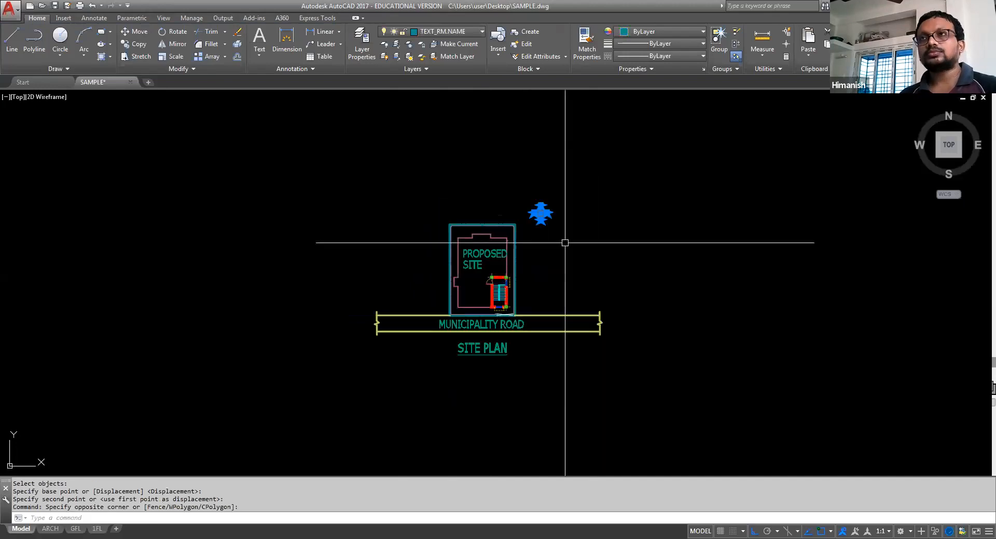
{"action": "type", "text": "m"}
{"action": "key", "text": "space"}
{"action": "left_click", "coordinate": [544, 223]}
{"action": "left_click", "coordinate": [712, 273]}
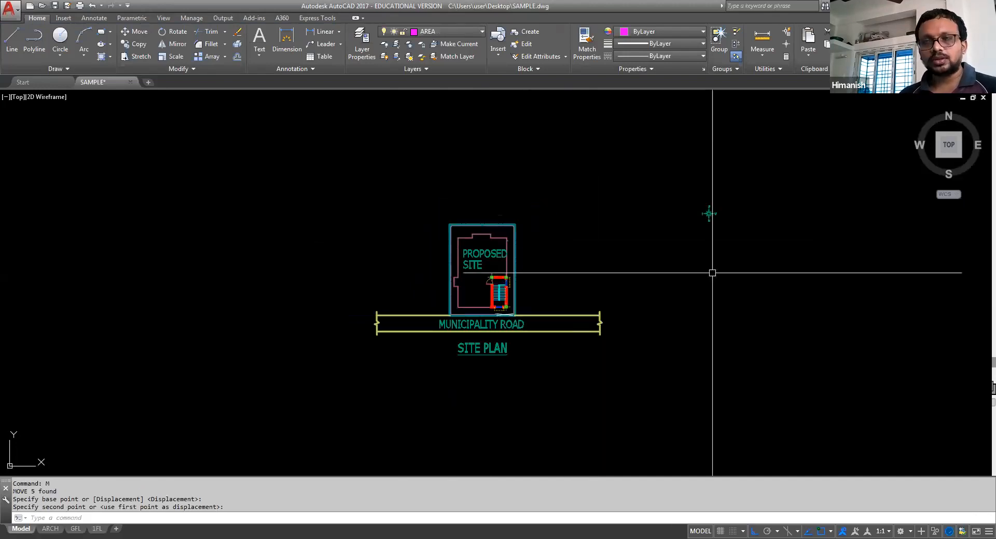
{"action": "key", "text": "Escape"}
{"action": "key", "text": "Escape"}
{"action": "scroll", "coordinate": [404, 279], "scroll_direction": "up", "scroll_amount": 2}
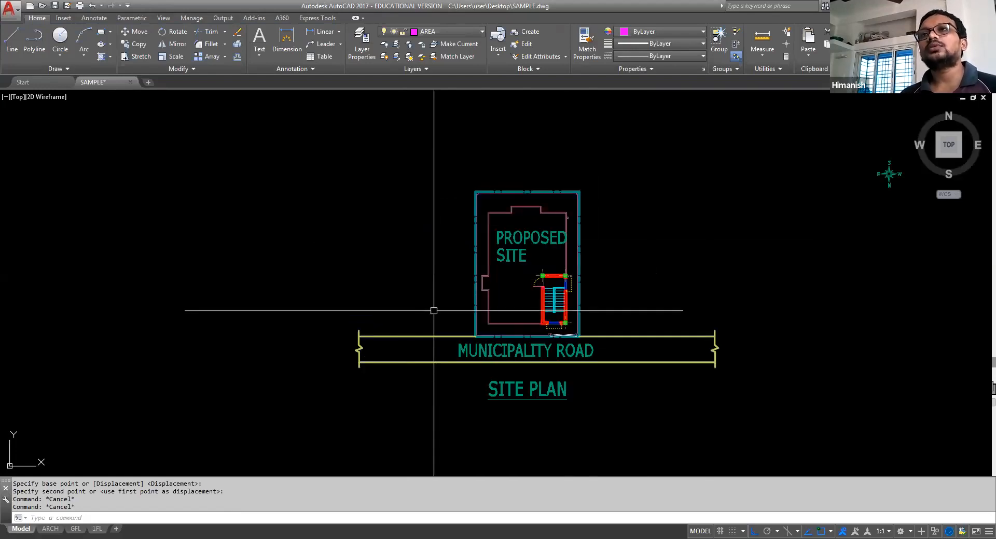
{"action": "middle_click_drag", "start_coordinate": [527, 334], "coordinate": [527, 352]}
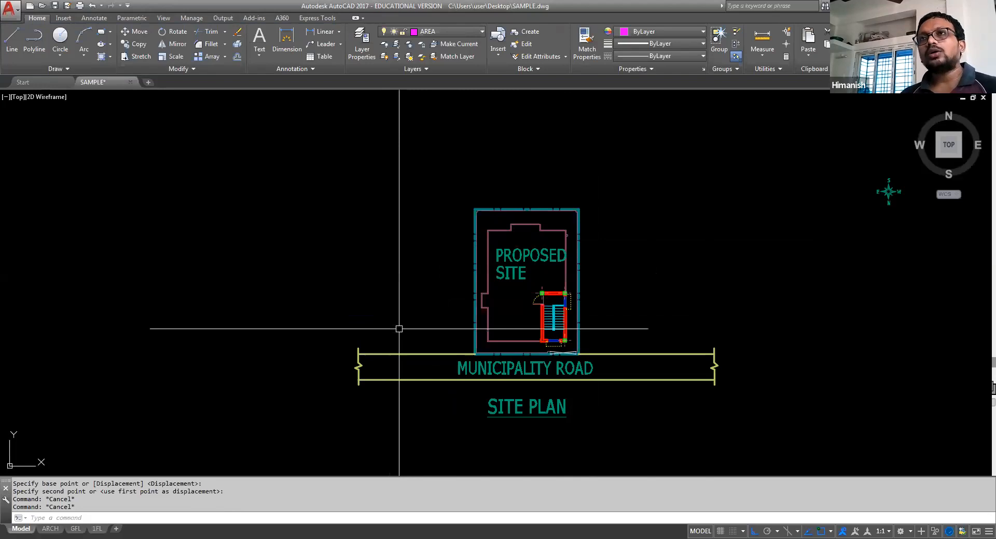
{"action": "type", "text": "co"}
{"action": "key", "text": "Return"}
{"action": "key", "text": "Escape"}
{"action": "key", "text": "Escape"}
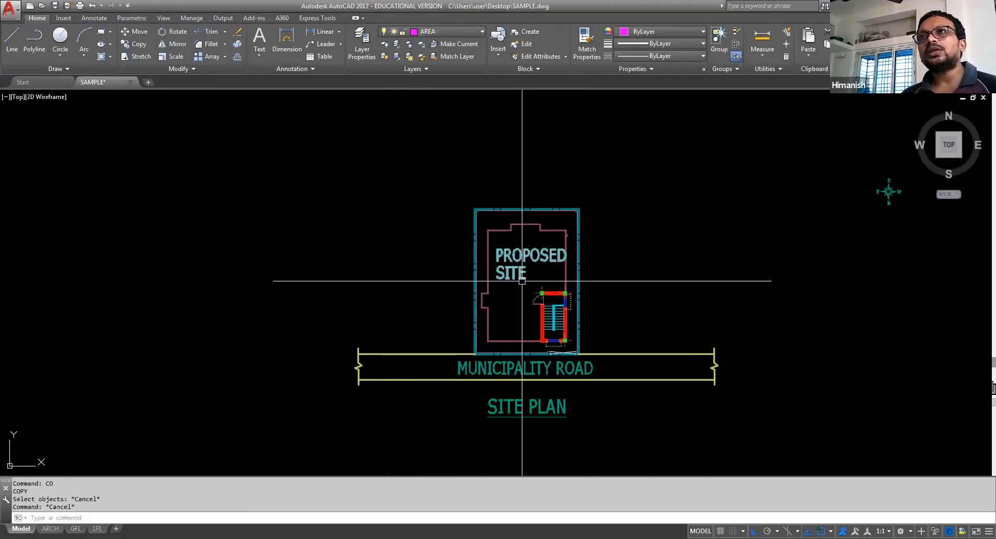
Step: Draw a horizontal line outward from the plot's top-right corner as the boundary between neighbouring plots
{"action": "type", "text": "l"}
{"action": "key", "text": "Return"}
{"action": "scroll", "coordinate": [621, 209], "scroll_direction": "up", "scroll_amount": 2}
{"action": "left_click", "coordinate": [581, 207]}
{"action": "key", "text": "Escape"}
{"action": "key", "text": "Return"}
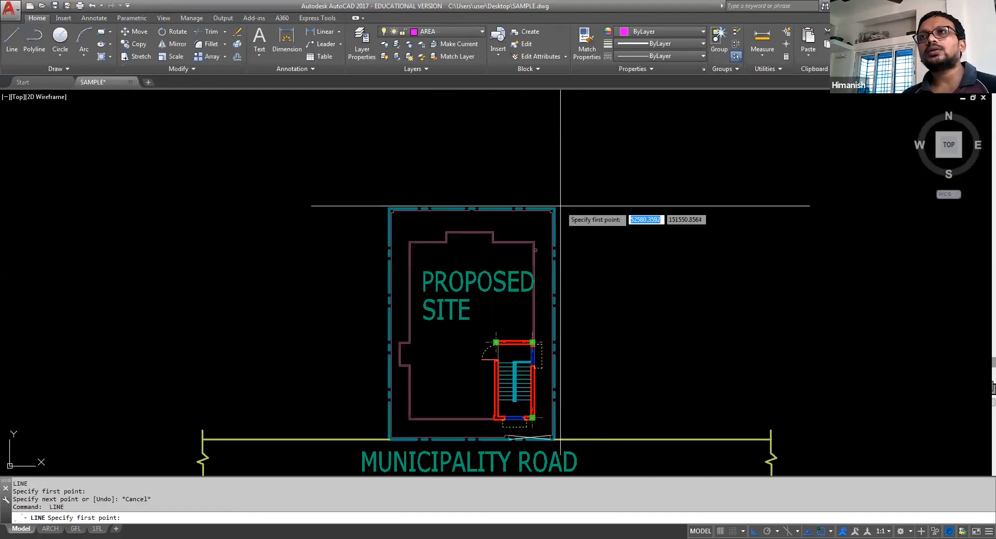
{"action": "left_click", "coordinate": [555, 208]}
{"action": "left_click", "coordinate": [689, 218]}
{"action": "key", "text": "Return"}
{"action": "scroll", "coordinate": [682, 270], "scroll_direction": "down", "scroll_amount": 2}
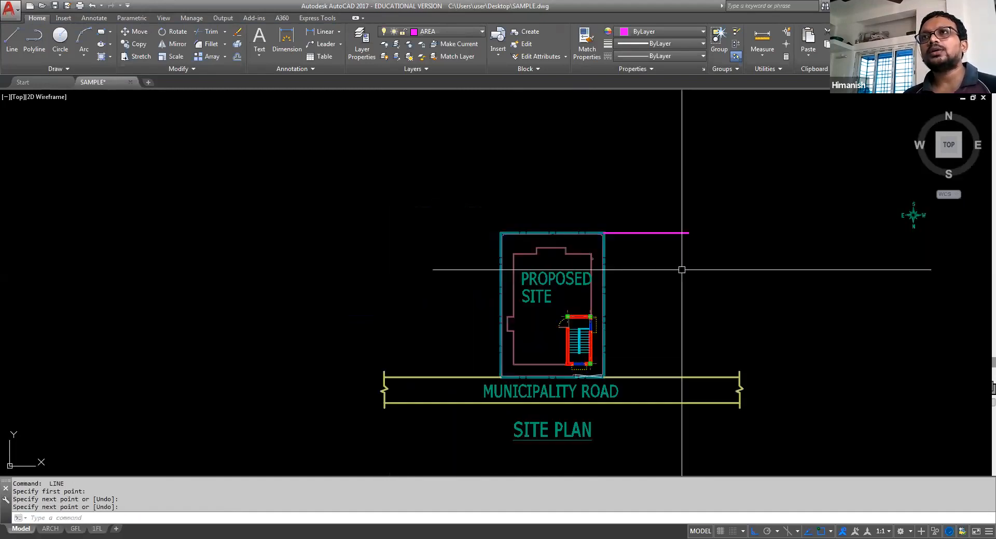
{"action": "key", "text": "Return"}
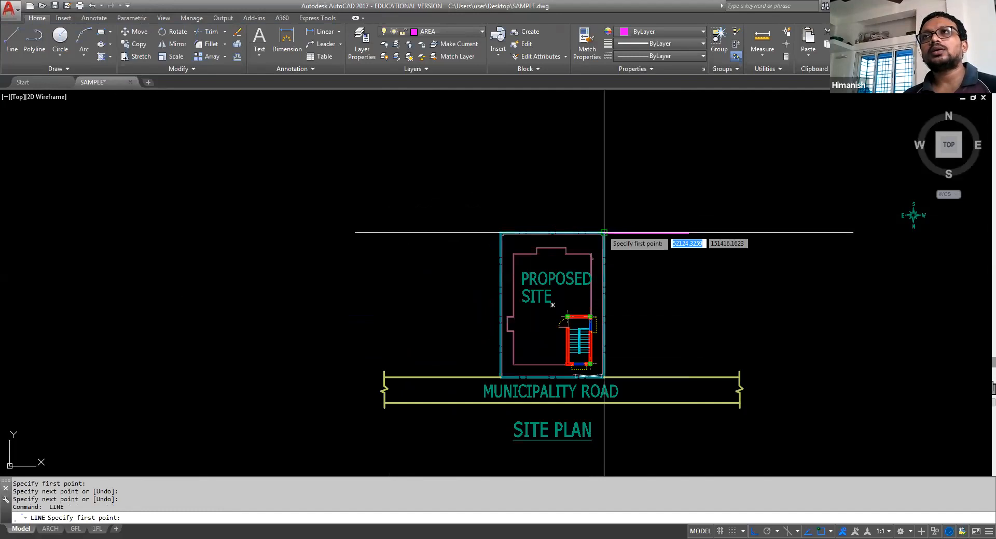
{"action": "left_click", "coordinate": [604, 233]}
{"action": "key", "text": "Escape"}
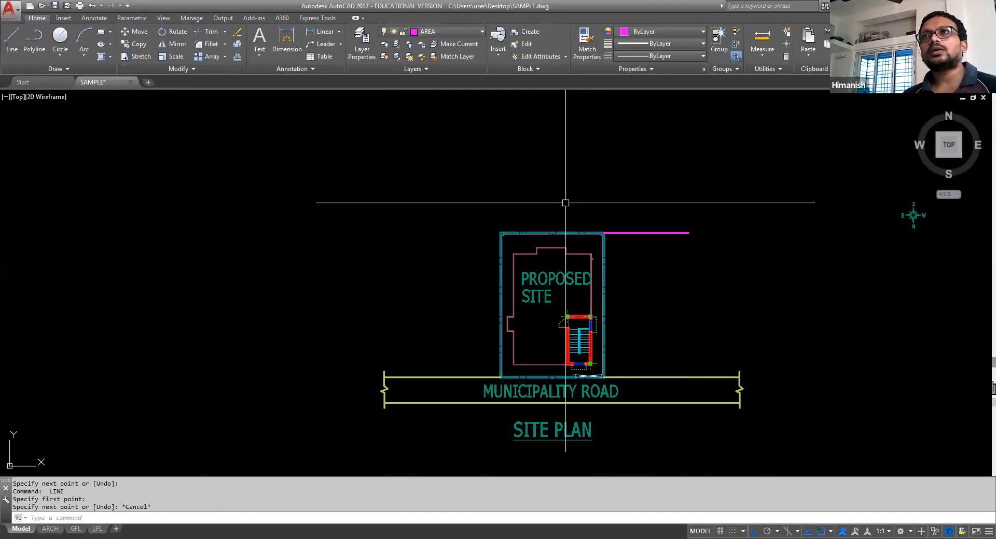
Step: Draw a vertical line about 9640 units long upward from the midpoint of the plot's top edge
{"action": "key", "text": "Return"}
{"action": "left_click", "coordinate": [552, 233]}
{"action": "left_click", "coordinate": [555, 134]}
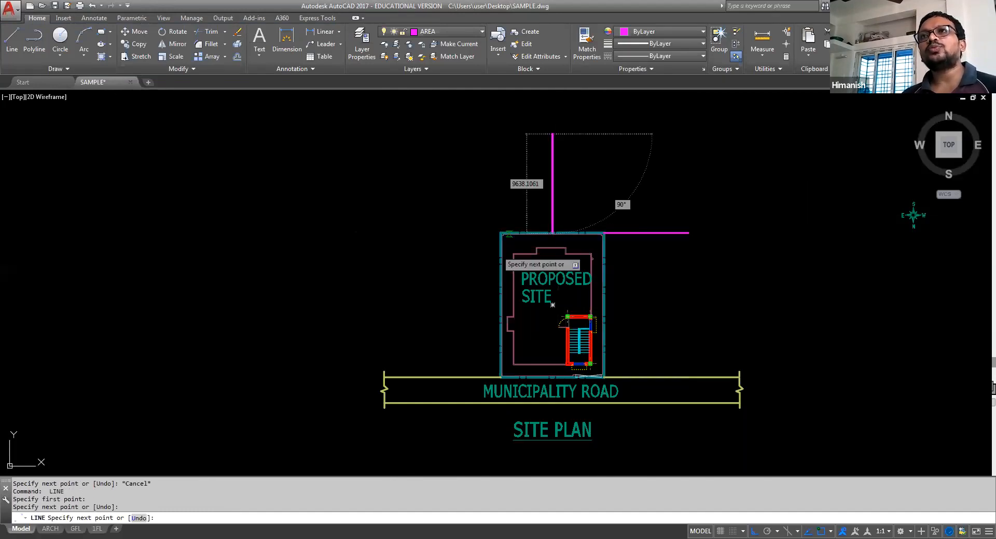
{"action": "key", "text": "Escape"}
{"action": "key", "text": "Escape"}
Step: Draw a horizontal line outward from the upper part of the plot's left edge
{"action": "key", "text": "Return"}
{"action": "left_click", "coordinate": [500, 275]}
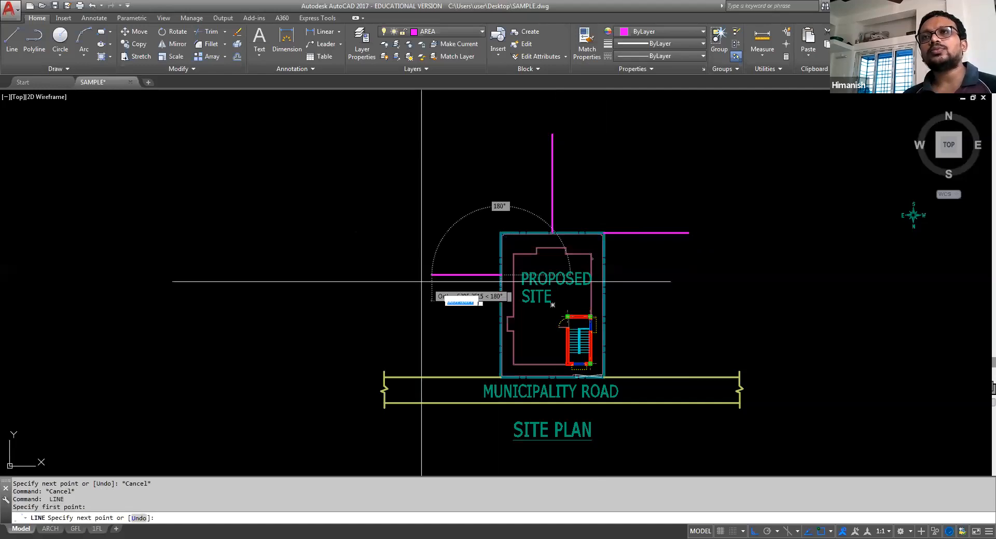
{"action": "left_click", "coordinate": [386, 283]}
{"action": "key", "text": "Return"}
{"action": "key", "text": "Escape"}
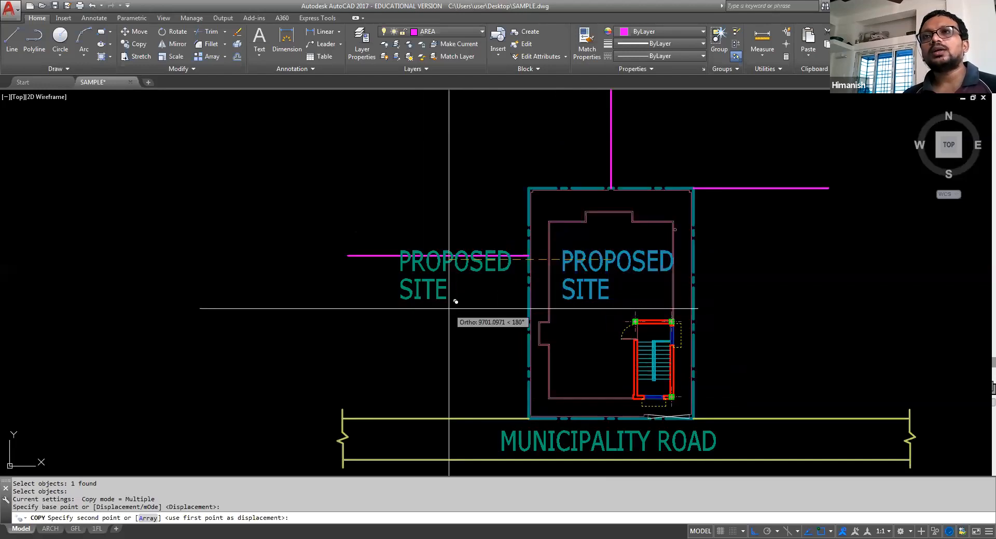
Step: Copy the PROPOSED SITE label into the neighbouring plot west of the site and change the copy's text to POND
{"action": "key", "text": "F8"}
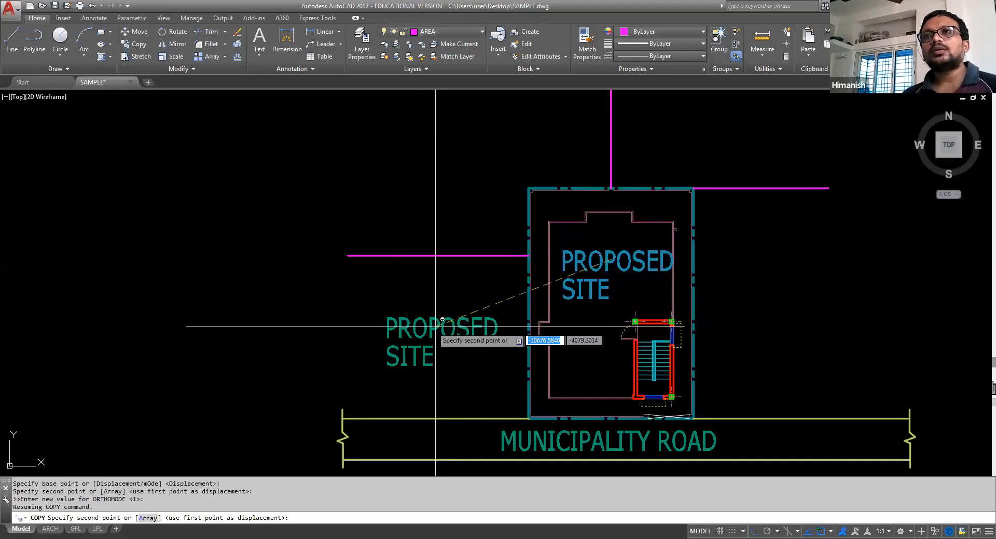
{"action": "left_click", "coordinate": [436, 332]}
{"action": "key", "text": "Return"}
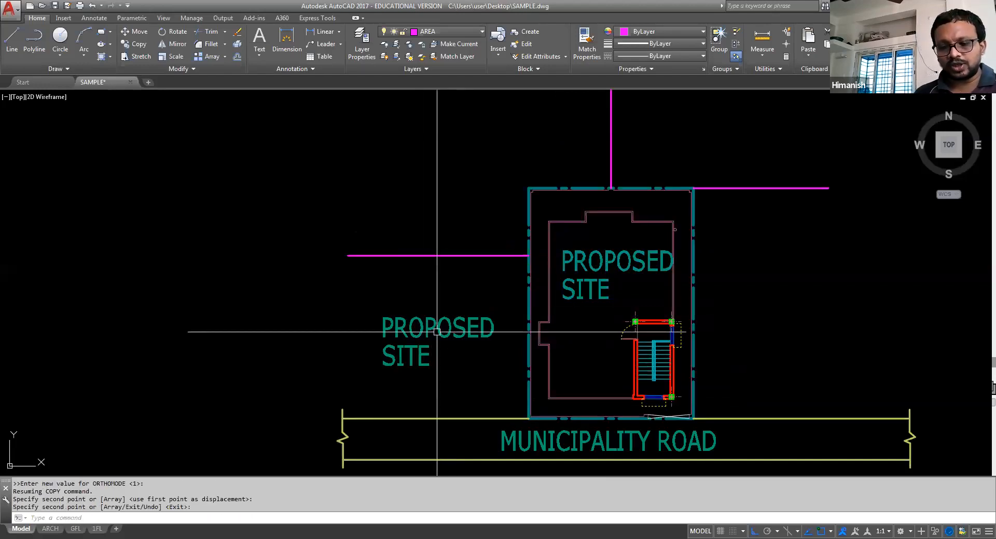
{"action": "double_click", "coordinate": [437, 332]}
{"action": "type", "text": "POND"}
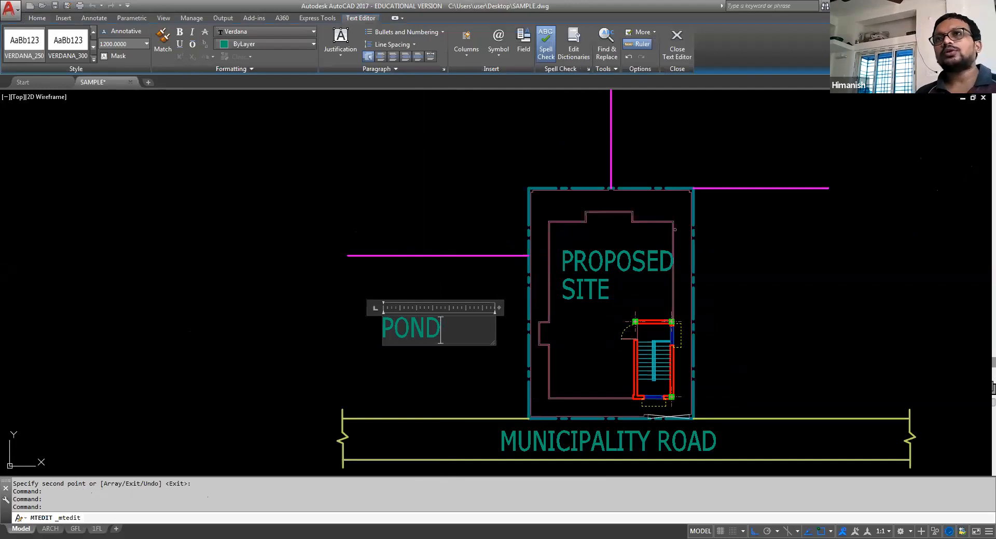
{"action": "key", "text": "ctrl+Return"}
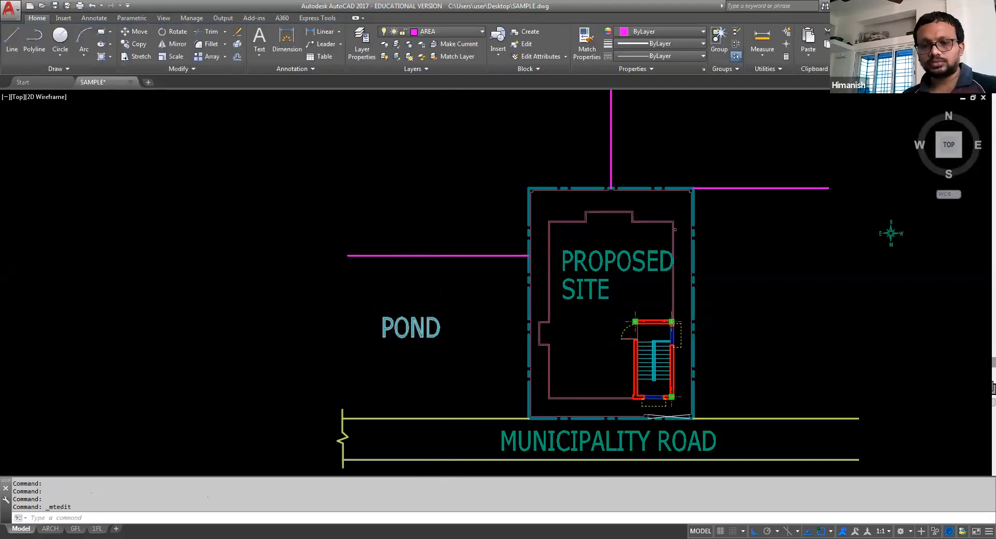
{"action": "key", "text": "Escape"}
{"action": "key", "text": "Escape"}
Step: Copy the POND label into the neighbouring plot beyond the site's upper-left corner
{"action": "scroll", "coordinate": [406, 350], "scroll_direction": "down", "scroll_amount": 2}
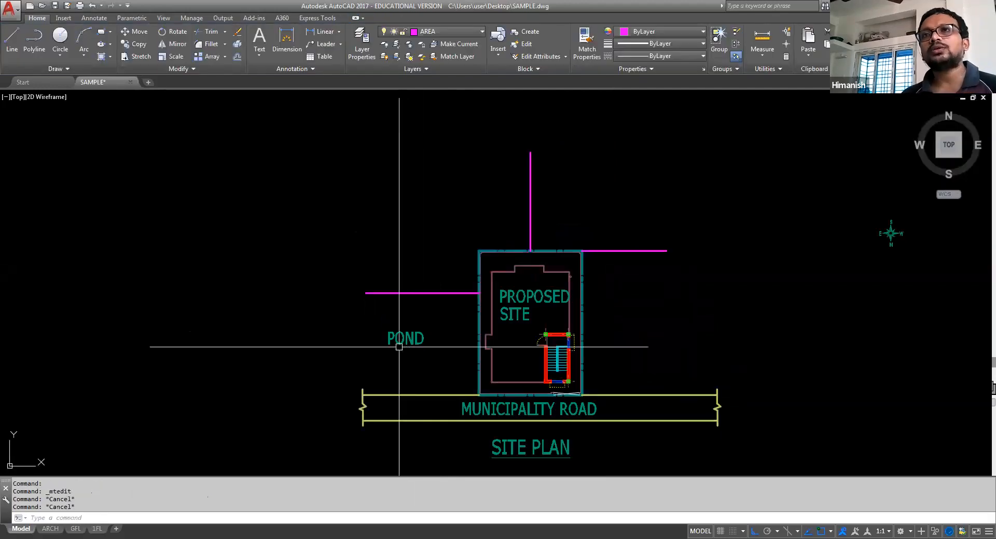
{"action": "type", "text": "co"}
{"action": "key", "text": "space"}
{"action": "left_click", "coordinate": [403, 342]}
{"action": "key", "text": "space"}
{"action": "left_click", "coordinate": [404, 342]}
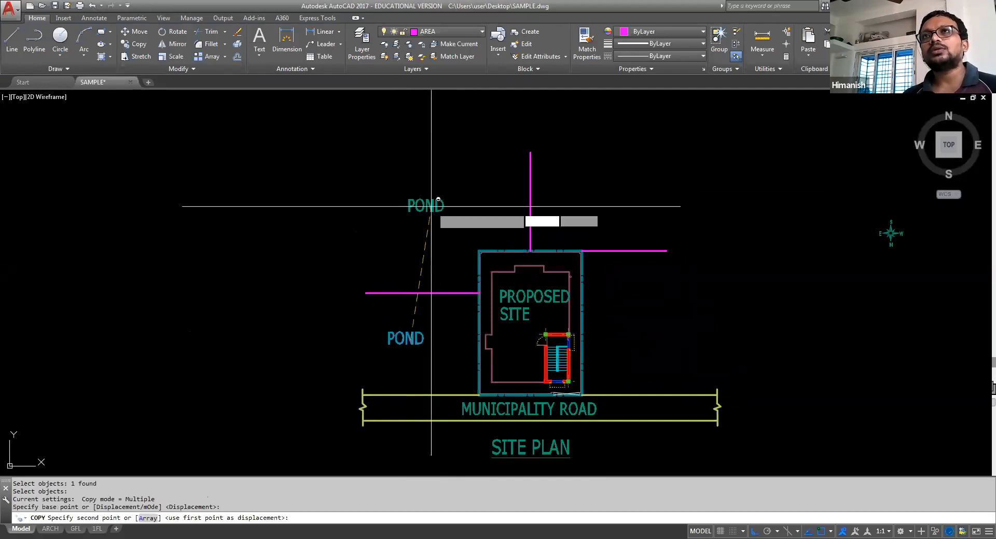
{"action": "key", "text": "F8"}
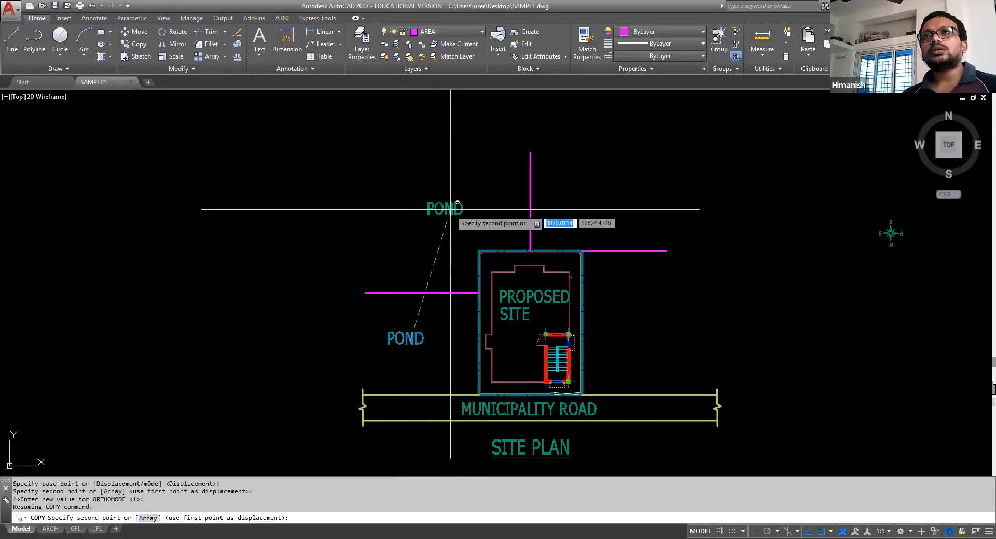
{"action": "left_click", "coordinate": [450, 209]}
{"action": "key", "text": "Escape"}
{"action": "key", "text": "Escape"}
Step: Draw a rectangle around the upper POND label as the outline of a neighbouring building
{"action": "scroll", "coordinate": [423, 238], "scroll_direction": "up", "scroll_amount": 2}
{"action": "middle_click_drag", "start_coordinate": [428, 261], "coordinate": [442, 293]}
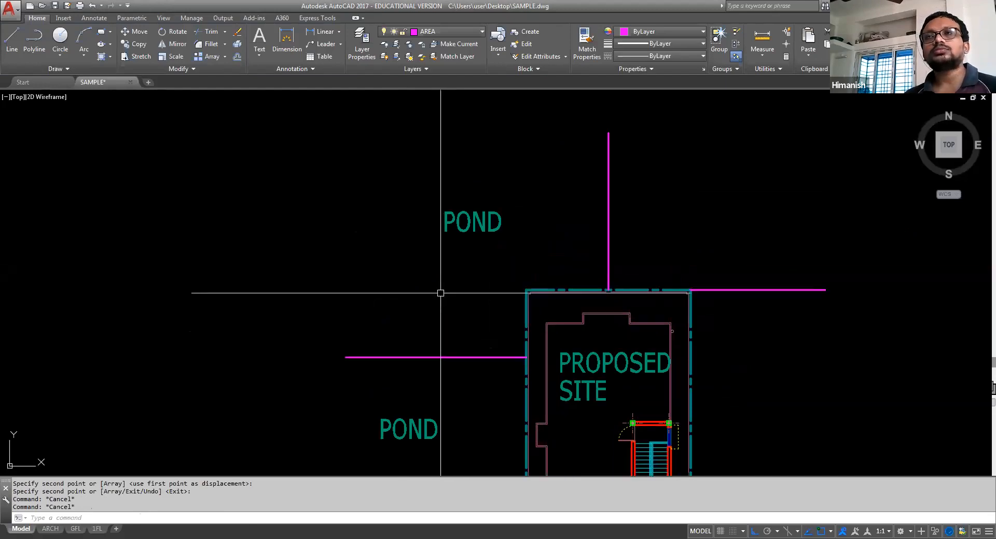
{"action": "type", "text": "rec"}
{"action": "key", "text": "Return"}
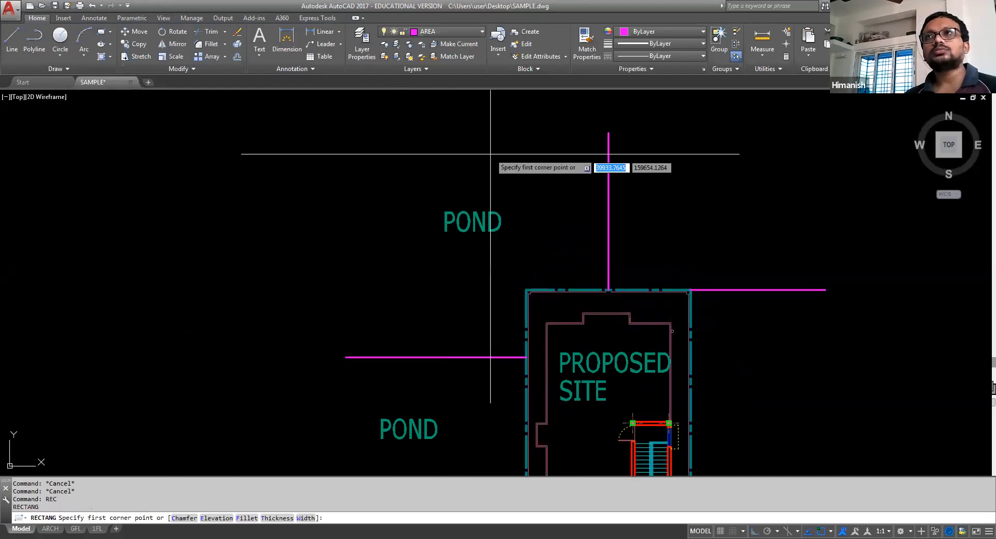
{"action": "left_click", "coordinate": [570, 149]}
{"action": "key", "text": "Escape"}
{"action": "key", "text": "Escape"}
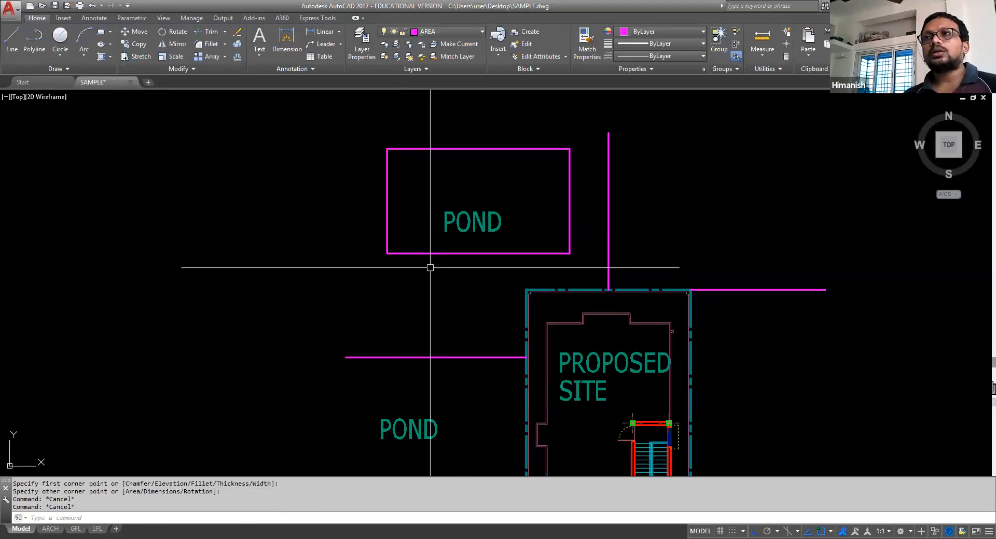
Step: Try to match the building outline's properties onto the new rectangle around the upper POND label
{"action": "type", "text": "MA"}
{"action": "key", "text": "Return"}
{"action": "left_click", "coordinate": [568, 236]}
{"action": "left_click", "coordinate": [569, 235]}
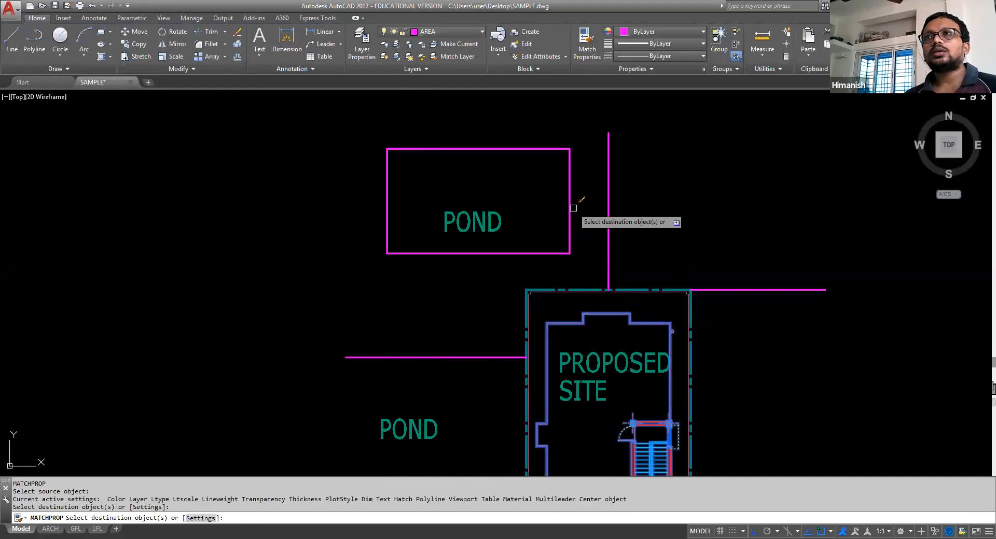
{"action": "left_click", "coordinate": [573, 208]}
{"action": "left_click", "coordinate": [538, 226]}
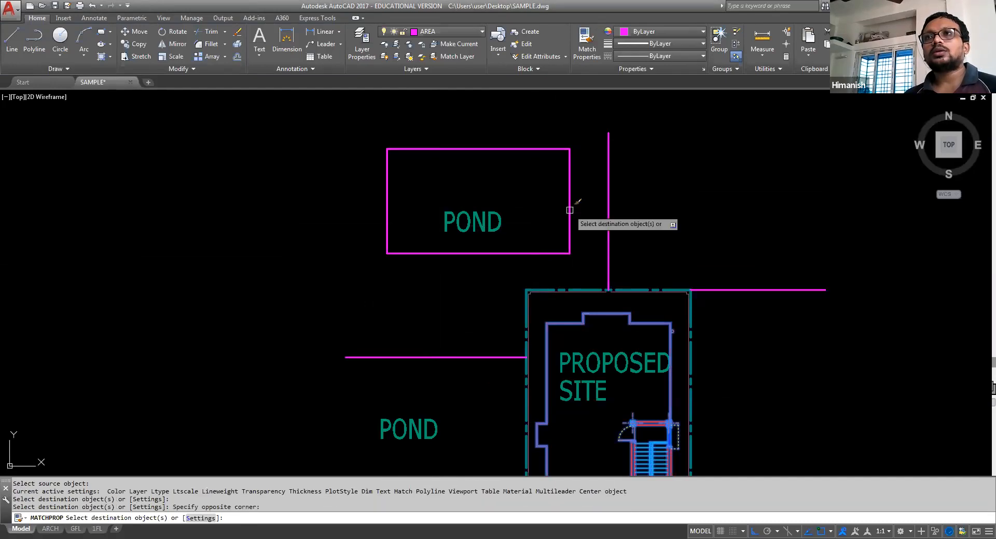
{"action": "key", "text": "Escape"}
{"action": "key", "text": "Return"}
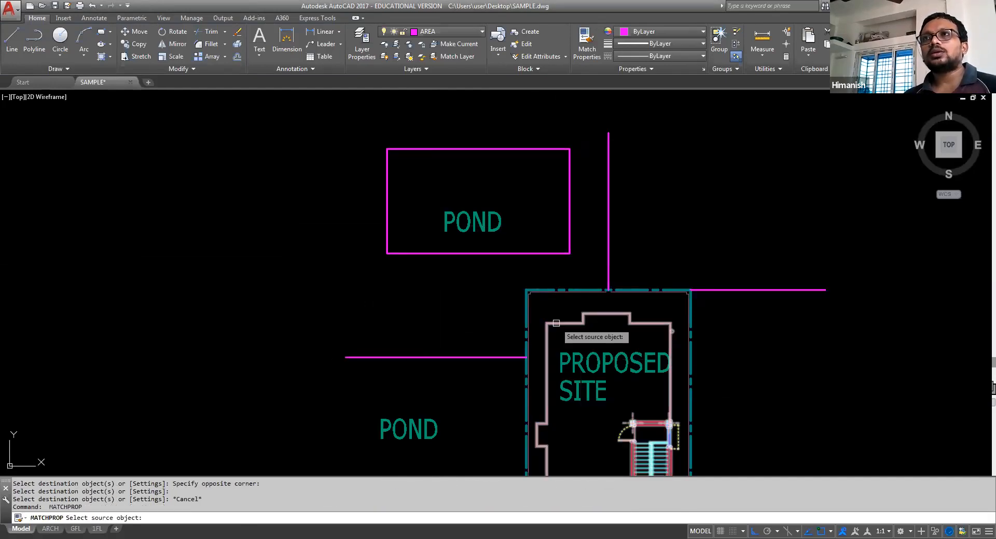
{"action": "left_click", "coordinate": [556, 323]}
{"action": "left_click", "coordinate": [556, 255]}
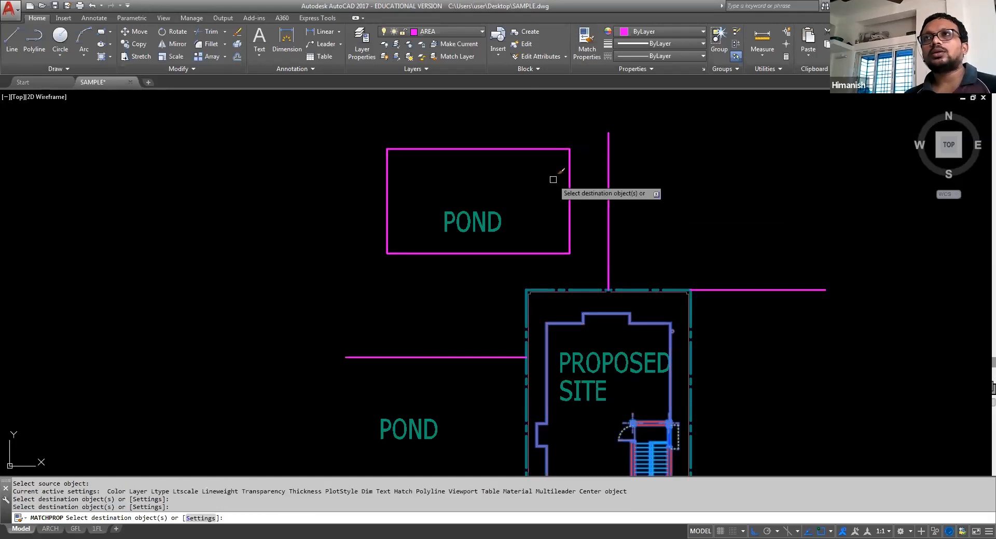
{"action": "left_click", "coordinate": [579, 118]}
{"action": "left_click", "coordinate": [522, 258]}
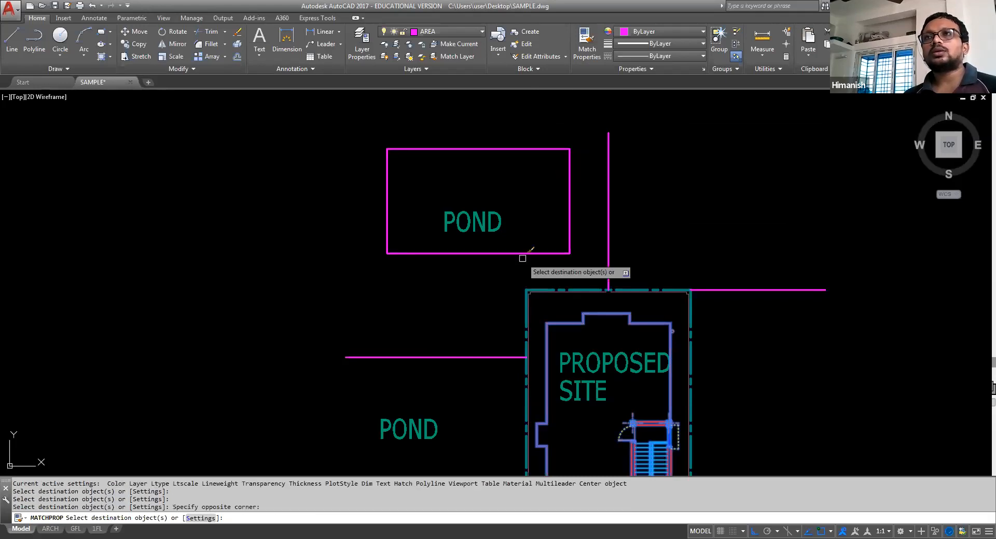
{"action": "key", "text": "Escape"}
Step: Clear the rectangle's selection and make layer 0 the current layer
{"action": "left_click", "coordinate": [520, 255]}
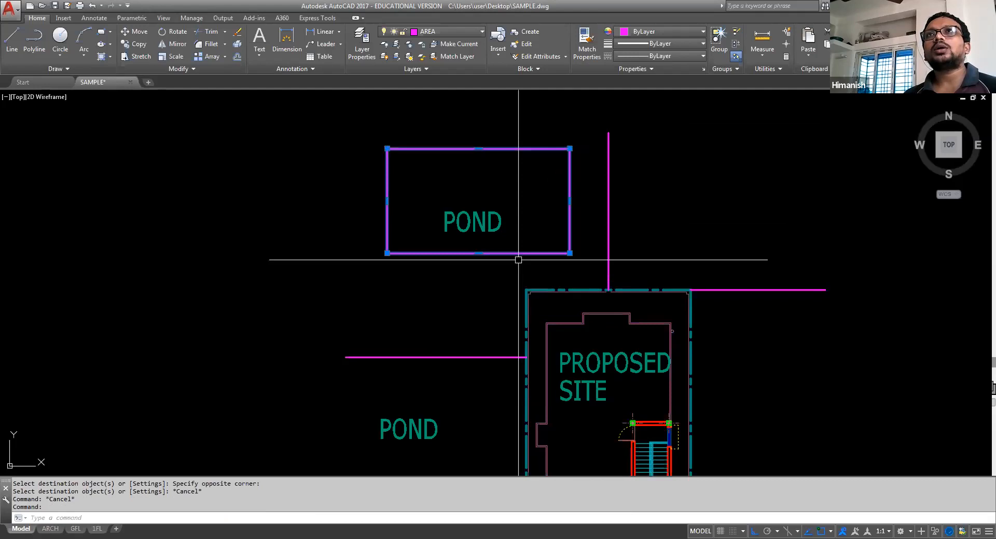
{"action": "key", "text": "Escape"}
{"action": "key", "text": "Escape"}
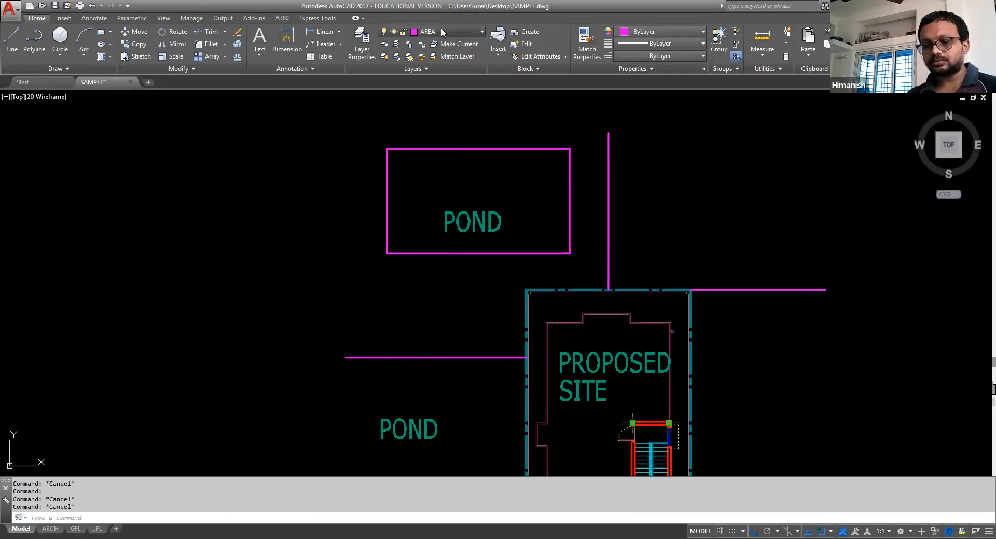
{"action": "left_click", "coordinate": [441, 32]}
{"action": "left_click", "coordinate": [460, 73]}
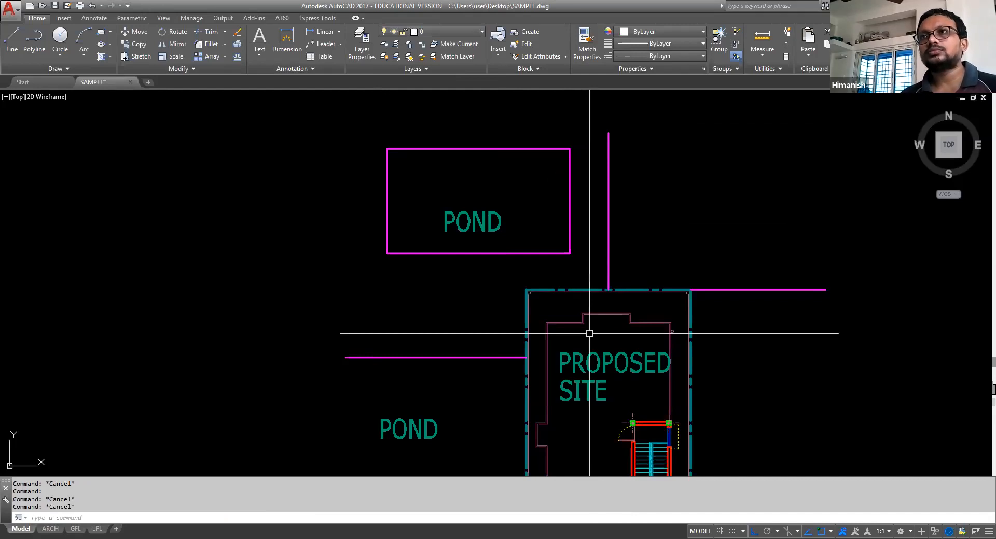
{"action": "key", "text": "space"}
{"action": "left_click", "coordinate": [572, 291]}
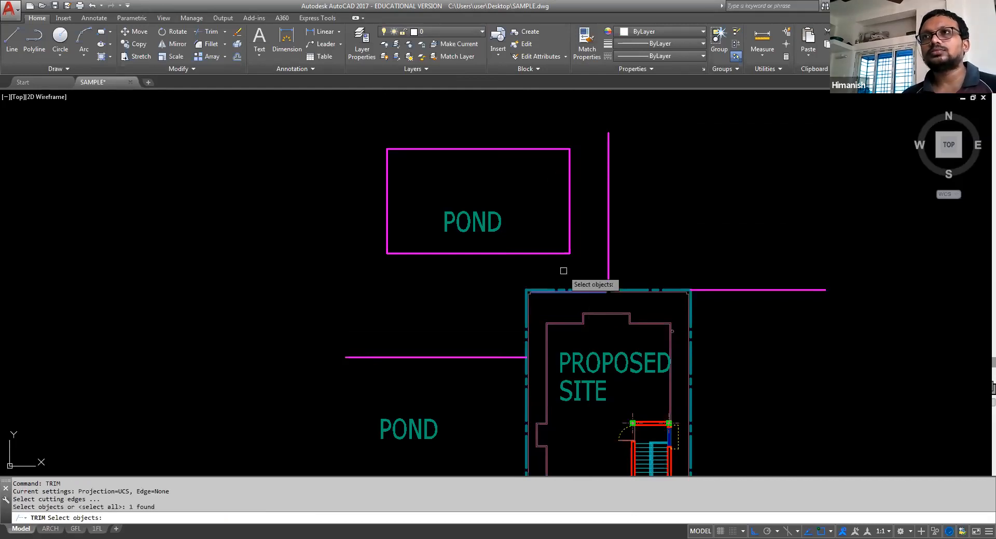
{"action": "left_click", "coordinate": [562, 250]}
{"action": "left_click", "coordinate": [530, 262]}
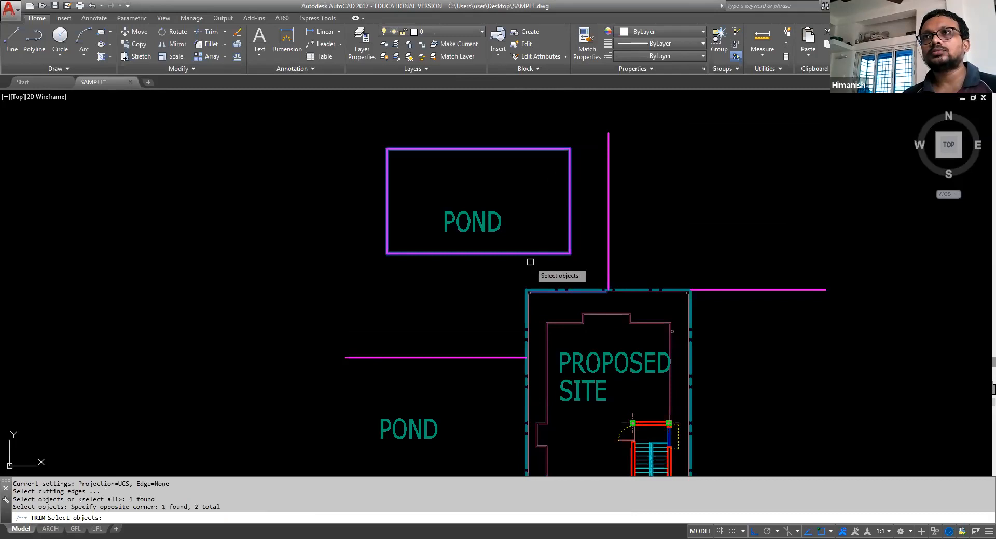
{"action": "left_click", "coordinate": [511, 254]}
{"action": "key", "text": "space"}
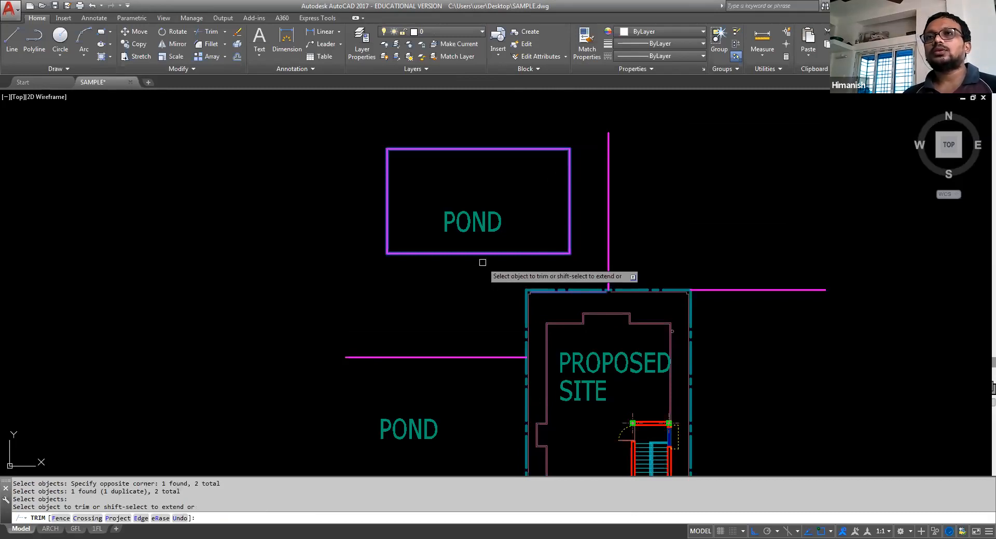
{"action": "key", "text": "Escape"}
Step: Put the rectangle around the upper POND label on the ELEVATION_0.25 layer
{"action": "middle_click_drag", "start_coordinate": [482, 255], "coordinate": [466, 248]}
{"action": "left_click", "coordinate": [529, 229]}
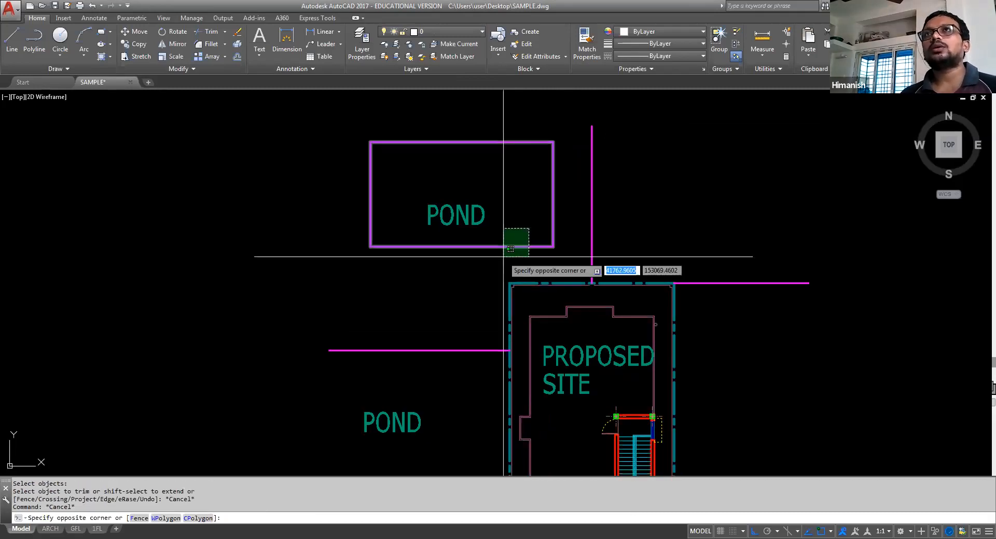
{"action": "left_click", "coordinate": [503, 256]}
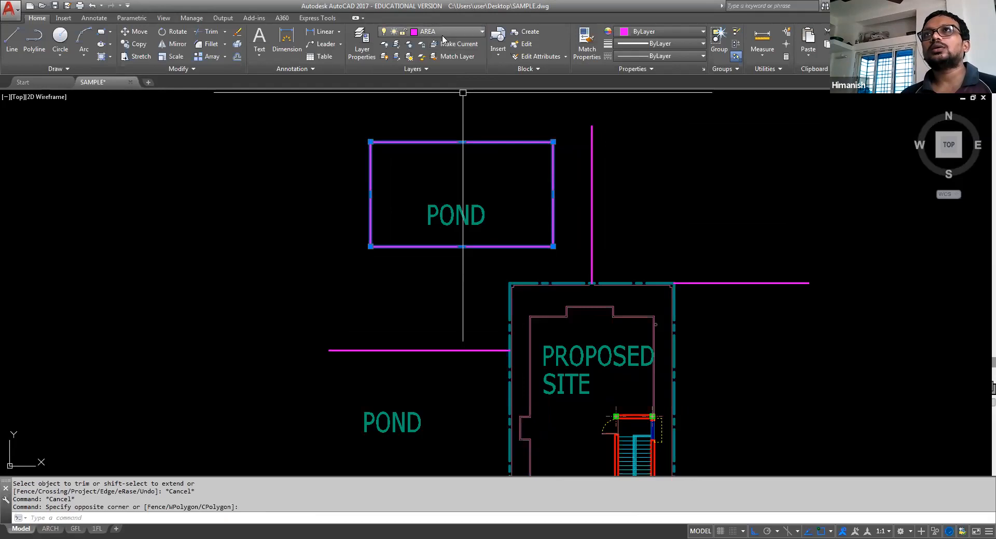
{"action": "left_click", "coordinate": [446, 31]}
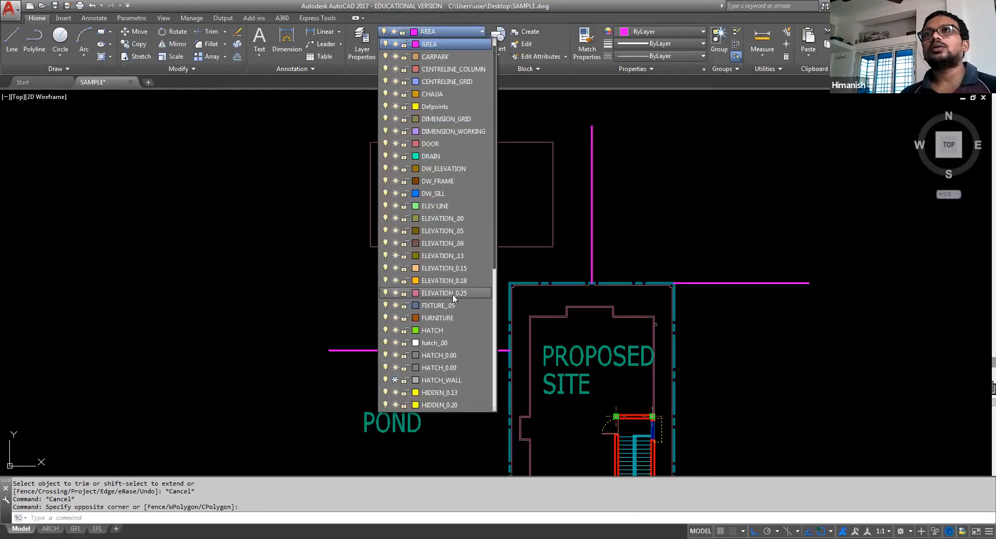
{"action": "left_click", "coordinate": [443, 293]}
{"action": "key", "text": "Escape"}
{"action": "key", "text": "Escape"}
Step: Move the upper POND label up near the rectangle's upper edge and change its text to II
{"action": "left_click", "coordinate": [465, 206]}
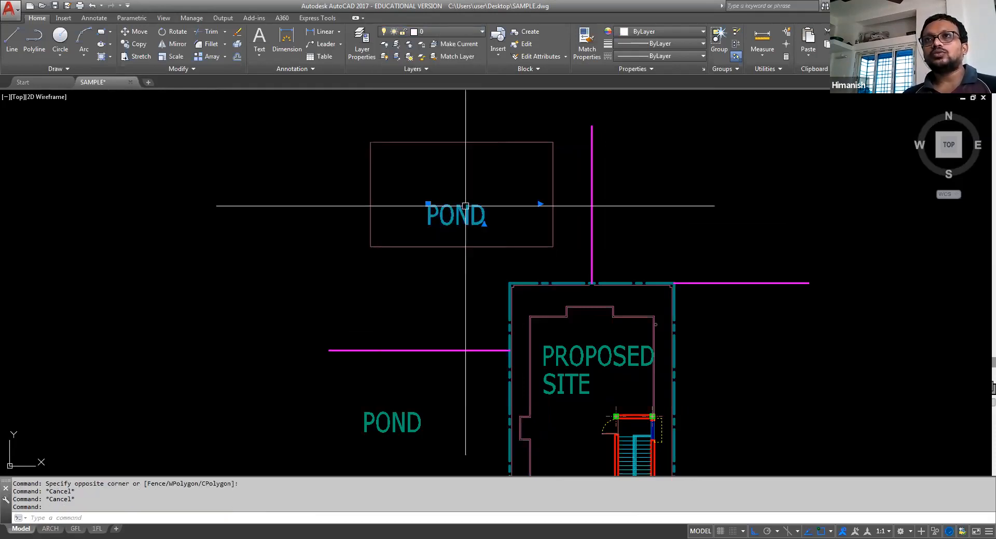
{"action": "middle_click_drag", "start_coordinate": [396, 218], "coordinate": [403, 256]}
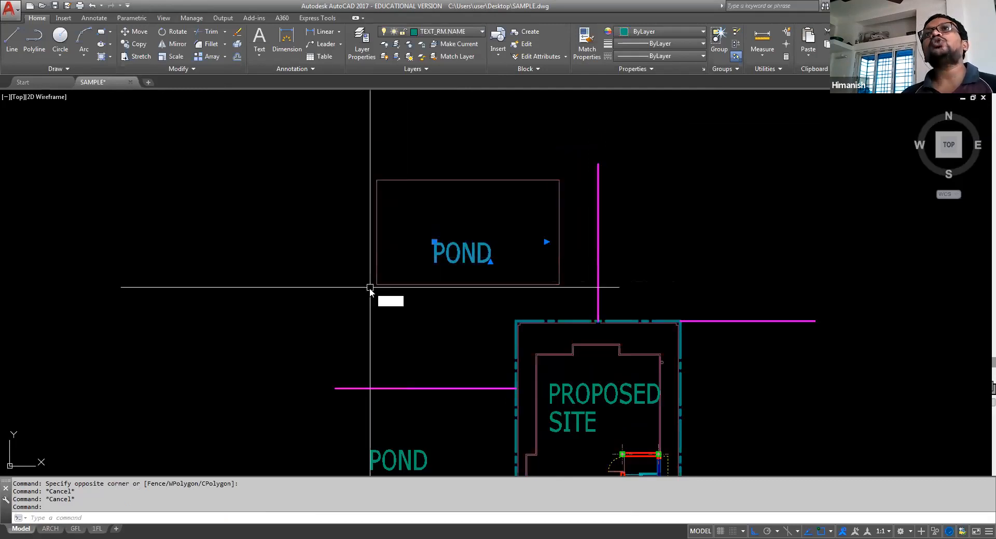
{"action": "left_click_drag", "start_coordinate": [459, 247], "coordinate": [459, 198]}
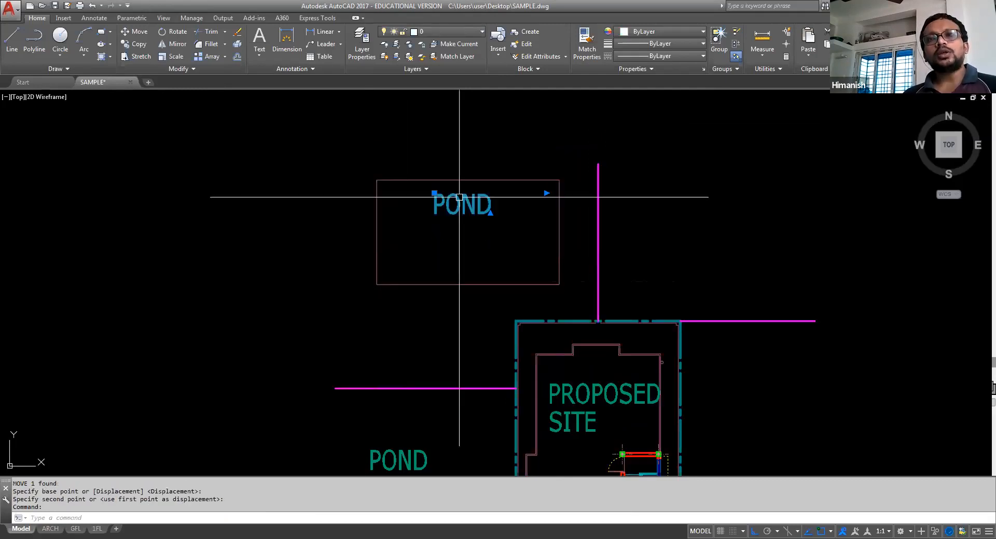
{"action": "double_click", "coordinate": [458, 197]}
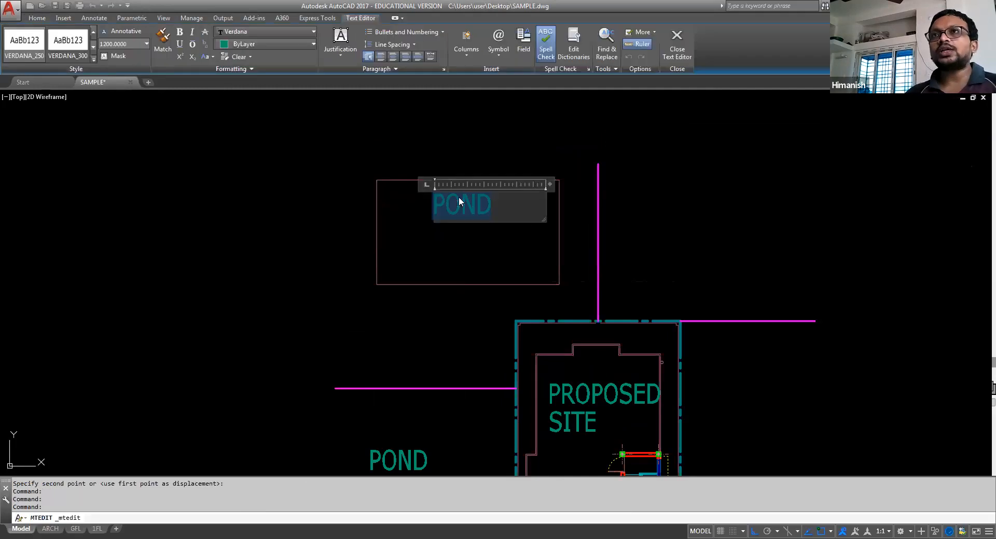
{"action": "type", "text": "II"}
{"action": "key", "text": "Escape"}
{"action": "key", "text": "Escape"}
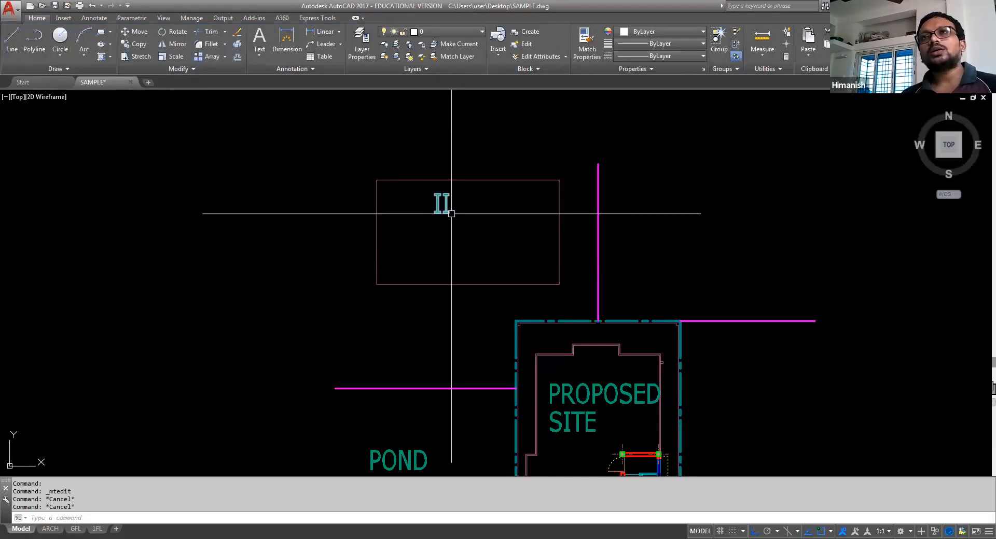
Step: Copy the II label straight down to the lower part of the rectangle
{"action": "type", "text": "co"}
{"action": "key", "text": "Return"}
{"action": "left_click", "coordinate": [451, 214]}
{"action": "key", "text": "Return"}
{"action": "left_click", "coordinate": [482, 210]}
{"action": "left_click", "coordinate": [494, 248]}
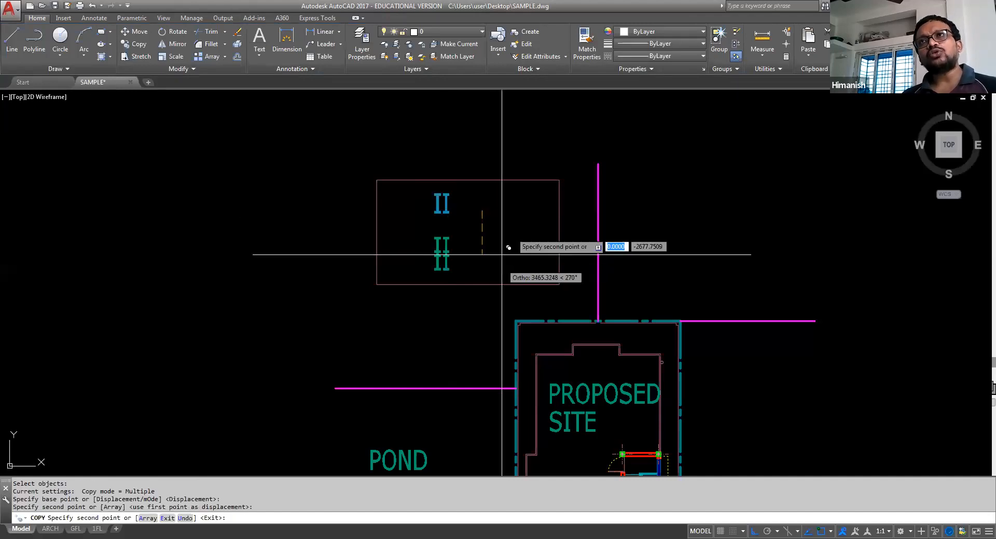
{"action": "key", "text": "Escape"}
{"action": "left_click", "coordinate": [534, 176]}
{"action": "left_click", "coordinate": [465, 271]}
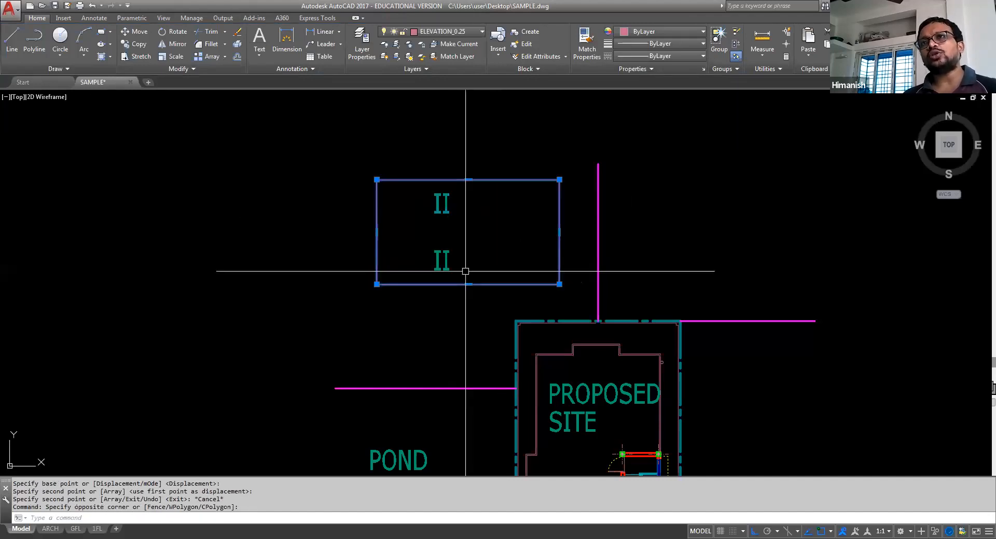
{"action": "key", "text": "Escape"}
{"action": "scroll", "coordinate": [465, 271], "scroll_direction": "down", "scroll_amount": 2}
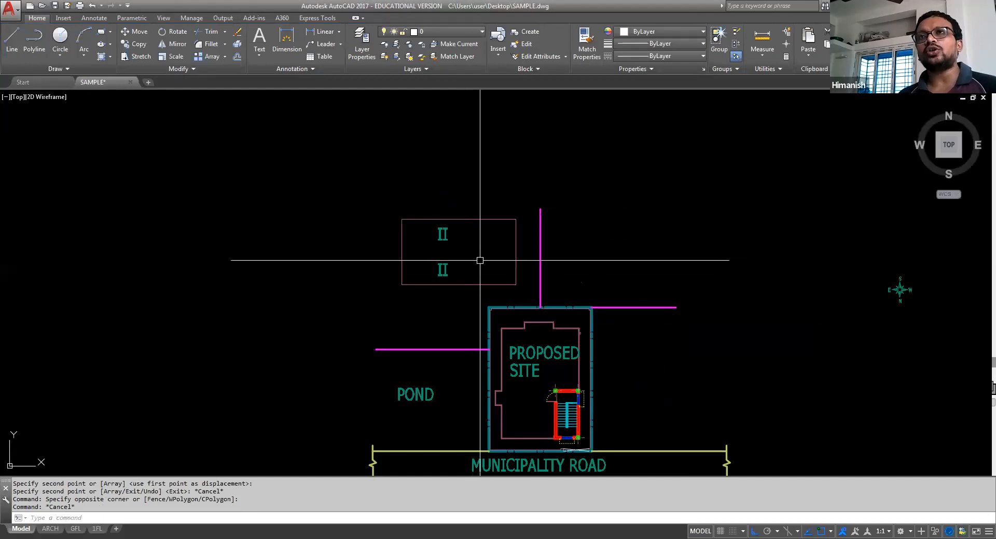
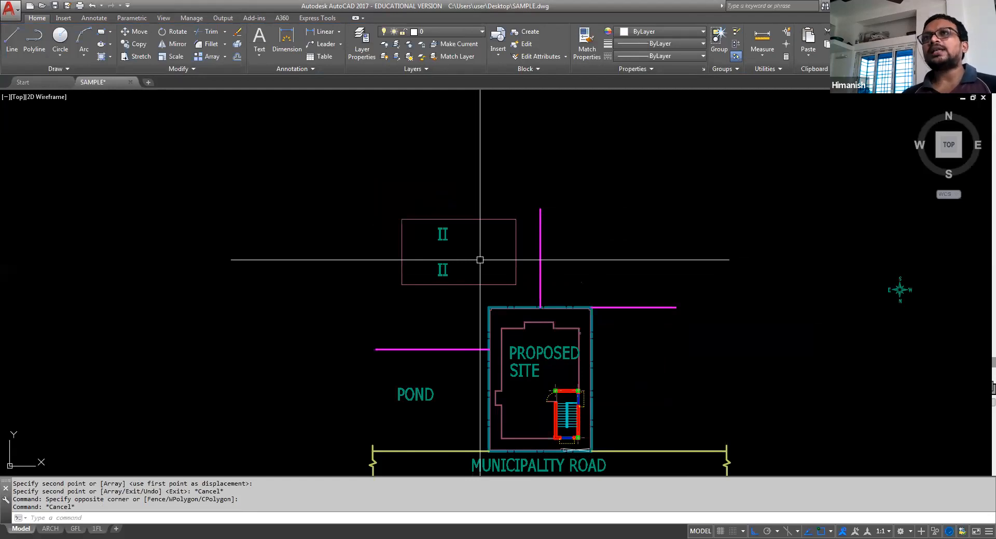
Step: Move both II labels together to the right, closer to the middle of the neighbouring building's rectangle
{"action": "scroll", "coordinate": [382, 259], "scroll_direction": "up", "scroll_amount": 2}
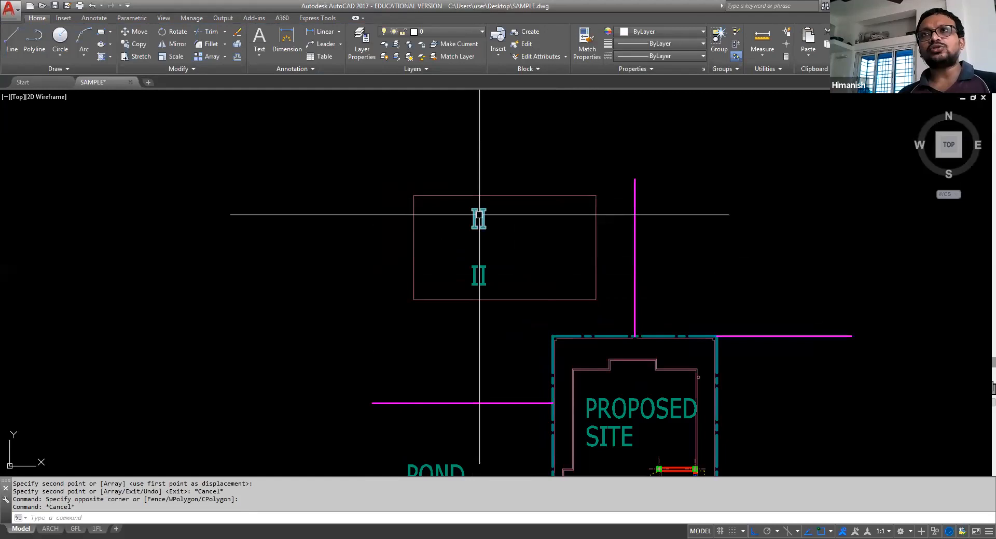
{"action": "left_click", "coordinate": [501, 221]}
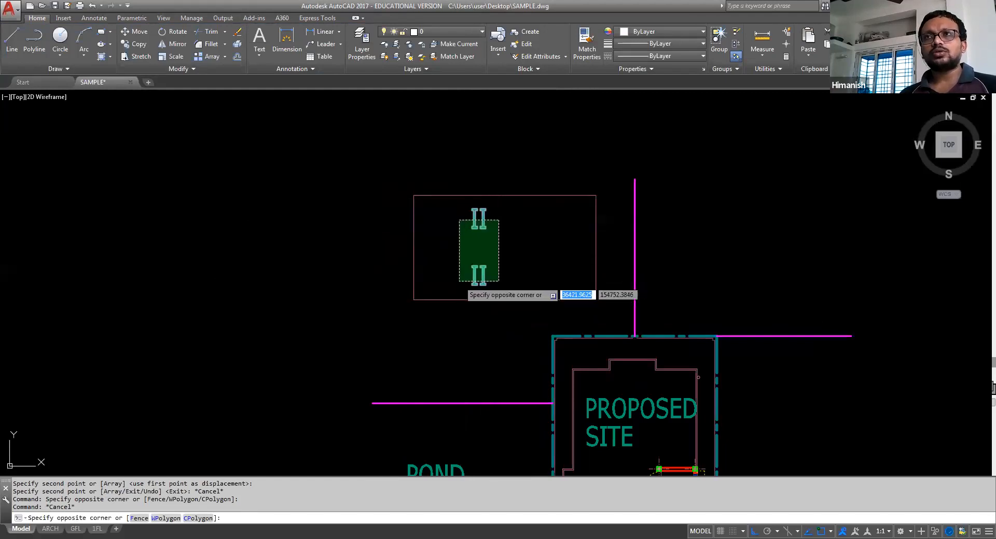
{"action": "left_click", "coordinate": [458, 289]}
{"action": "type", "text": "m"}
{"action": "key", "text": "Return"}
{"action": "left_click", "coordinate": [542, 253]}
{"action": "left_click", "coordinate": [566, 264]}
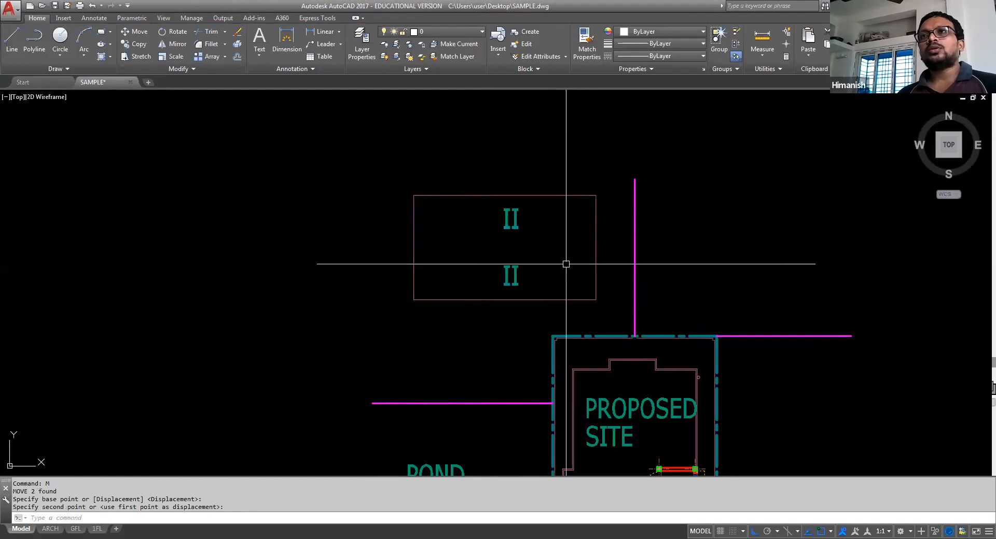
{"action": "key", "text": "Escape"}
{"action": "key", "text": "Escape"}
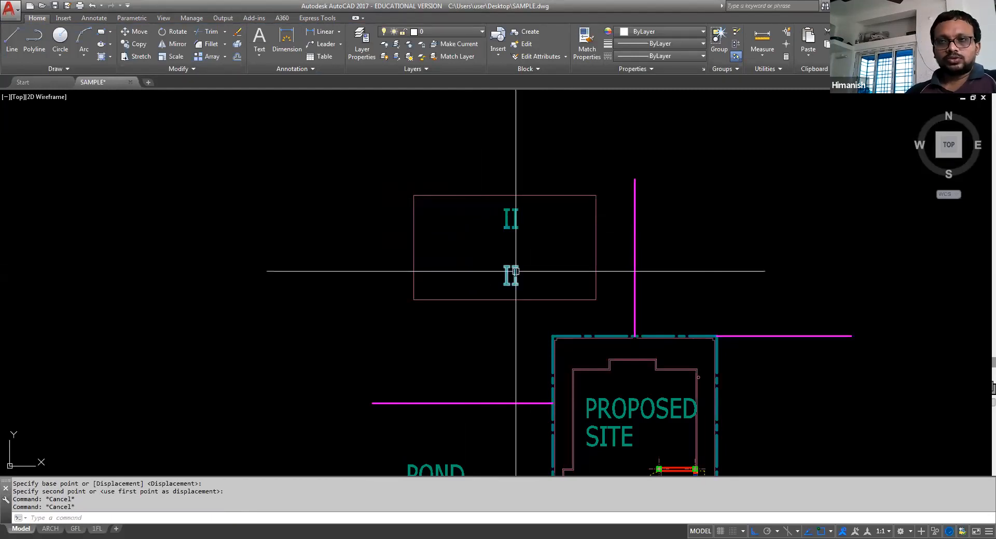
Step: Change the lower II label to HOLDING NO., widen its text frame to fit one line, and move it inside the rectangle
{"action": "double_click", "coordinate": [516, 270]}
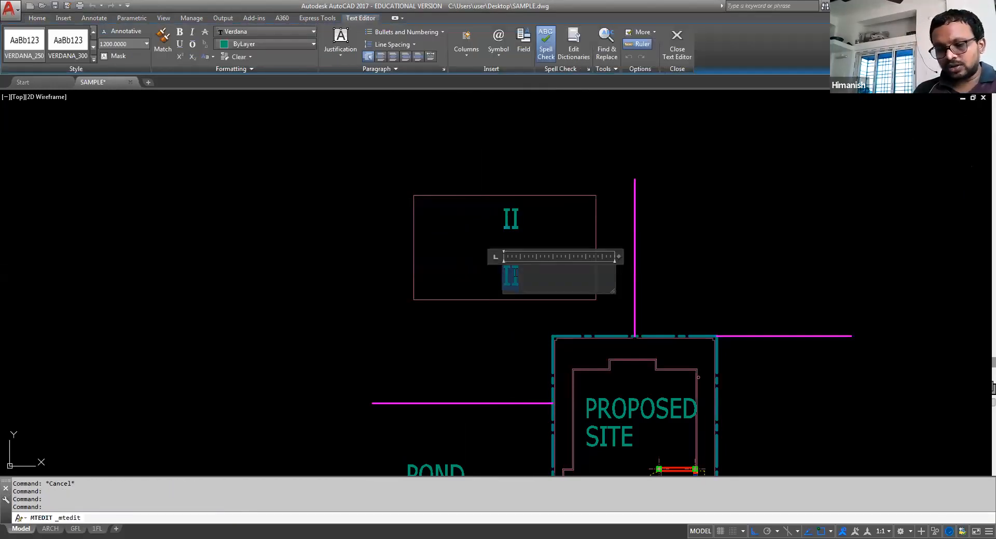
{"action": "type", "text": "HOLDING"}
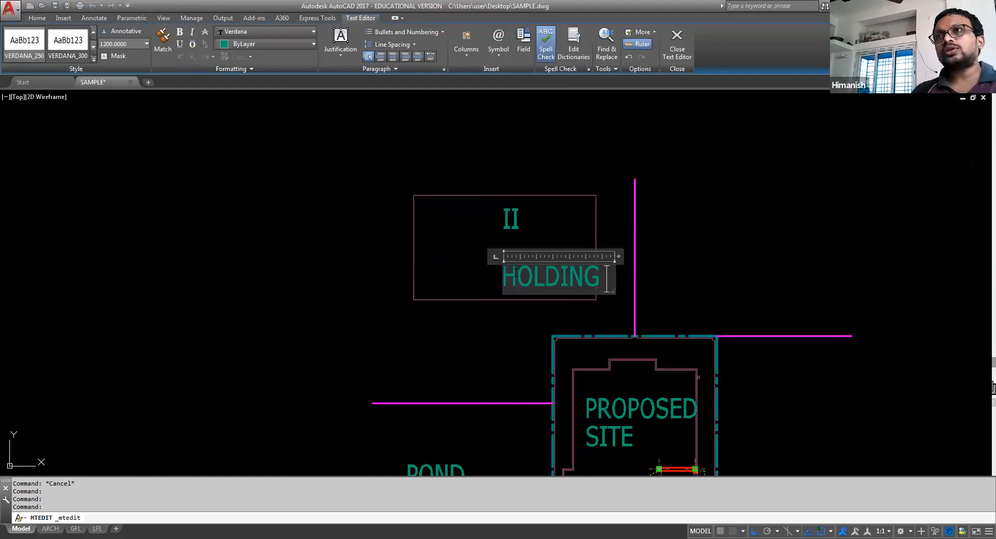
{"action": "type", "text": " NO."}
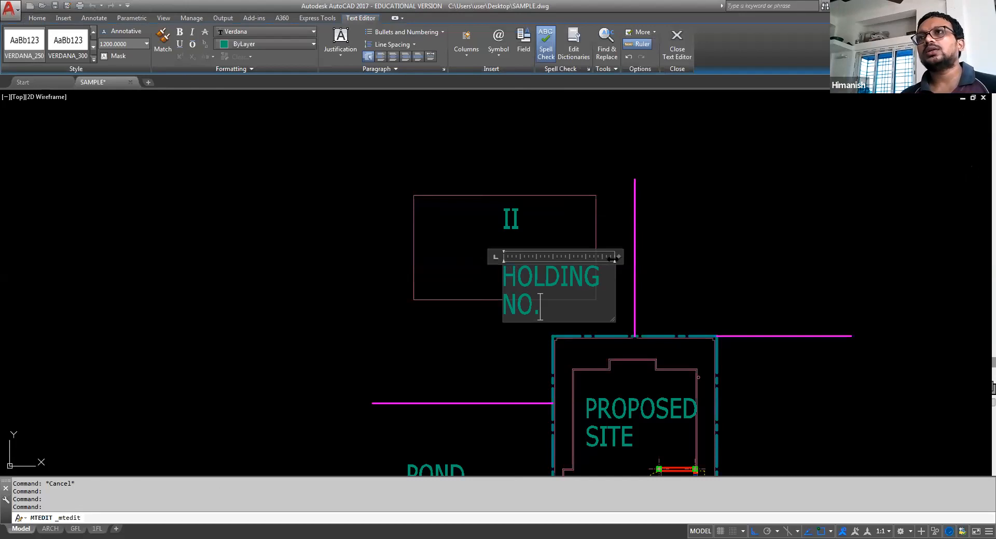
{"action": "left_click_drag", "start_coordinate": [618, 256], "coordinate": [670, 256]}
{"action": "left_click", "coordinate": [785, 247]}
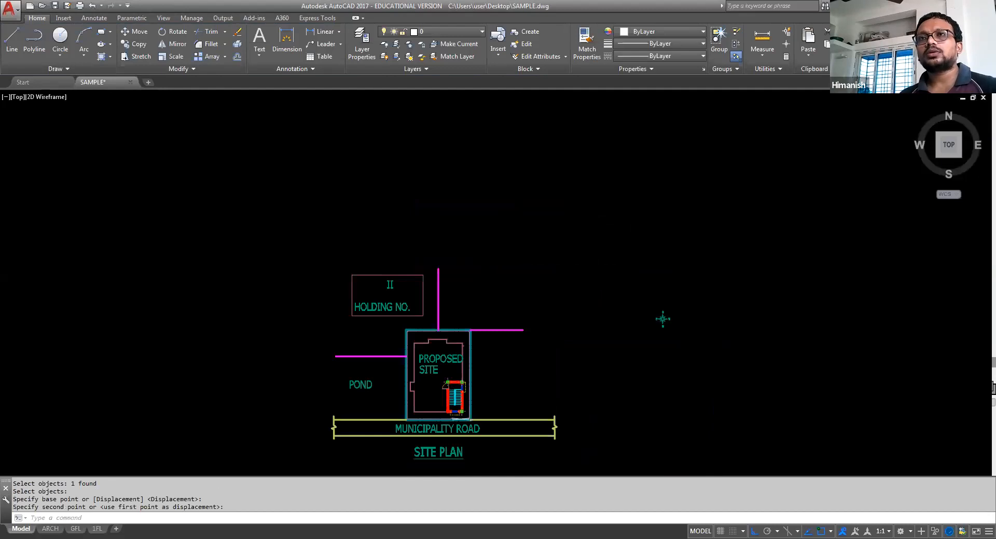
{"action": "key", "text": "Escape"}
{"action": "scroll", "coordinate": [372, 312], "scroll_direction": "down", "scroll_amount": 2}
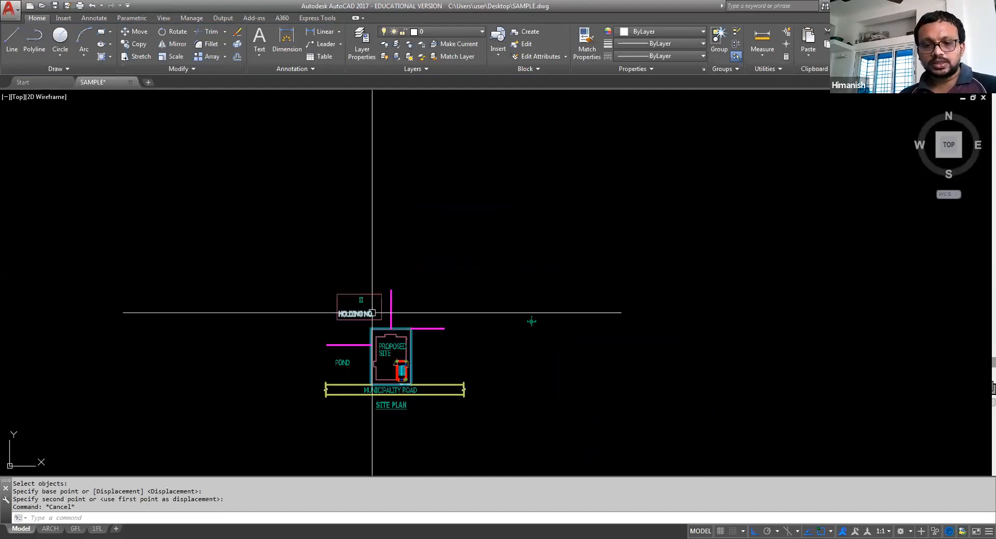
{"action": "key", "text": "Escape"}
Step: Draw a smaller rectangle for a second neighbouring building, right of the vertical magenta boundary line and above the proposed site
{"action": "scroll", "coordinate": [372, 313], "scroll_direction": "up", "scroll_amount": 3}
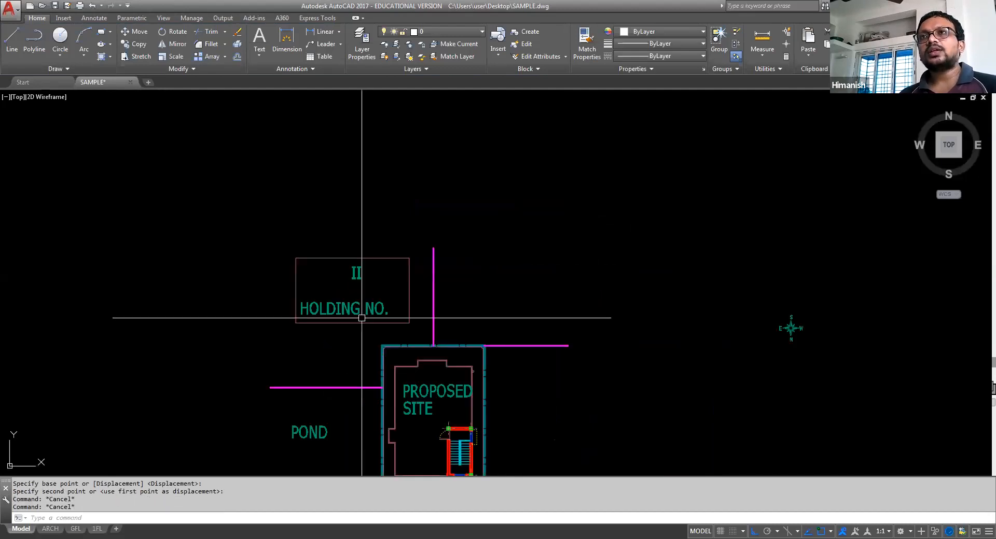
{"action": "scroll", "coordinate": [430, 305], "scroll_direction": "up", "scroll_amount": 2}
{"action": "type", "text": "REC"}
{"action": "key", "text": "Return"}
{"action": "left_click", "coordinate": [470, 265]}
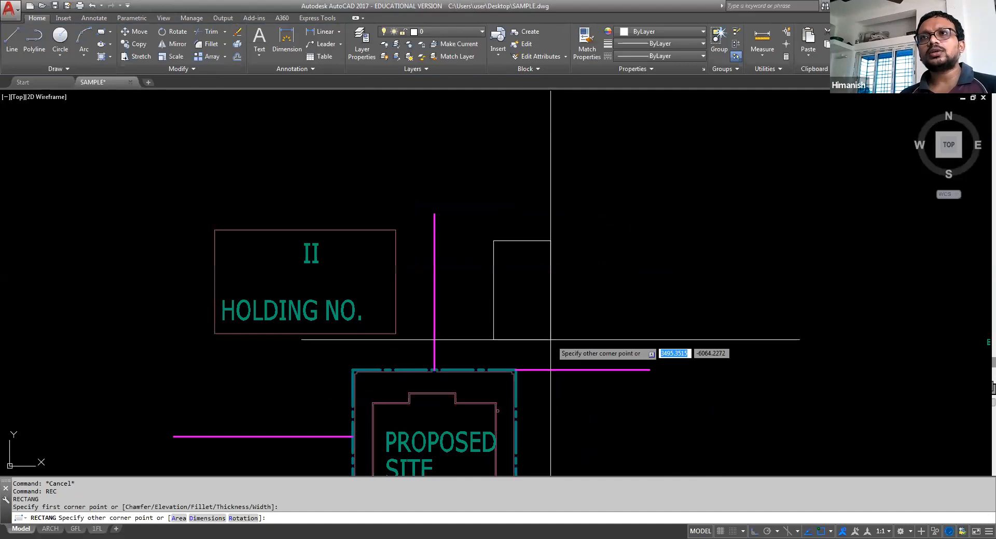
{"action": "left_click", "coordinate": [580, 347]}
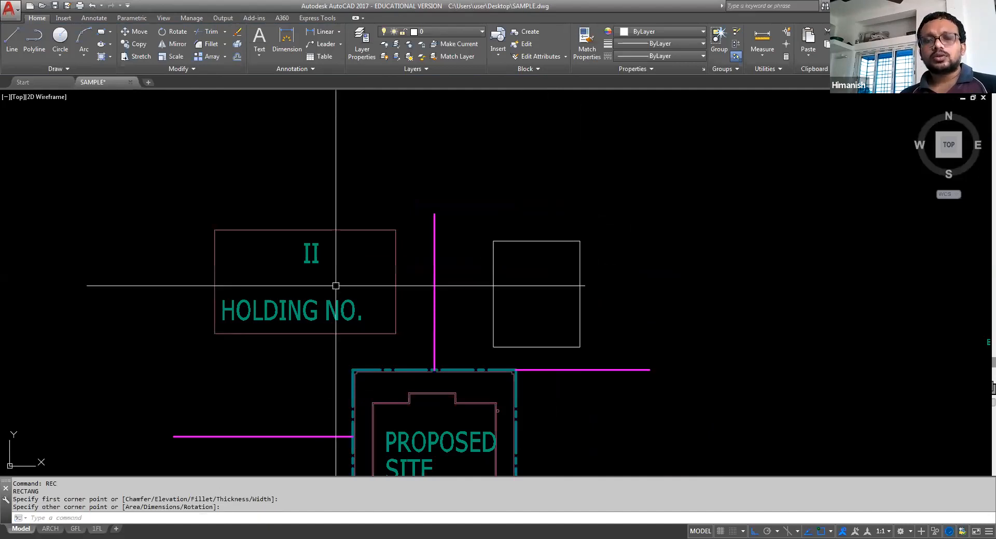
Step: Copy the II label into the upper part of the new rectangle
{"action": "left_click", "coordinate": [318, 259]}
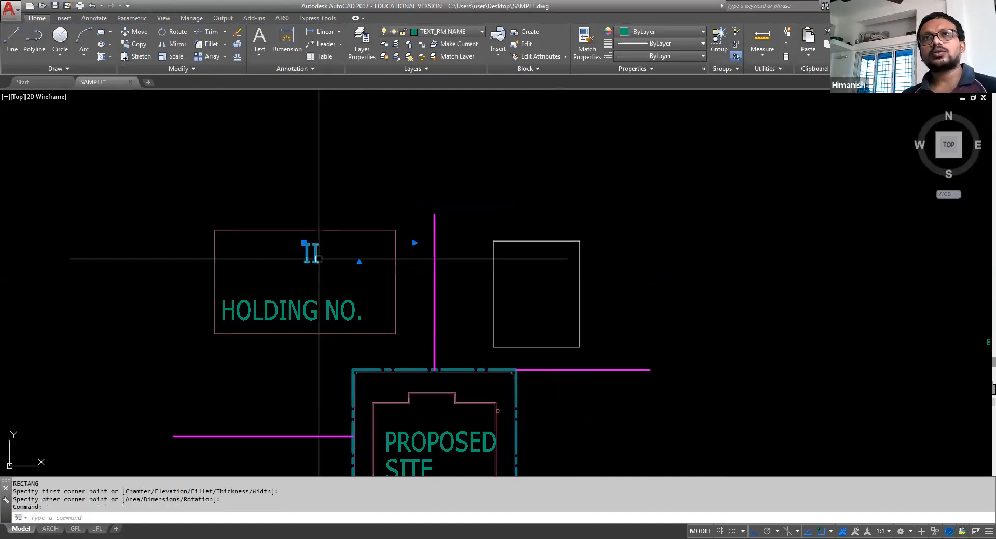
{"action": "type", "text": "co"}
{"action": "key", "text": "Return"}
{"action": "left_click", "coordinate": [318, 259]}
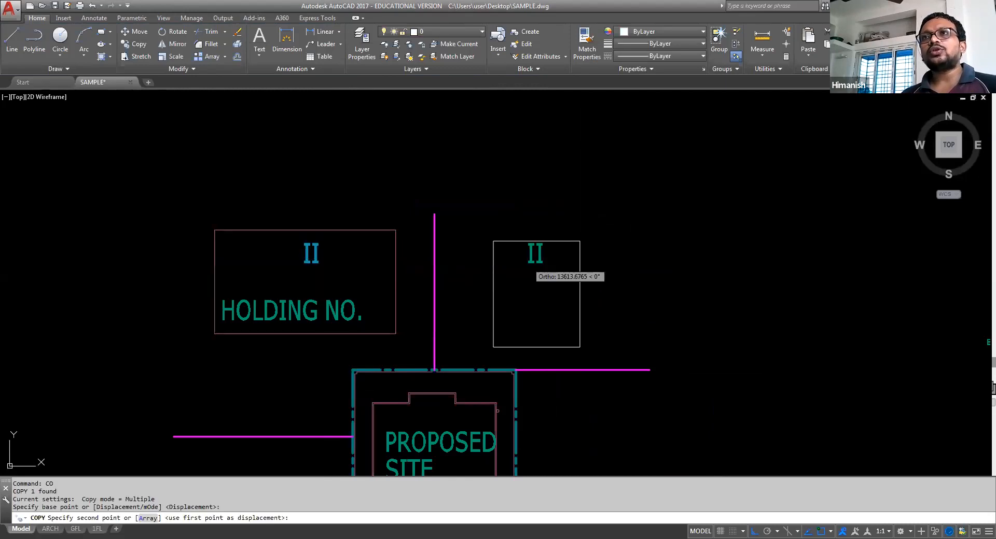
{"action": "key", "text": "F8"}
{"action": "left_click", "coordinate": [532, 254]}
{"action": "key", "text": "Return"}
Step: Change the copied label in the smaller rectangle to I
{"action": "left_click", "coordinate": [539, 260]}
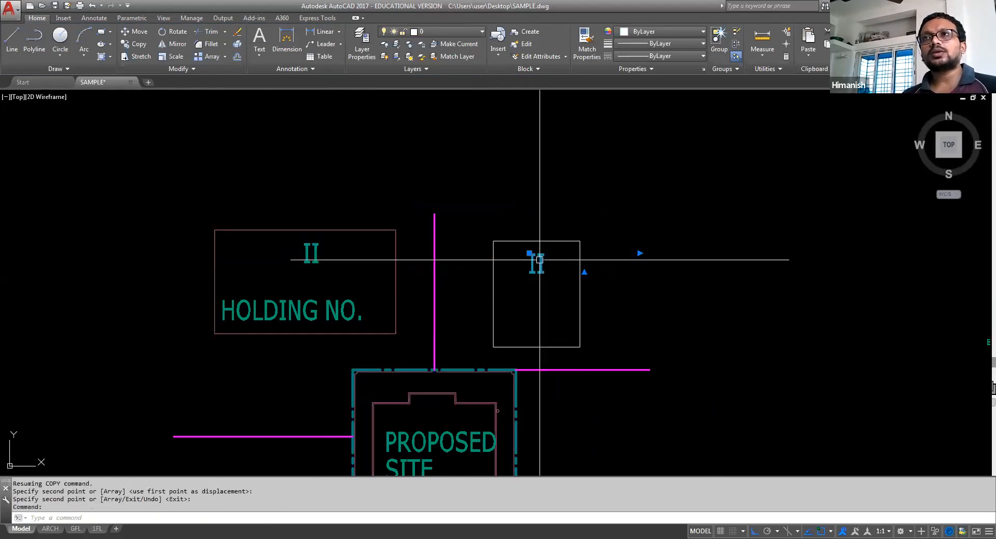
{"action": "double_click", "coordinate": [540, 260]}
{"action": "key", "text": "BackSpace"}
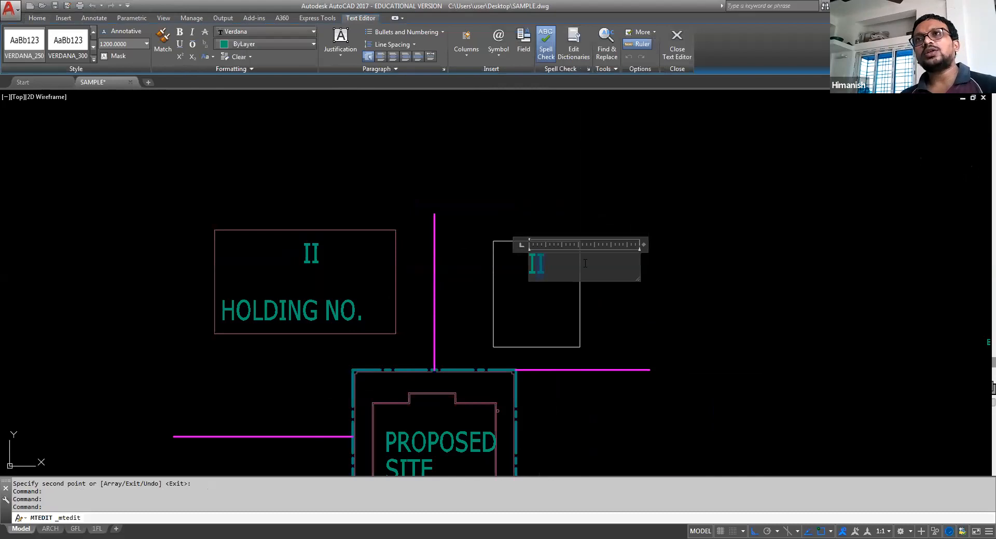
{"action": "left_click", "coordinate": [714, 272]}
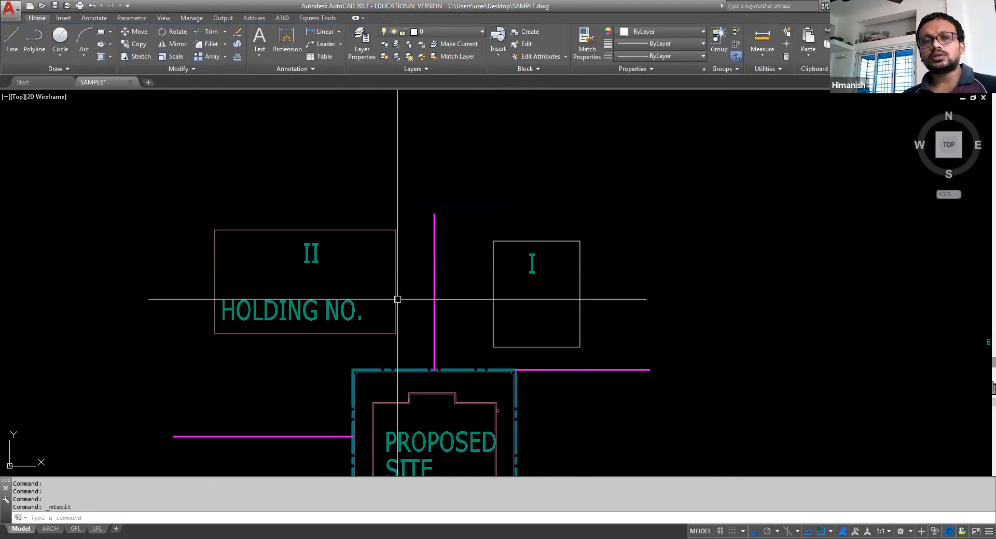
Step: Copy the HOLDING NO. label across to the rectangle labelled I, below its numeral
{"action": "left_click", "coordinate": [276, 312]}
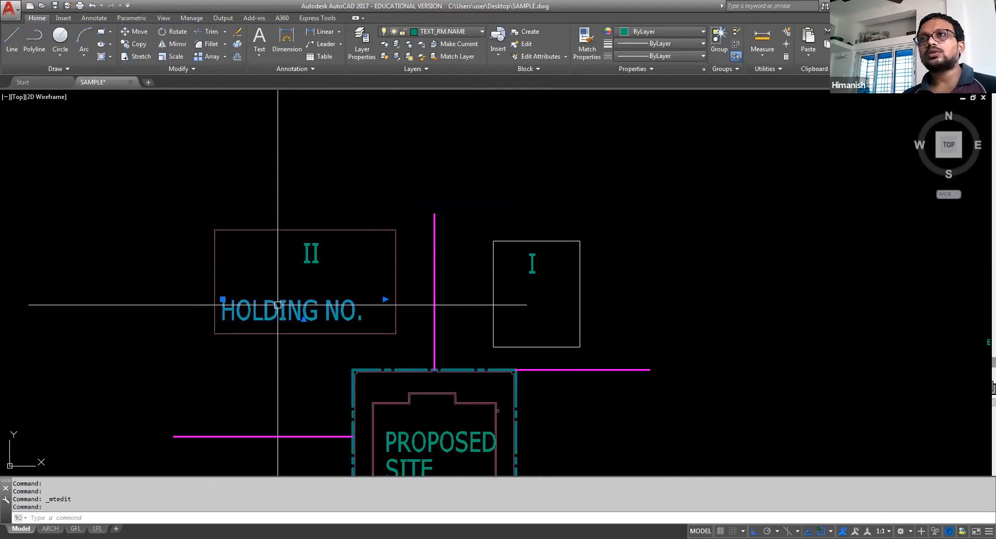
{"action": "type", "text": "co"}
{"action": "key", "text": "space"}
{"action": "left_click", "coordinate": [278, 305]}
{"action": "key", "text": "F8"}
{"action": "left_click", "coordinate": [526, 304]}
{"action": "key", "text": "space"}
Step: Wrap the copied HOLDING NO. label onto two lines and shift it right to centre it under the I
{"action": "double_click", "coordinate": [528, 306]}
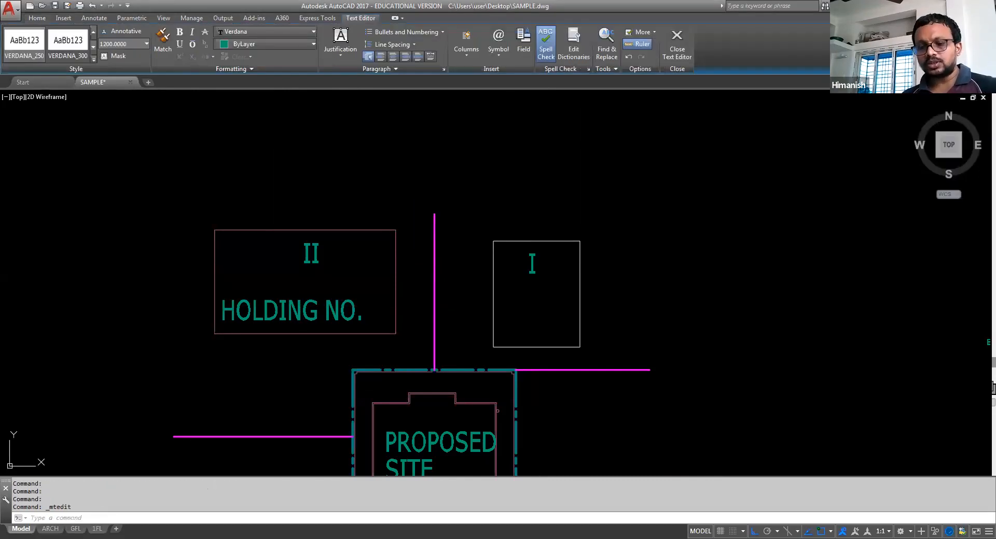
{"action": "left_click", "coordinate": [656, 316]}
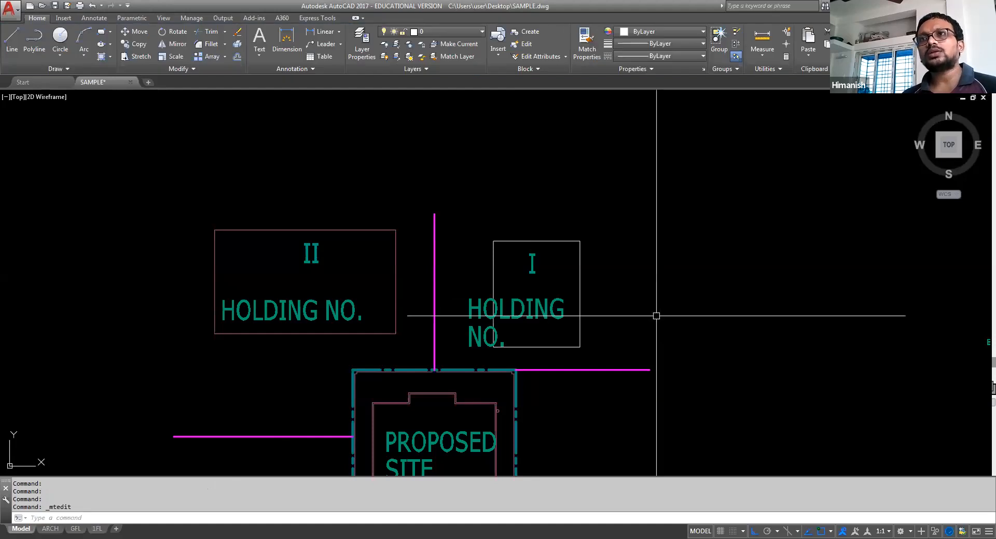
{"action": "type", "text": "m"}
{"action": "key", "text": "Return"}
{"action": "left_click", "coordinate": [550, 313]}
{"action": "key", "text": "Return"}
{"action": "left_click", "coordinate": [676, 288]}
{"action": "key", "text": "F8"}
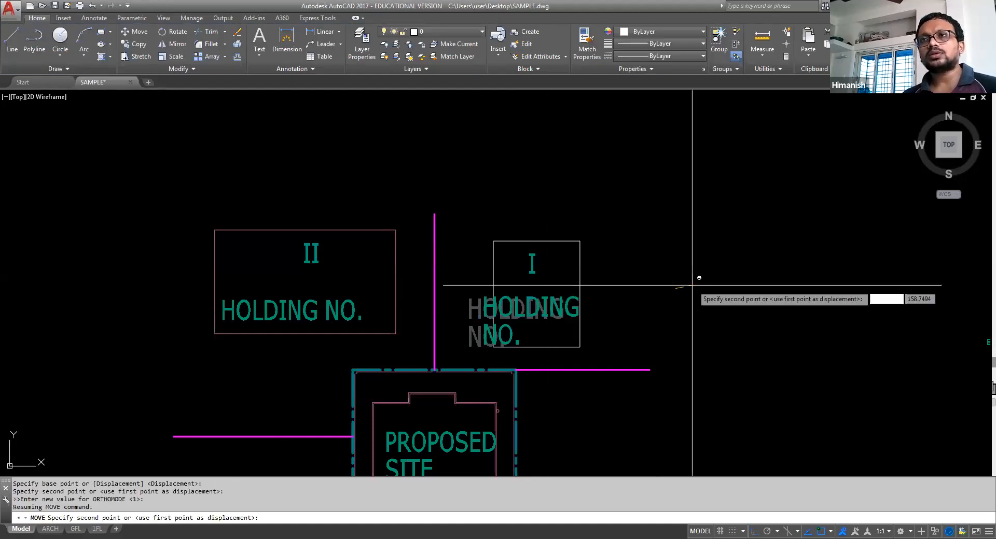
{"action": "left_click", "coordinate": [692, 285]}
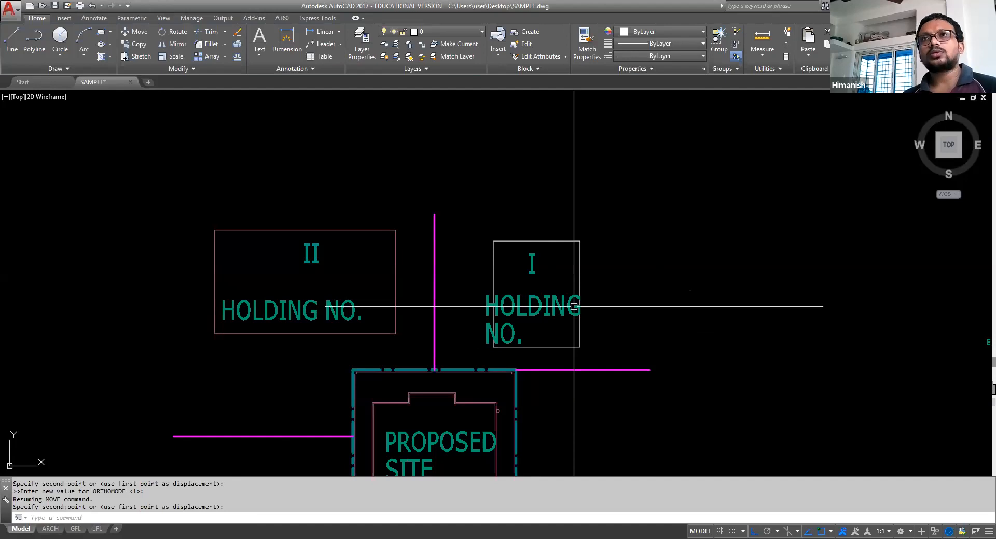
Step: Match the properties of the rectangle labelled I to those of the rectangle labelled II
{"action": "type", "text": "ma"}
{"action": "key", "text": "Return"}
{"action": "left_click", "coordinate": [395, 274]}
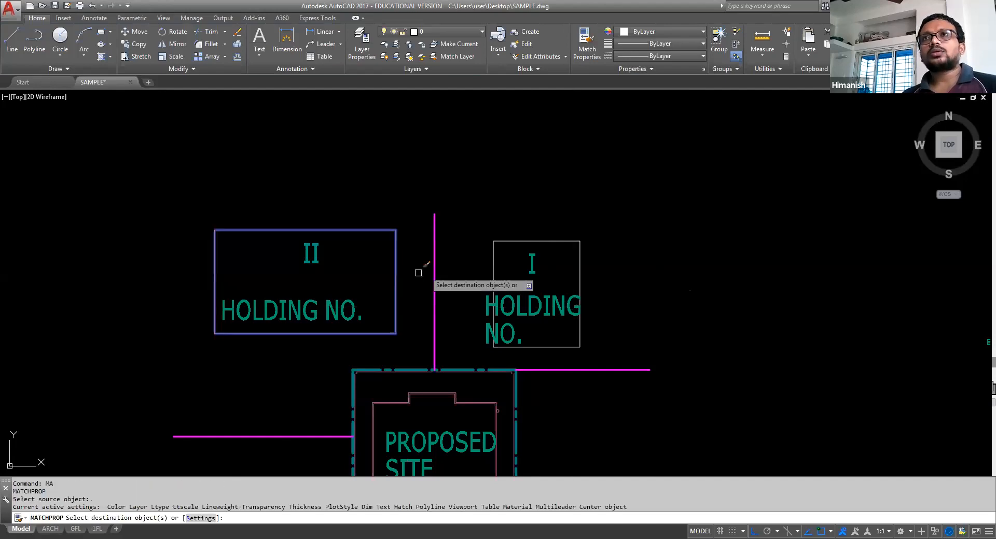
{"action": "left_click", "coordinate": [520, 242]}
{"action": "key", "text": "Escape"}
Step: Draw a tall rectangle for a third neighbouring building to the right of the proposed site, above the municipality road
{"action": "scroll", "coordinate": [542, 259], "scroll_direction": "down", "scroll_amount": 4}
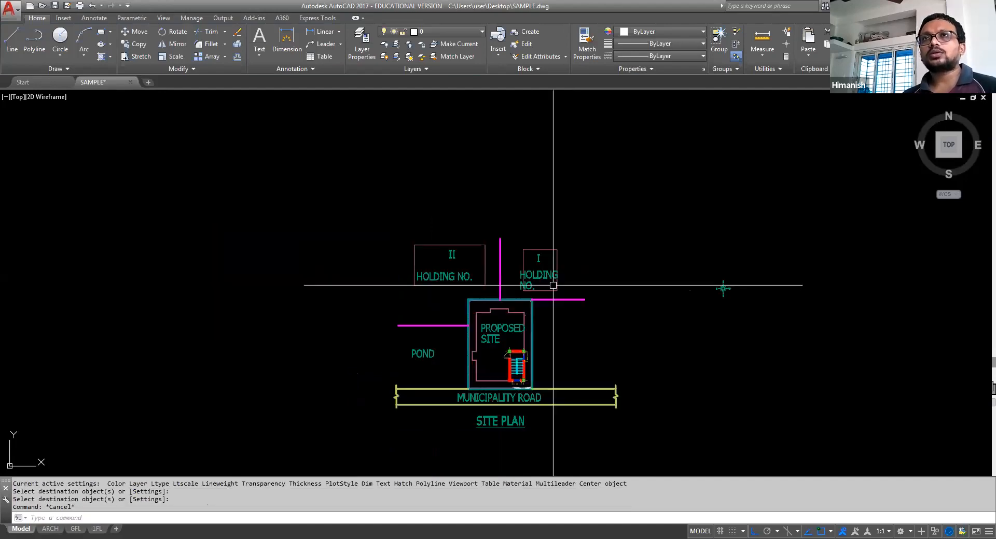
{"action": "scroll", "coordinate": [547, 343], "scroll_direction": "up", "scroll_amount": 2}
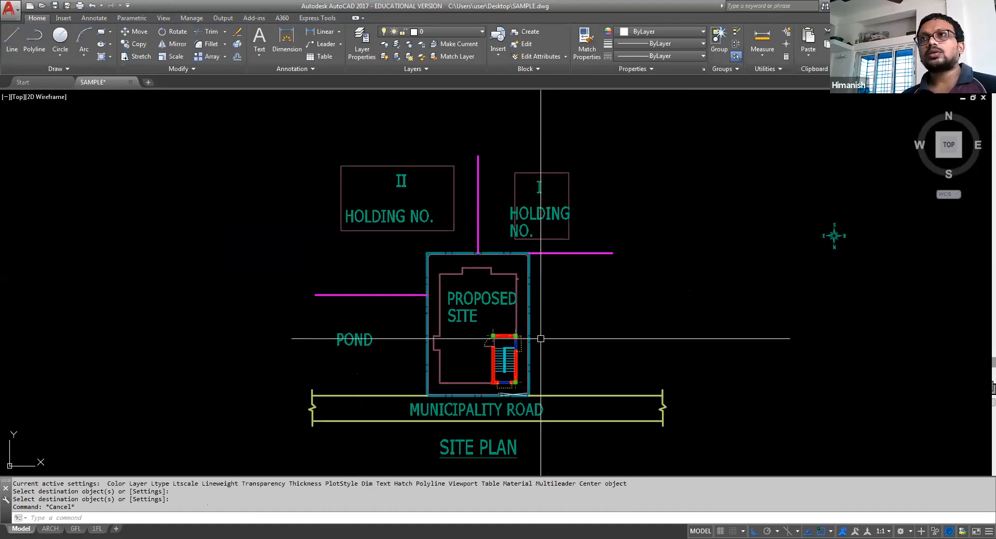
{"action": "type", "text": "REC"}
{"action": "key", "text": "Return"}
{"action": "left_click", "coordinate": [556, 278]}
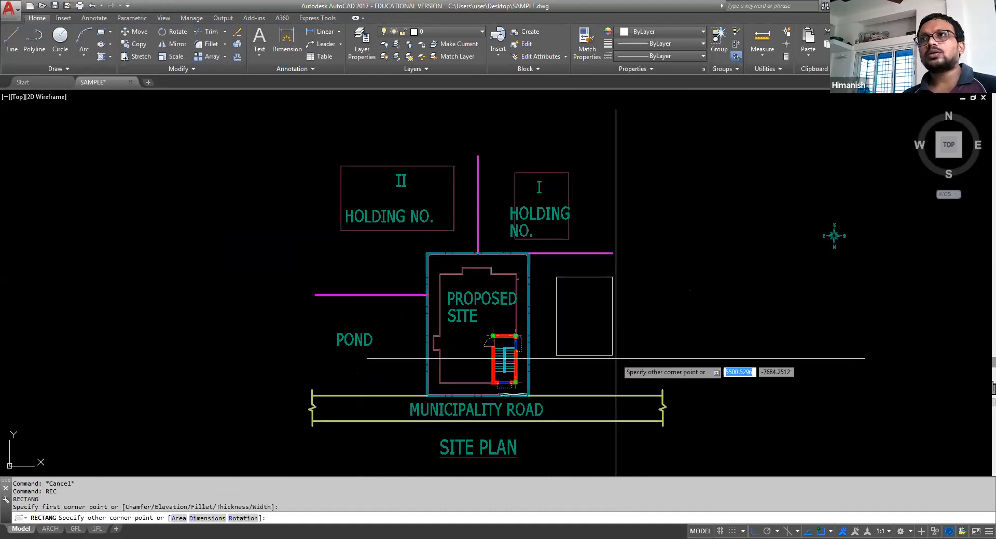
{"action": "left_click", "coordinate": [625, 385]}
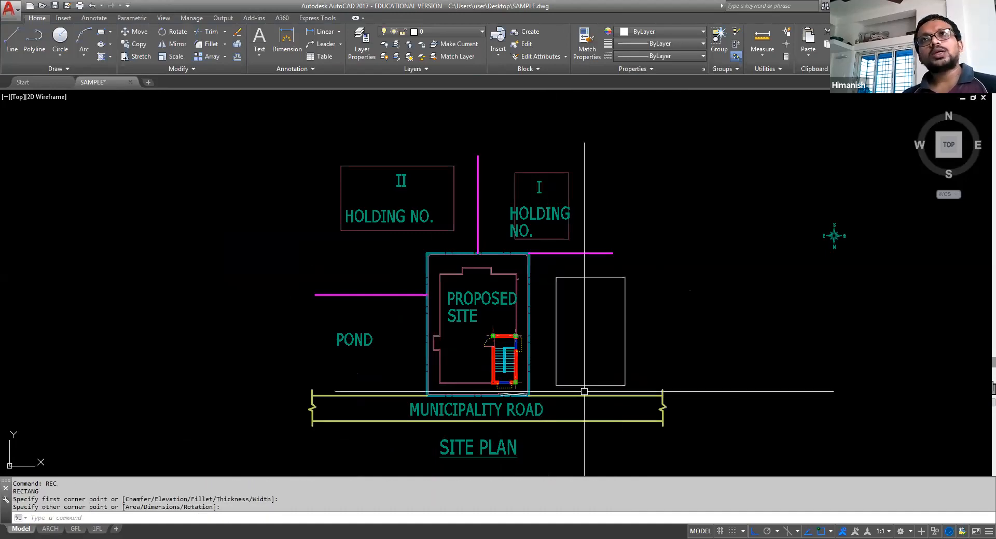
Step: Copy the II and one-line HOLDING NO. labels together into the third building's rectangle
{"action": "left_click", "coordinate": [438, 195]}
{"action": "left_click", "coordinate": [387, 226]}
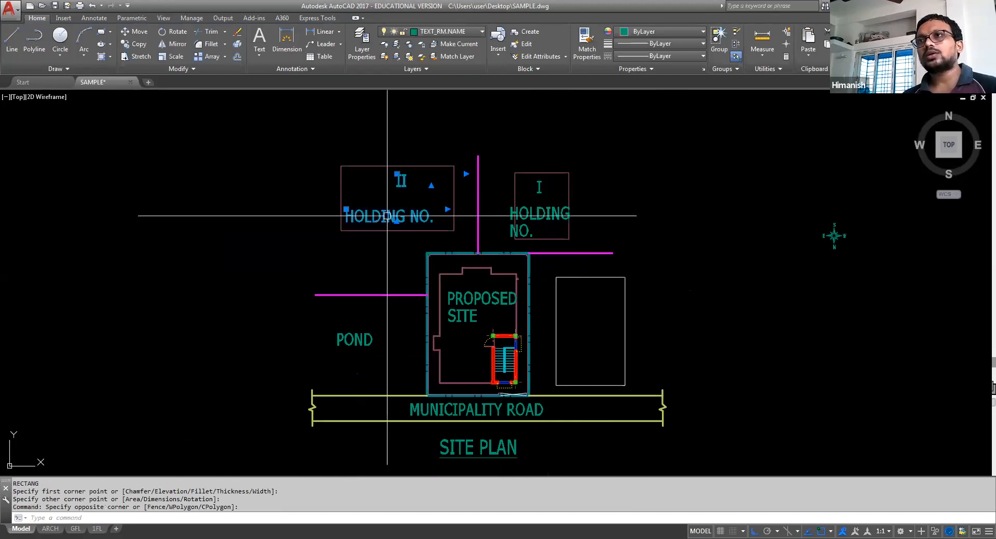
{"action": "type", "text": "co"}
{"action": "key", "text": "Return"}
{"action": "left_click", "coordinate": [393, 197]}
{"action": "key", "text": "F8"}
{"action": "left_click", "coordinate": [594, 322]}
{"action": "key", "text": "Return"}
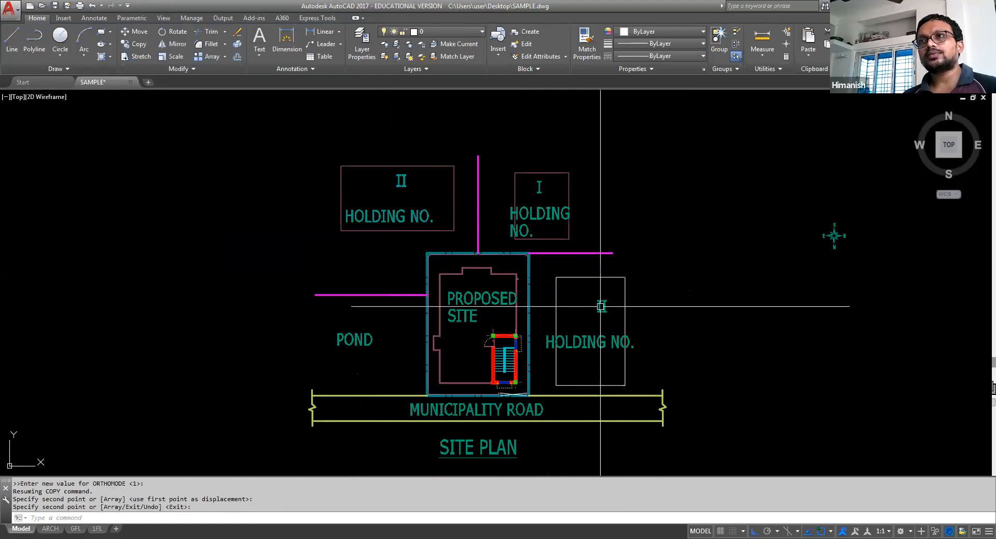
Step: Change the copied numeral in the third rectangle to III and move it left to centre it above HOLDING NO
{"action": "double_click", "coordinate": [601, 306]}
{"action": "type", "text": "I"}
{"action": "left_click", "coordinate": [623, 290]}
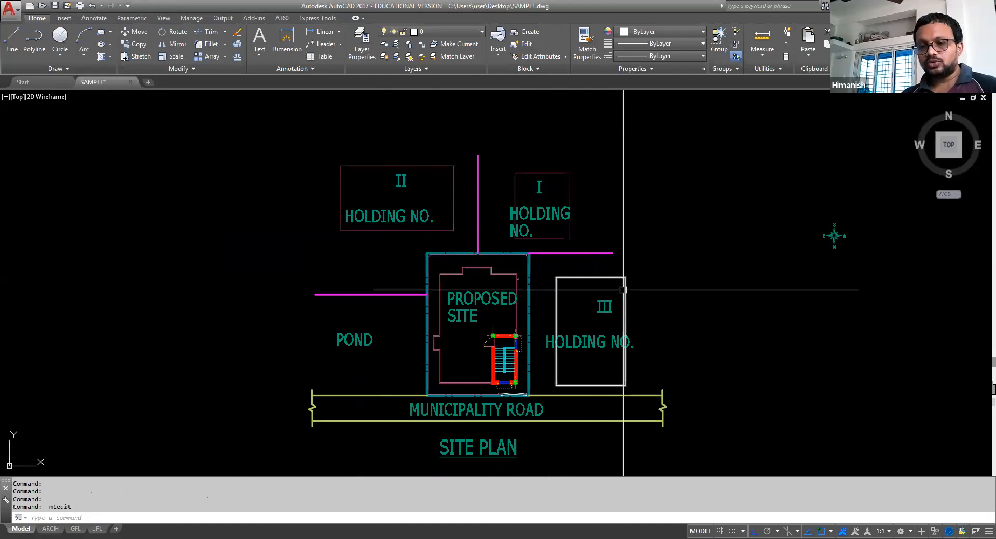
{"action": "key", "text": "Escape"}
{"action": "key", "text": "Escape"}
{"action": "left_click", "coordinate": [617, 305]}
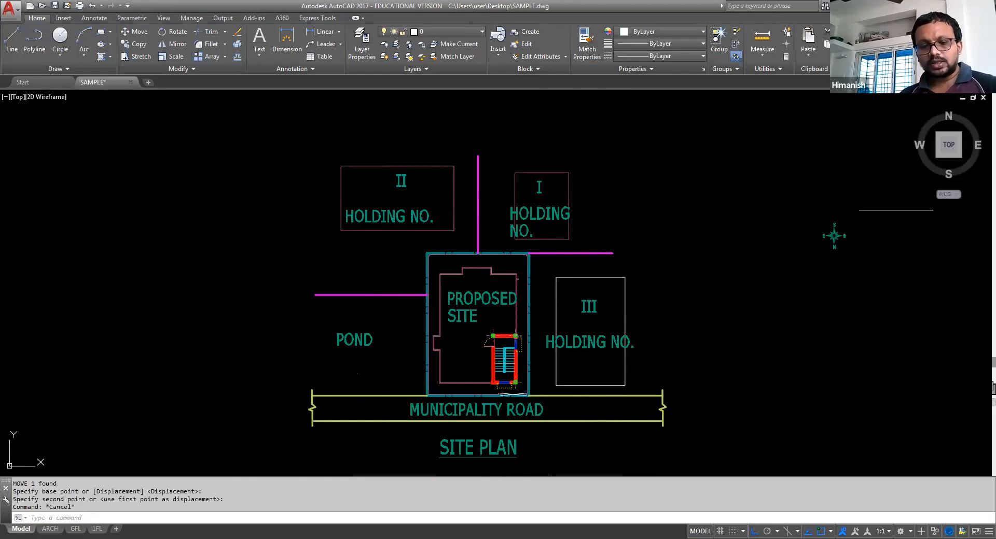
{"action": "key", "text": "Escape"}
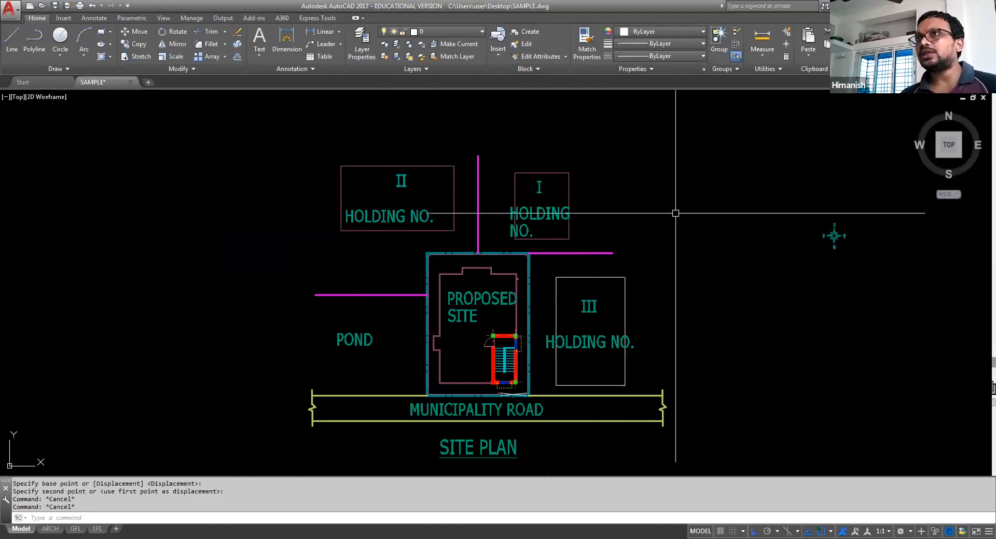
Step: Match the properties of the rectangle labelled III to those of the rectangle labelled I
{"action": "type", "text": "ma"}
{"action": "key", "text": "Return"}
{"action": "left_click", "coordinate": [566, 185]}
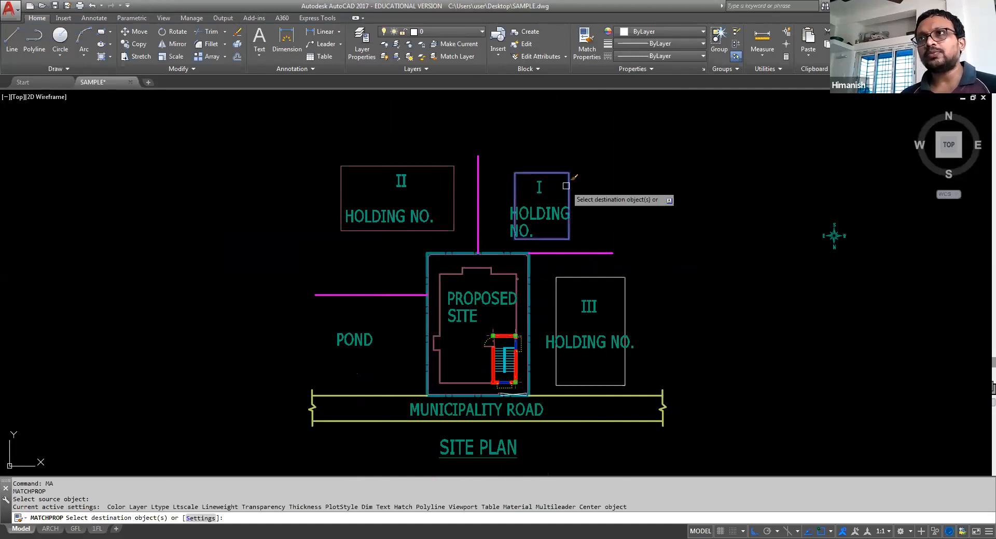
{"action": "left_click", "coordinate": [608, 280]}
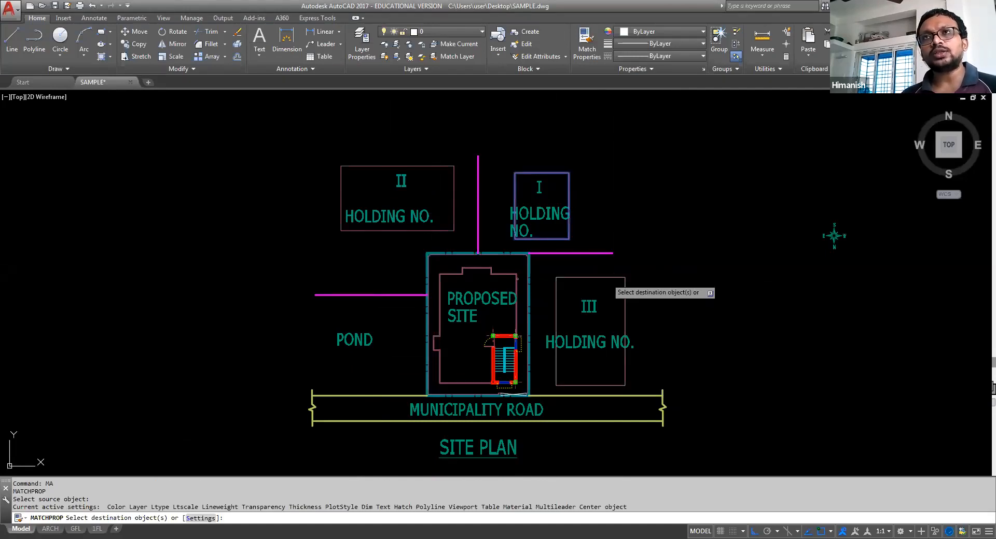
{"action": "key", "text": "Return"}
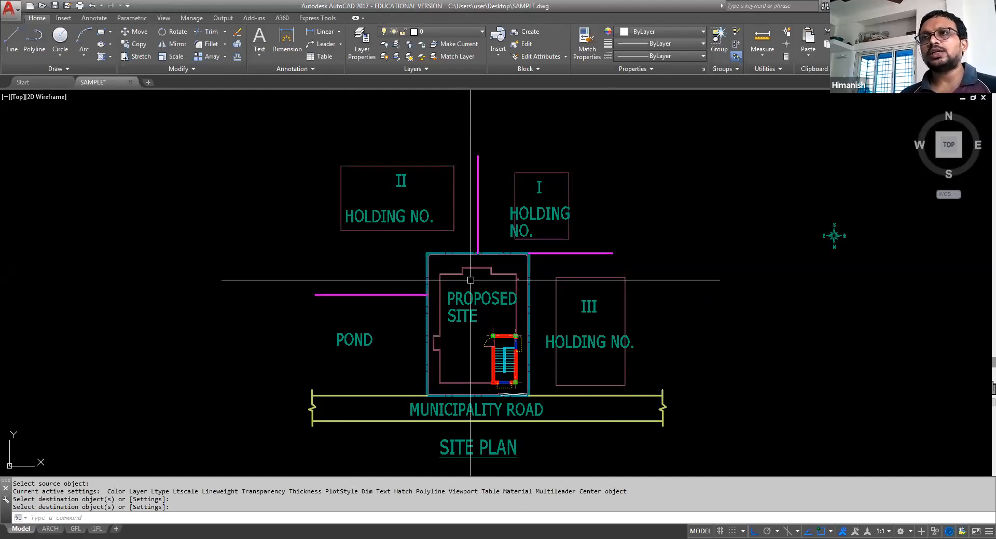
Step: Copy the MUNICIPALITY ROAD label to just below the SITE PLAN title
{"action": "scroll", "coordinate": [471, 281], "scroll_direction": "down", "scroll_amount": 2}
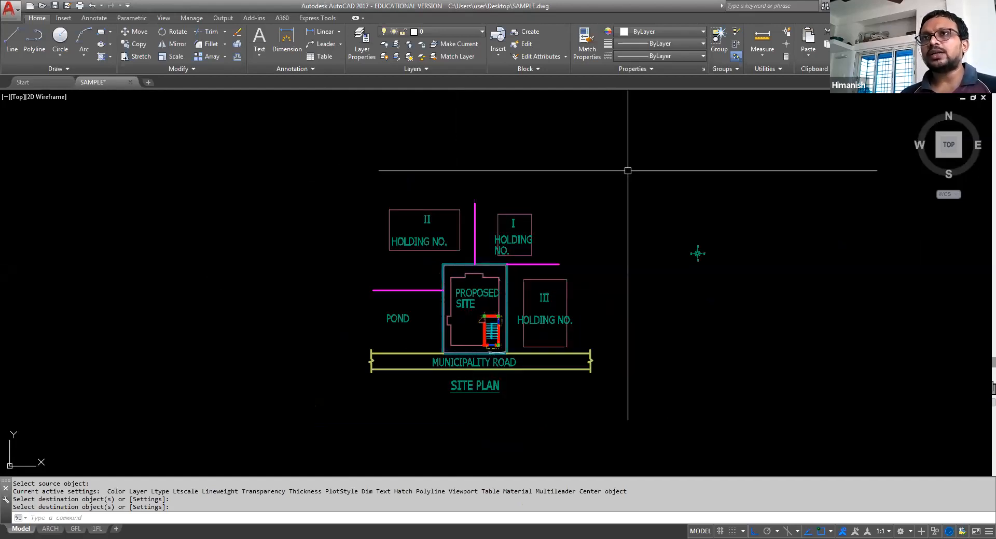
{"action": "scroll", "coordinate": [474, 347], "scroll_direction": "up", "scroll_amount": 2}
{"action": "left_click", "coordinate": [485, 314]}
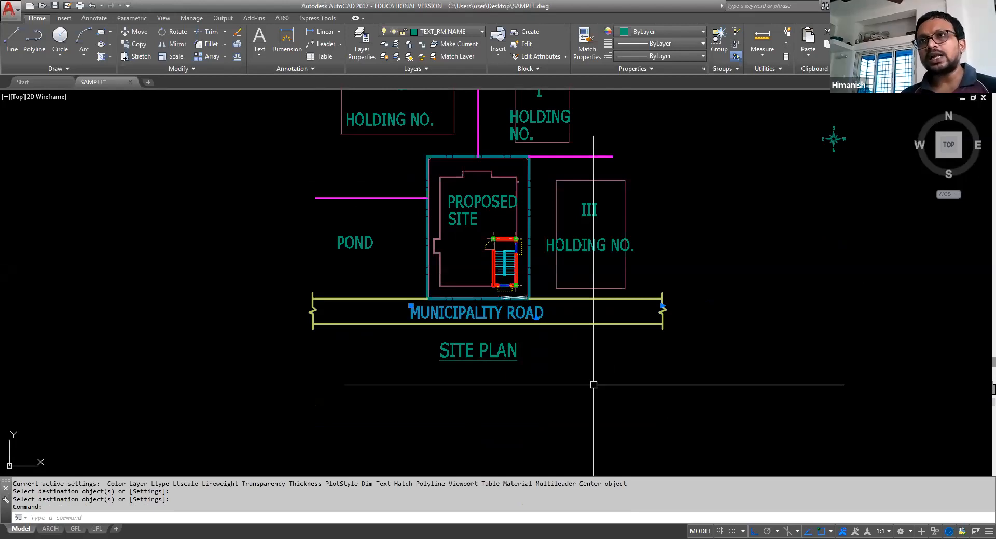
{"action": "type", "text": "CO"}
{"action": "key", "text": "Return"}
{"action": "left_click", "coordinate": [594, 359]}
{"action": "left_click", "coordinate": [623, 420]}
{"action": "scroll", "coordinate": [433, 382], "scroll_direction": "up", "scroll_amount": 2}
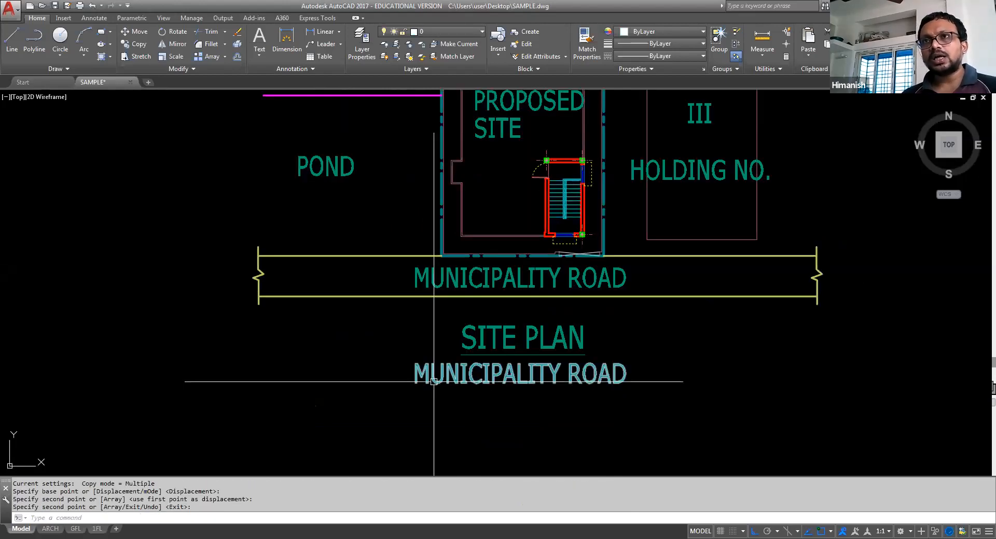
Step: Change the copied label below the SITE PLAN title to read SCALE - 1:600
{"action": "double_click", "coordinate": [433, 382]}
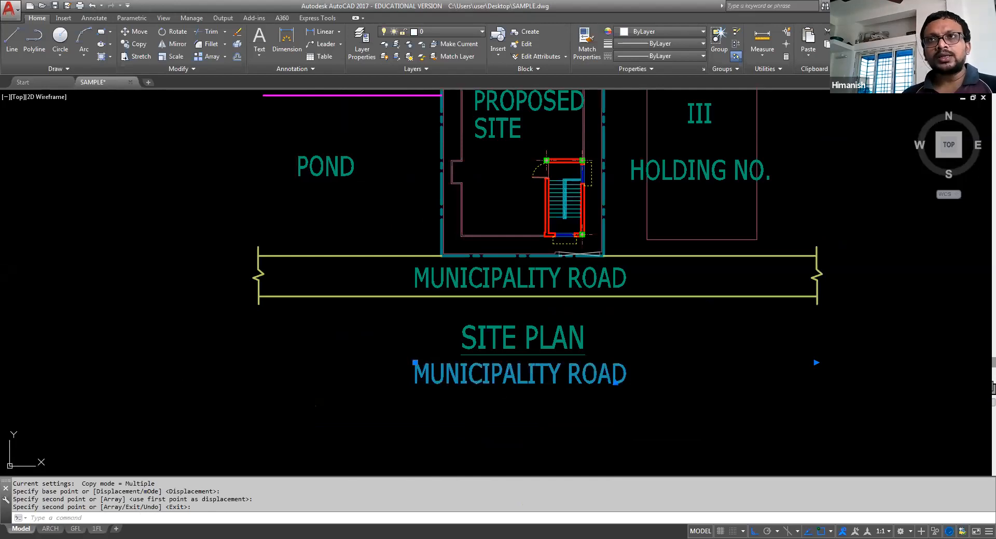
{"action": "key", "text": "ctrl+a"}
{"action": "key", "text": "Escape"}
{"action": "key", "text": "Escape"}
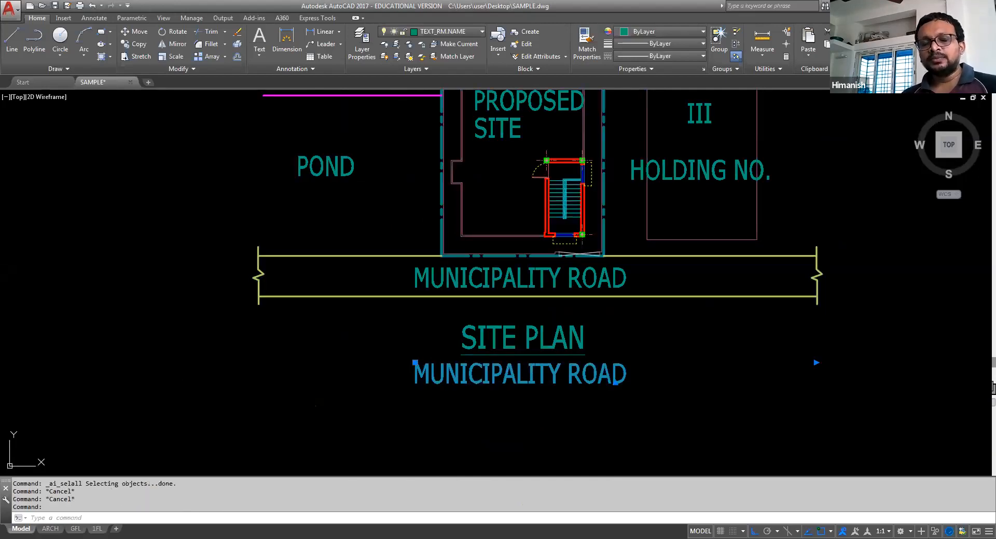
{"action": "double_click", "coordinate": [450, 375]}
{"action": "type", "text": "SCALE"}
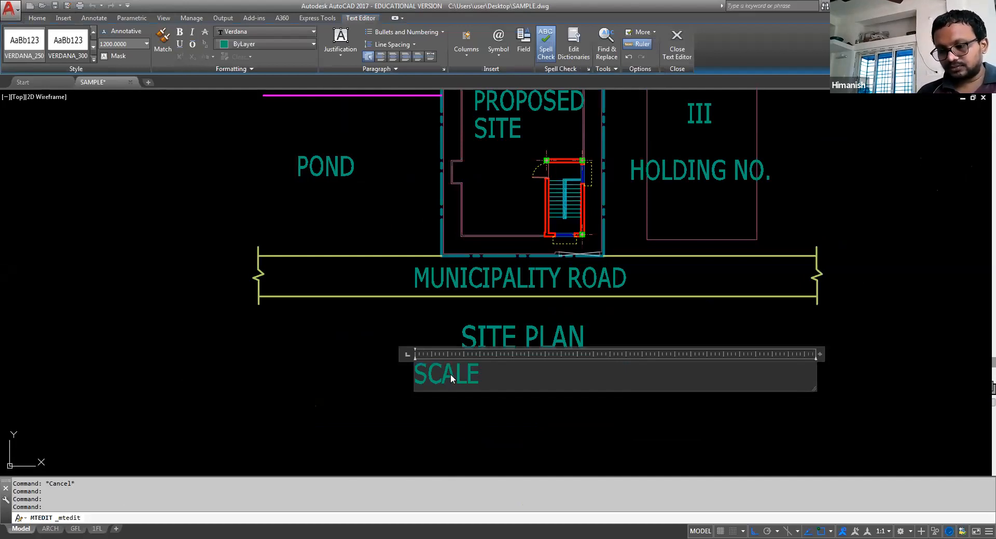
{"action": "type", "text": "- 1:600"}
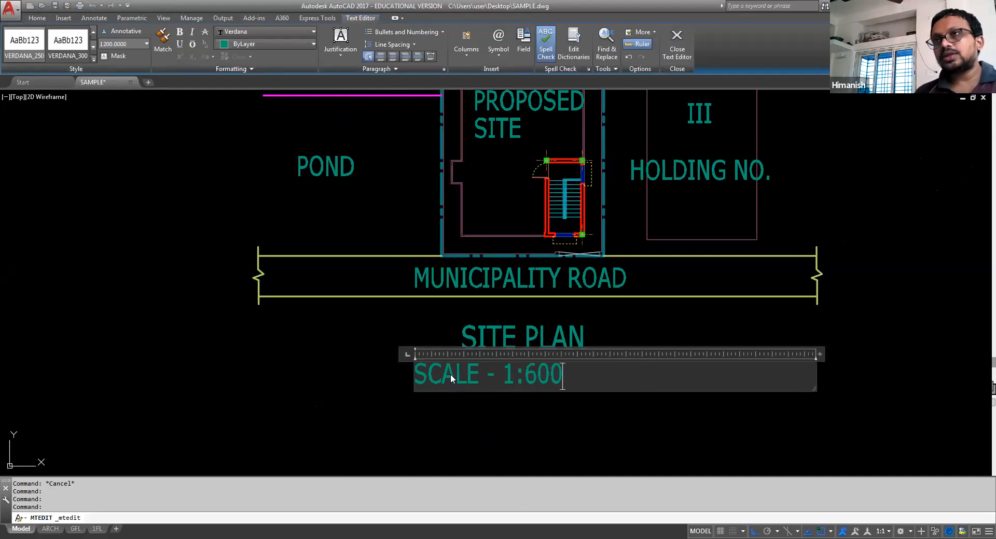
{"action": "key", "text": "Escape"}
{"action": "key", "text": "Escape"}
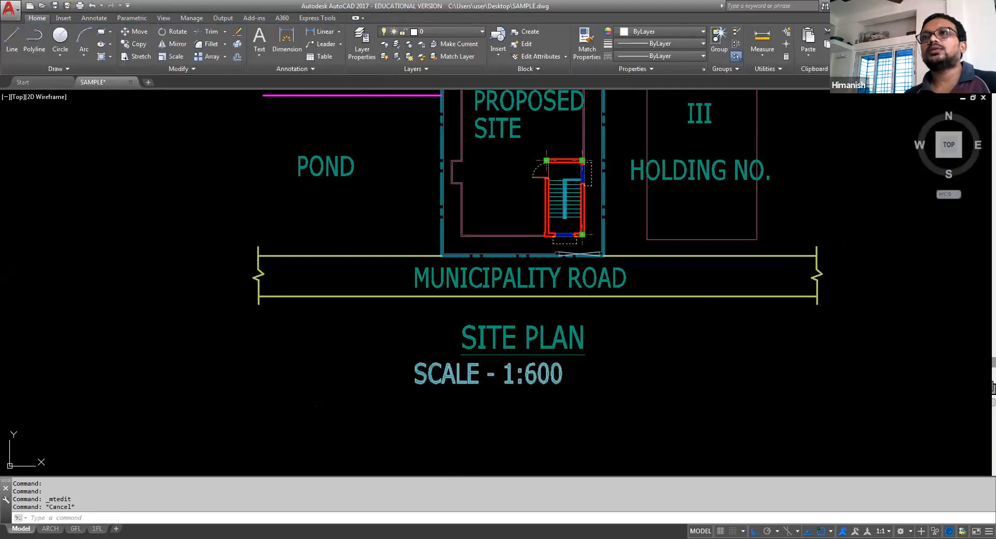
Step: Move the SCALE - 1:600 label to the right so it is centred under the SITE PLAN title
{"action": "left_click", "coordinate": [462, 385]}
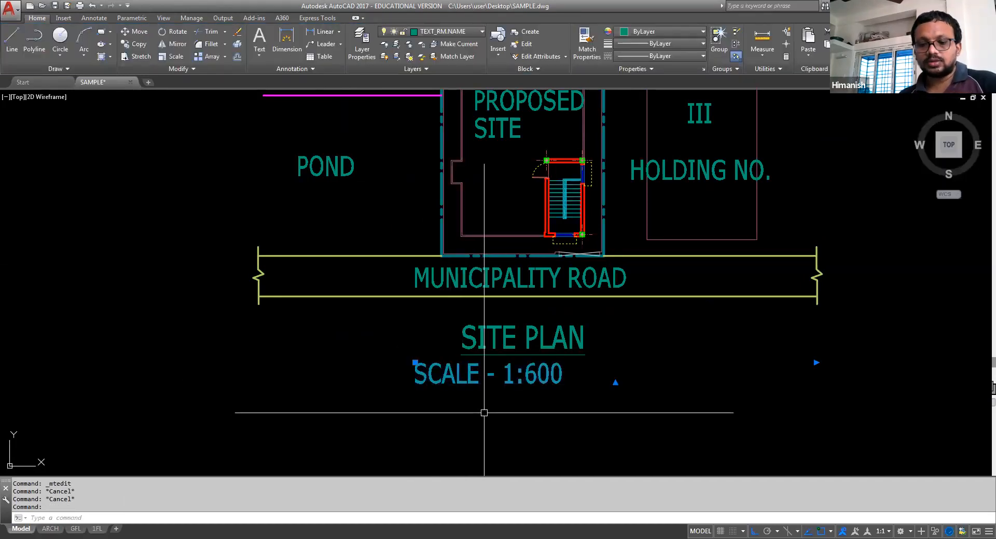
{"action": "type", "text": "m"}
{"action": "key", "text": "Return"}
{"action": "left_click", "coordinate": [484, 413]}
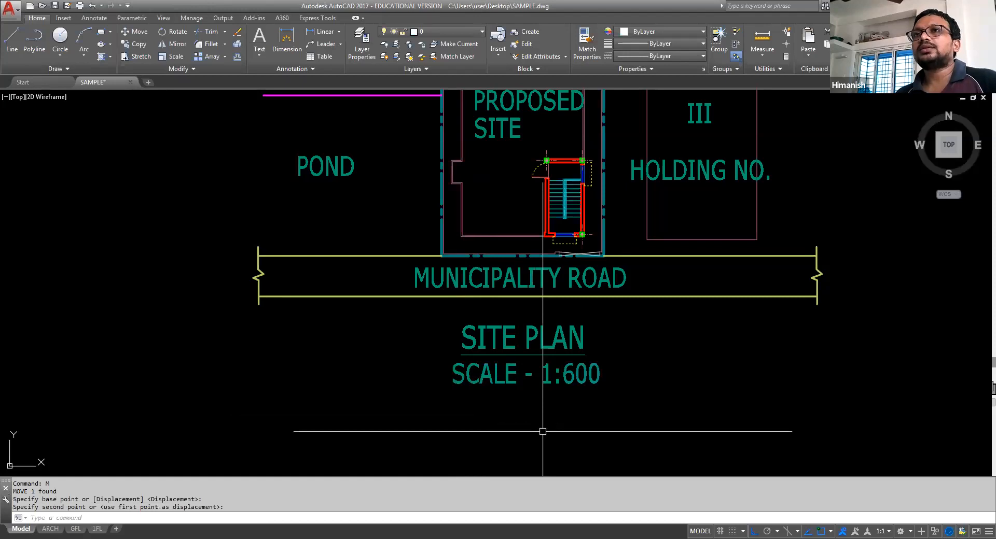
Step: Draw a rectangular frame around the whole site plan, including its title and scale label
{"action": "scroll", "coordinate": [524, 364], "scroll_direction": "down", "scroll_amount": 6}
{"action": "type", "text": "REC"}
{"action": "key", "text": "Return"}
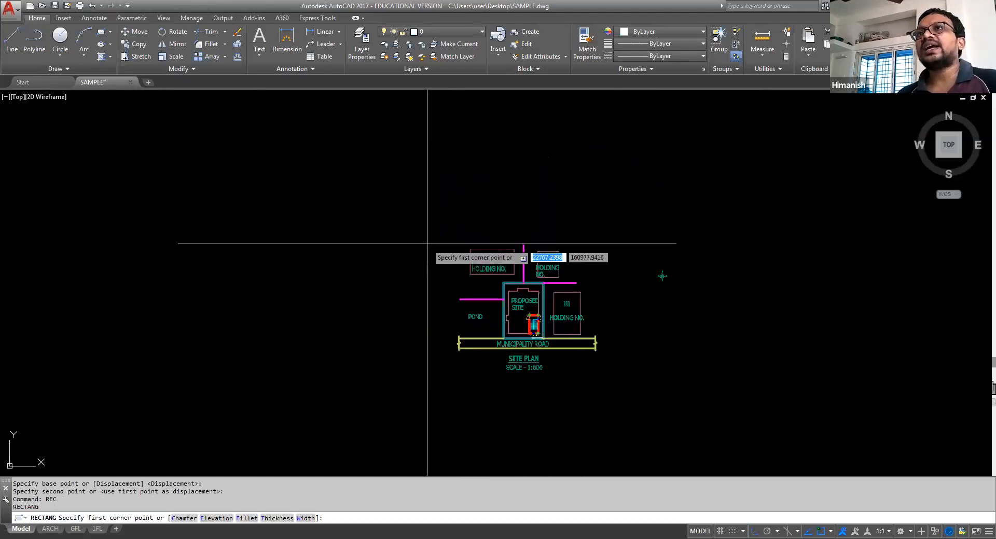
{"action": "left_click", "coordinate": [432, 219]}
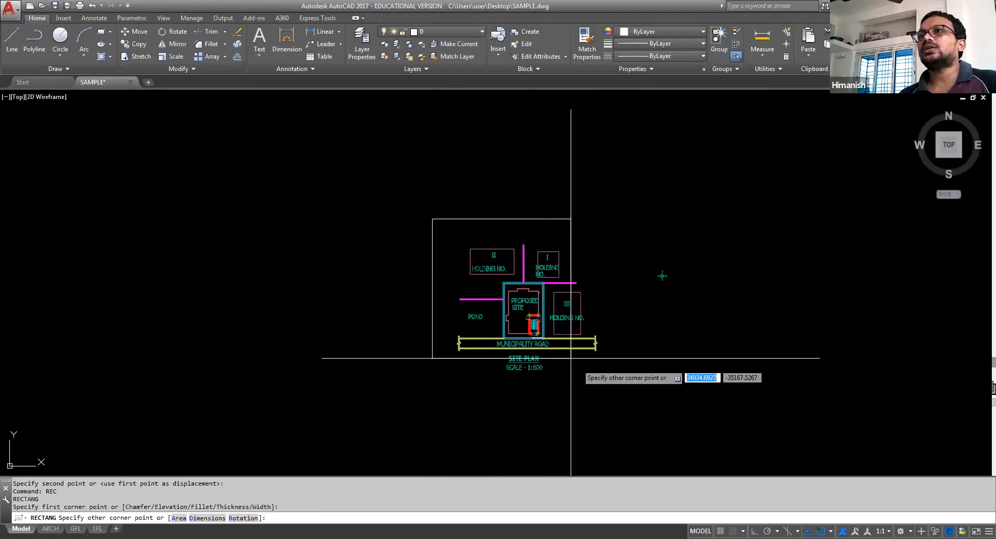
{"action": "left_click", "coordinate": [616, 405]}
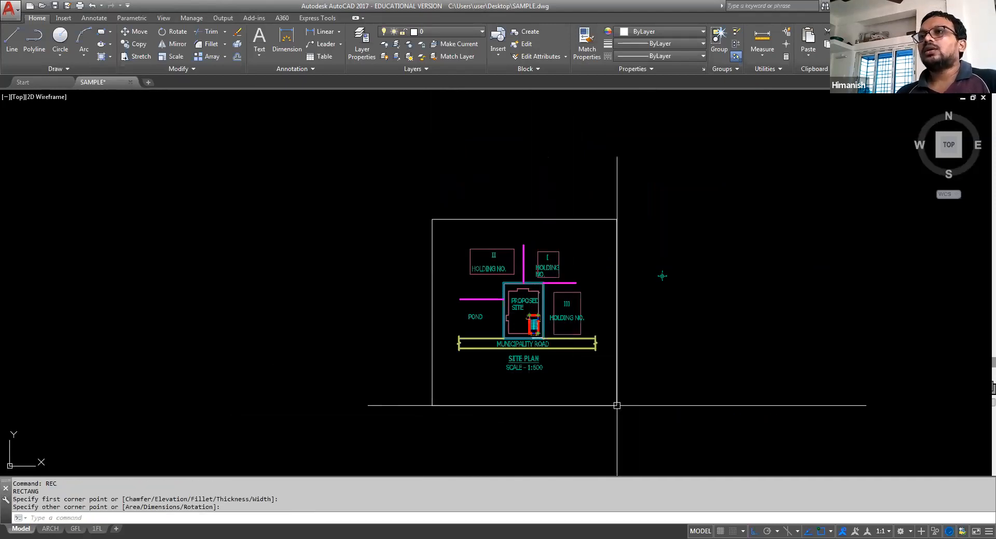
Step: Match the properties of the new site plan frame to those of the existing yellow drawing frames
{"action": "scroll", "coordinate": [461, 301], "scroll_direction": "down", "scroll_amount": 4}
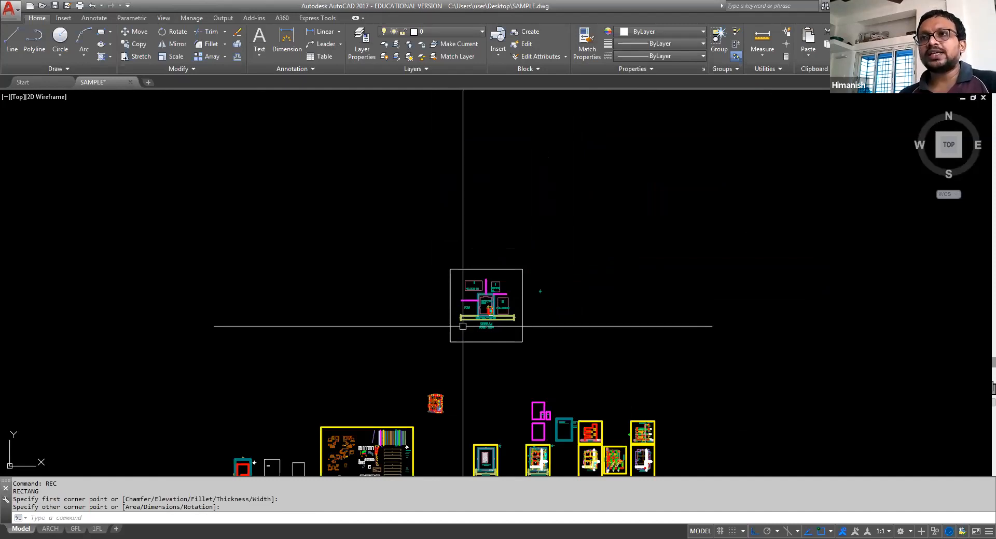
{"action": "type", "text": "ma"}
{"action": "key", "text": "Return"}
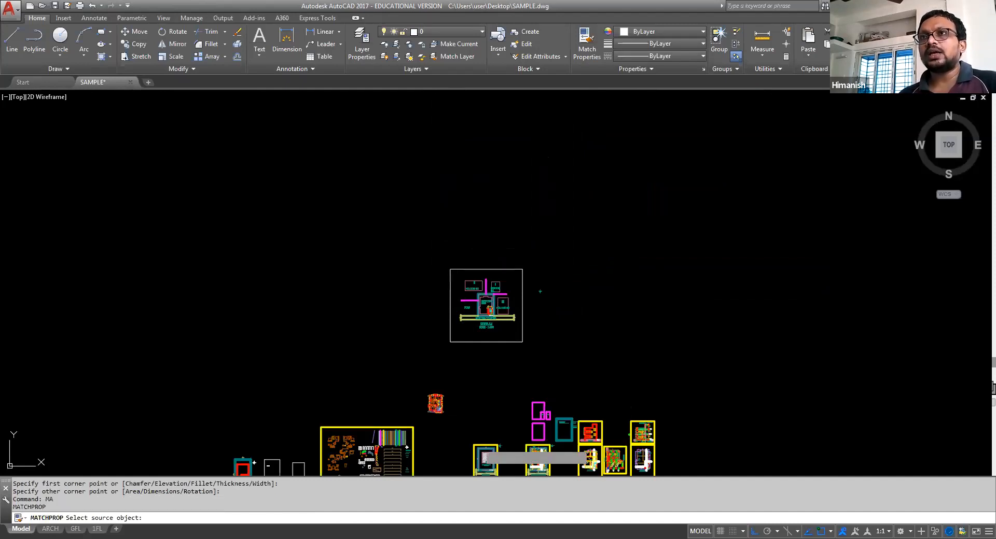
{"action": "left_click", "coordinate": [484, 343]}
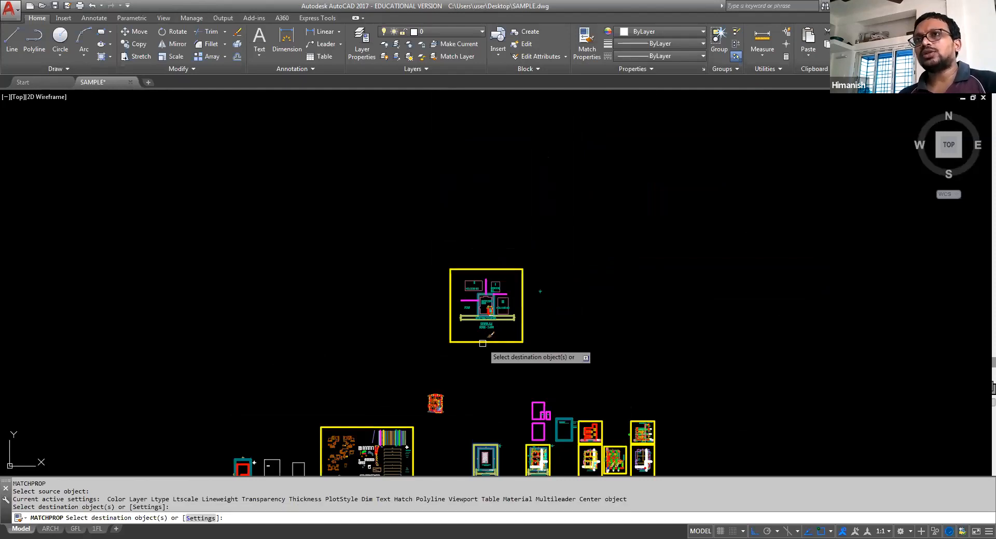
{"action": "key", "text": "Escape"}
Step: Draw a very small upright rectangle in the empty area to the right of the framed site plan
{"action": "middle_click_drag", "start_coordinate": [493, 335], "coordinate": [441, 352]}
{"action": "scroll", "coordinate": [543, 352], "scroll_direction": "up", "scroll_amount": 2}
{"action": "middle_click_drag", "start_coordinate": [543, 351], "coordinate": [528, 369]}
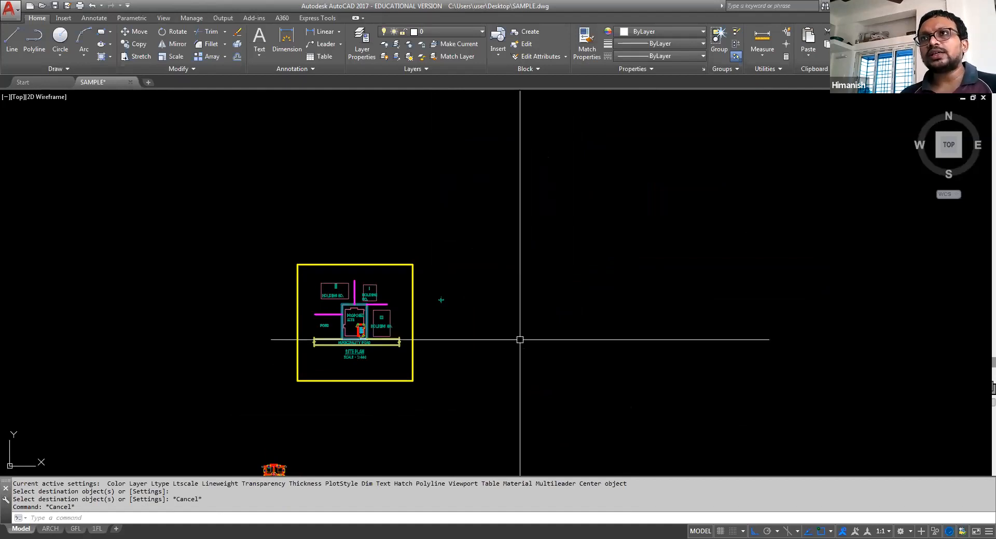
{"action": "scroll", "coordinate": [546, 325], "scroll_direction": "up", "scroll_amount": 2}
{"action": "type", "text": "rec"}
{"action": "key", "text": "Return"}
{"action": "left_click", "coordinate": [548, 282]}
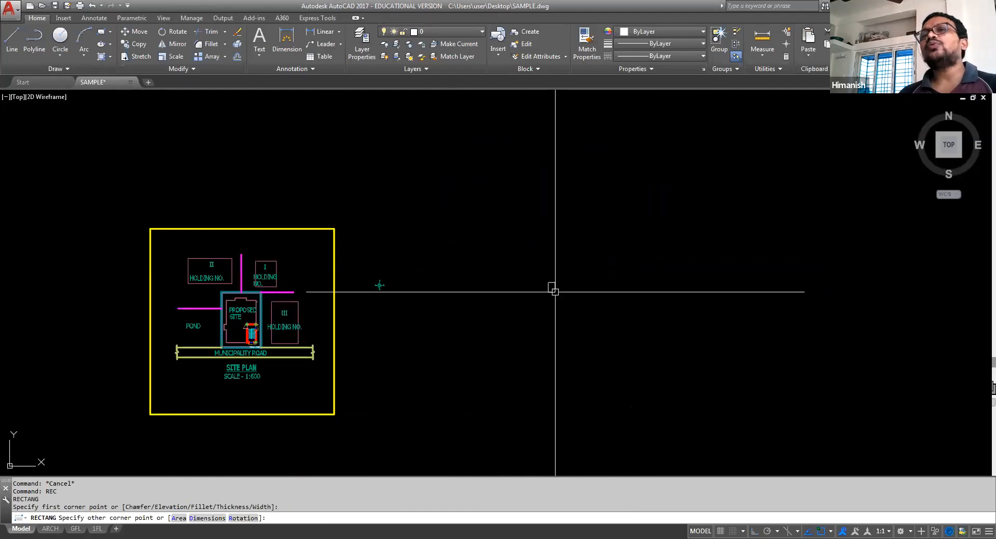
{"action": "key", "text": "Escape"}
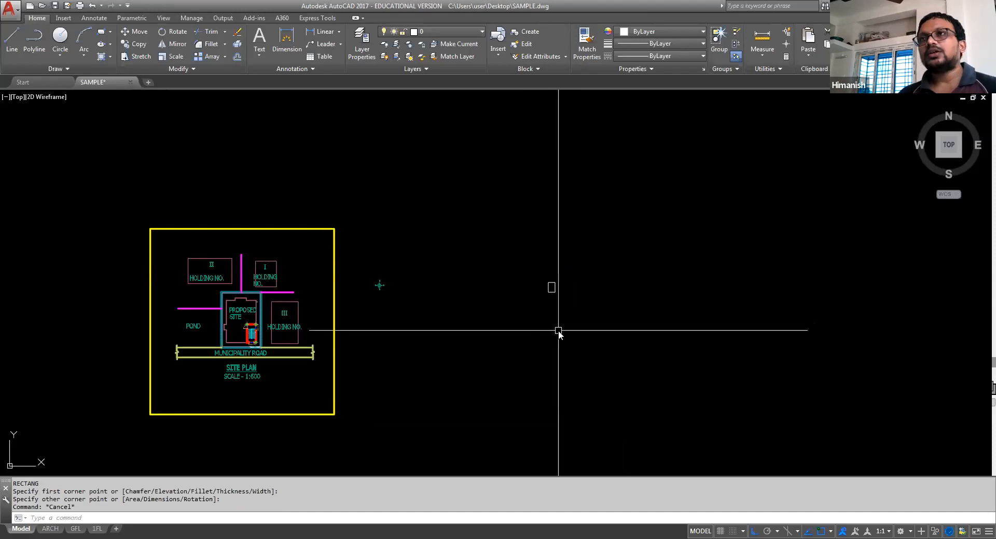
Step: Draw a horizontal line along the small rectangle's base, extending well past it on both sides
{"action": "scroll", "coordinate": [558, 331], "scroll_direction": "up", "scroll_amount": 2}
{"action": "type", "text": "L"}
{"action": "key", "text": "Return"}
{"action": "left_click", "coordinate": [531, 276]}
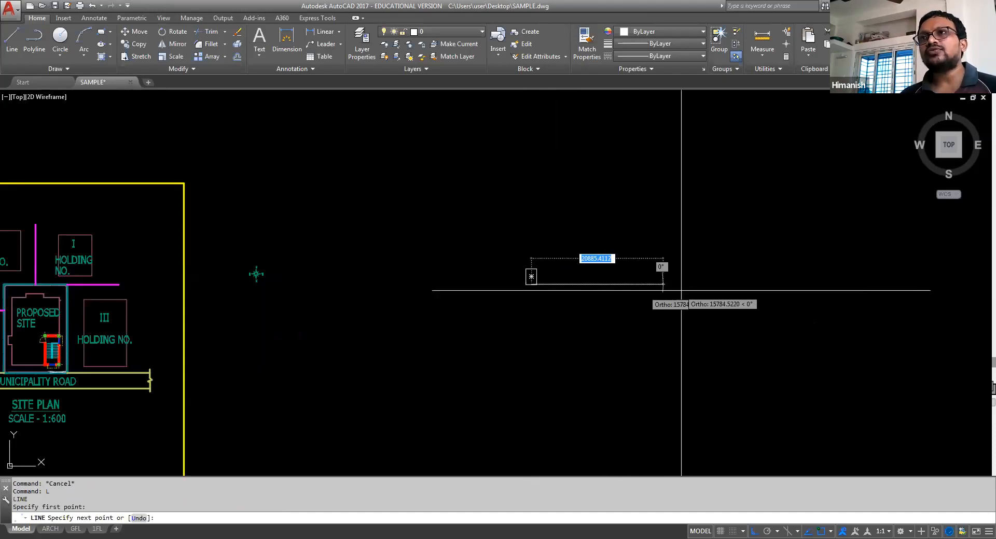
{"action": "key", "text": "Escape"}
{"action": "key", "text": "Return"}
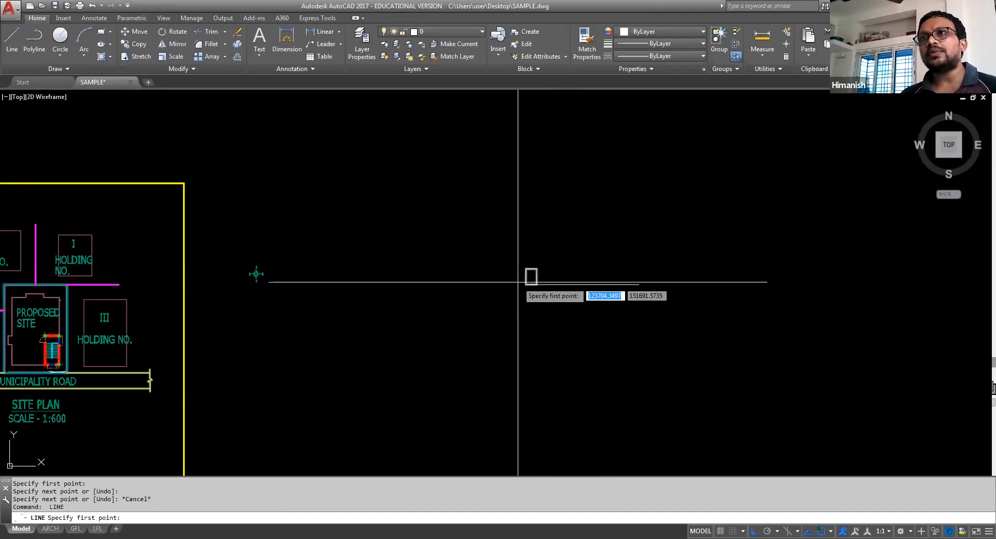
{"action": "left_click", "coordinate": [527, 284]}
{"action": "left_click", "coordinate": [443, 295]}
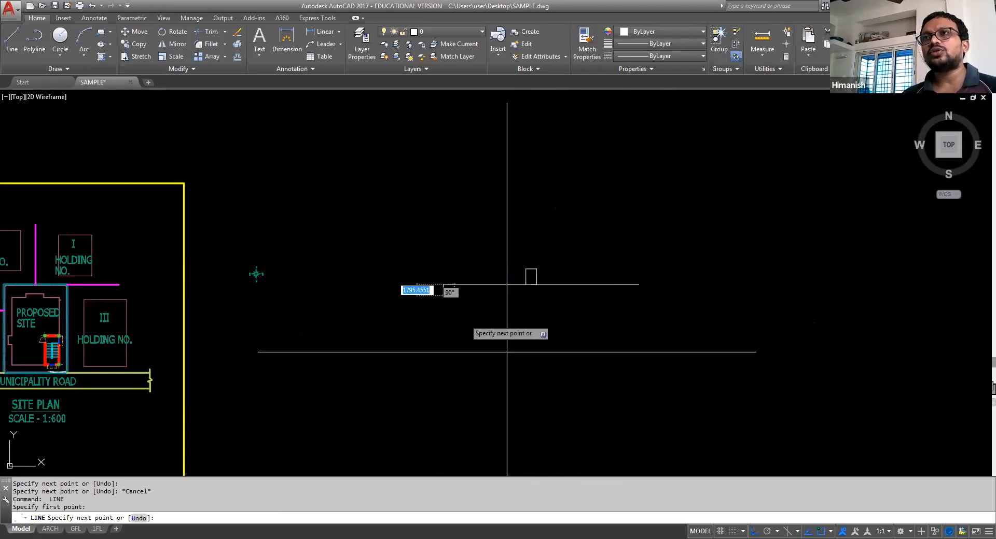
{"action": "key", "text": "Return"}
Step: Draw a long vertical line to the right of the small rectangle, crossing the horizontal line near its right end
{"action": "scroll", "coordinate": [511, 357], "scroll_direction": "down", "scroll_amount": 2}
{"action": "key", "text": "Return"}
{"action": "left_click", "coordinate": [580, 436]}
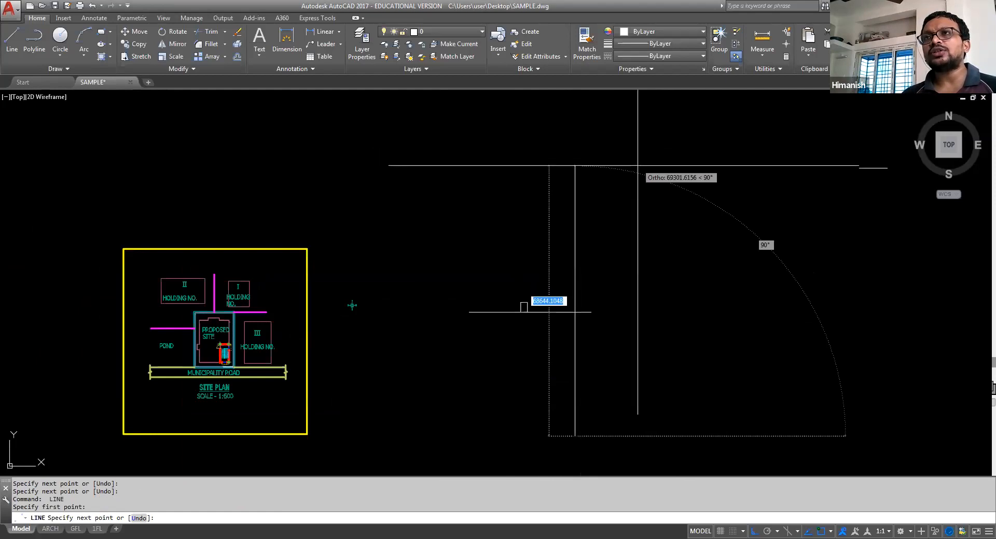
{"action": "left_click", "coordinate": [549, 173]}
{"action": "key", "text": "Return"}
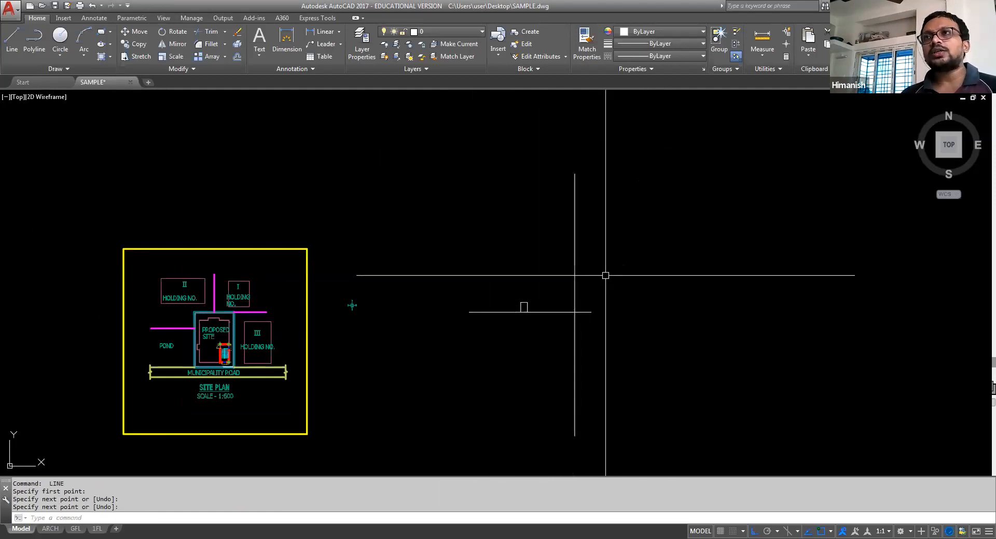
Step: Draw a small circle on the vertical line, above its crossing with the horizontal line
{"action": "scroll", "coordinate": [605, 275], "scroll_direction": "up", "scroll_amount": 2}
{"action": "type", "text": "c"}
{"action": "key", "text": "Return"}
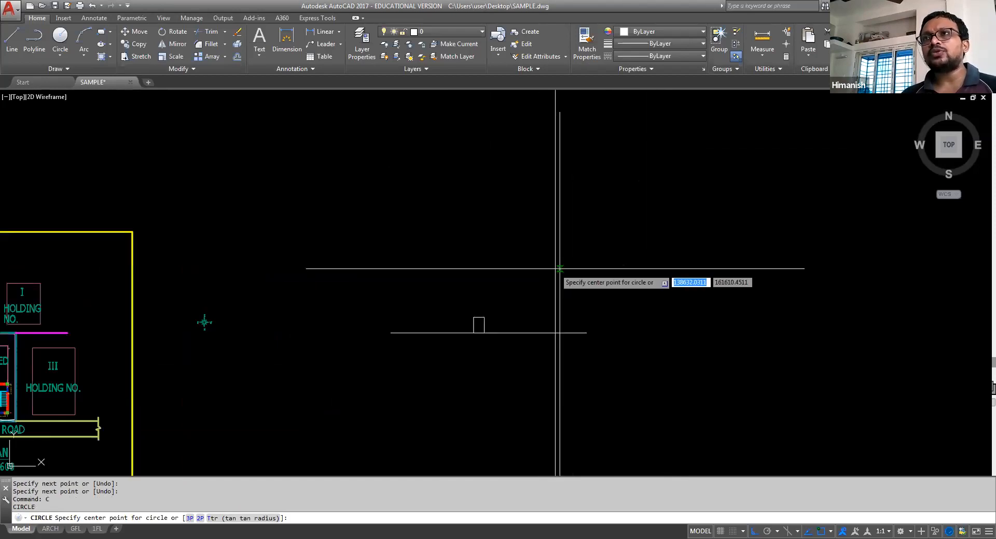
{"action": "left_click", "coordinate": [556, 271]}
{"action": "scroll", "coordinate": [556, 268], "scroll_direction": "up", "scroll_amount": 2}
{"action": "left_click", "coordinate": [561, 269]}
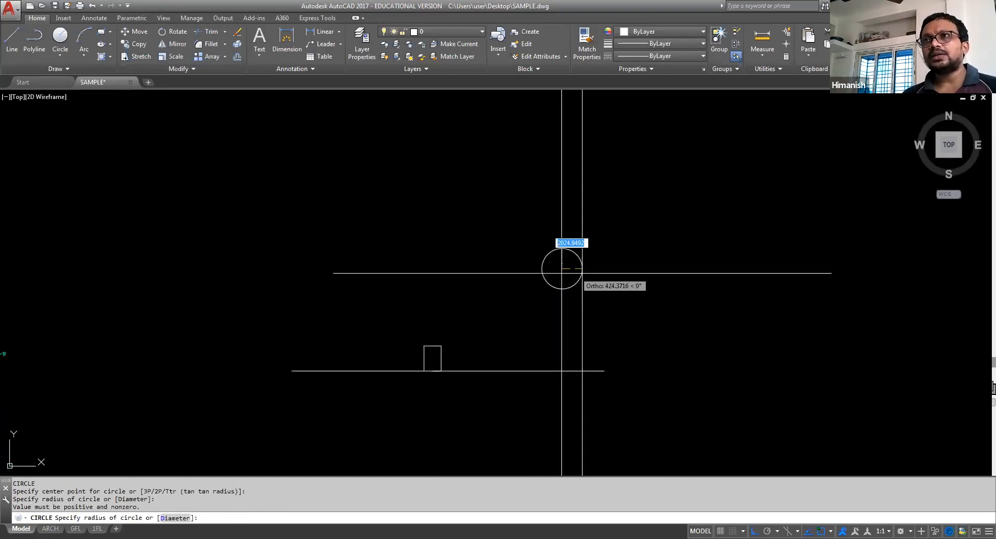
{"action": "left_click", "coordinate": [570, 270]}
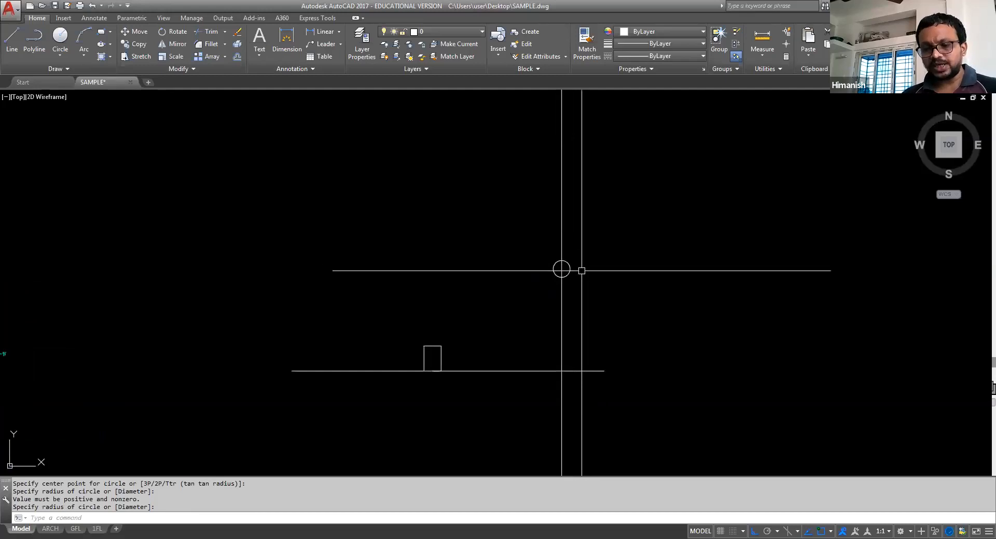
Step: Move the small circle left so that it sits beside the vertical line
{"action": "type", "text": "m"}
{"action": "key", "text": "Return"}
{"action": "left_click", "coordinate": [570, 271]}
{"action": "key", "text": "Return"}
{"action": "left_click", "coordinate": [570, 270]}
{"action": "left_click", "coordinate": [559, 269]}
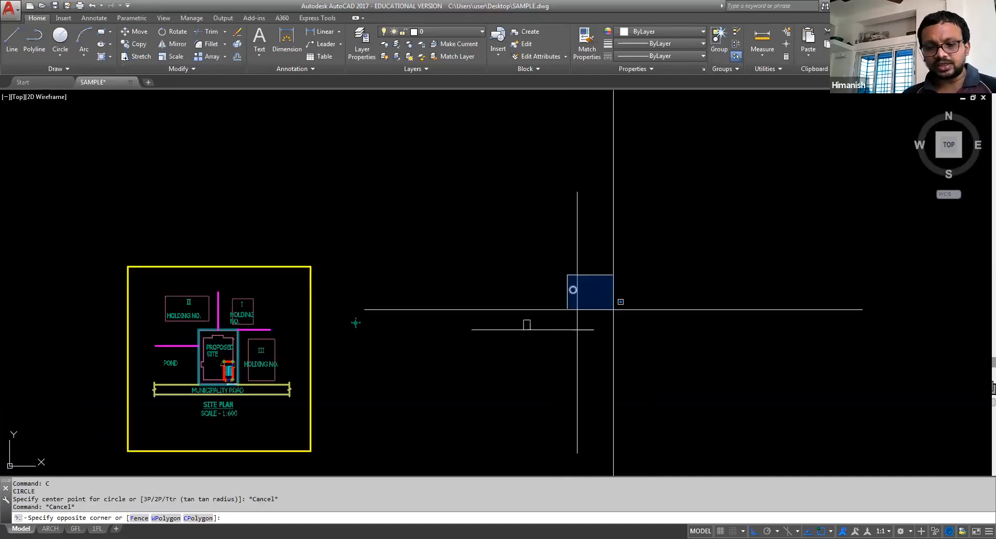
Step: Copy the small circle to a point below the left end of the horizontal line
{"action": "left_click", "coordinate": [613, 309]}
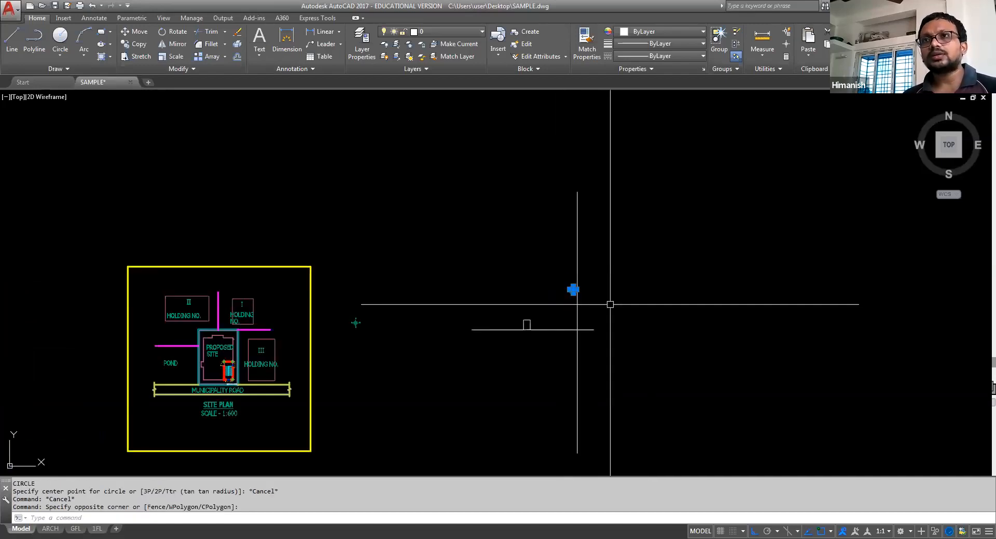
{"action": "type", "text": "co"}
{"action": "key", "text": "Return"}
{"action": "left_click", "coordinate": [624, 277]}
{"action": "left_click", "coordinate": [525, 410], "text": "shift"}
{"action": "key", "text": "Return"}
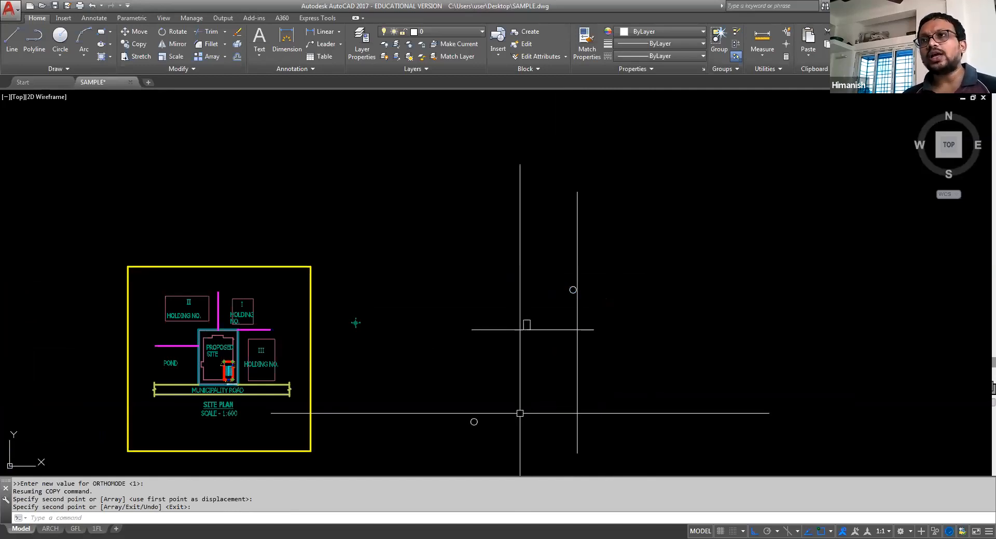
Step: Copy the lower-left circle to the right side of the vertical line, below the horizontal line
{"action": "type", "text": "co"}
{"action": "key", "text": "Return"}
{"action": "left_click", "coordinate": [477, 422]}
{"action": "key", "text": "Return"}
{"action": "left_click", "coordinate": [477, 422]}
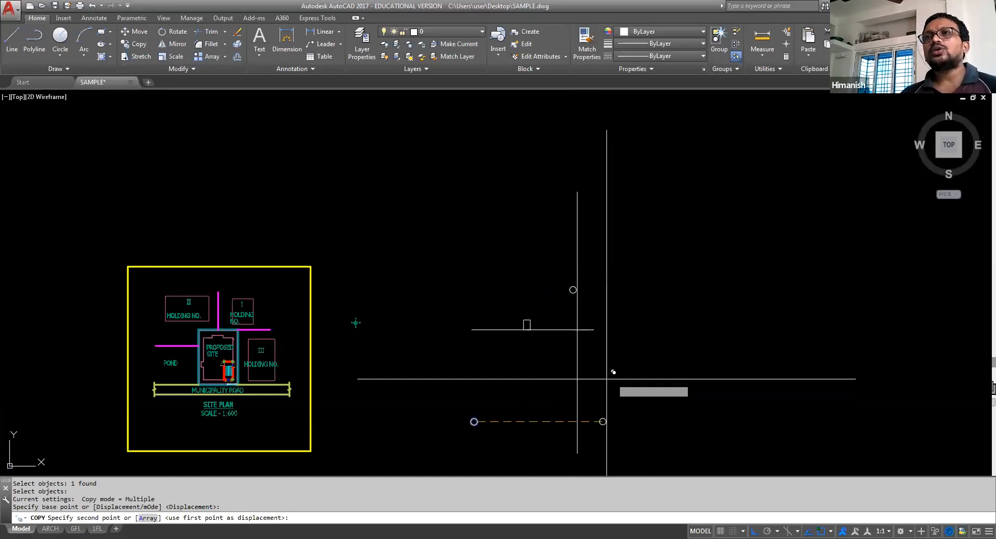
{"action": "left_click", "coordinate": [603, 386], "text": "shift"}
{"action": "key", "text": "Escape"}
{"action": "key", "text": "Escape"}
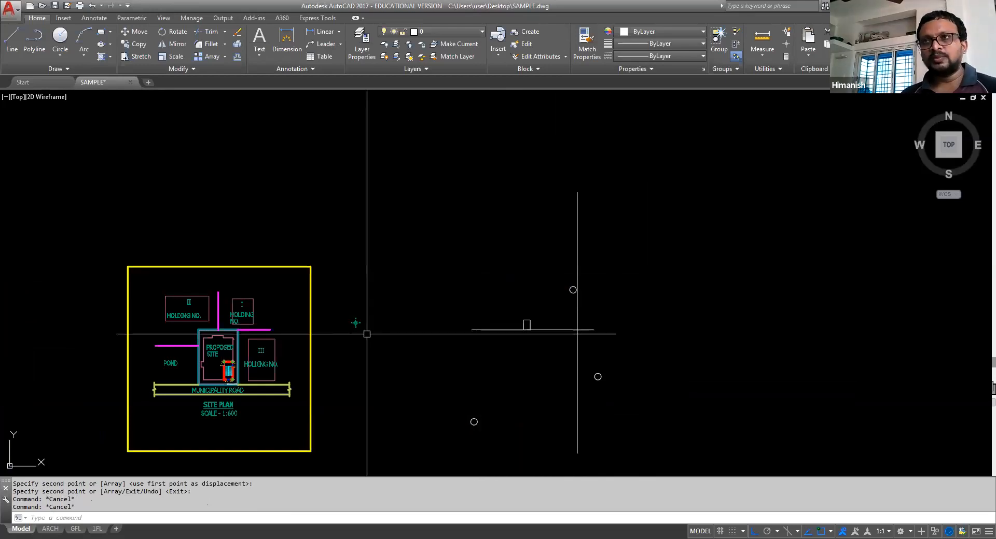
Step: Draw a leader from the small rectangle on the horizontal line up to the left, with a short horizontal landing and no text
{"action": "type", "text": "L"}
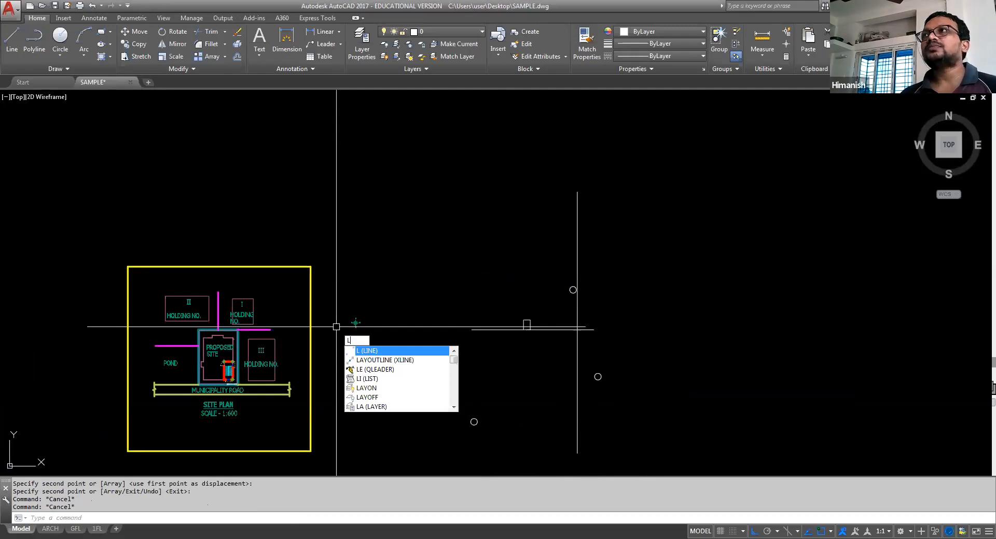
{"action": "type", "text": "E"}
{"action": "key", "text": "Return"}
{"action": "left_click", "coordinate": [527, 338]}
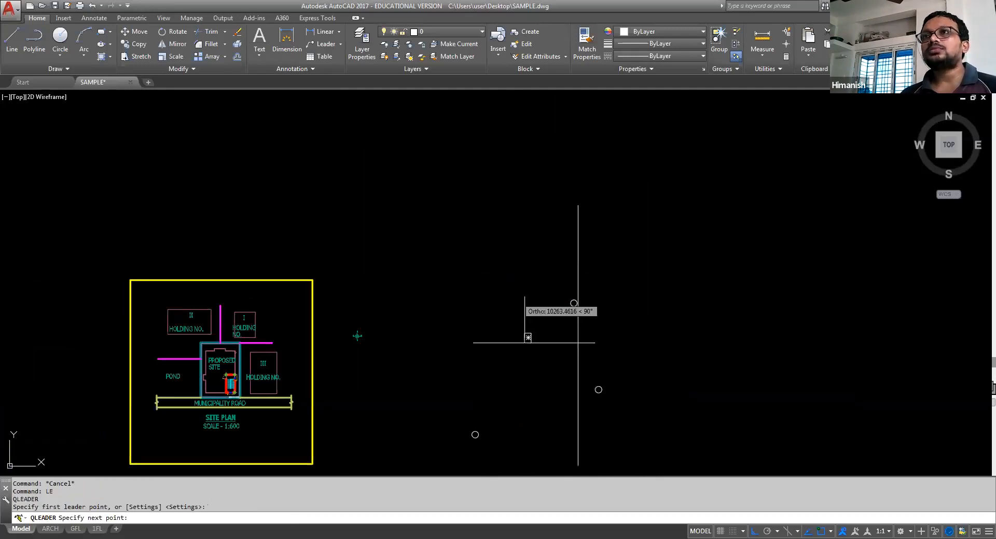
{"action": "key", "text": "F8"}
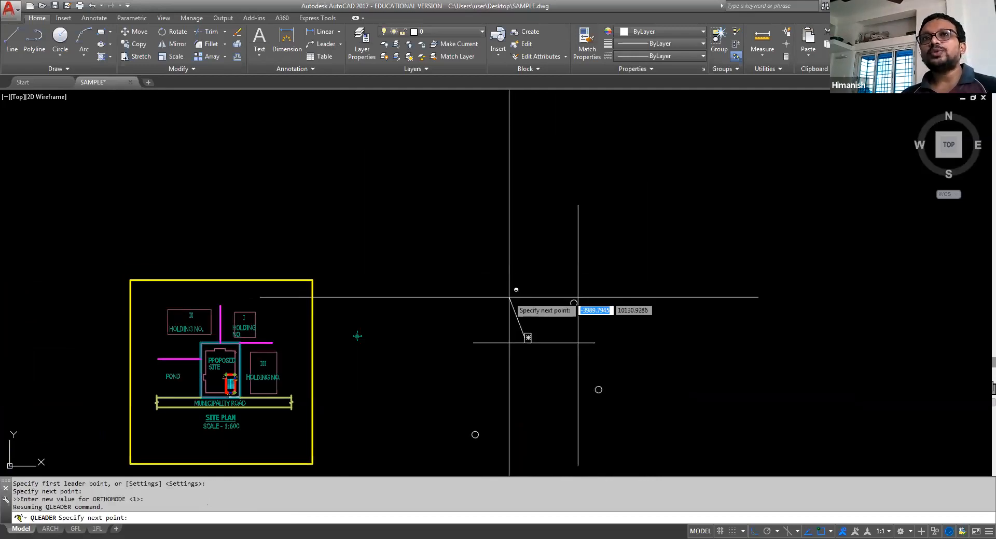
{"action": "left_click", "coordinate": [509, 297]}
{"action": "left_click", "coordinate": [490, 297]}
{"action": "key", "text": "Escape"}
{"action": "key", "text": "Escape"}
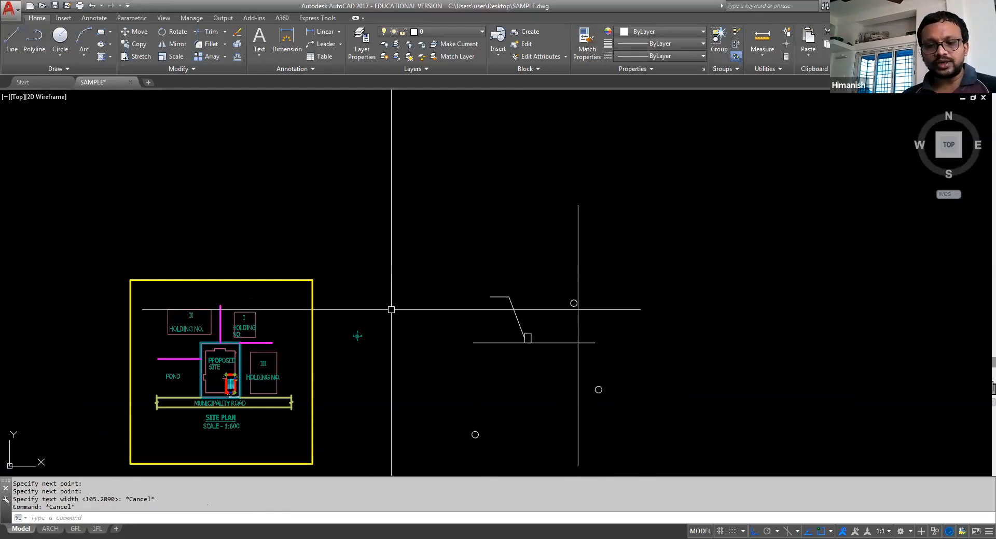
Step: Match the new leader's properties to the roof waterproofing note's leader in the section A-A drawing
{"action": "scroll", "coordinate": [406, 252], "scroll_direction": "down", "scroll_amount": 5}
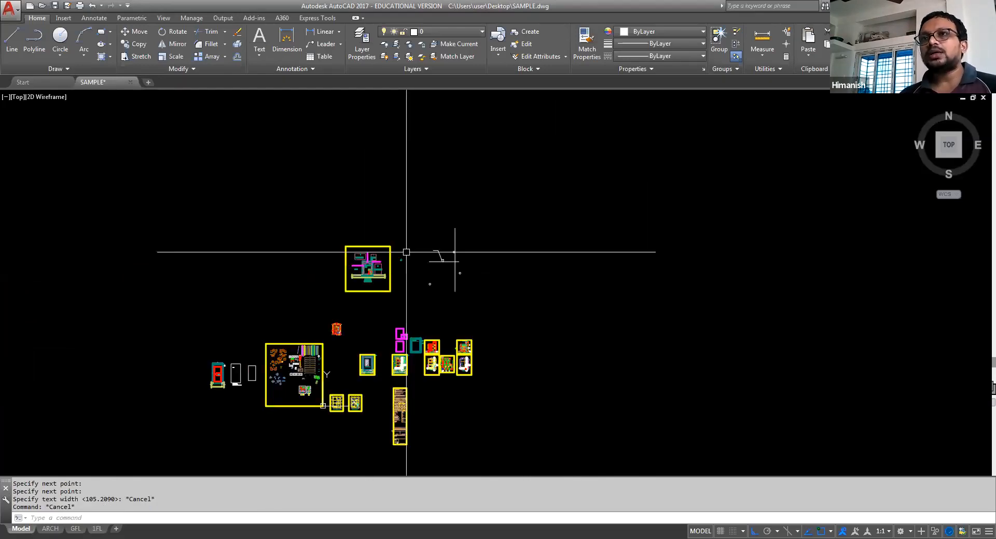
{"action": "middle_click_drag", "start_coordinate": [406, 253], "coordinate": [445, 141]}
{"action": "type", "text": "MA"}
{"action": "key", "text": "Return"}
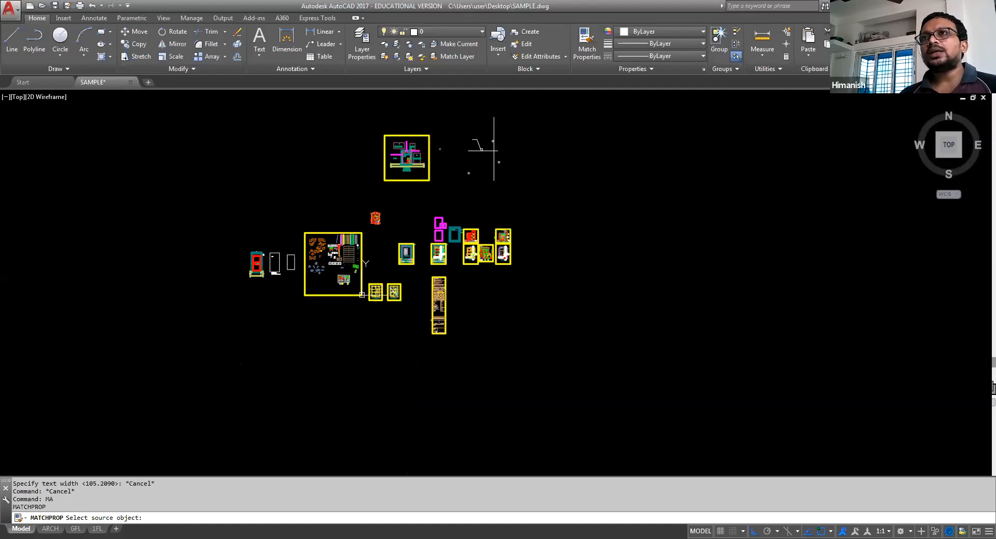
{"action": "scroll", "coordinate": [476, 243], "scroll_direction": "up", "scroll_amount": 8}
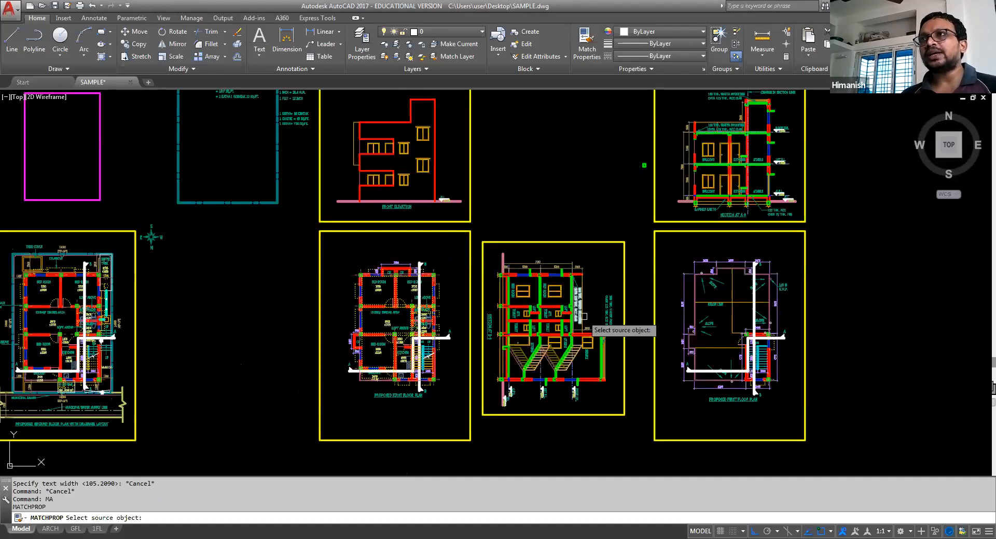
{"action": "scroll", "coordinate": [531, 412], "scroll_direction": "down", "scroll_amount": 2}
{"action": "scroll", "coordinate": [672, 231], "scroll_direction": "up", "scroll_amount": 4}
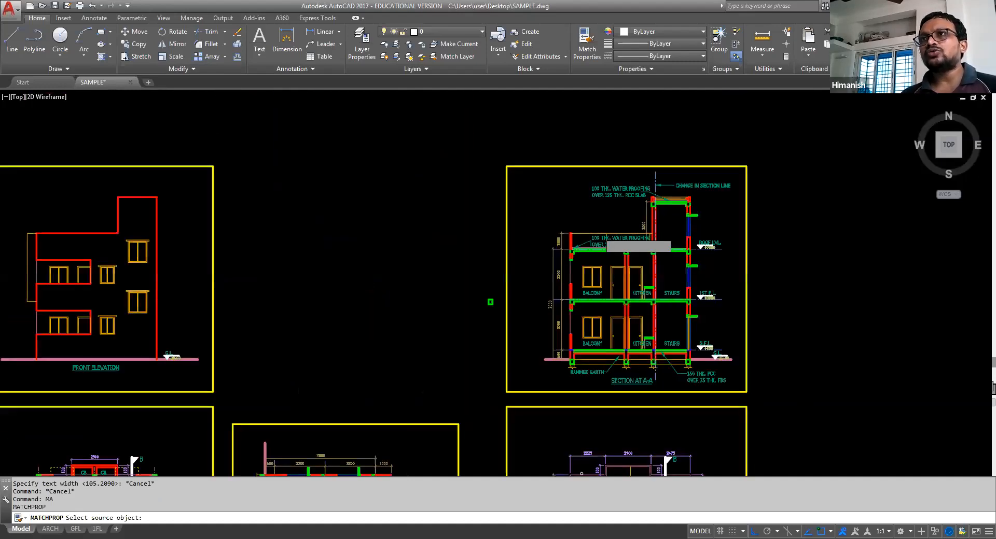
{"action": "scroll", "coordinate": [599, 233], "scroll_direction": "up", "scroll_amount": 4}
{"action": "left_click", "coordinate": [579, 251]}
{"action": "scroll", "coordinate": [564, 395], "scroll_direction": "down", "scroll_amount": 2}
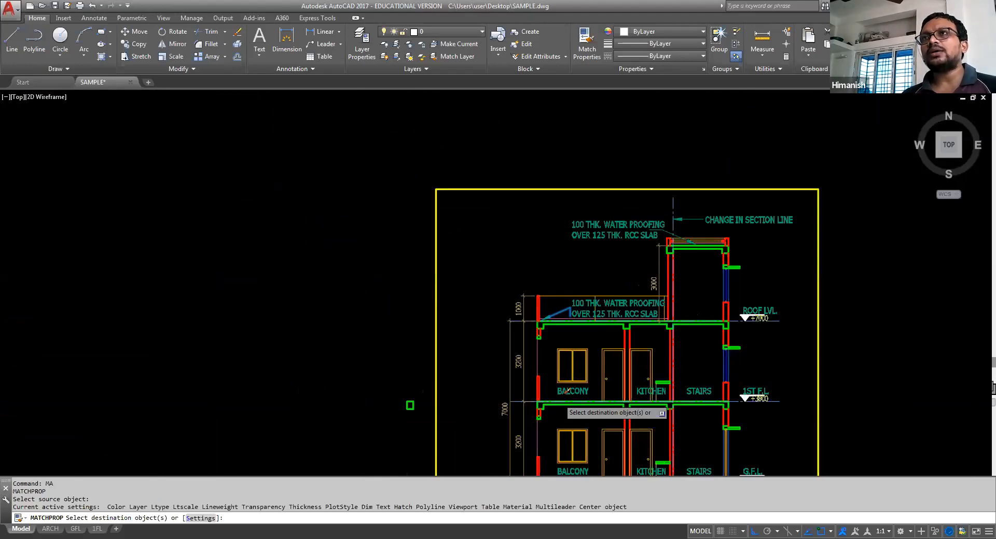
{"action": "scroll", "coordinate": [518, 262], "scroll_direction": "down", "scroll_amount": 8}
{"action": "scroll", "coordinate": [503, 124], "scroll_direction": "up", "scroll_amount": 4}
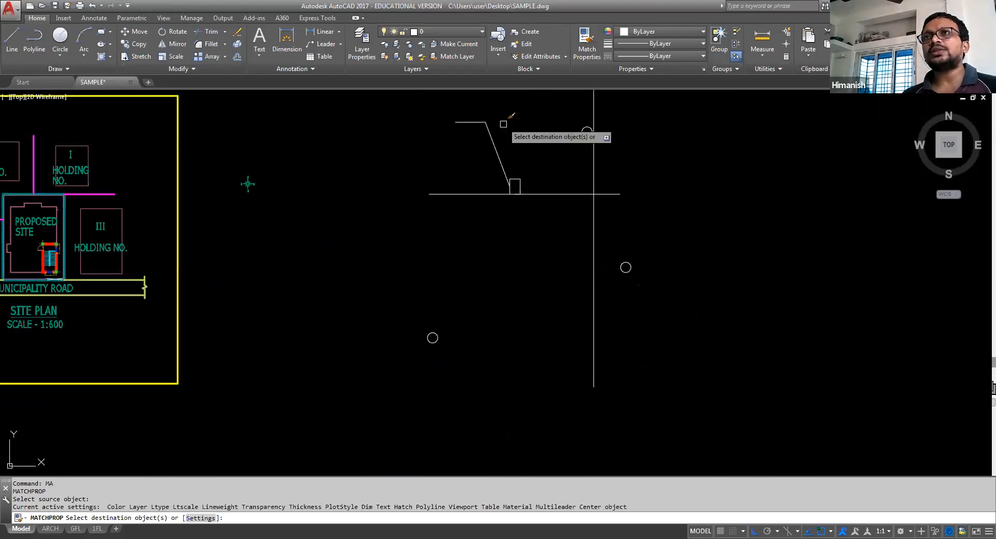
{"action": "left_click", "coordinate": [504, 124]}
{"action": "left_click", "coordinate": [478, 171]}
{"action": "key", "text": "Return"}
{"action": "middle_click_drag", "start_coordinate": [505, 218], "coordinate": [543, 287]}
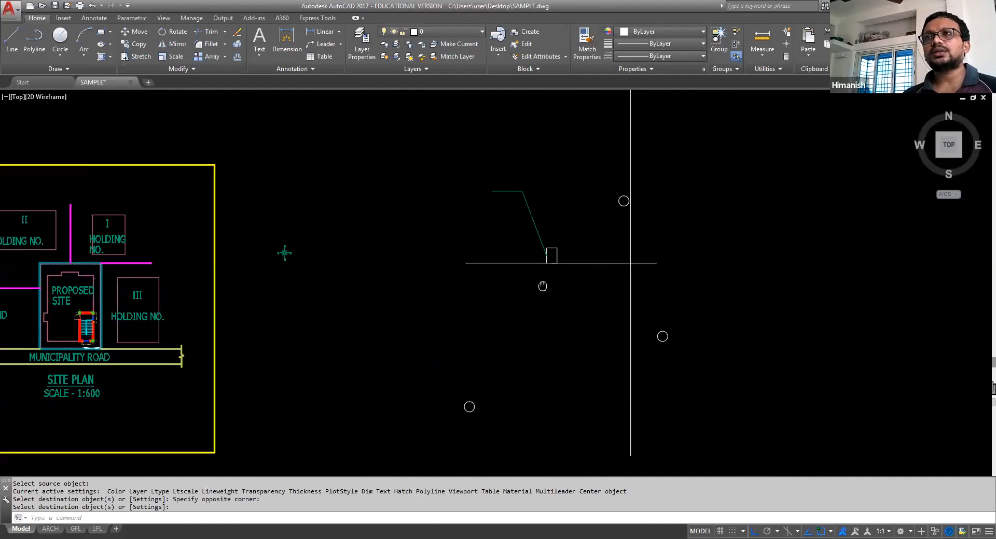
{"action": "key", "text": "Escape"}
{"action": "key", "text": "Escape"}
Step: Enlarge the new leader's arrowhead, trying an arrow size of 1000 and settling on 2000
{"action": "scroll", "coordinate": [537, 229], "scroll_direction": "up", "scroll_amount": 4}
{"action": "left_click", "coordinate": [550, 225]}
{"action": "left_click", "coordinate": [494, 248]}
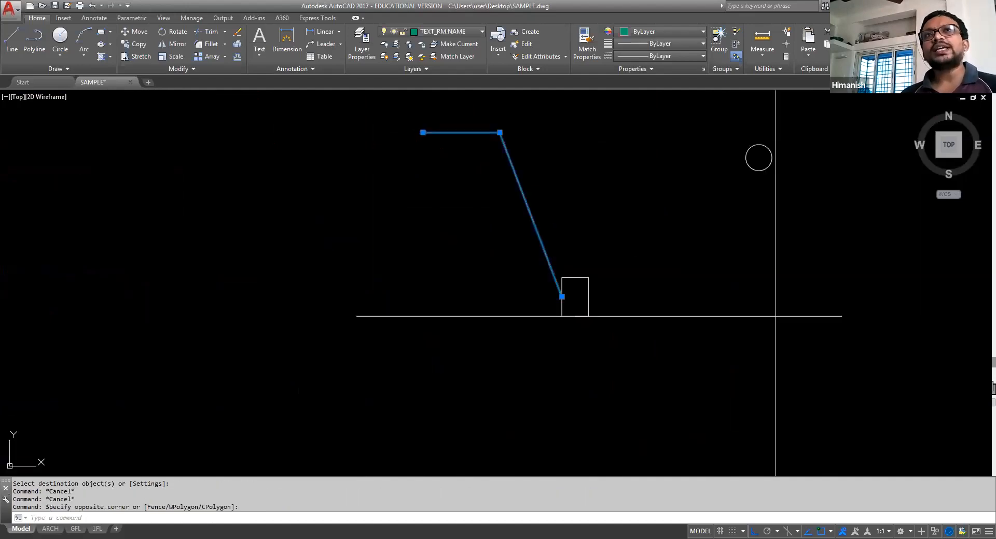
{"action": "key", "text": "ctrl+1"}
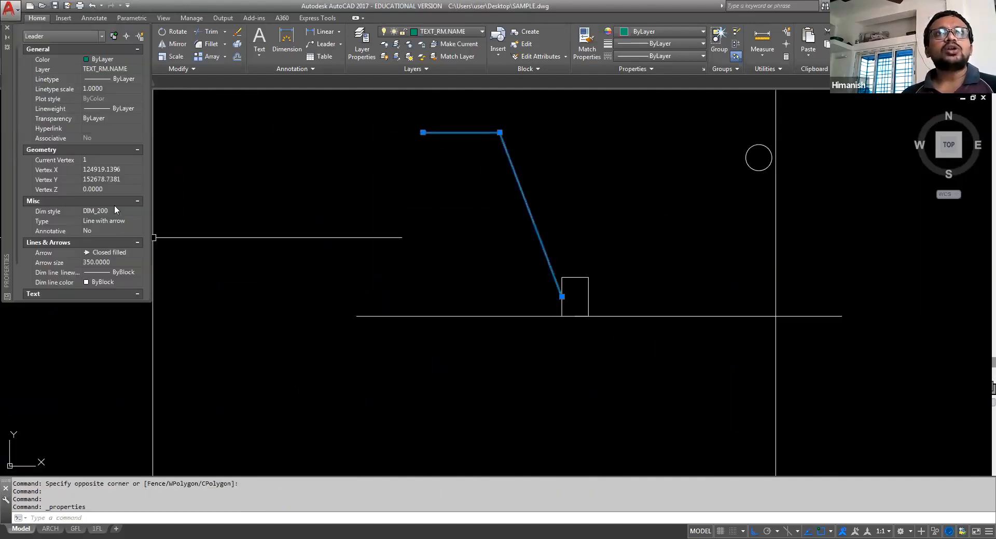
{"action": "left_click", "coordinate": [111, 263]}
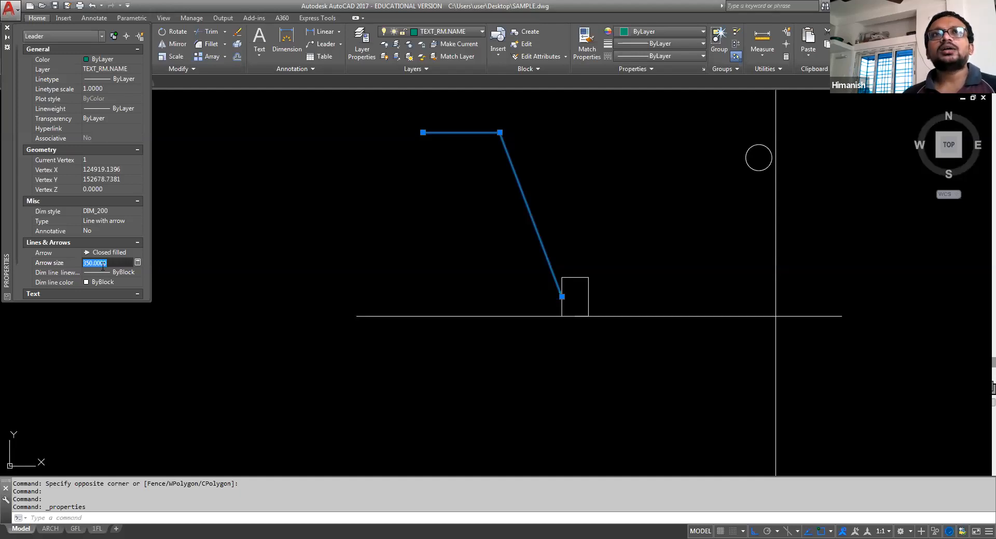
{"action": "left_click", "coordinate": [118, 262]}
{"action": "double_click", "coordinate": [117, 262]}
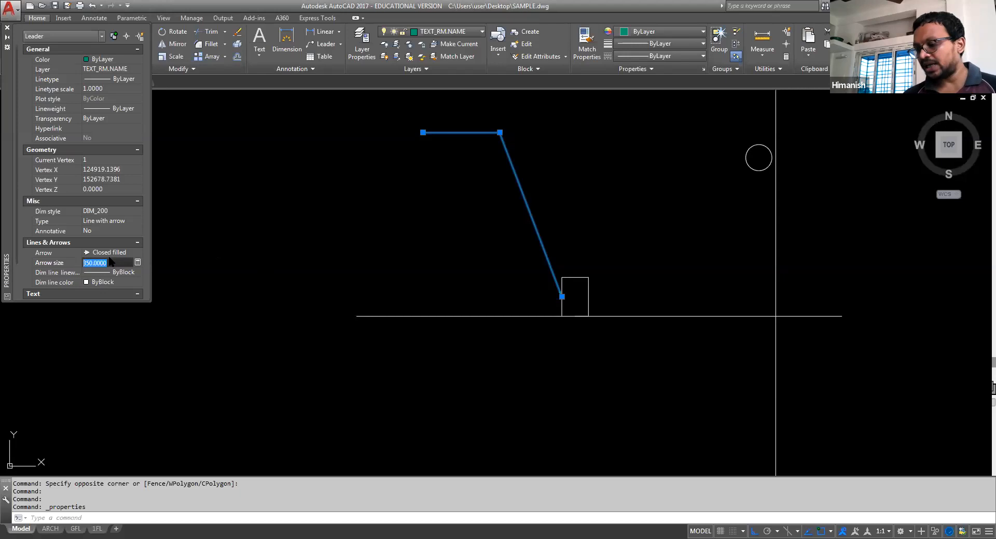
{"action": "type", "text": "1000"}
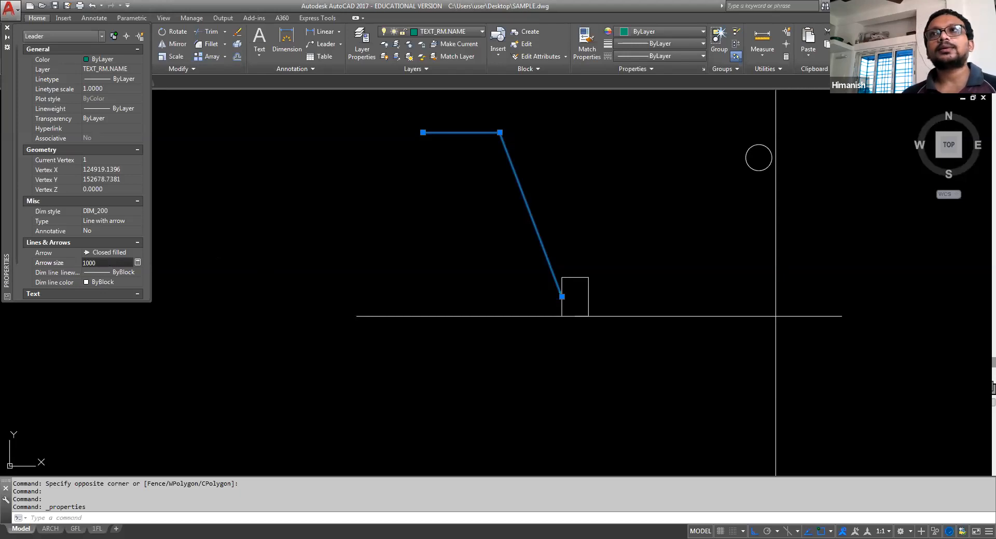
{"action": "key", "text": "Return"}
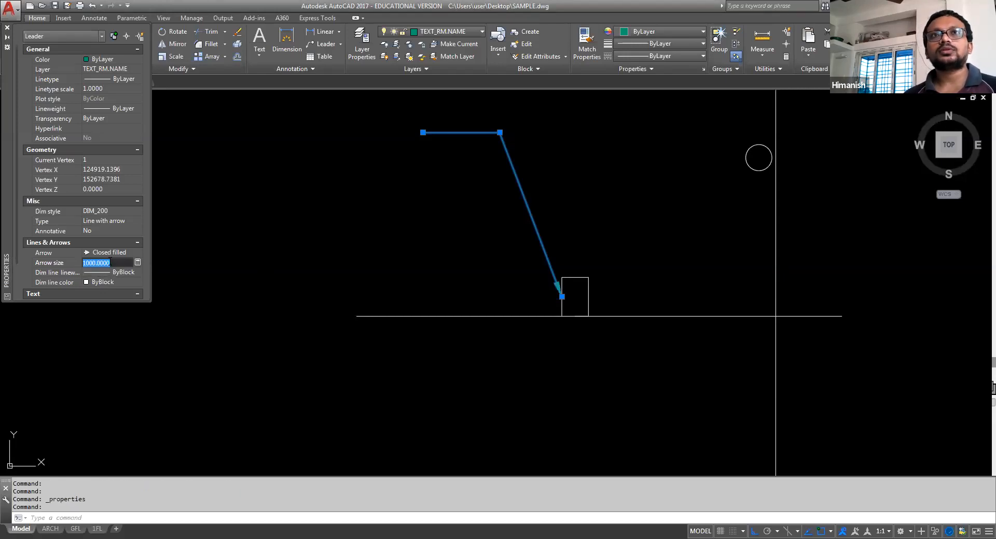
{"action": "type", "text": "2000"}
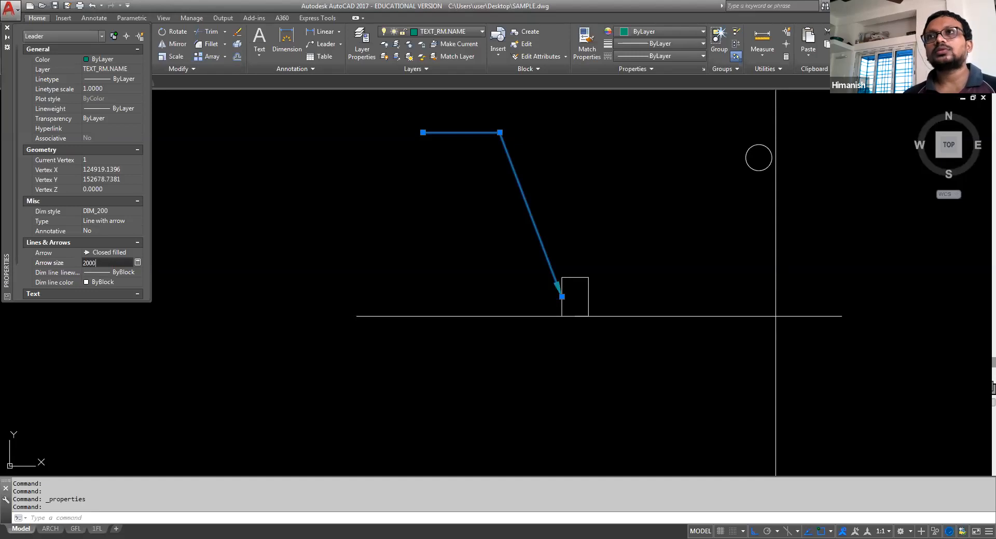
{"action": "key", "text": "Return"}
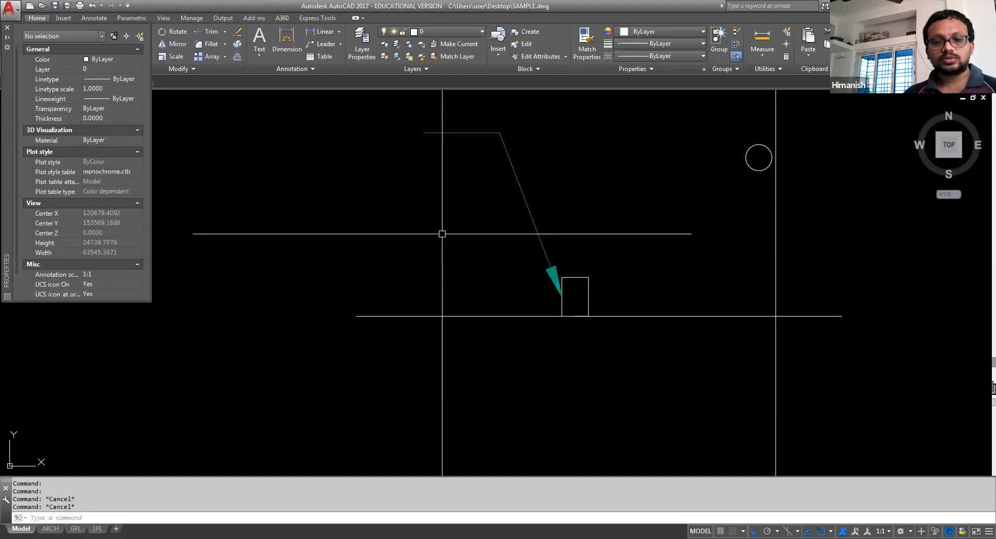
{"action": "key", "text": "ctrl+1"}
{"action": "key", "text": "Escape"}
{"action": "key", "text": "Escape"}
Step: Copy the HOLDING NO. text of plot III from the site plan to the landing of the new leader
{"action": "scroll", "coordinate": [571, 289], "scroll_direction": "down", "scroll_amount": 6}
{"action": "scroll", "coordinate": [319, 311], "scroll_direction": "up", "scroll_amount": 2}
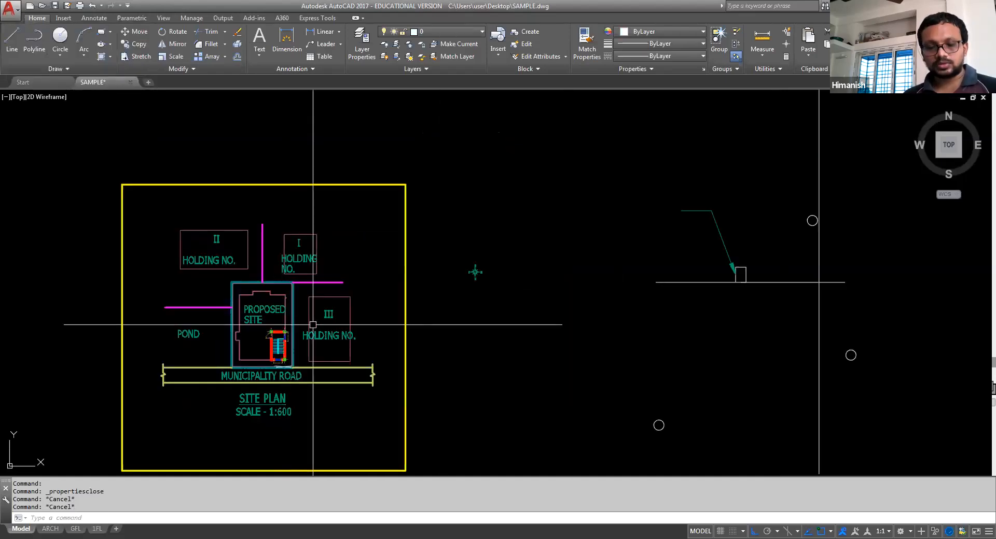
{"action": "type", "text": "c"}
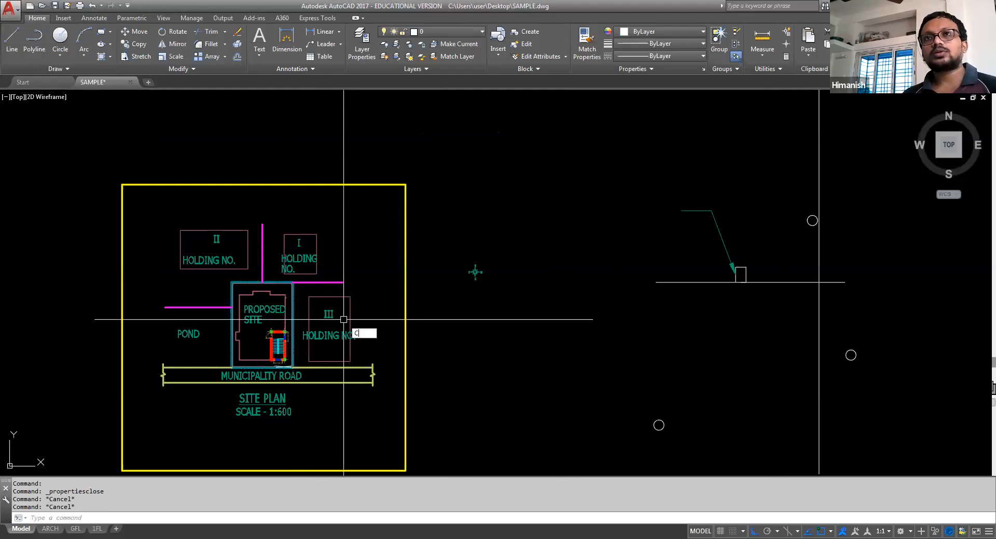
{"action": "type", "text": "o"}
{"action": "key", "text": "Return"}
{"action": "left_click", "coordinate": [333, 335]}
{"action": "left_click", "coordinate": [329, 336]}
{"action": "key", "text": "Return"}
{"action": "left_click", "coordinate": [327, 336]}
{"action": "scroll", "coordinate": [681, 229], "scroll_direction": "up", "scroll_amount": 2}
{"action": "key", "text": "F8"}
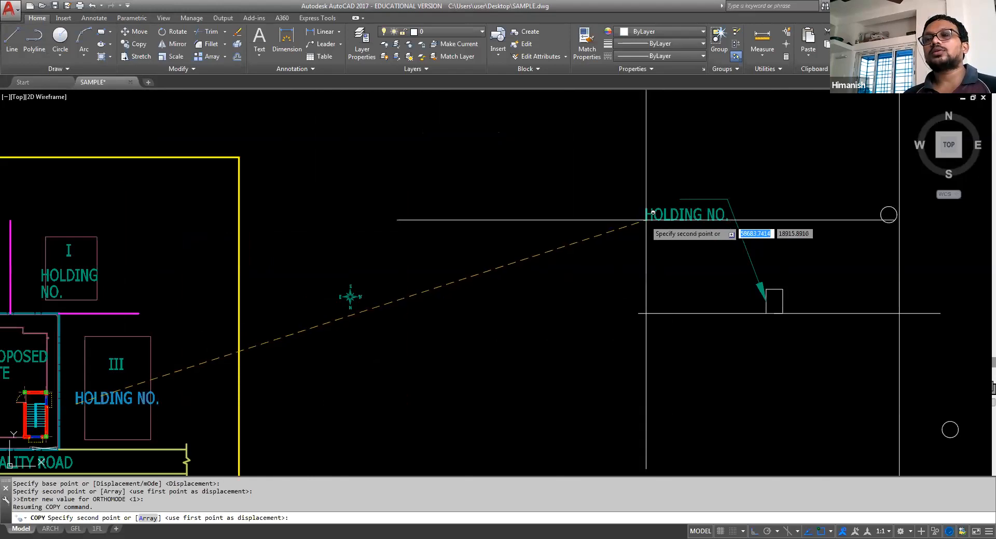
{"action": "left_click", "coordinate": [651, 214]}
{"action": "key", "text": "Escape"}
Step: Change the copied HOLDING NO. text beside the leader to PROPOSED SITE
{"action": "left_click", "coordinate": [712, 216]}
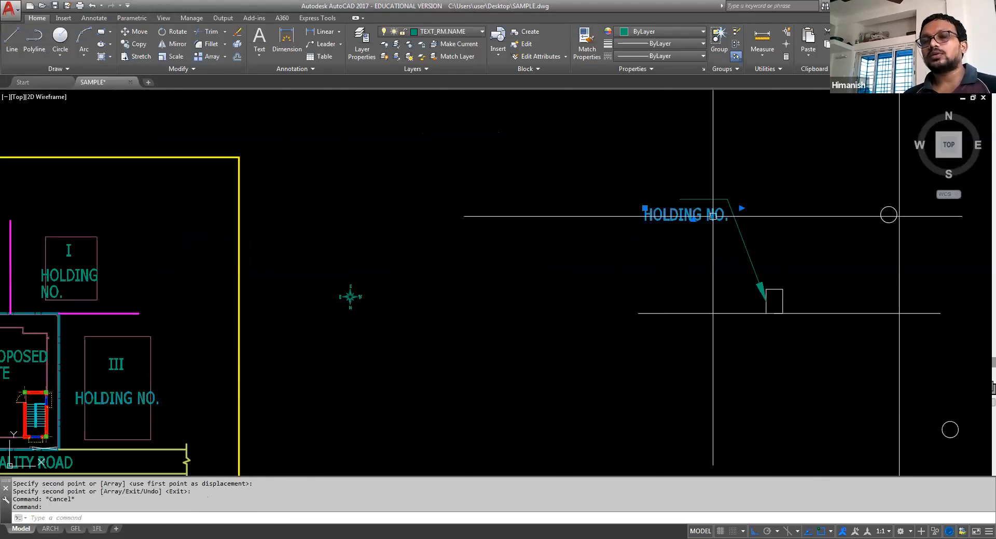
{"action": "double_click", "coordinate": [712, 215]}
{"action": "type", "text": "PROP"}
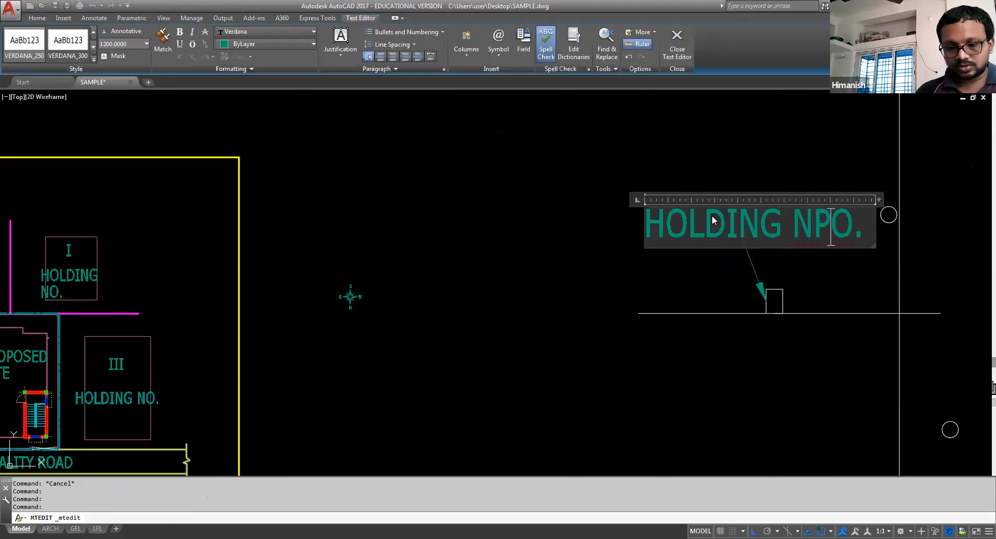
{"action": "type", "text": "OSED "}
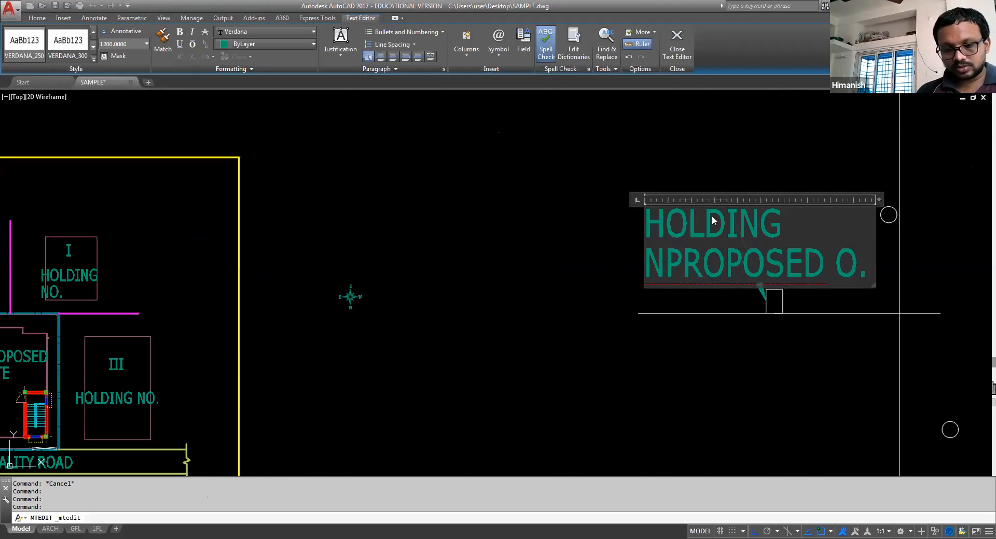
{"action": "type", "text": "SITE"}
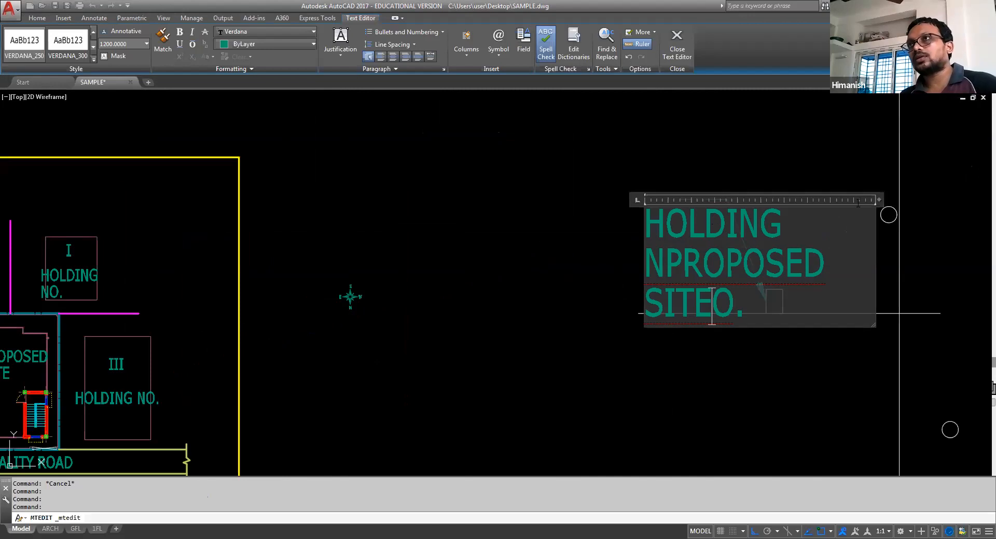
{"action": "left_click_drag", "start_coordinate": [664, 265], "coordinate": [634, 208]}
{"action": "key", "text": "Delete"}
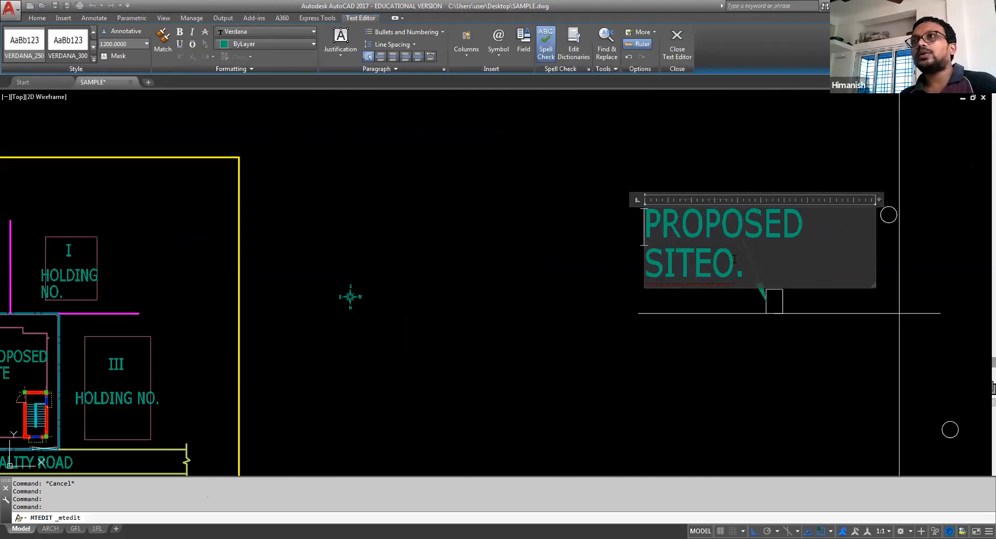
{"action": "left_click", "coordinate": [748, 262]}
{"action": "key", "text": "BackSpace"}
{"action": "key", "text": "BackSpace"}
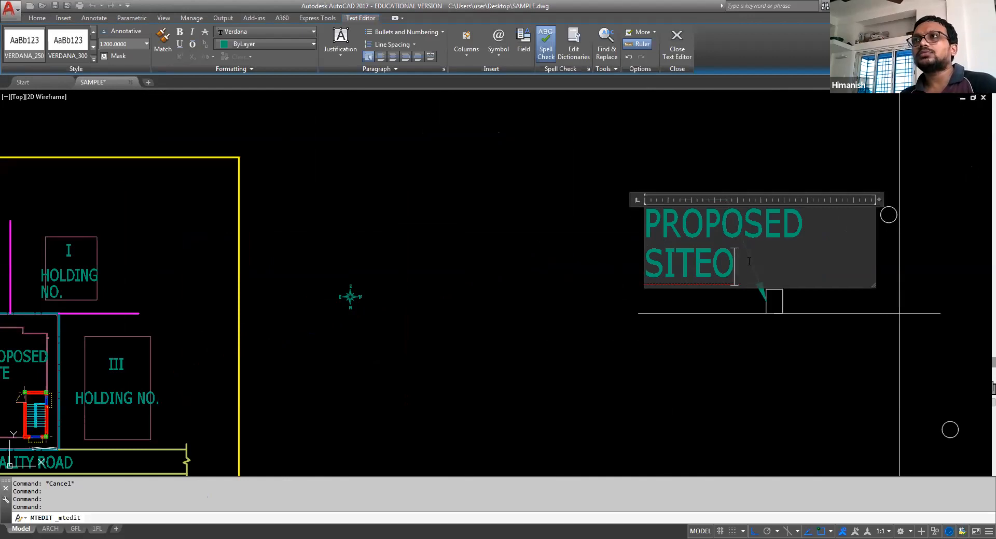
{"action": "left_click", "coordinate": [742, 381]}
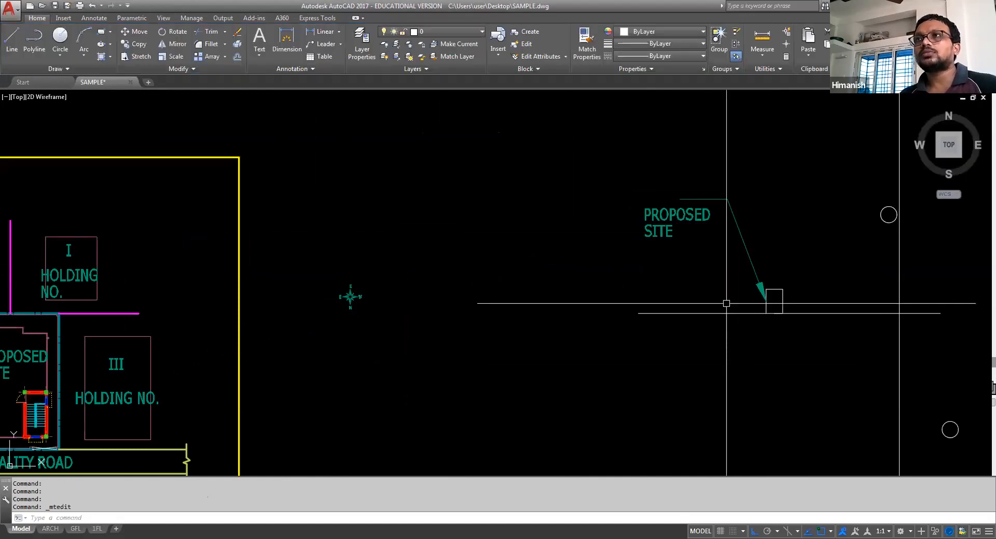
Step: Stretch the leader's landing down and to the left so that it meets the PROPOSED SITE text
{"action": "left_click", "coordinate": [665, 242]}
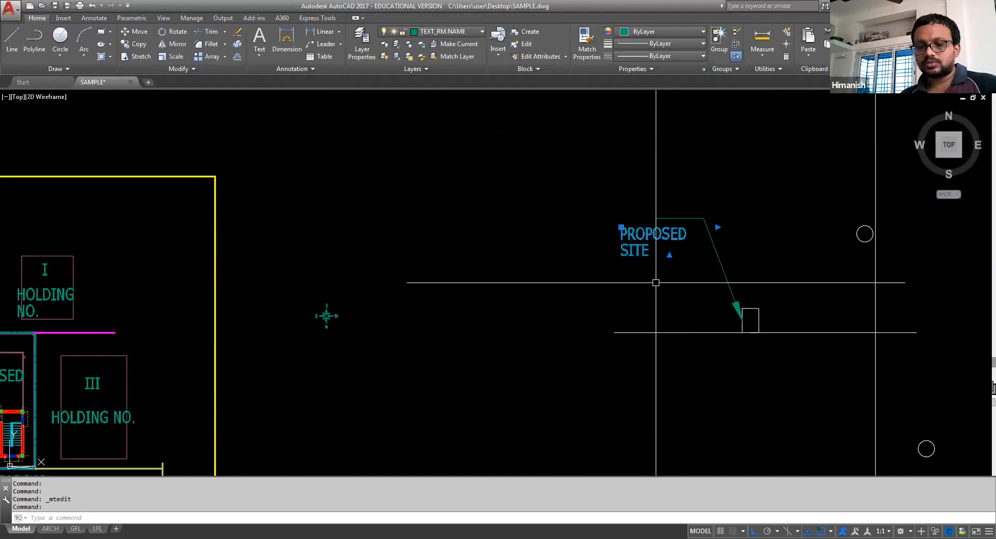
{"action": "key", "text": "Escape"}
{"action": "key", "text": "Escape"}
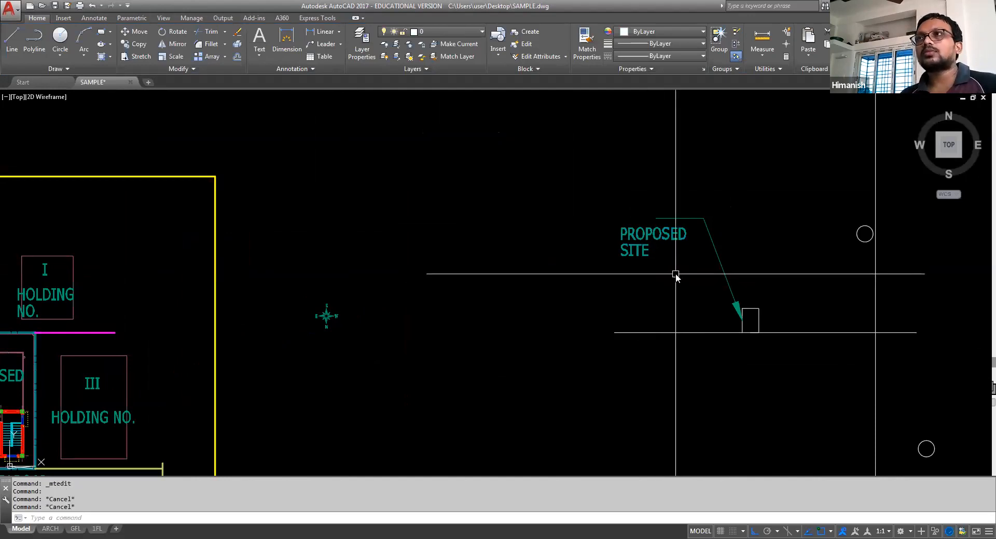
{"action": "type", "text": "s"}
{"action": "key", "text": "Return"}
{"action": "left_click", "coordinate": [736, 201]}
{"action": "left_click", "coordinate": [650, 210]}
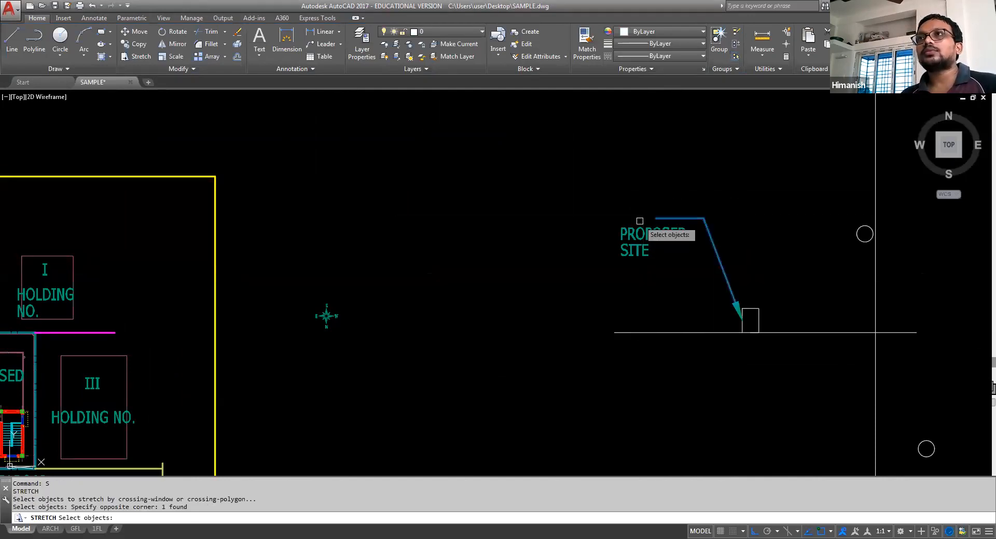
{"action": "key", "text": "Return"}
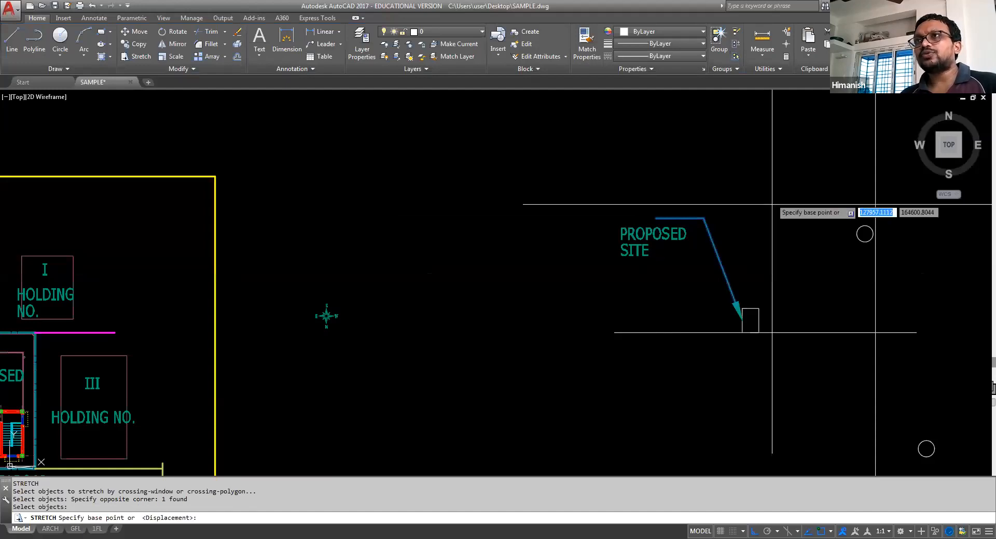
{"action": "left_click", "coordinate": [780, 181]}
{"action": "key", "text": "F8"}
{"action": "left_click", "coordinate": [765, 206]}
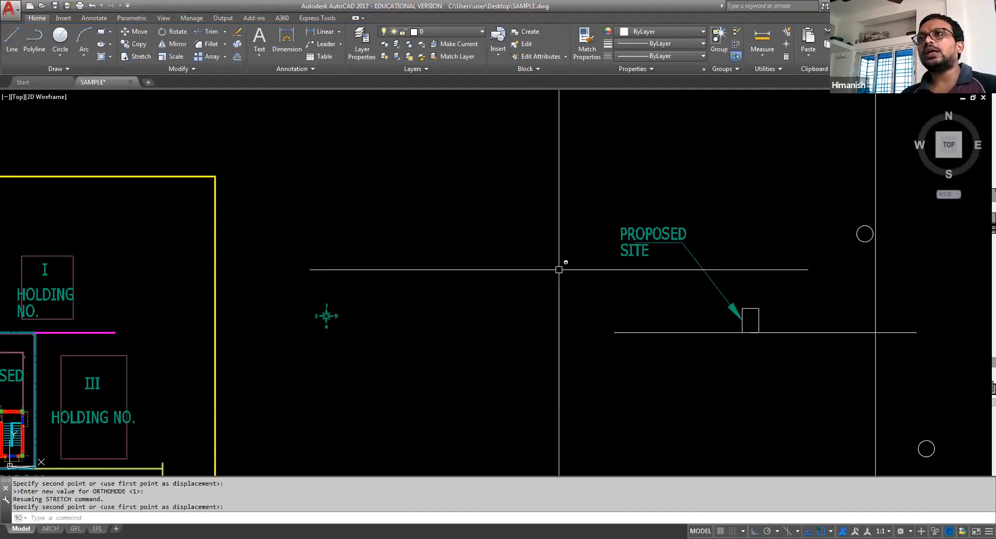
{"action": "key", "text": "Escape"}
Step: Draw a rectangular frame around the whole location sketch and save the drawing
{"action": "scroll", "coordinate": [535, 277], "scroll_direction": "down", "scroll_amount": 5}
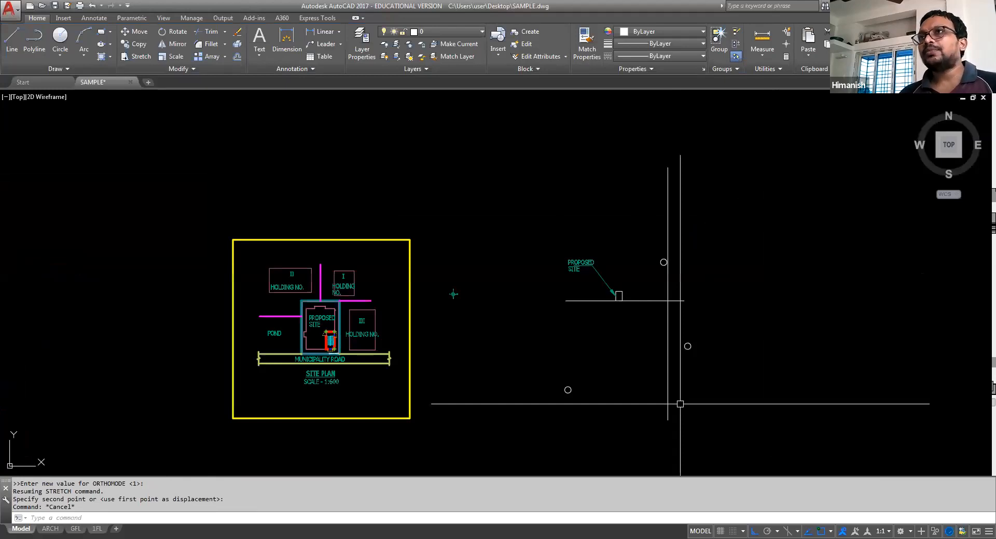
{"action": "scroll", "coordinate": [657, 286], "scroll_direction": "down", "scroll_amount": 2}
{"action": "type", "text": "rec"}
{"action": "key", "text": "Return"}
{"action": "left_click", "coordinate": [559, 187]}
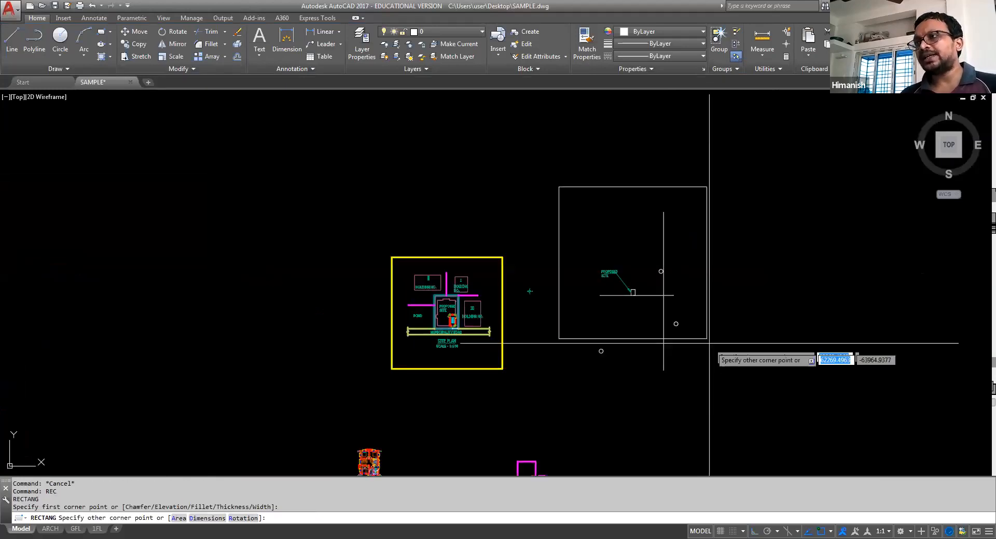
{"action": "left_click", "coordinate": [753, 402]}
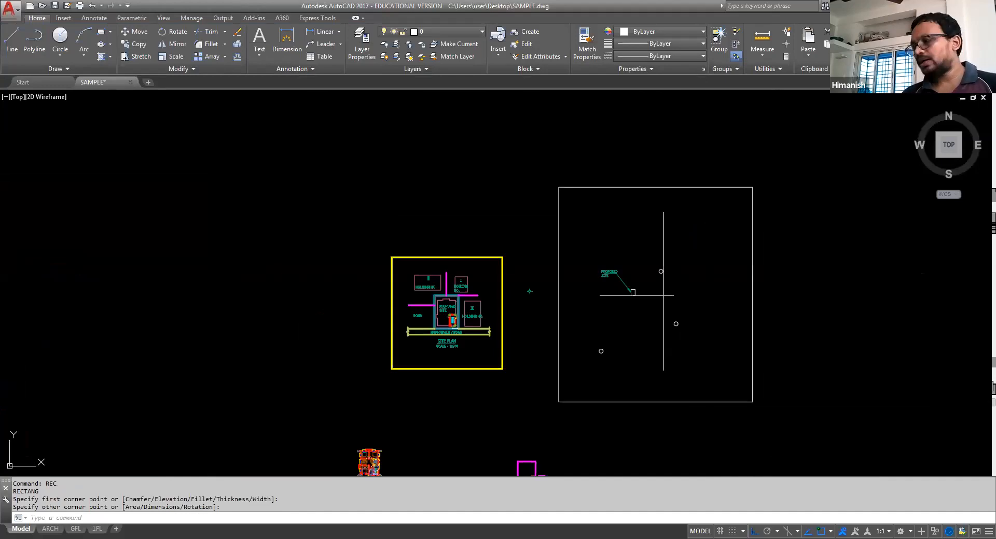
{"action": "key", "text": "ctrl+s"}
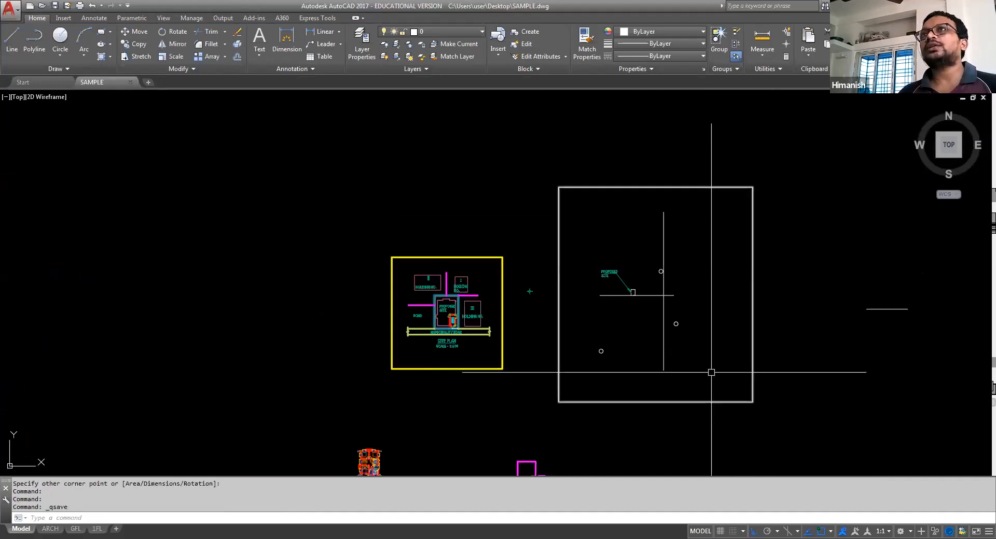